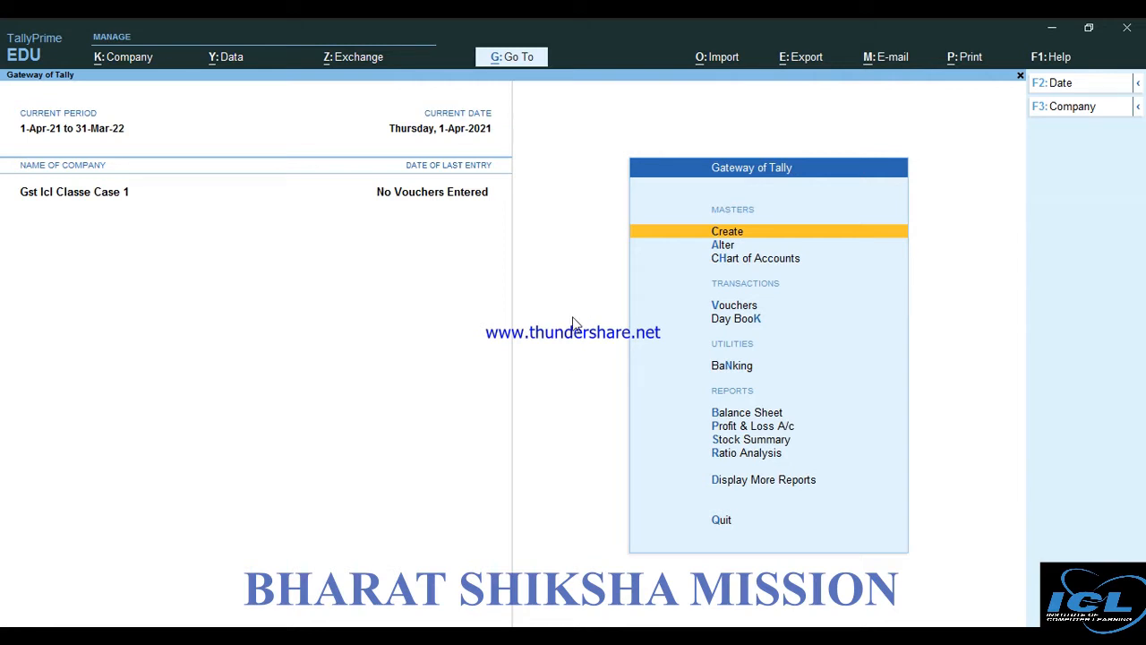
# Keep GST enabled in Company Features (F11) and bring up the company's GST Details
pyautogui.press('F11')
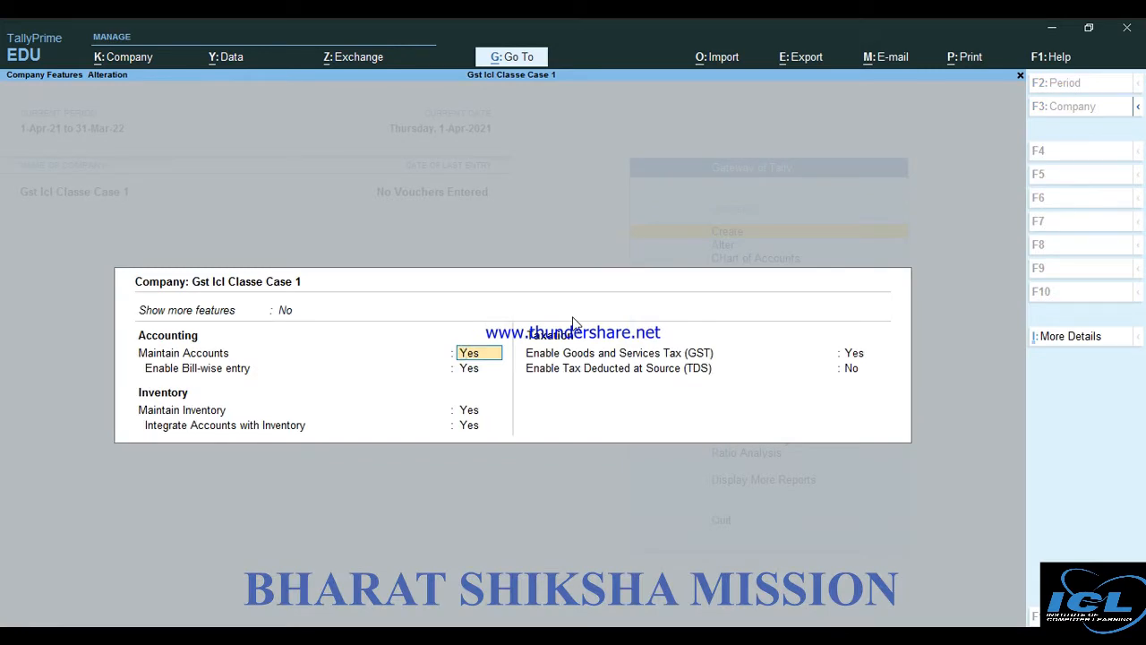
pyautogui.press('Return')
pyautogui.press('Return')
pyautogui.press('Return')
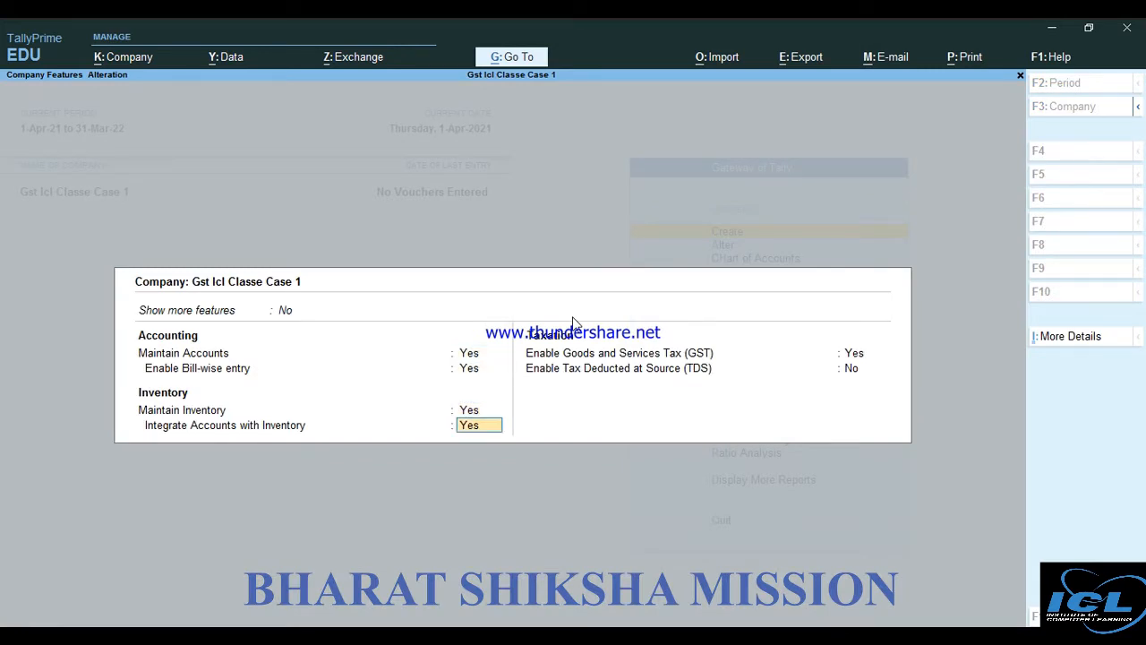
pyautogui.press('Return')
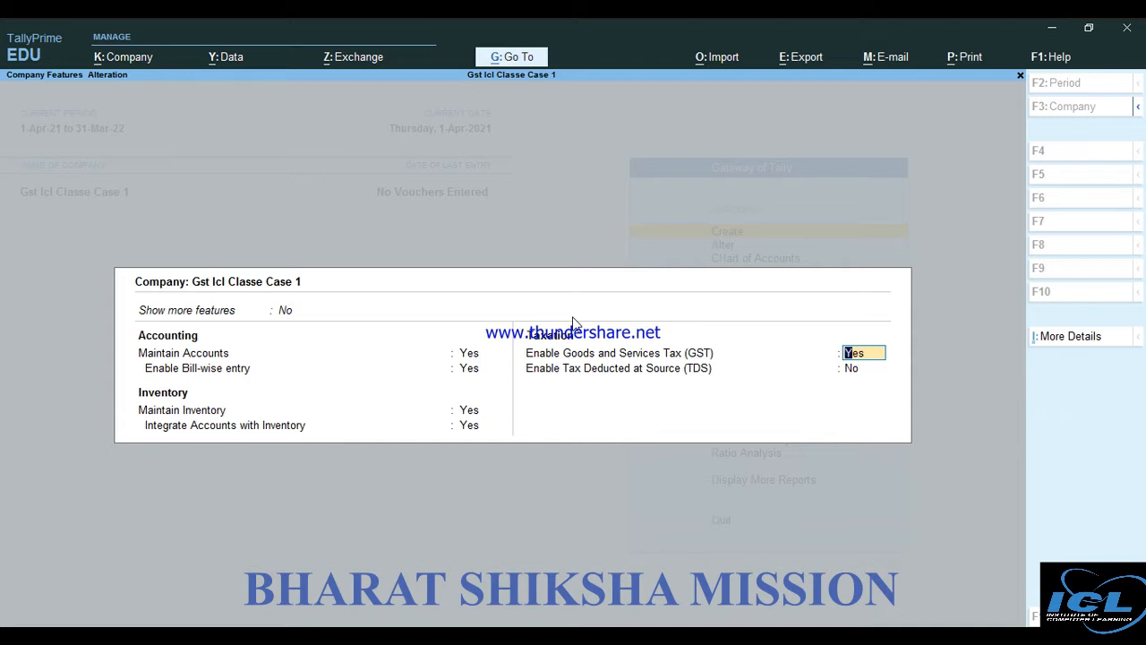
pyautogui.press('Return')
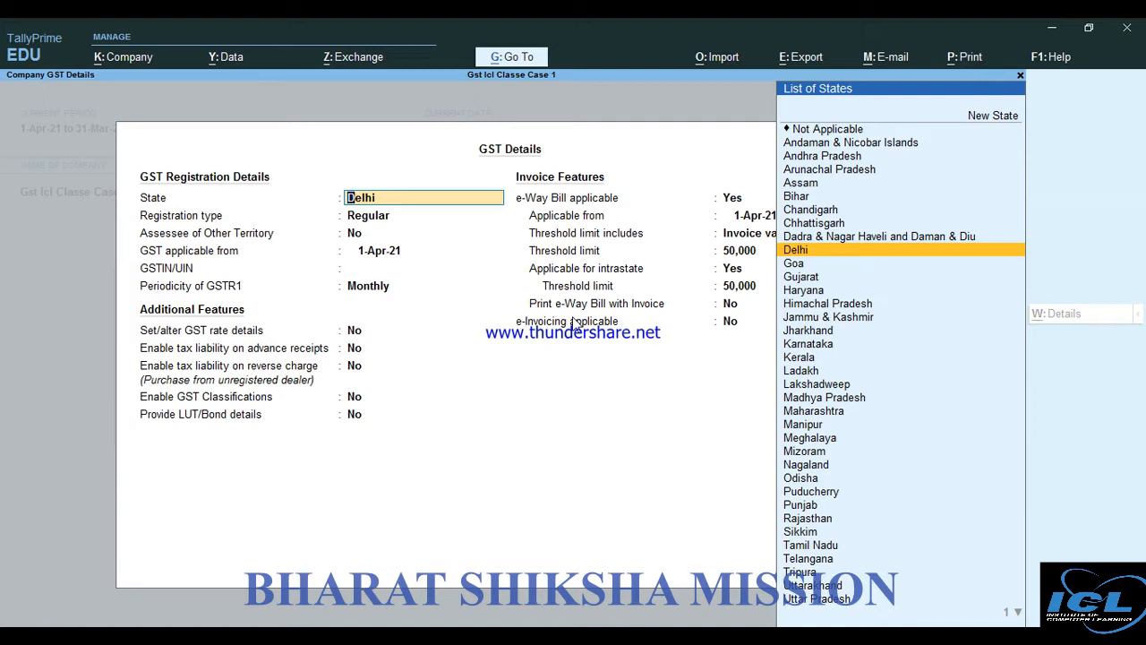
# Set the company's GST state to Delhi and the registration type to Regular
pyautogui.press('Return')
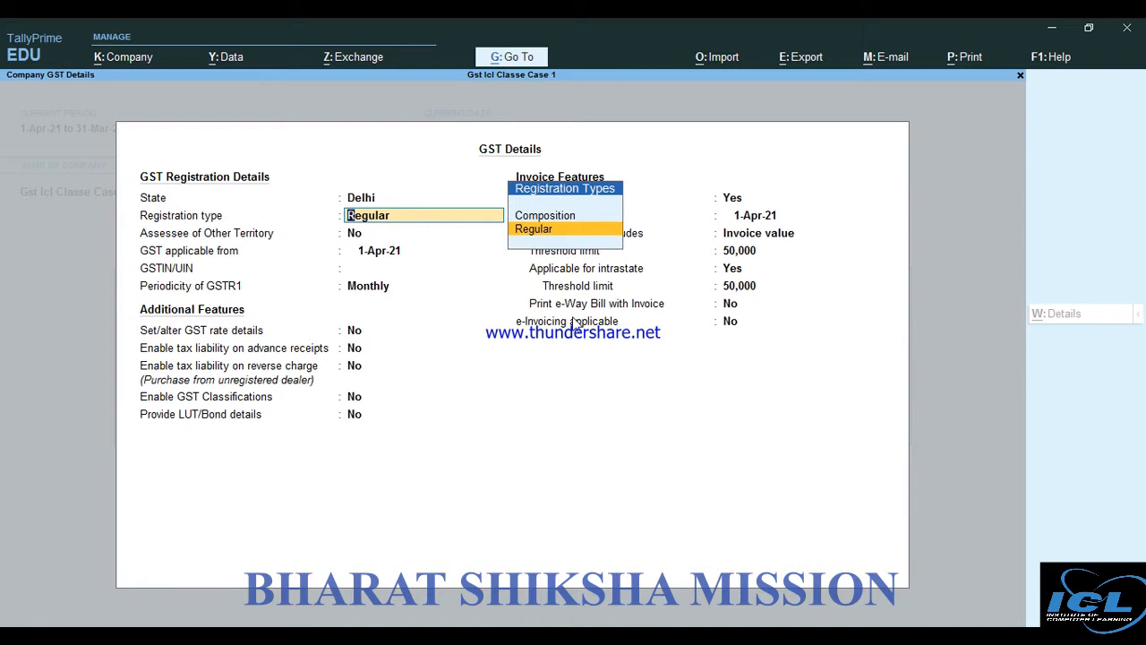
pyautogui.press('Return')
pyautogui.press('Return')
pyautogui.press('Return')
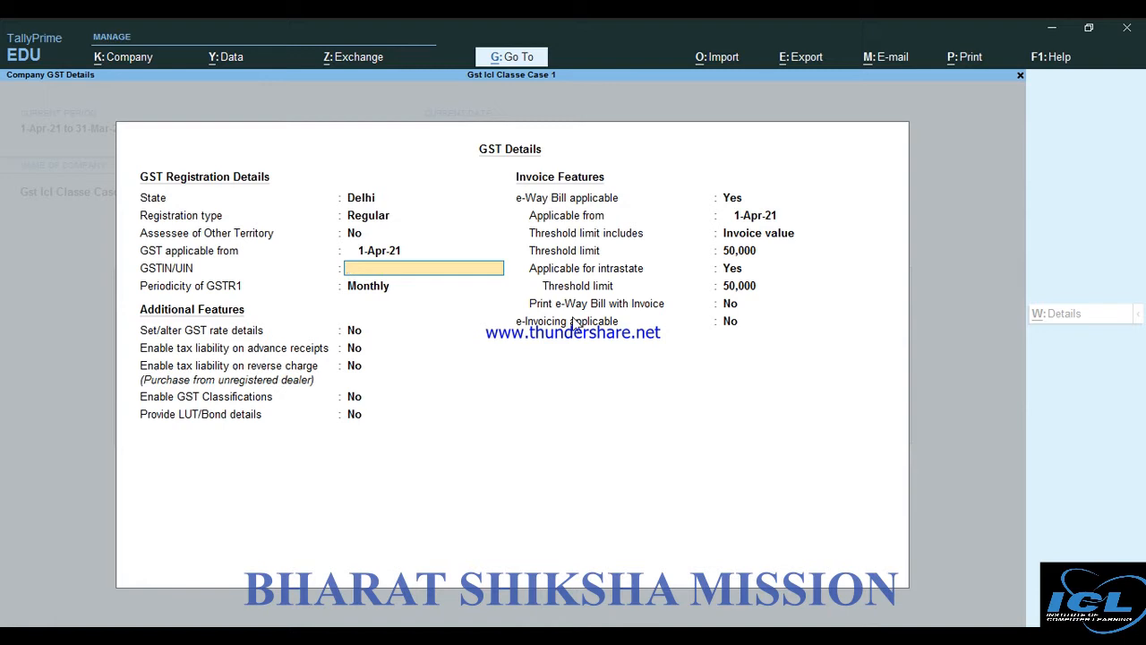
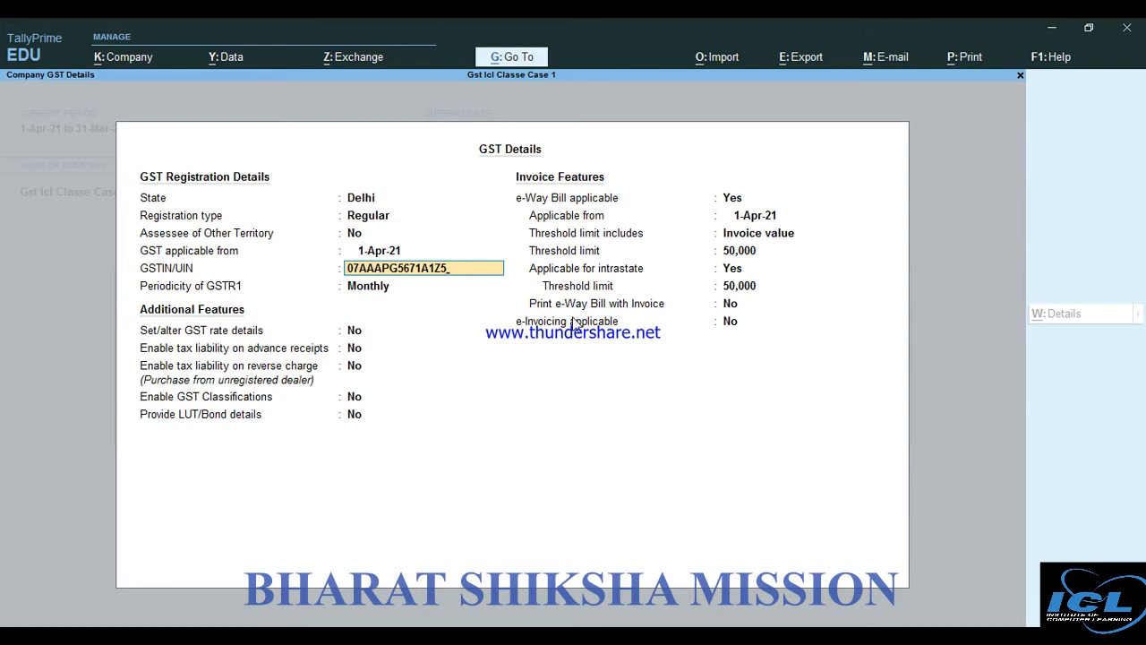
# Enter the company's GSTIN, keep Monthly GSTR1 periodicity, and save the GST details
pyautogui.press('Return')
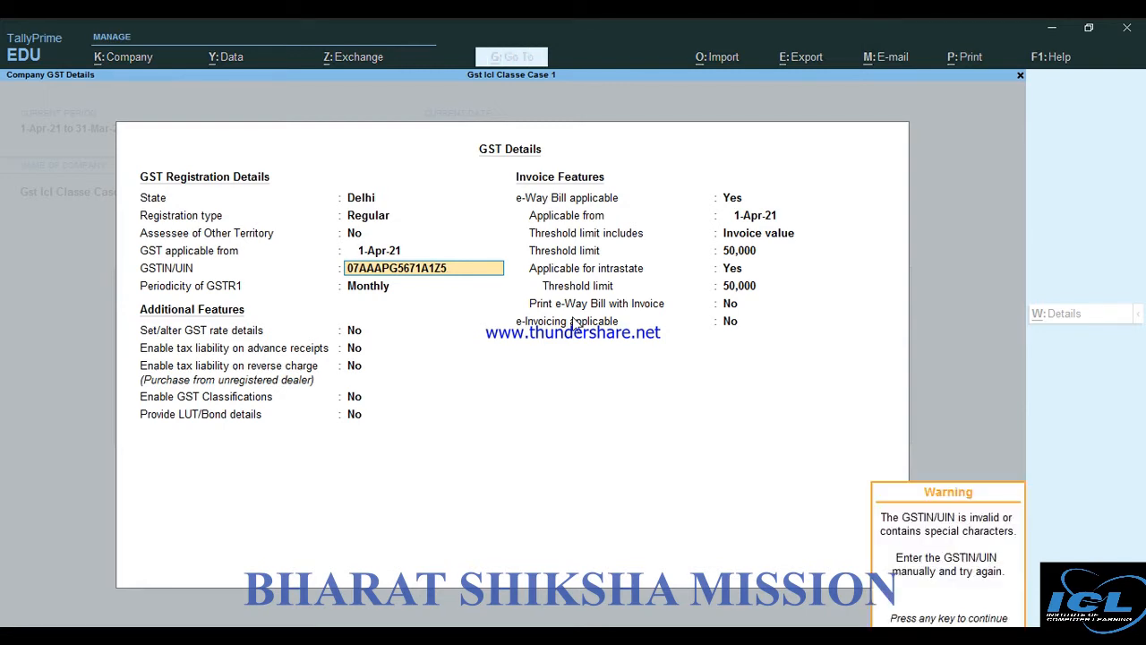
pyautogui.press('Return')
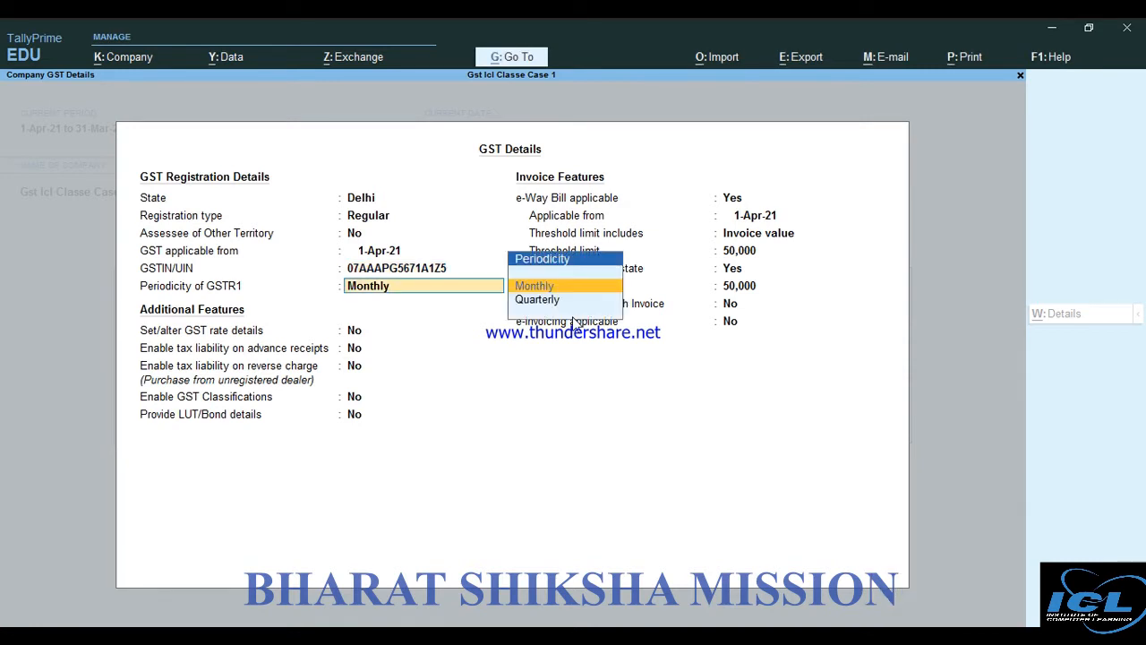
pyautogui.press('Return')
pyautogui.press('Return')
pyautogui.press('Return')
pyautogui.press('Return')
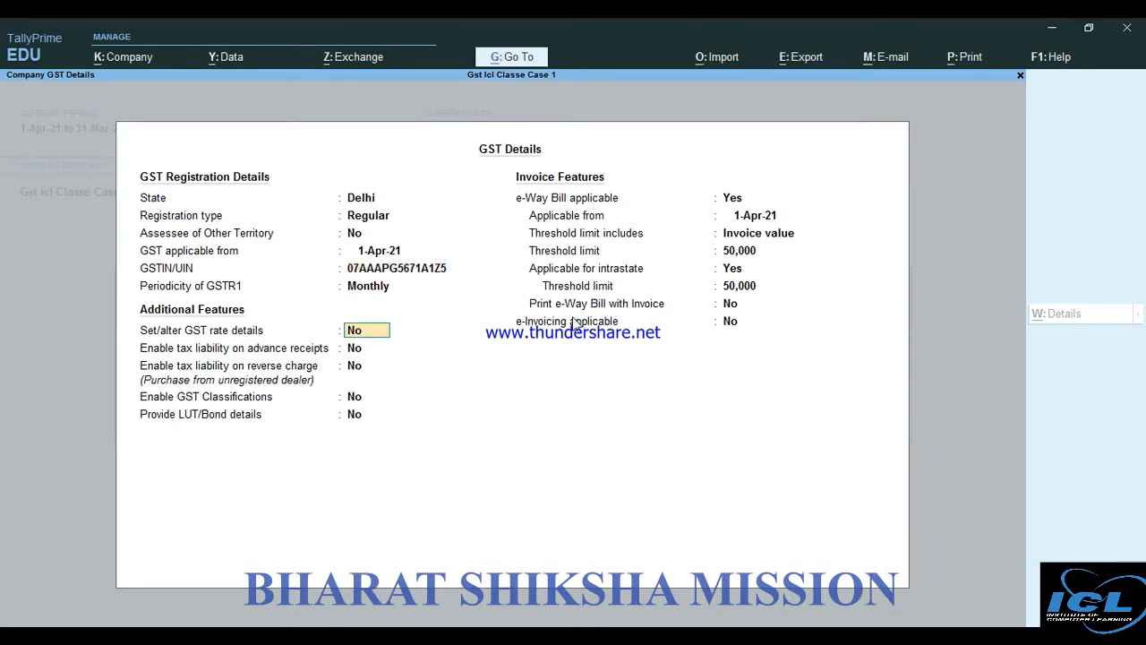
pyautogui.press('Return')
pyautogui.press('Return')
pyautogui.press('Return')
pyautogui.press('Return')
pyautogui.press('Return')
pyautogui.press('Return')
pyautogui.press('Return')
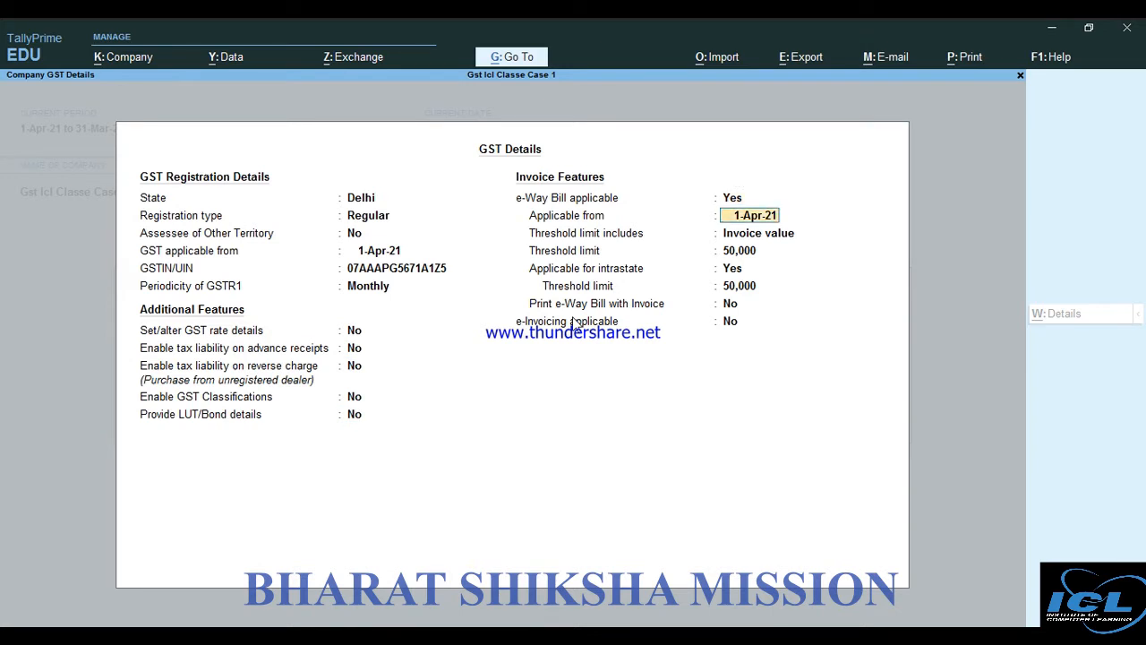
pyautogui.press('Return')
pyautogui.press('Return')
pyautogui.press('Return')
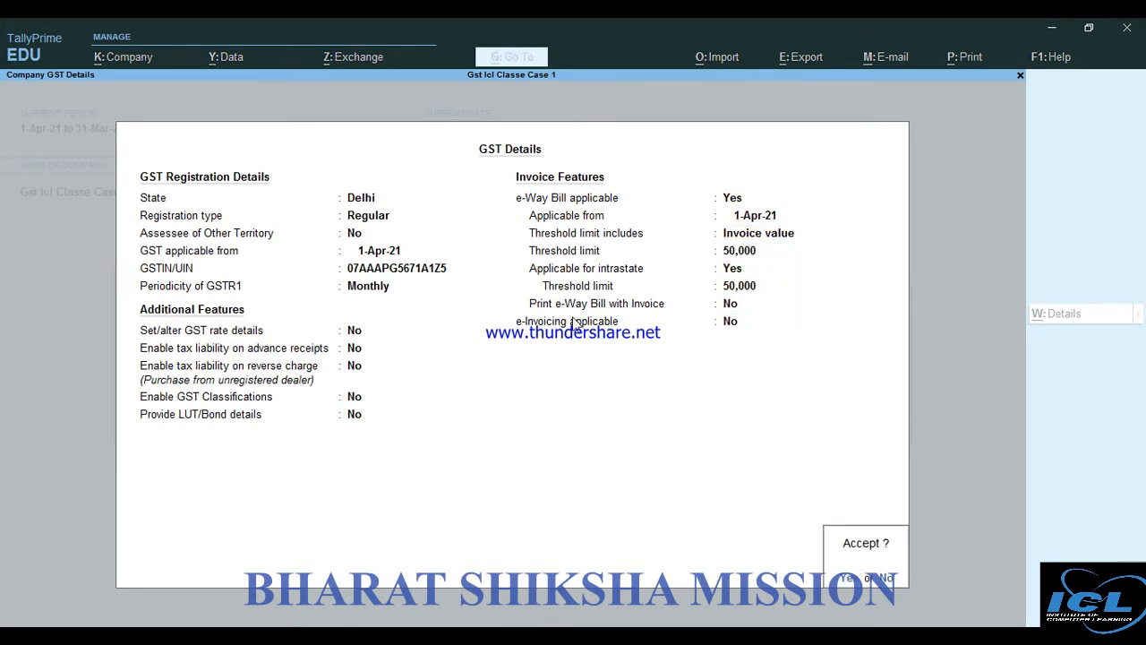
pyautogui.press('Return')
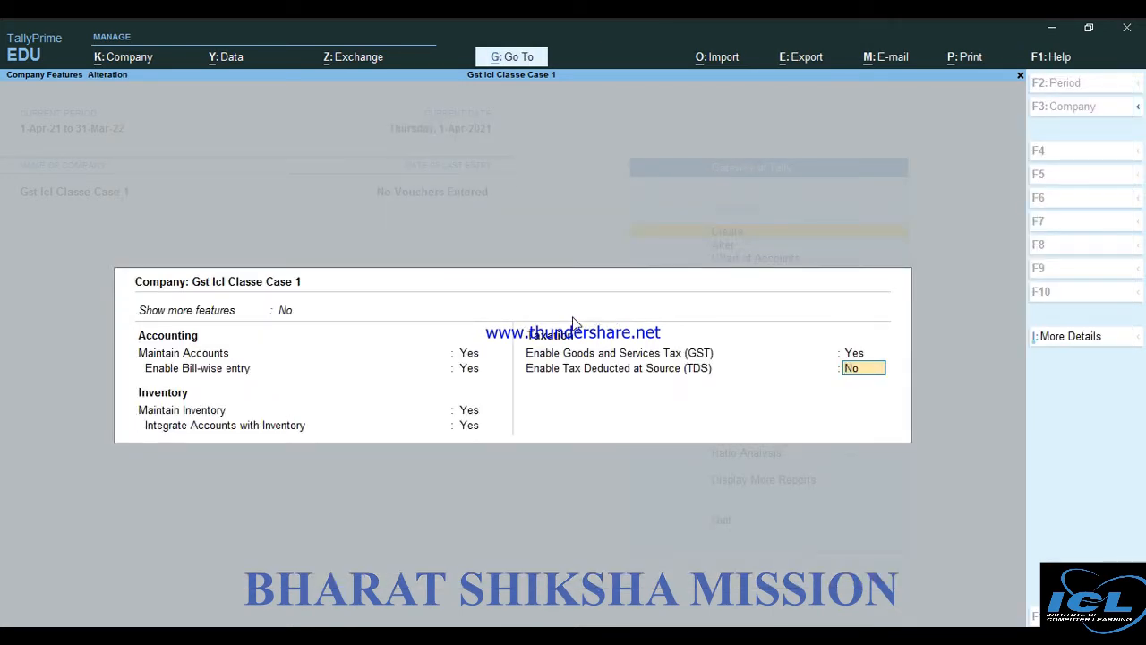
# Save the Company Features and bring up the Master Creation list
pyautogui.press('Return')
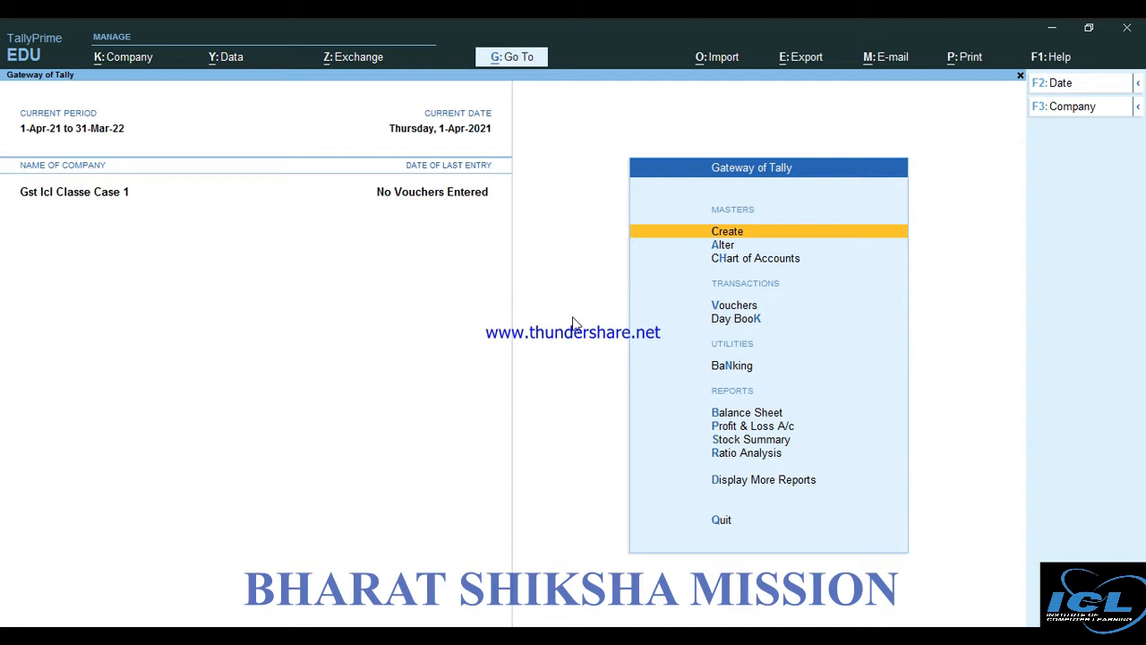
pyautogui.press('Return')
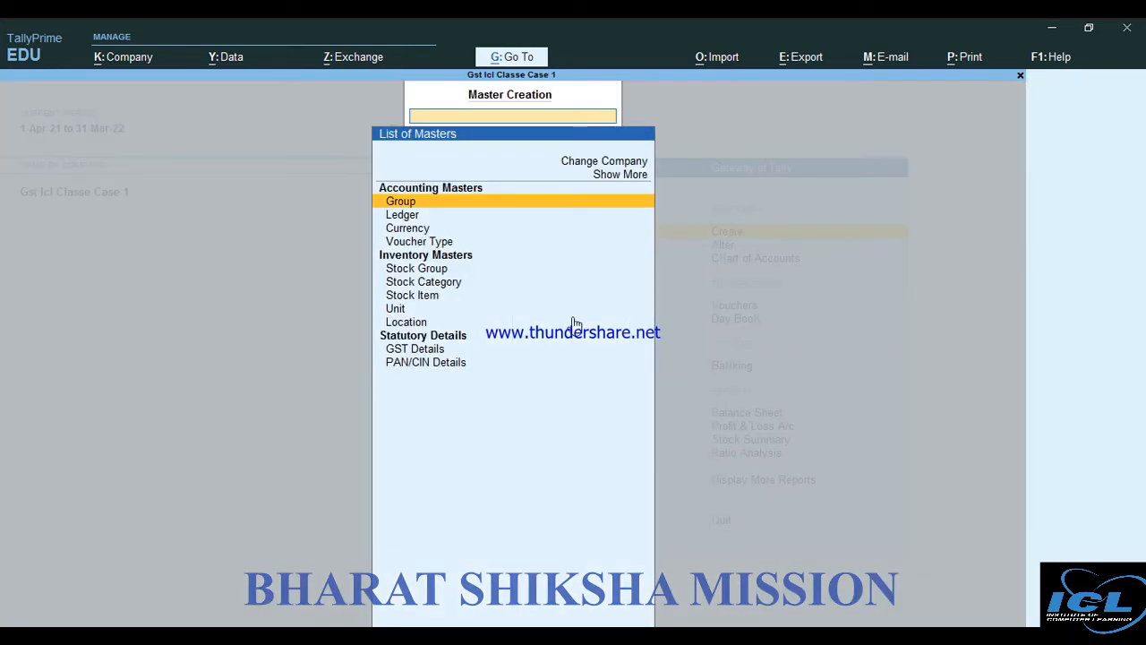
# Create a Cgst ledger under Duties & Taxes as GST Central Tax, 0% with no rounding
pyautogui.press('Down')
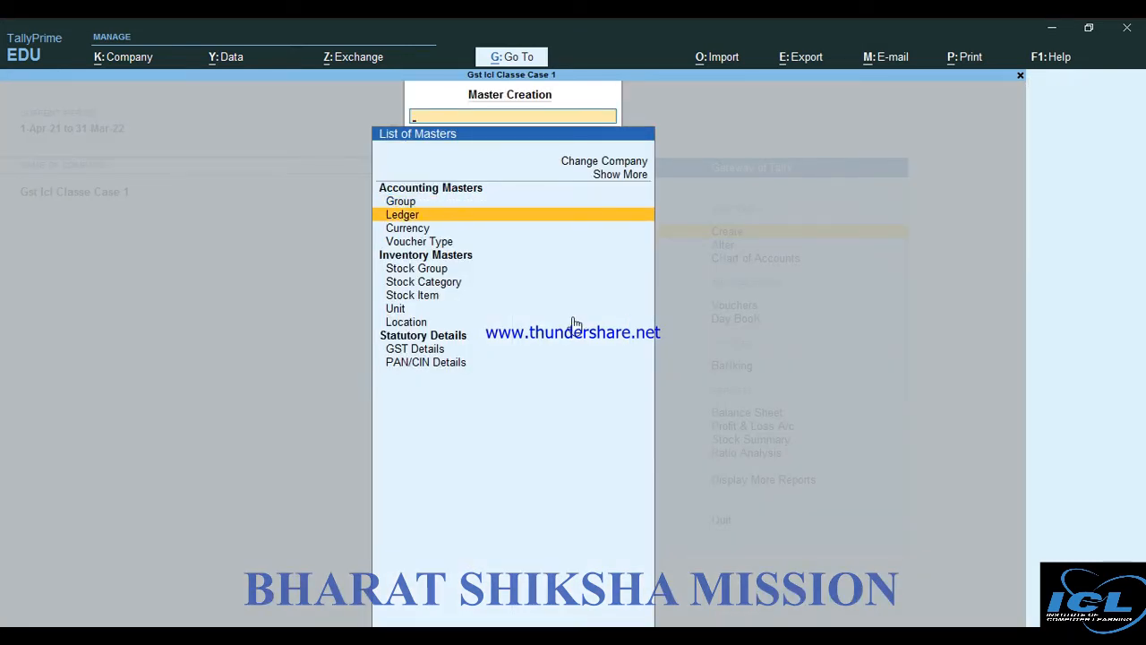
pyautogui.press('Return')
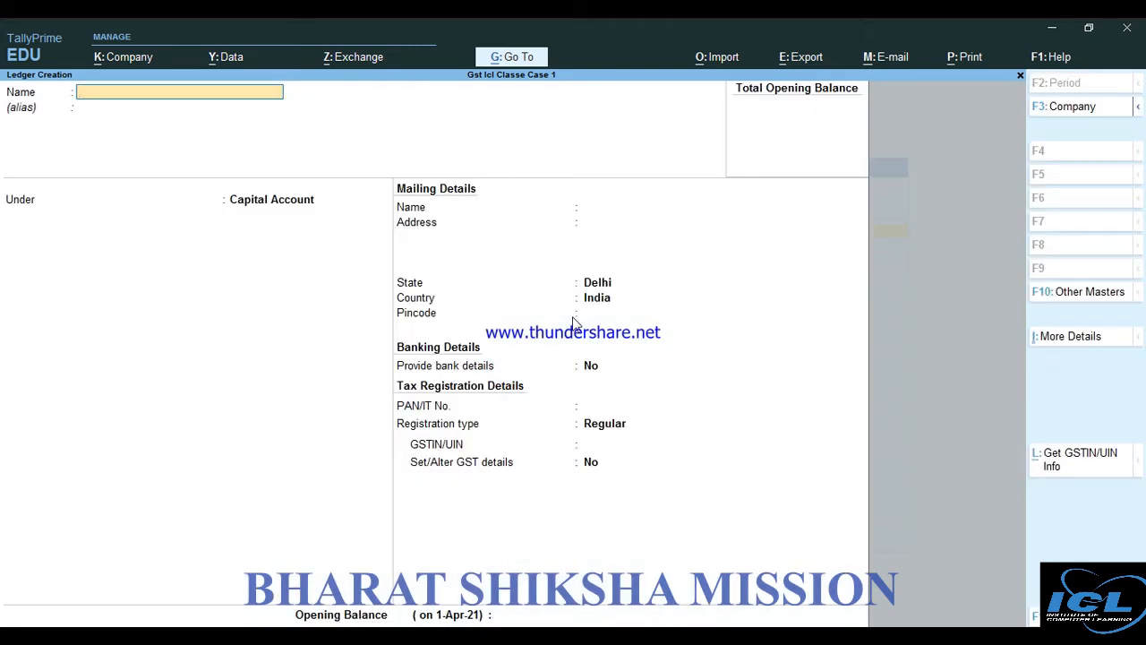
pyautogui.write('Cgst')
pyautogui.press('Return')
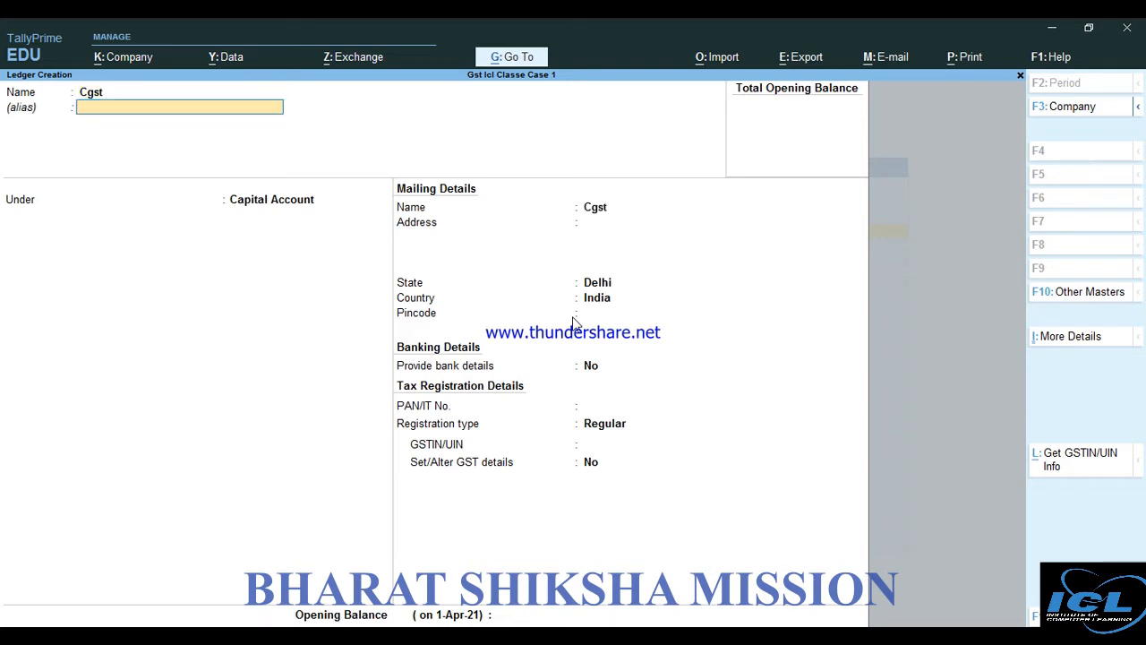
pyautogui.press('Return')
pyautogui.write('D')
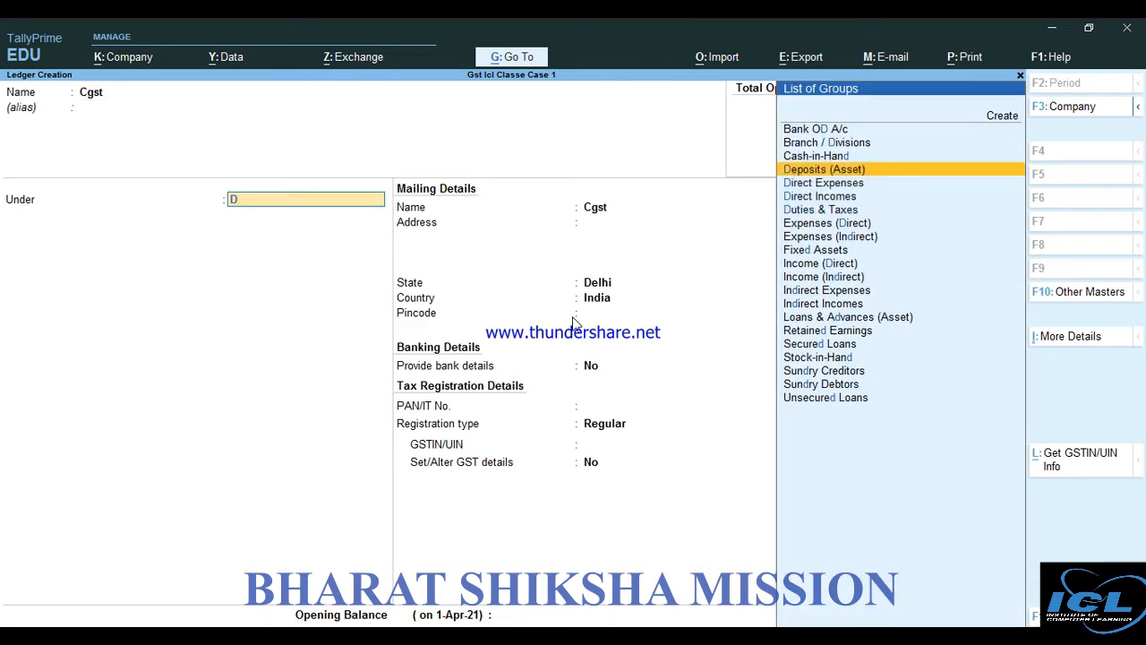
pyautogui.press('Down')
pyautogui.press('Down')
pyautogui.press('Down')
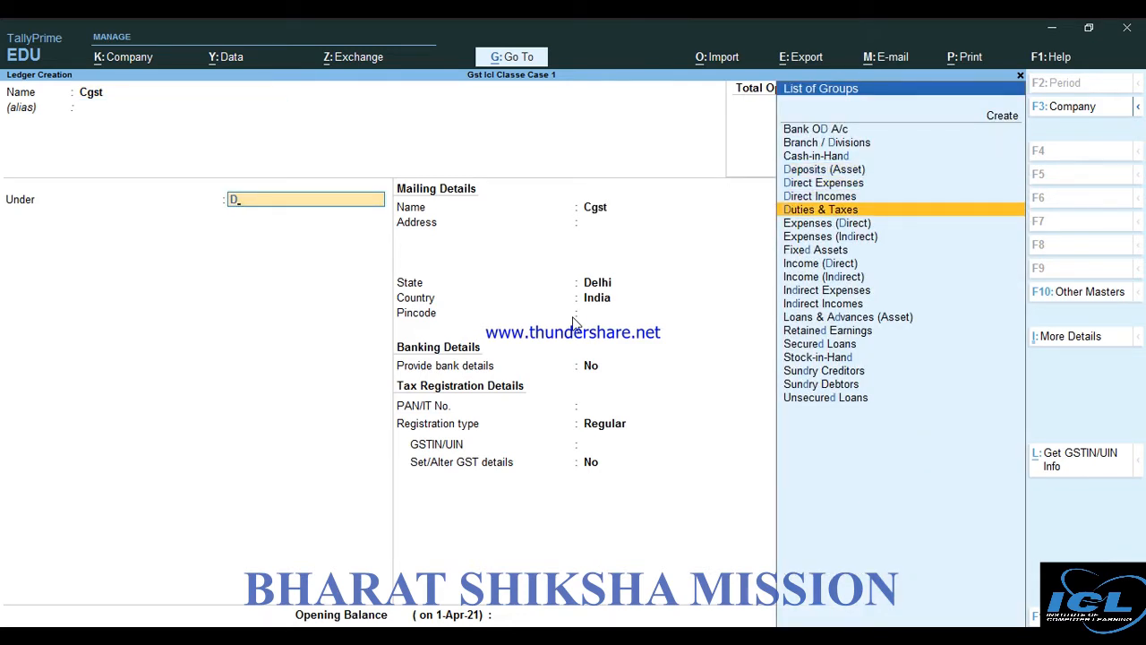
pyautogui.press('Return')
pyautogui.press('Up')
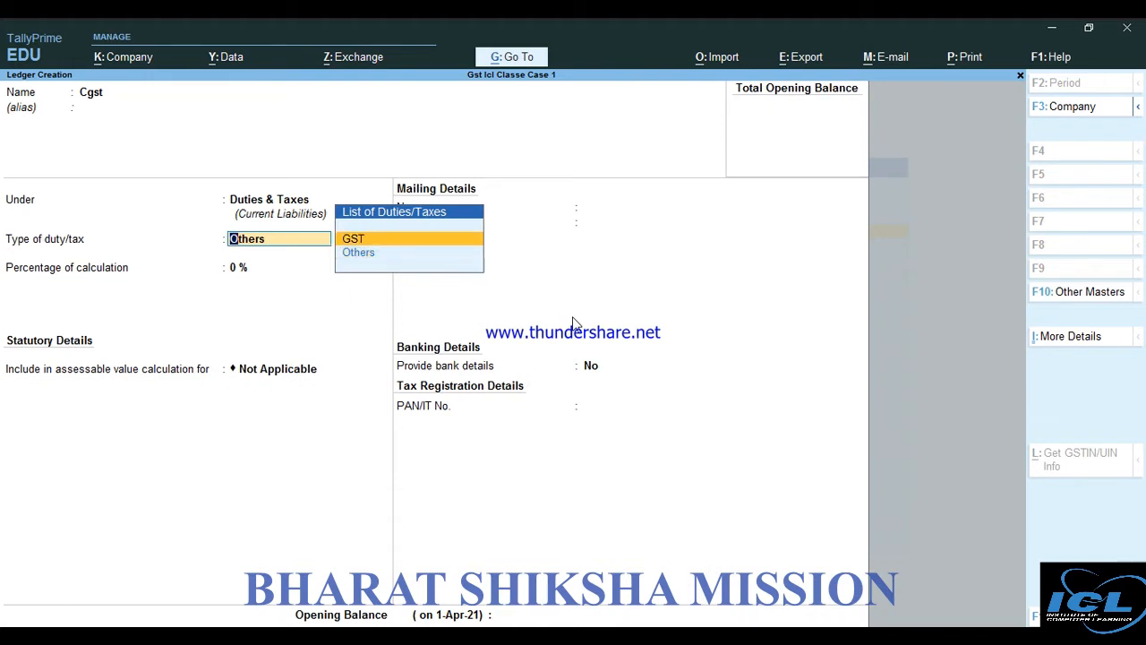
pyautogui.press('Return')
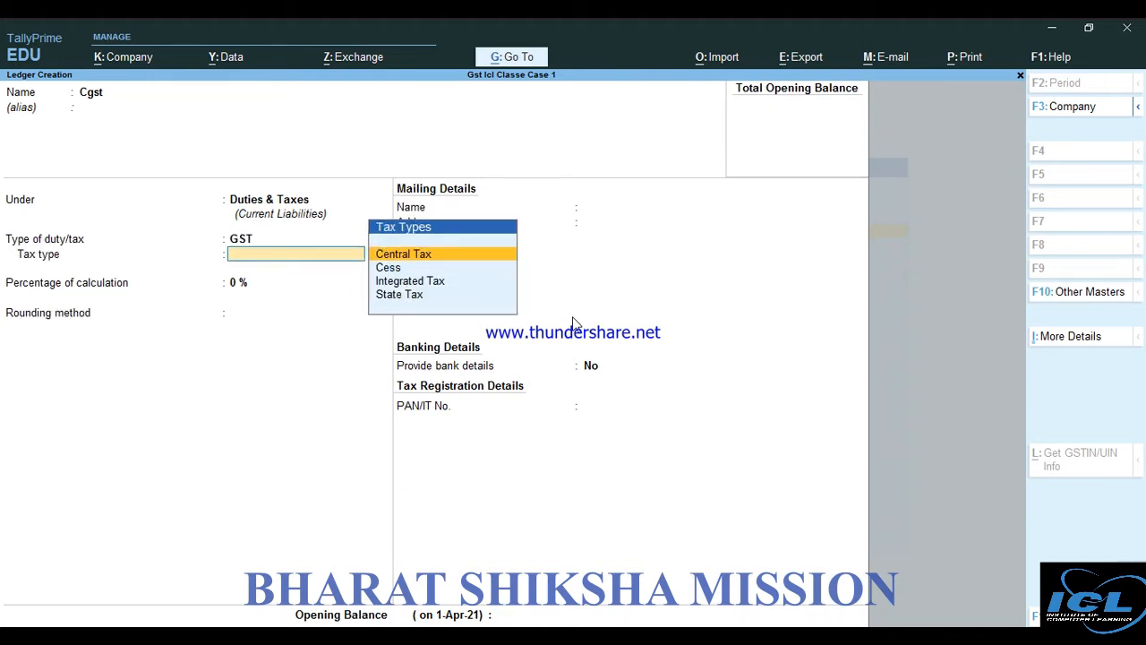
pyautogui.press('Return')
pyautogui.press('Return')
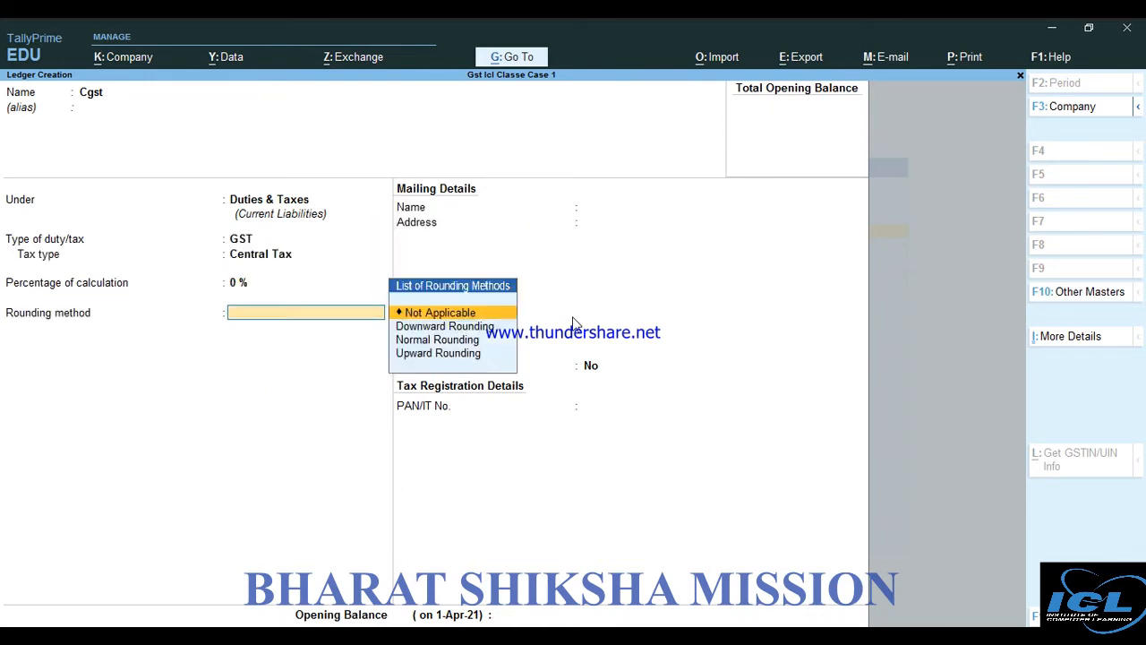
pyautogui.press('Return')
pyautogui.press('Return')
pyautogui.press('Return')
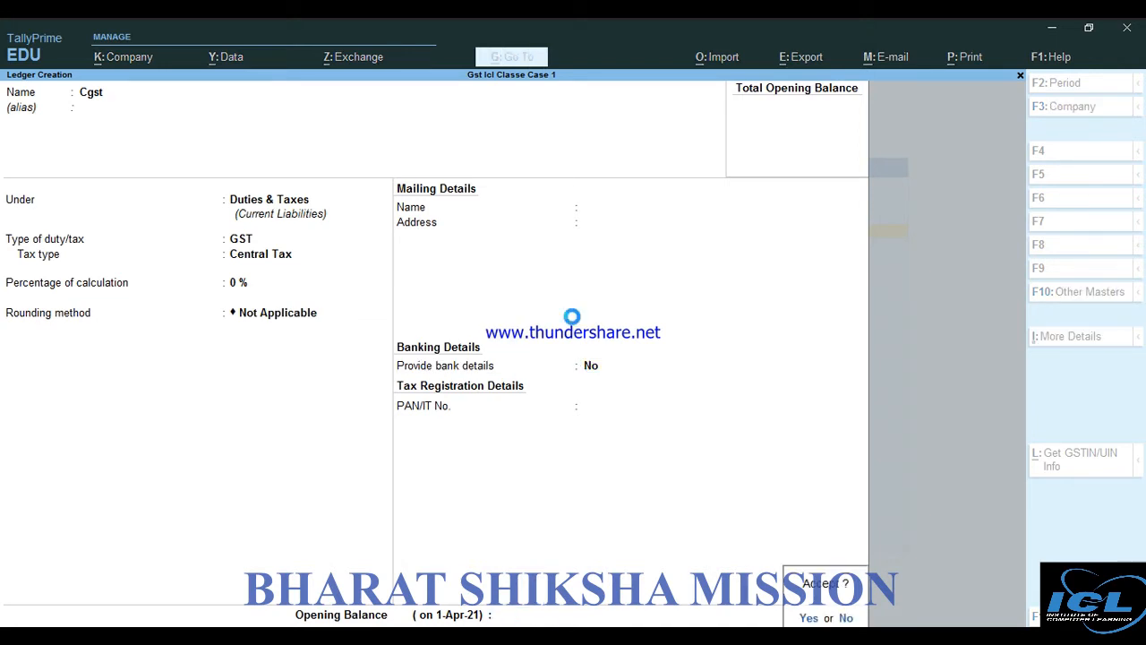
pyautogui.press('Return')
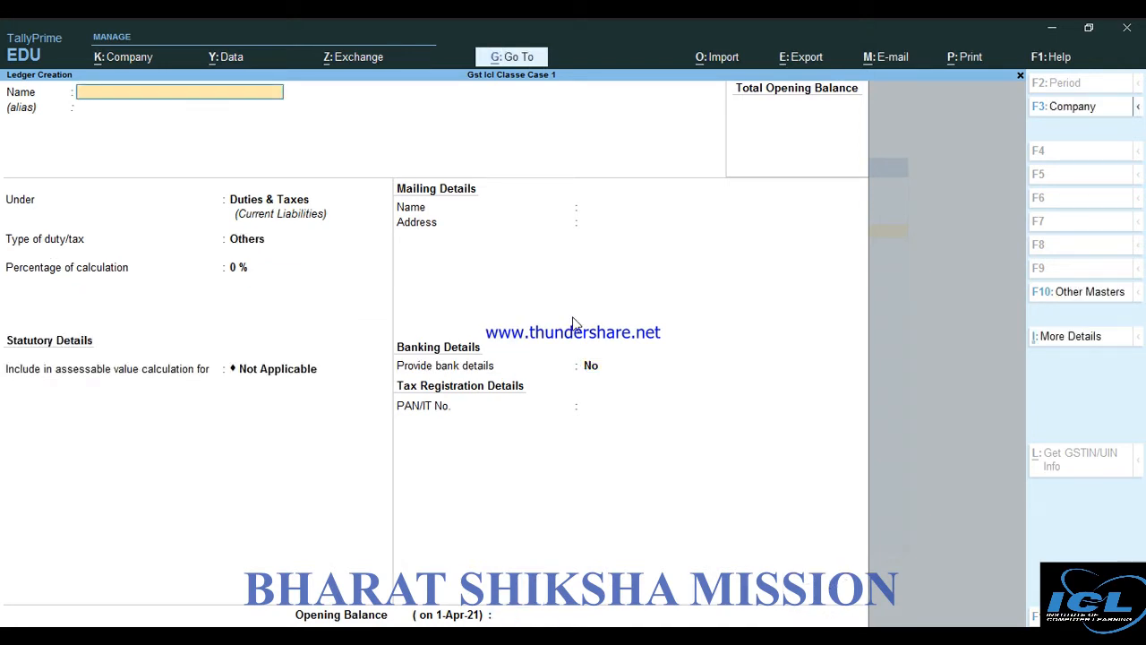
# Create and save an Sgst ledger under Duties & Taxes as GST State Tax
pyautogui.write('Sgst')
pyautogui.press('Return')
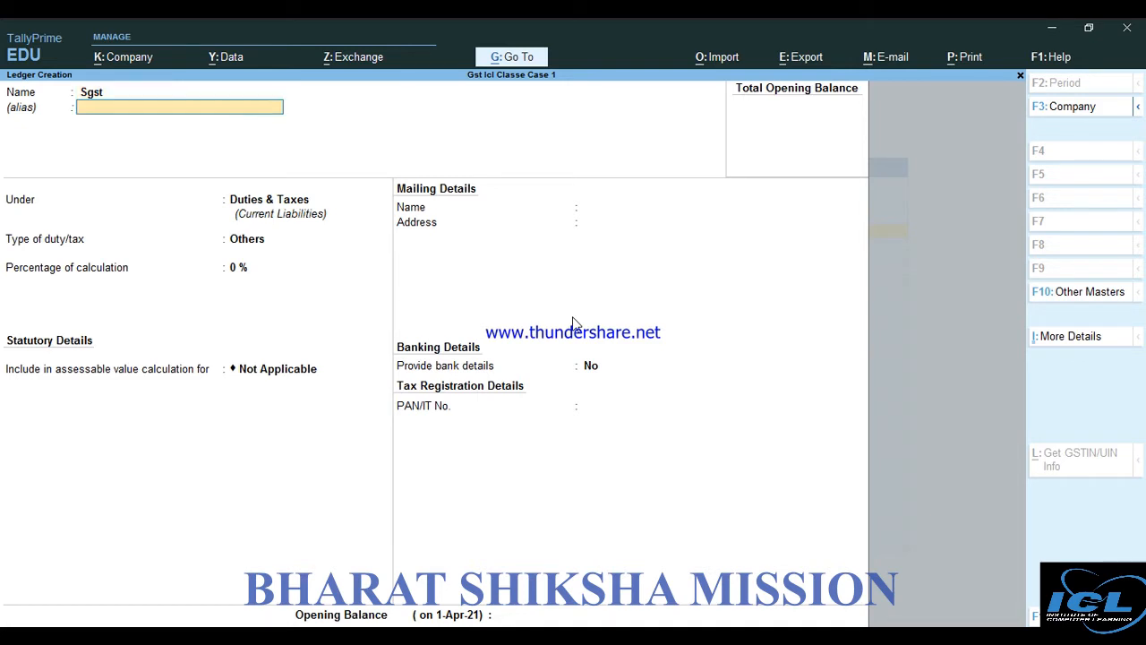
pyautogui.press('Return')
pyautogui.press('Return')
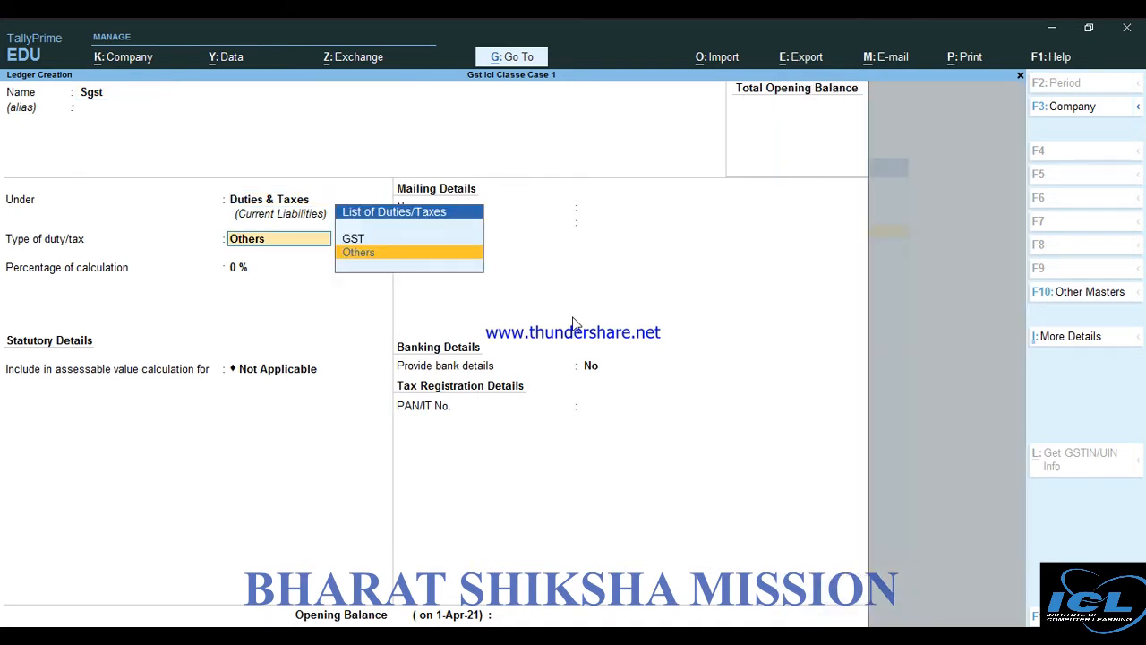
pyautogui.press('Up')
pyautogui.press('Return')
pyautogui.press('Down')
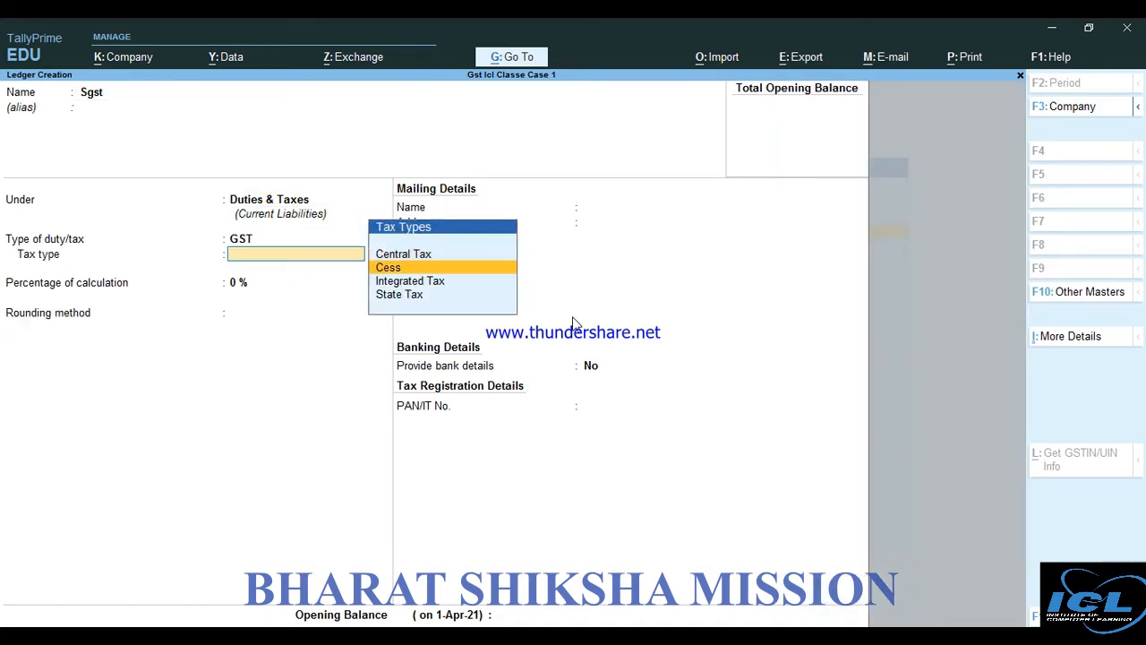
pyautogui.press('Down')
pyautogui.press('Down')
pyautogui.press('Return')
pyautogui.press('Return')
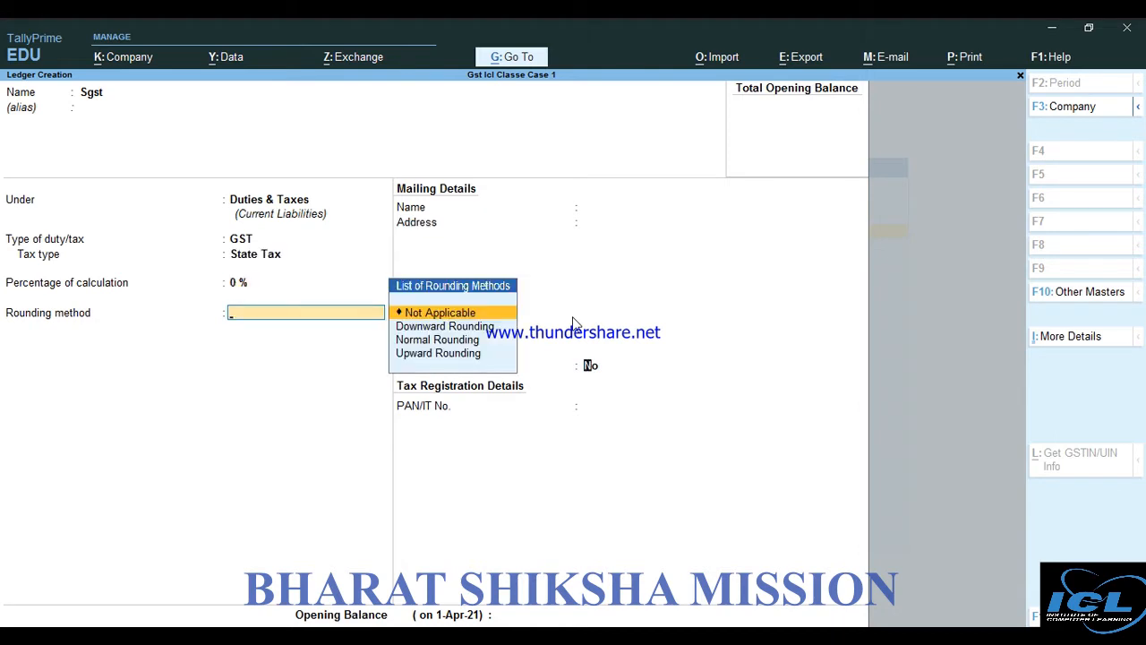
pyautogui.press('Return')
pyautogui.press('Return')
pyautogui.press('Return')
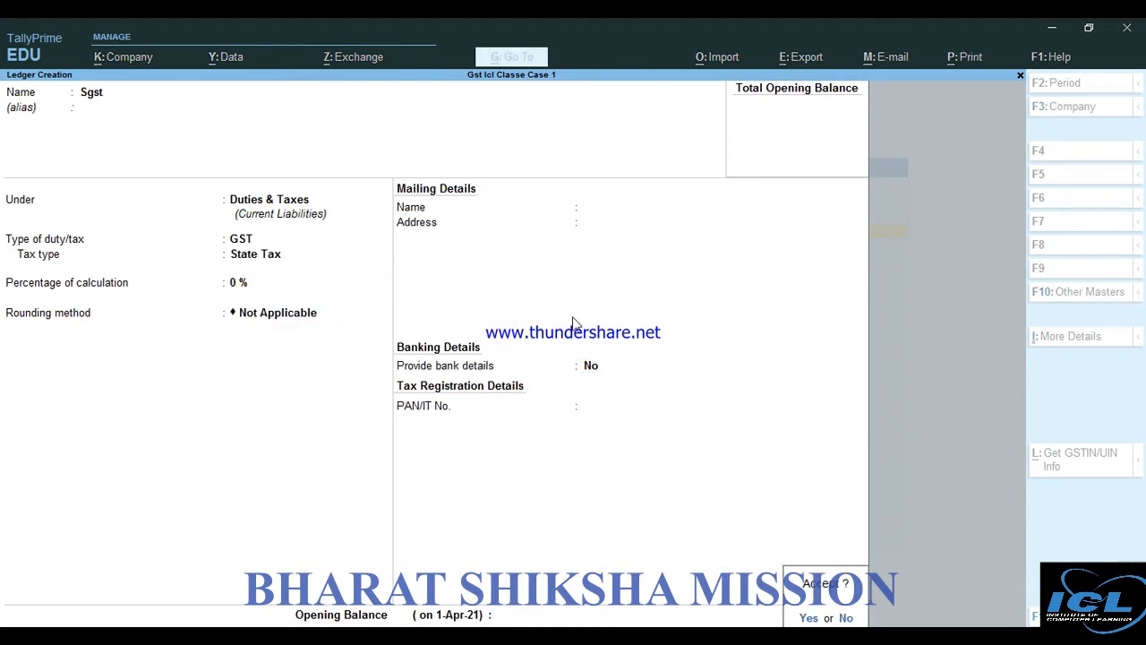
pyautogui.press('Return')
# Create an Igst ledger under Duties & Taxes as GST Integrated Tax at 0%
pyautogui.write('I')
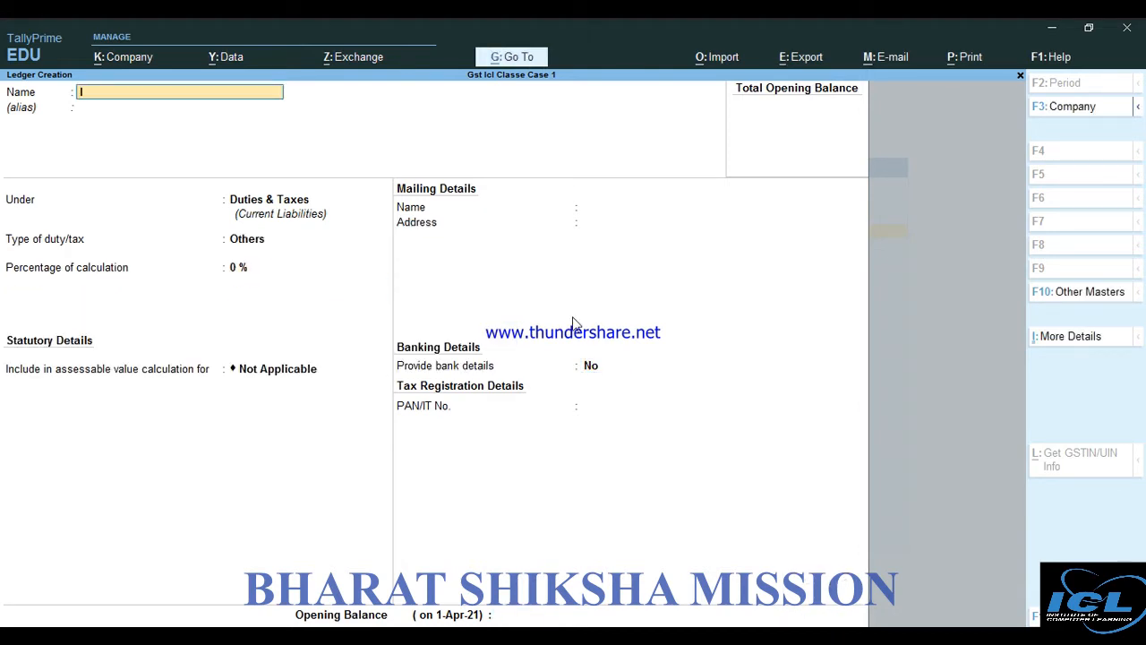
pyautogui.write('gst')
pyautogui.press('Return')
pyautogui.press('Return')
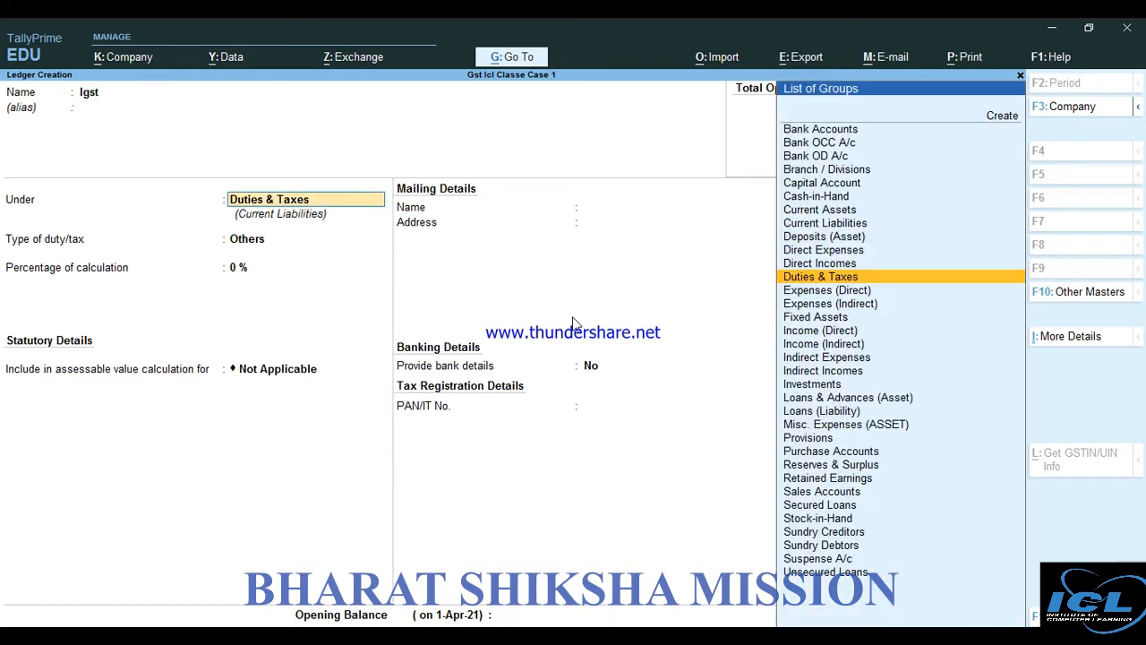
pyautogui.press('Return')
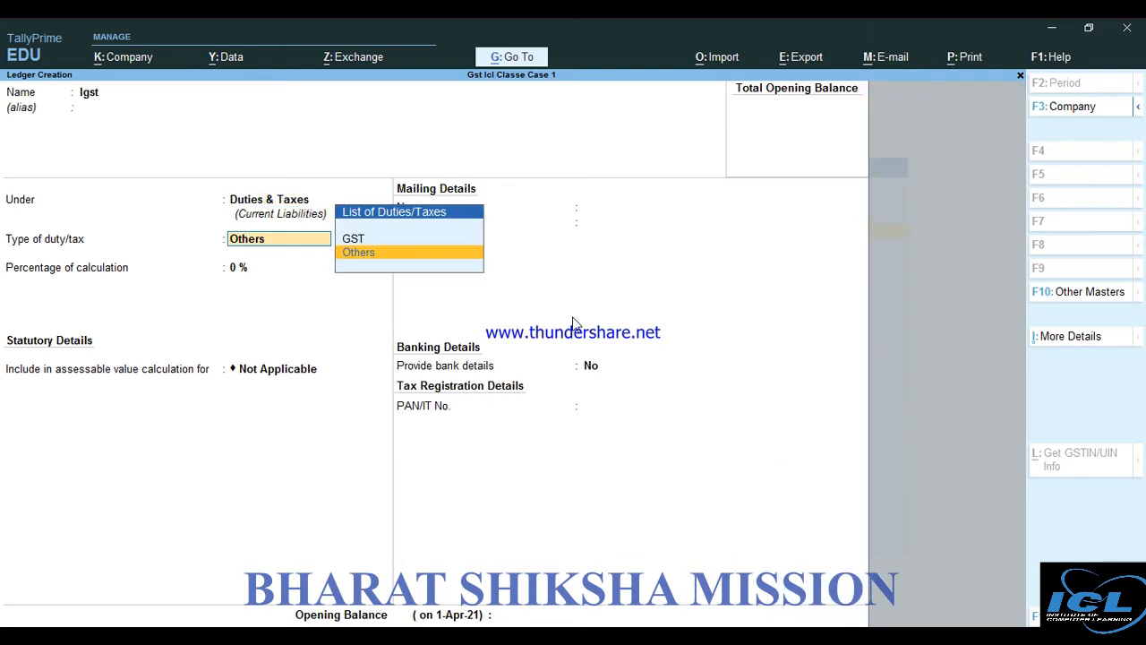
pyautogui.press('Up')
pyautogui.press('Return')
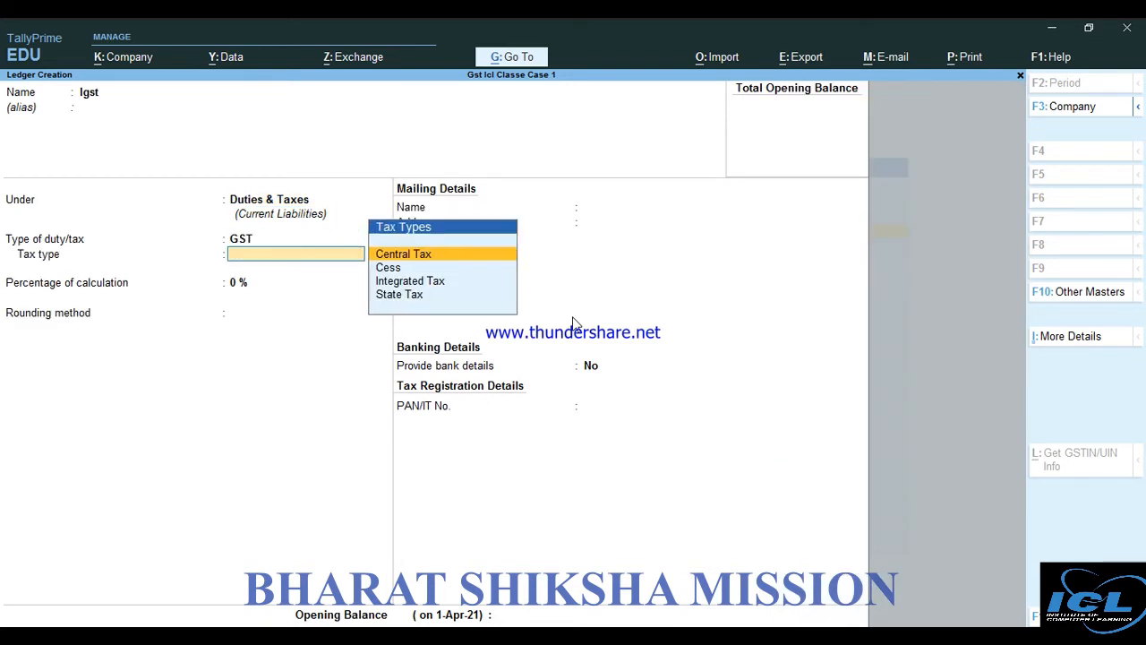
pyautogui.press('Down')
pyautogui.press('Down')
pyautogui.press('Return')
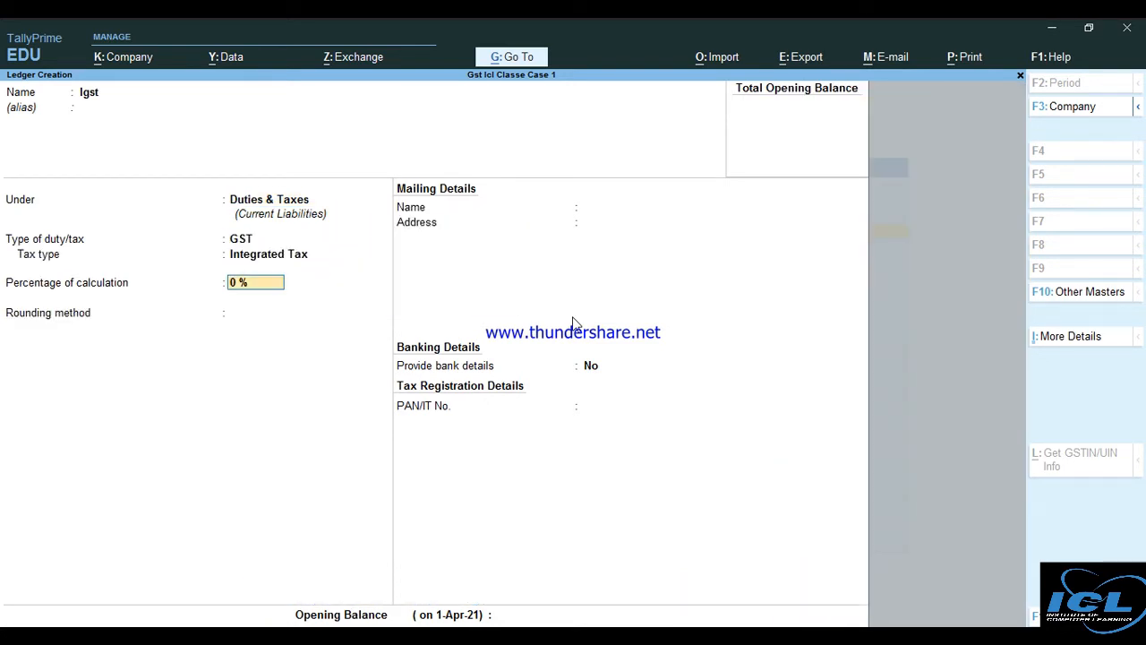
pyautogui.press('Return')
pyautogui.press('Return')
pyautogui.press('Return')
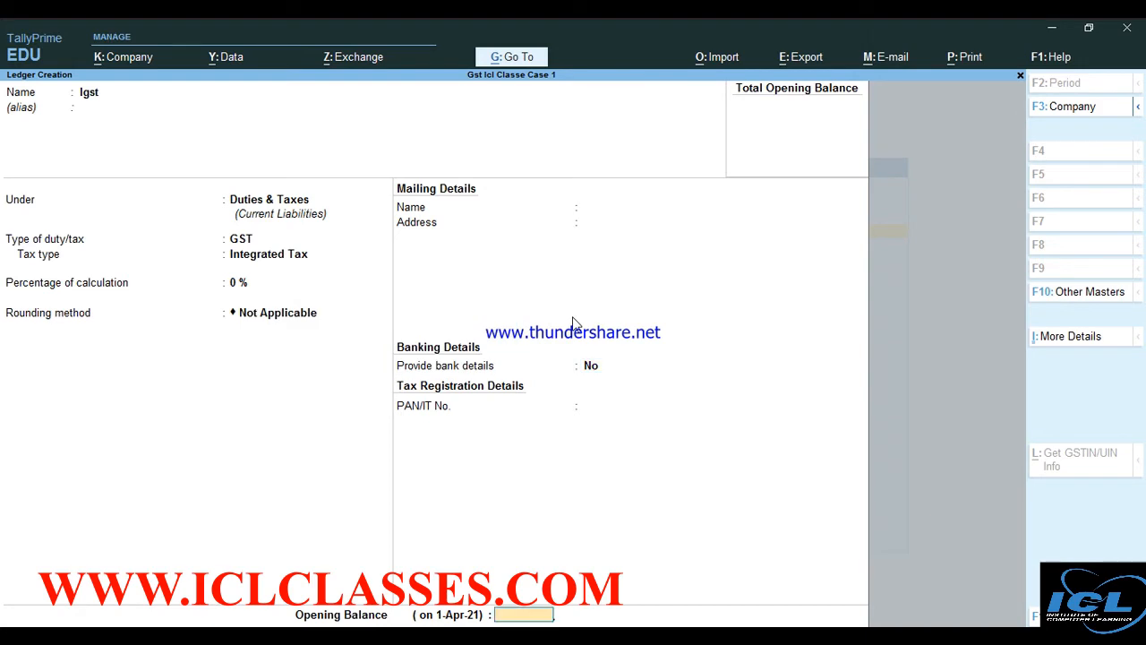
pyautogui.press('Return')
pyautogui.press('Return')
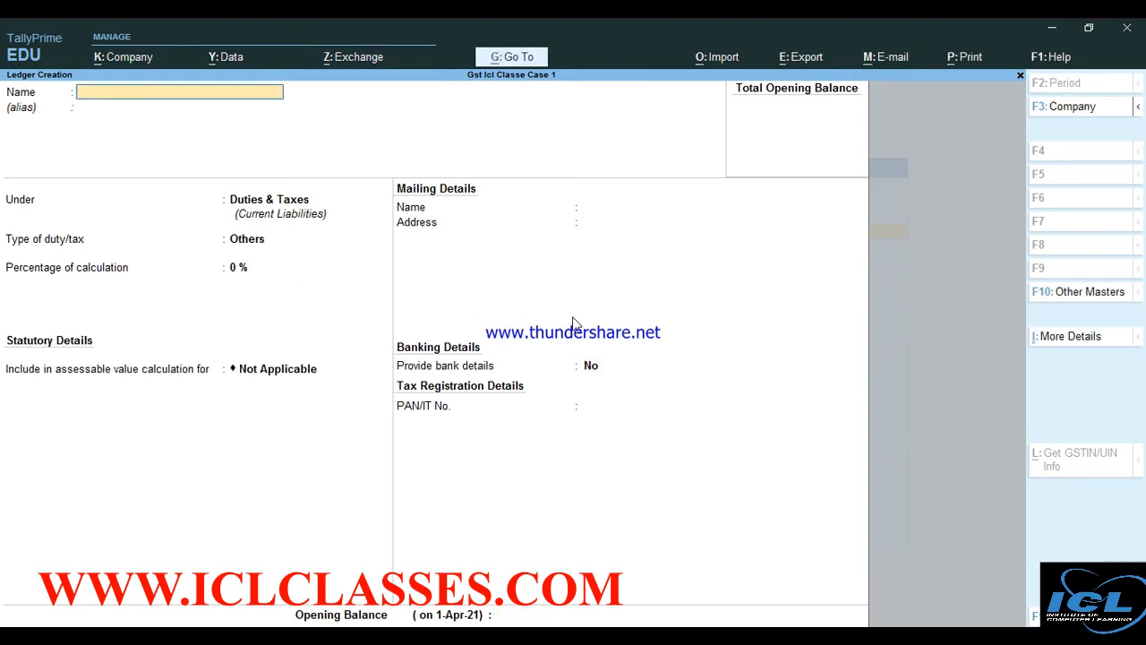
pyautogui.press('Escape')
pyautogui.press('Return')
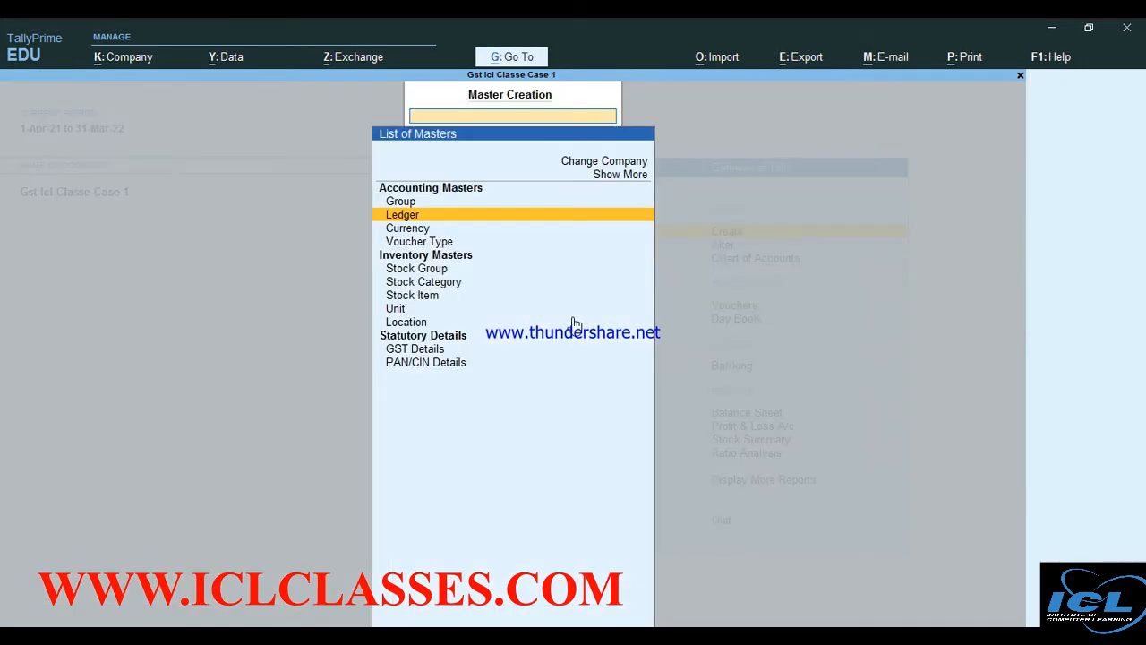
# Leave ledger creation for the Gateway of Tally and move down to Vouchers
pyautogui.press('Escape')
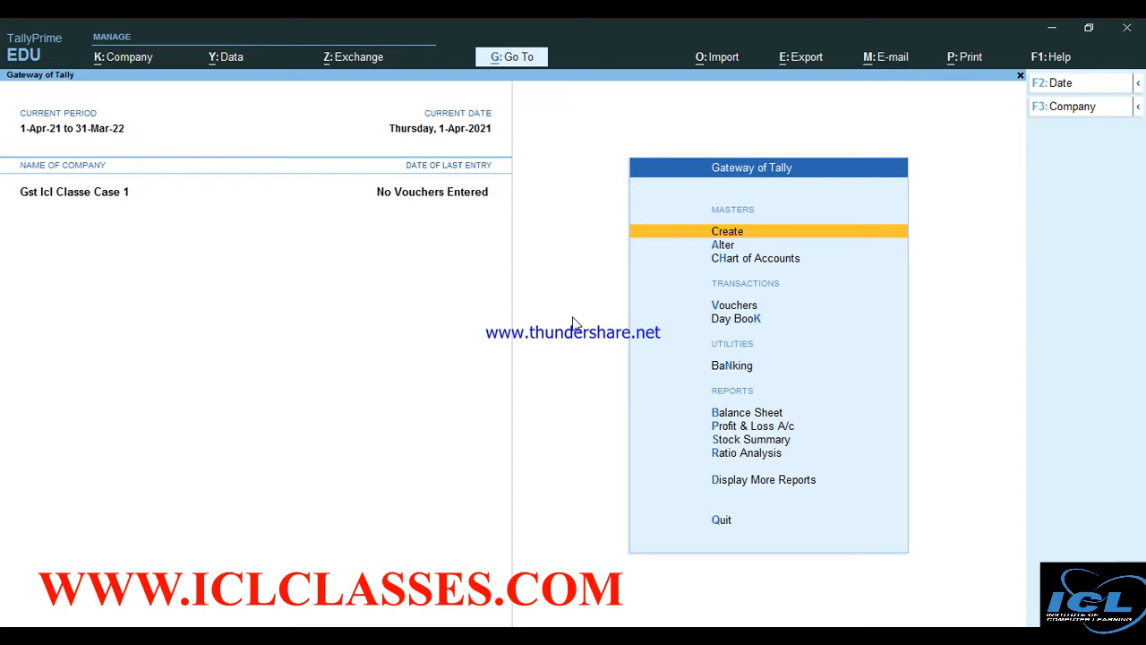
pyautogui.press('Down')
pyautogui.press('Down')
pyautogui.press('Down')
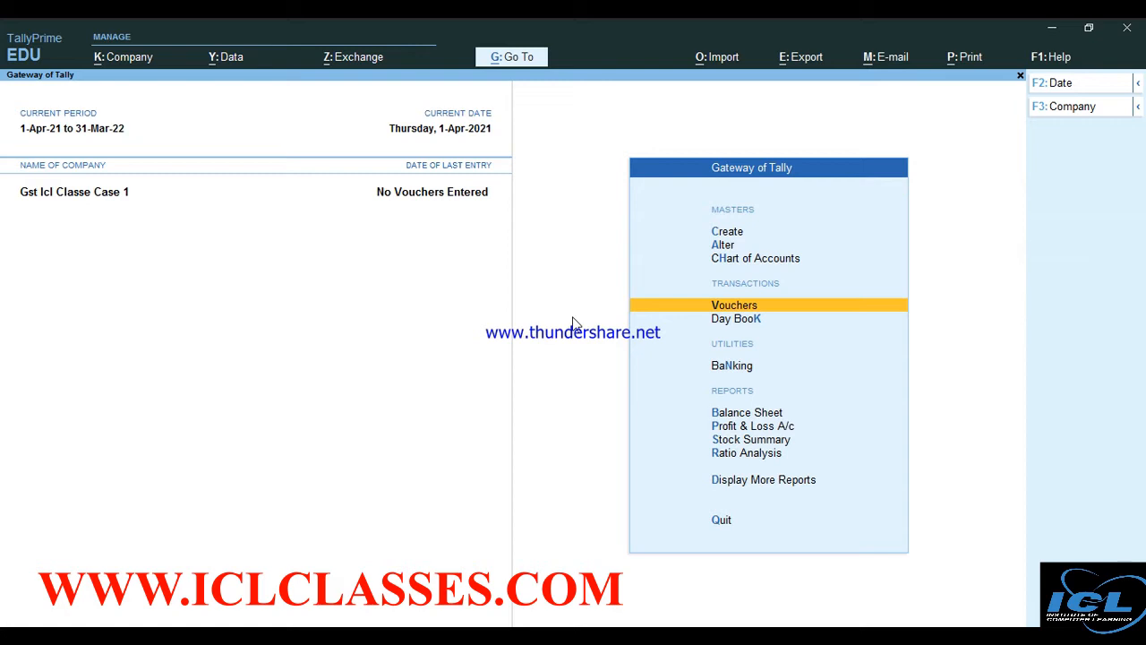
# Start a Purchase voucher dated 1-Apr-21 with supplier invoice 001 and create a new party ledger
pyautogui.press('Return')
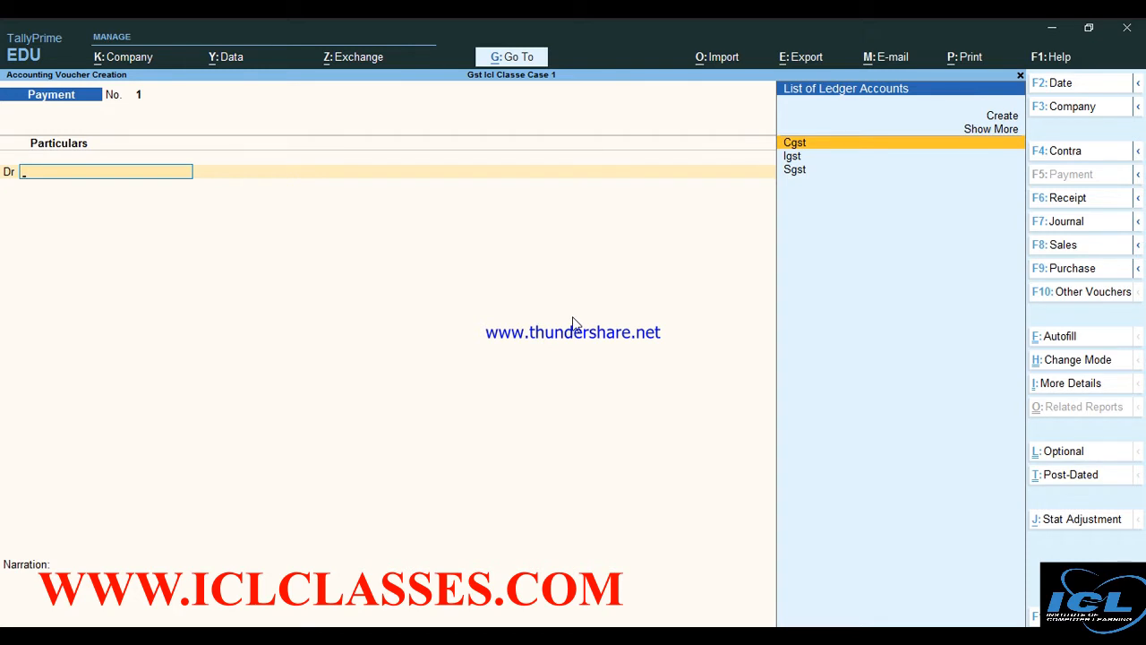
pyautogui.press('F9')
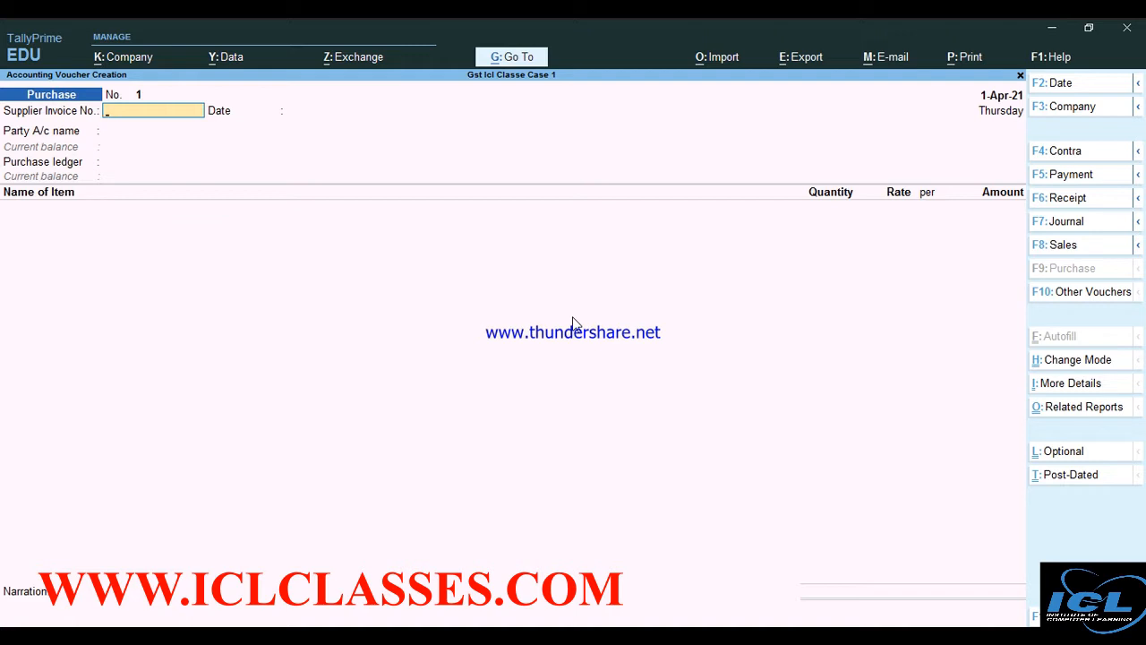
pyautogui.write('001')
pyautogui.press('Return')
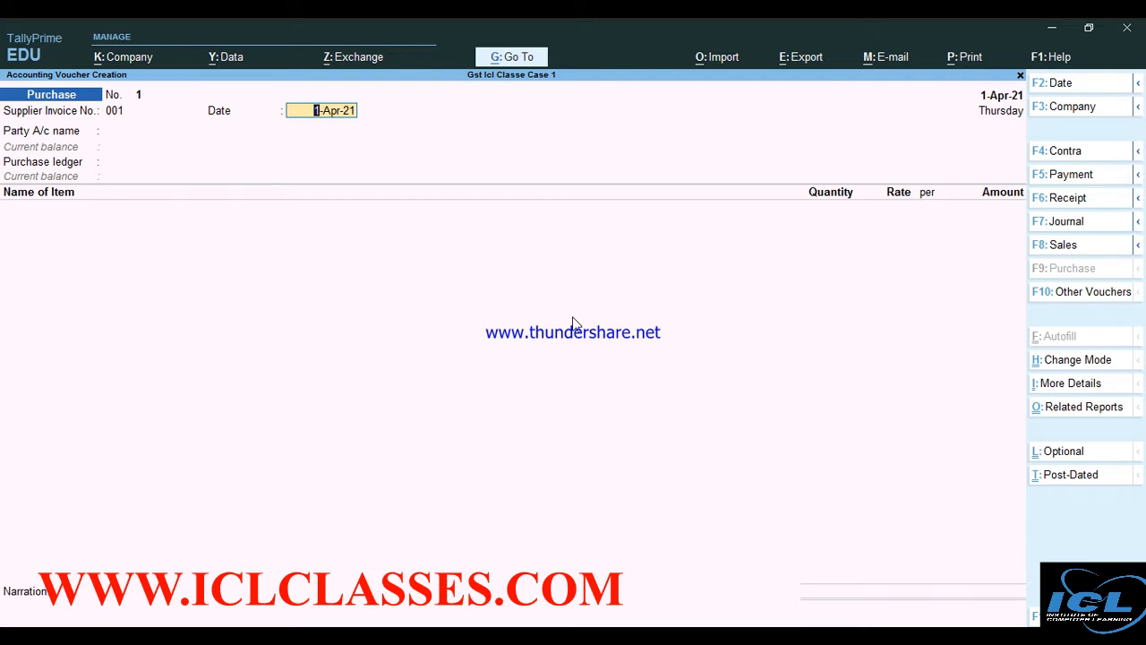
pyautogui.press('Return')
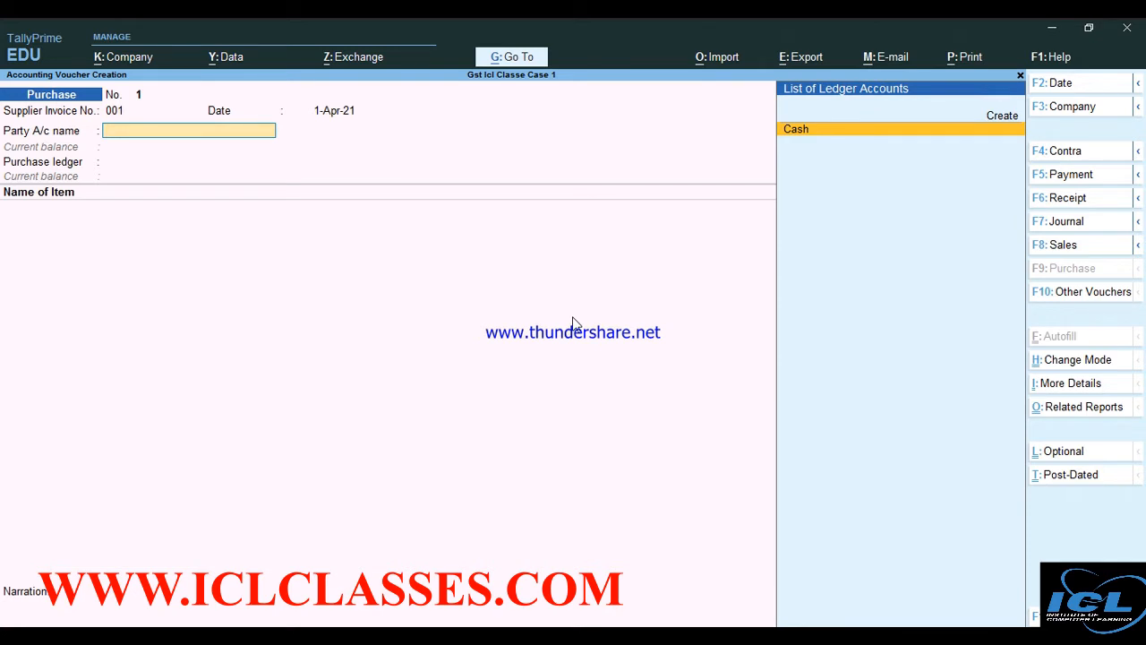
pyautogui.hotkey('alt', 'c')
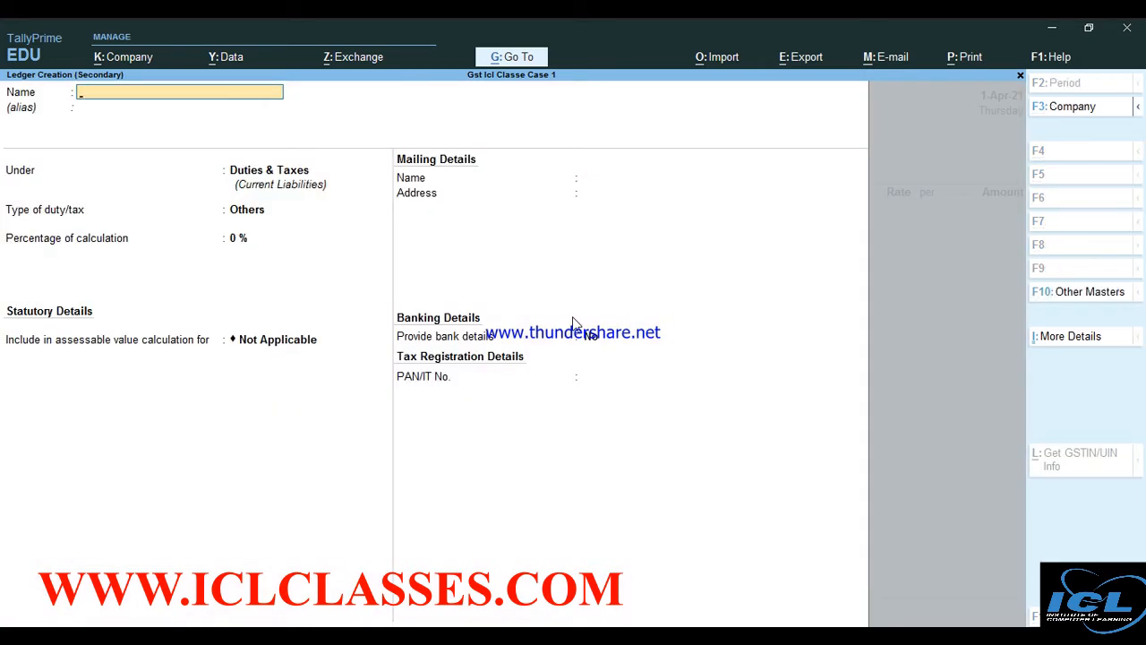
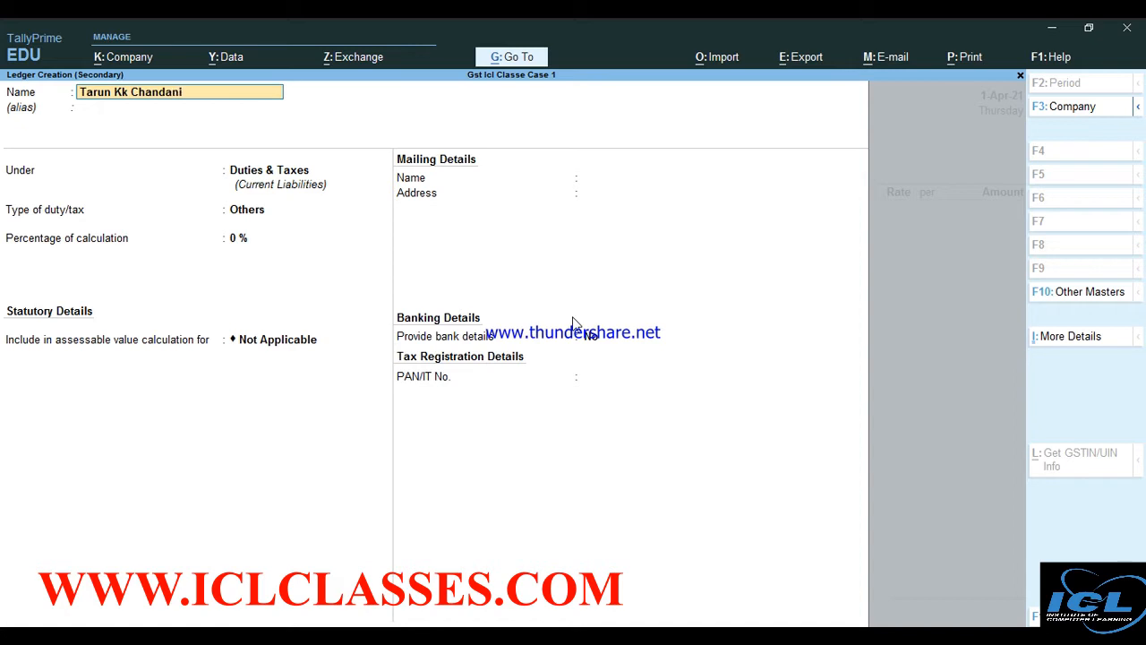
# Name the new party ledger after the supplier and place it under Sundry Creditors
pyautogui.write('i')
pyautogui.press('Return')
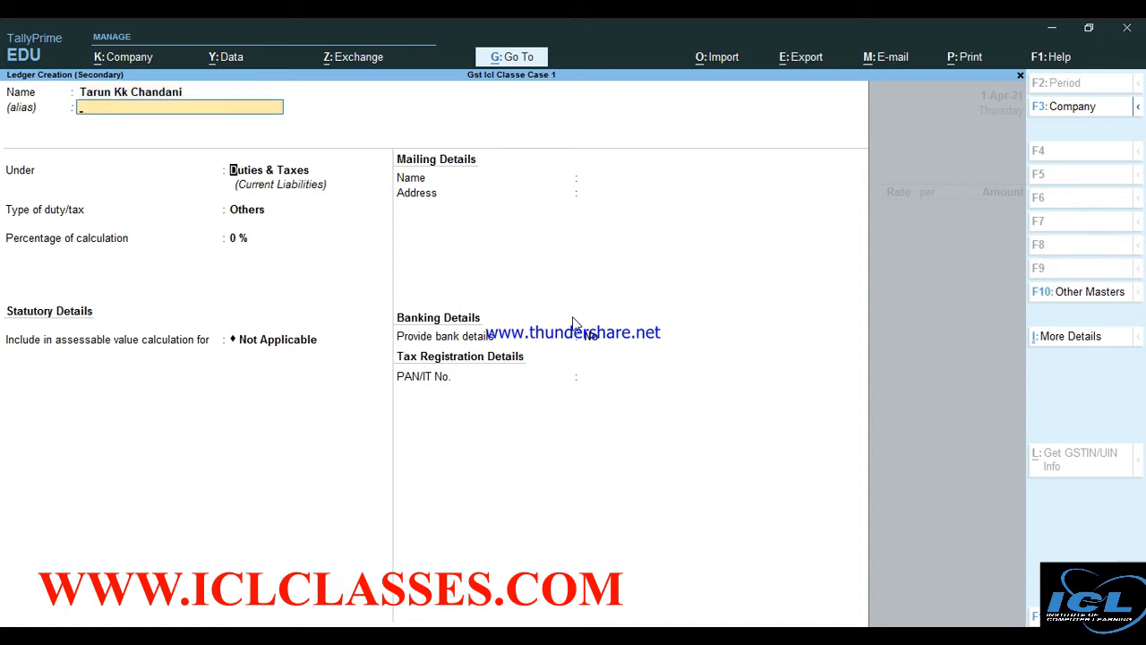
pyautogui.write('S')
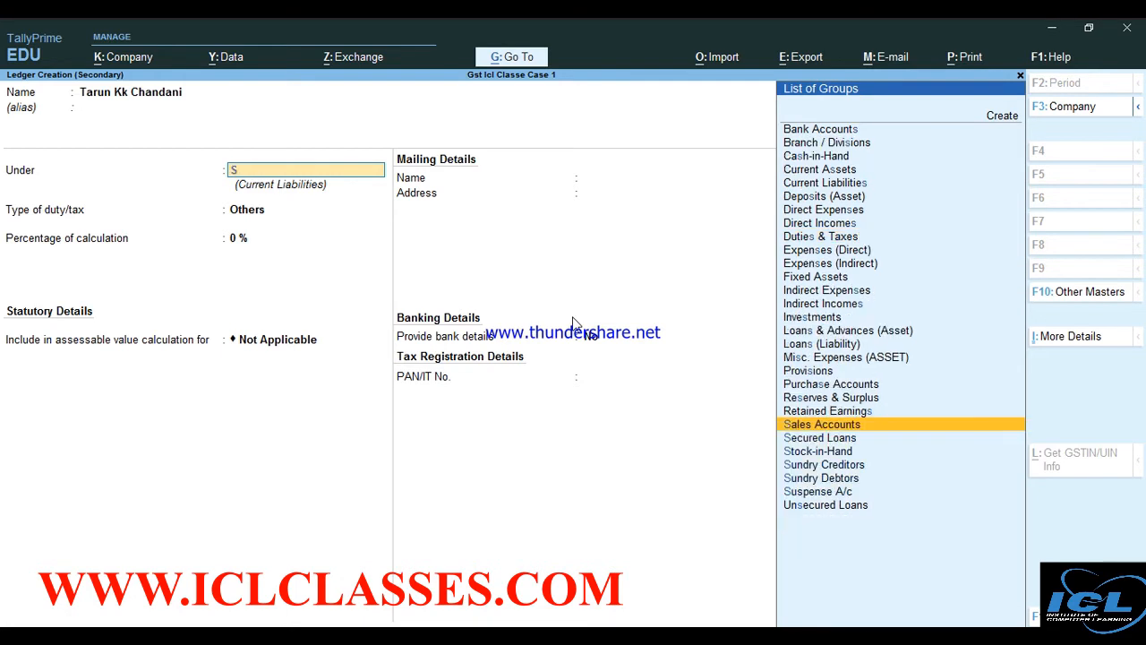
pyautogui.press('Down')
pyautogui.press('Down')
pyautogui.press('Down')
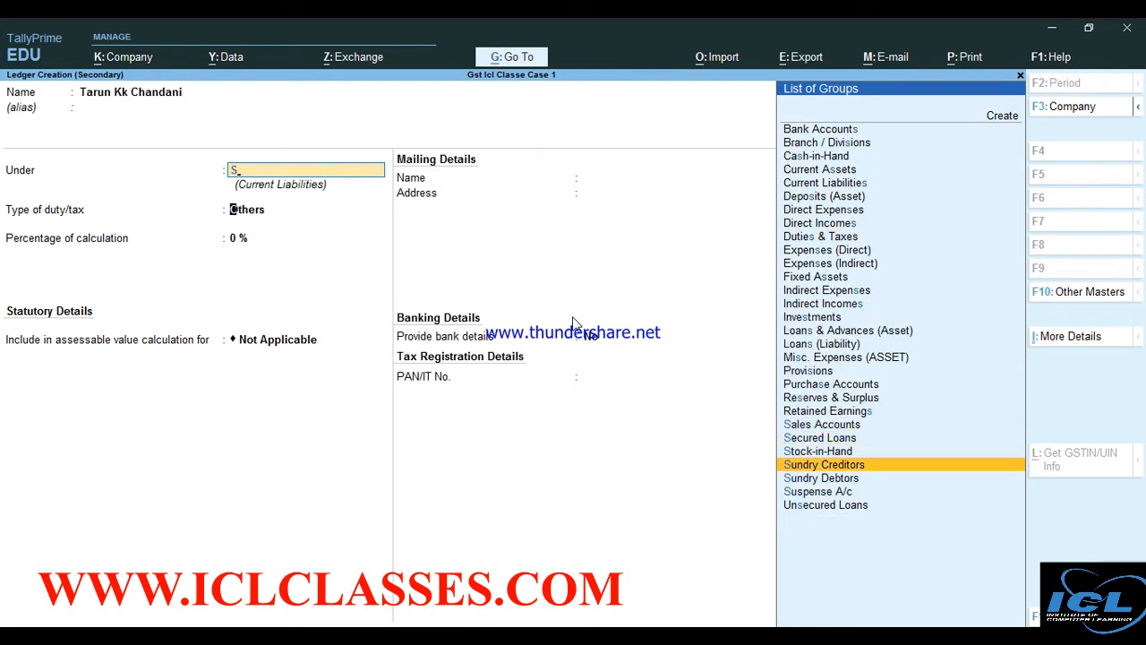
pyautogui.press('Return')
# Fill in the supplier's two mailing address lines
pyautogui.press('Return')
pyautogui.press('Return')
pyautogui.press('Return')
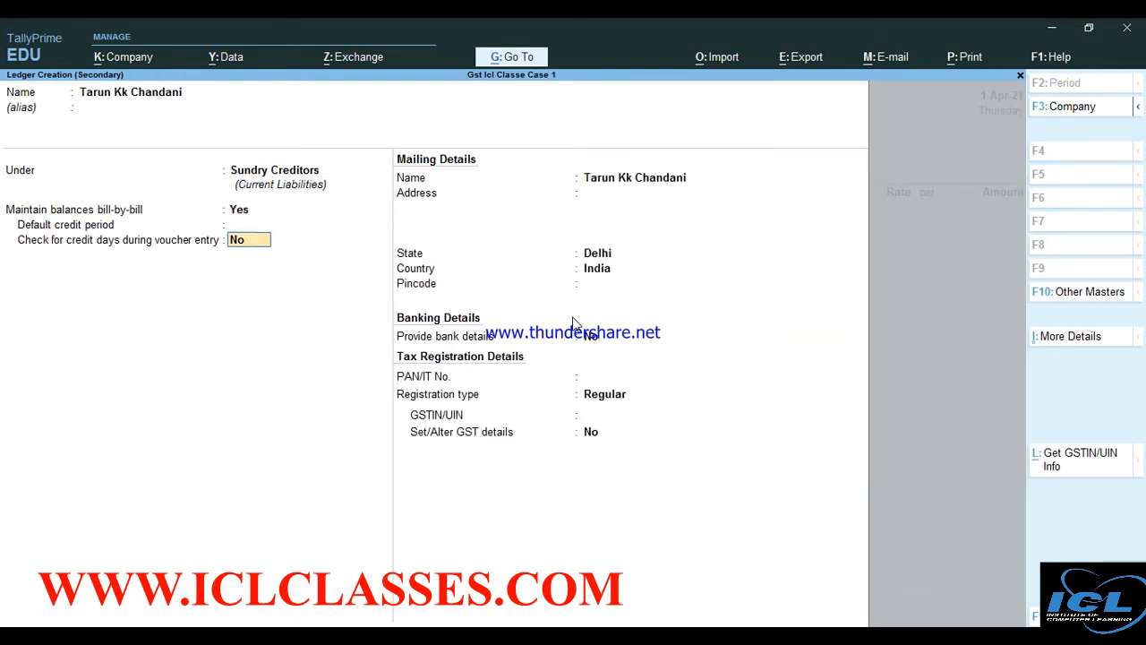
pyautogui.press('Return')
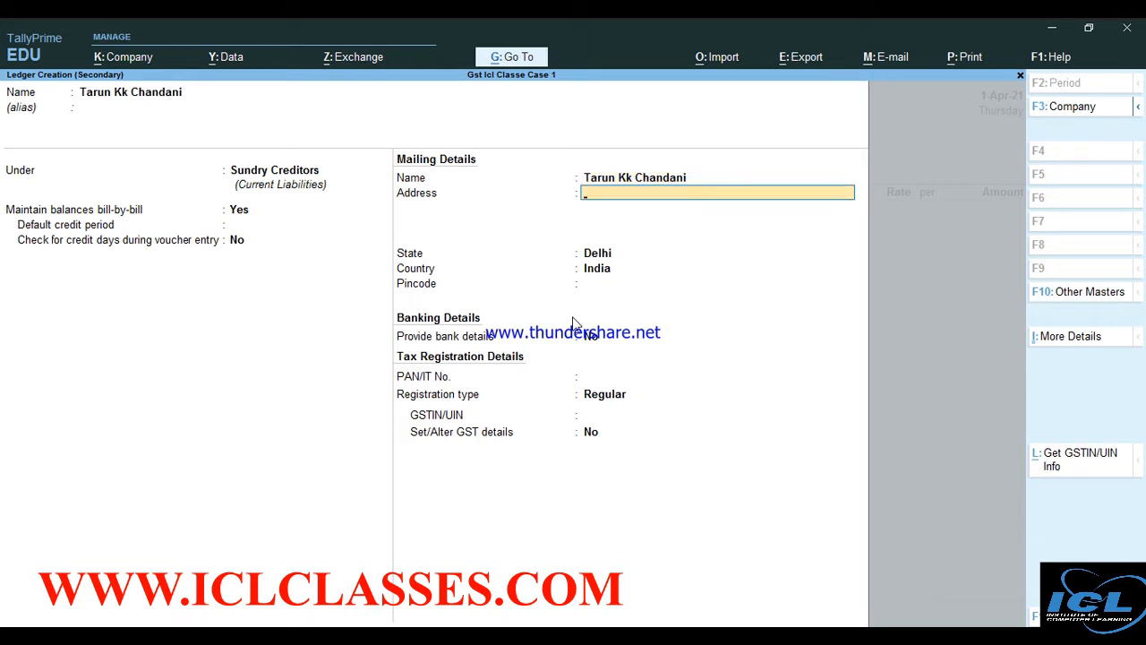
pyautogui.press('Return')
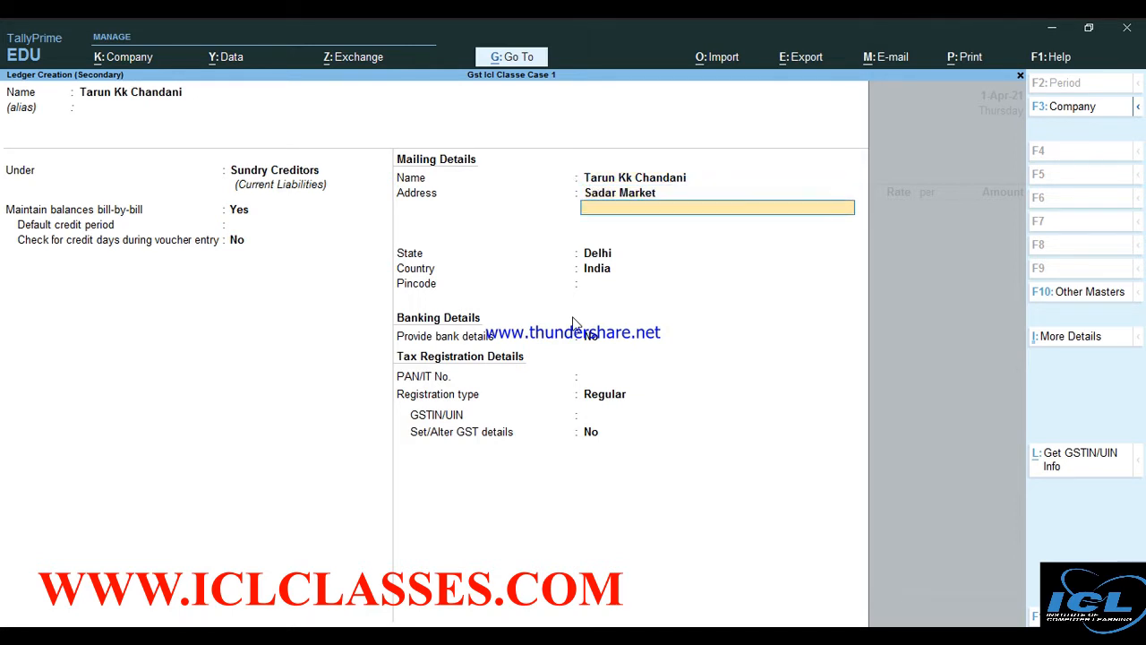
pyautogui.press('Return')
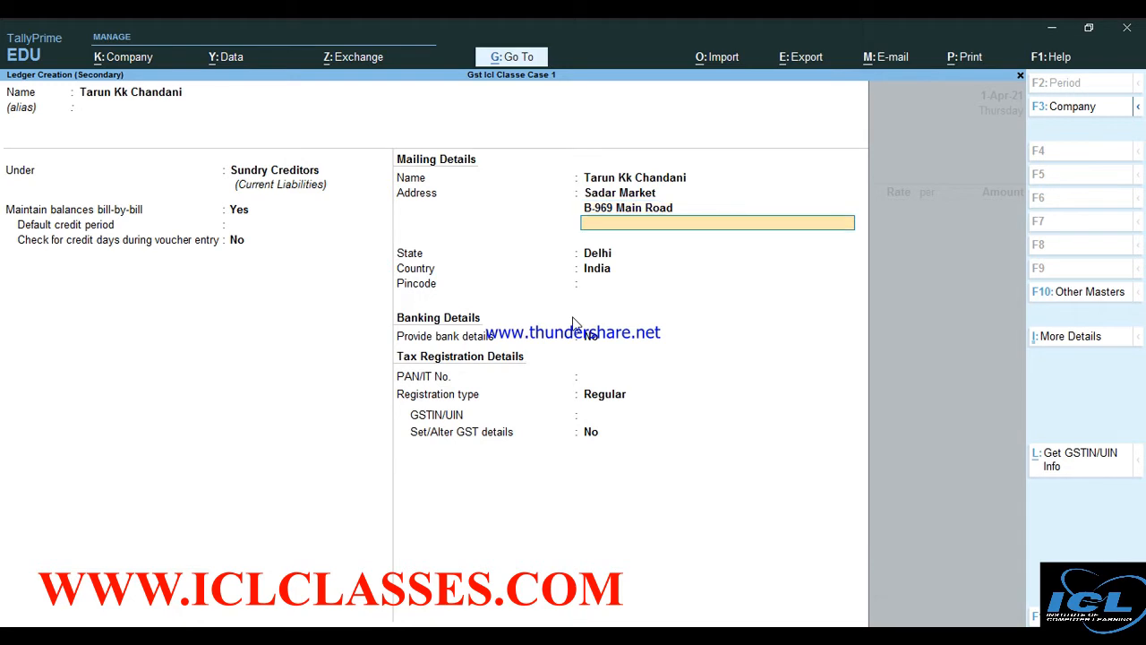
pyautogui.press('Return')
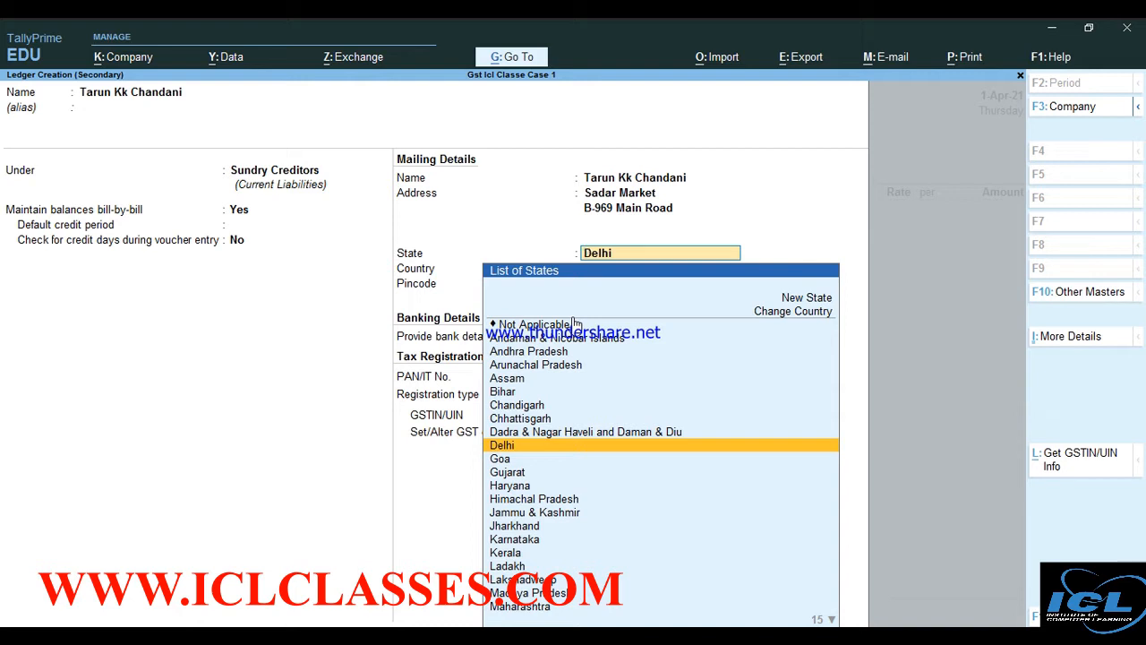
# Give the supplier ledger state Delhi, its pincode, Regular registration and the supplier's GSTIN
pyautogui.press('Return')
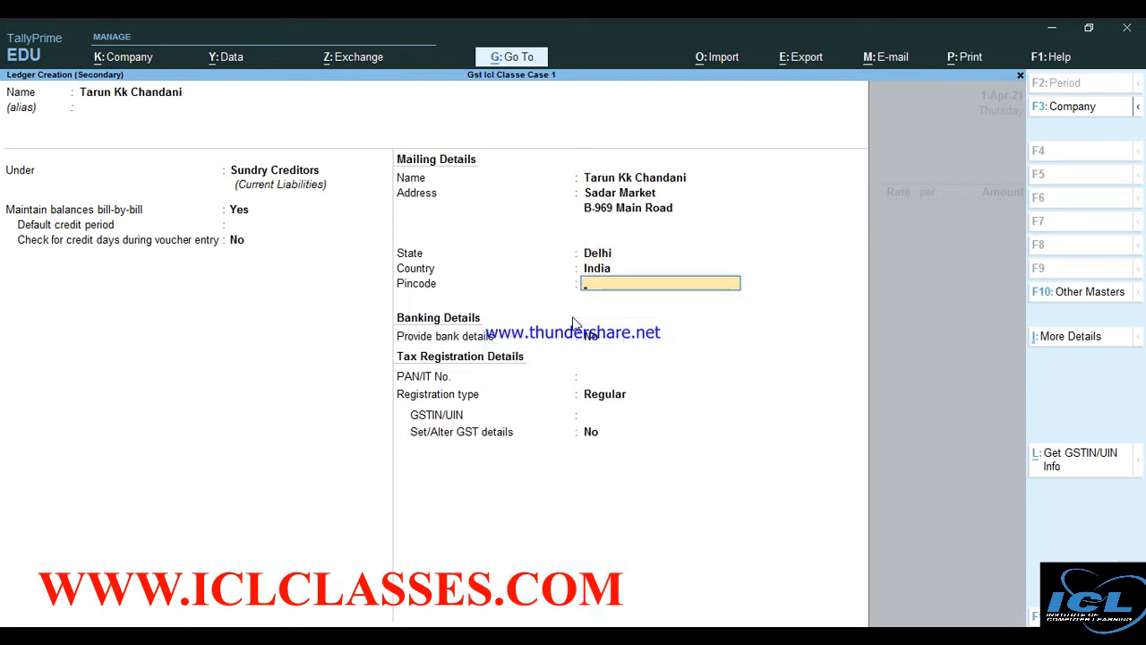
pyautogui.write('110002')
pyautogui.press('Return')
pyautogui.press('Return')
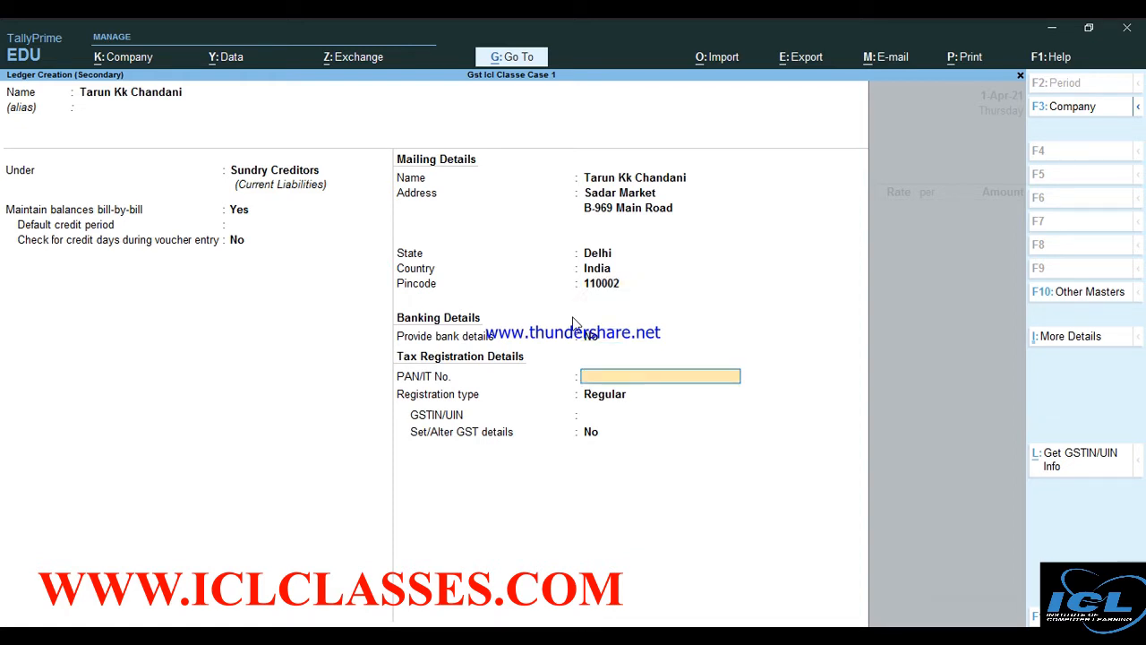
pyautogui.press('Return')
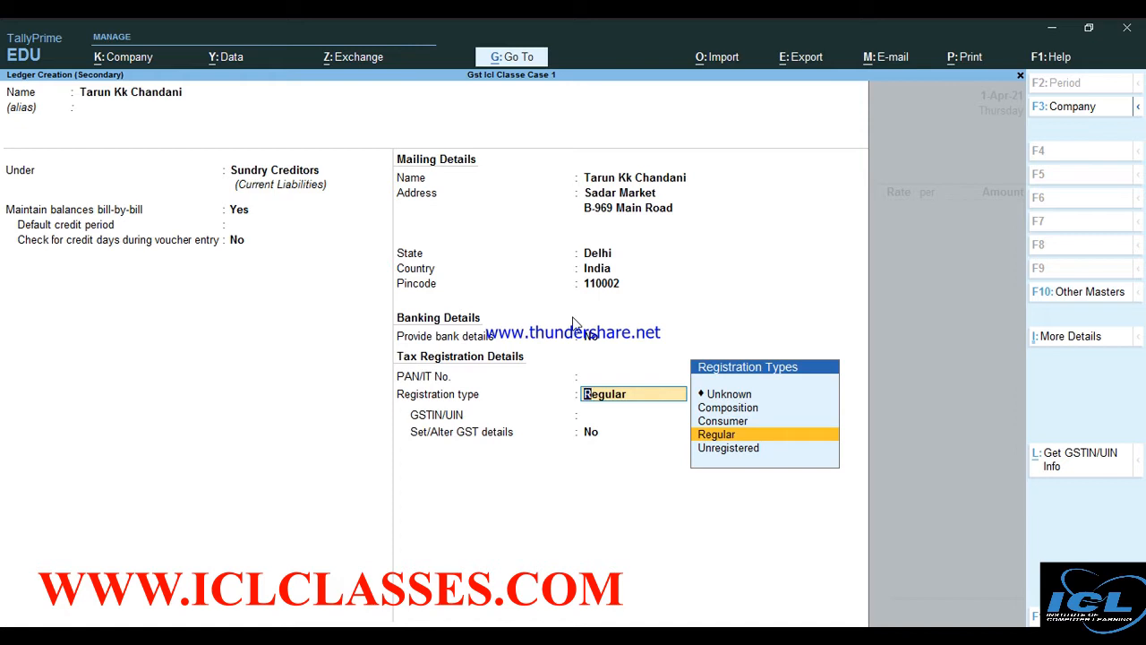
pyautogui.press('Return')
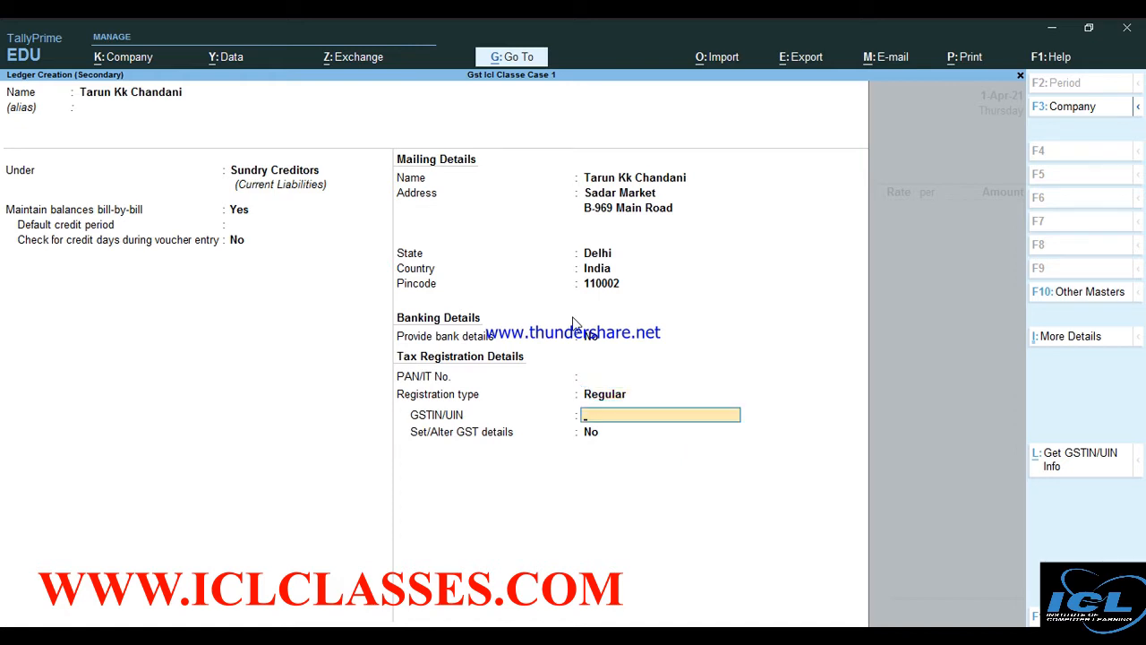
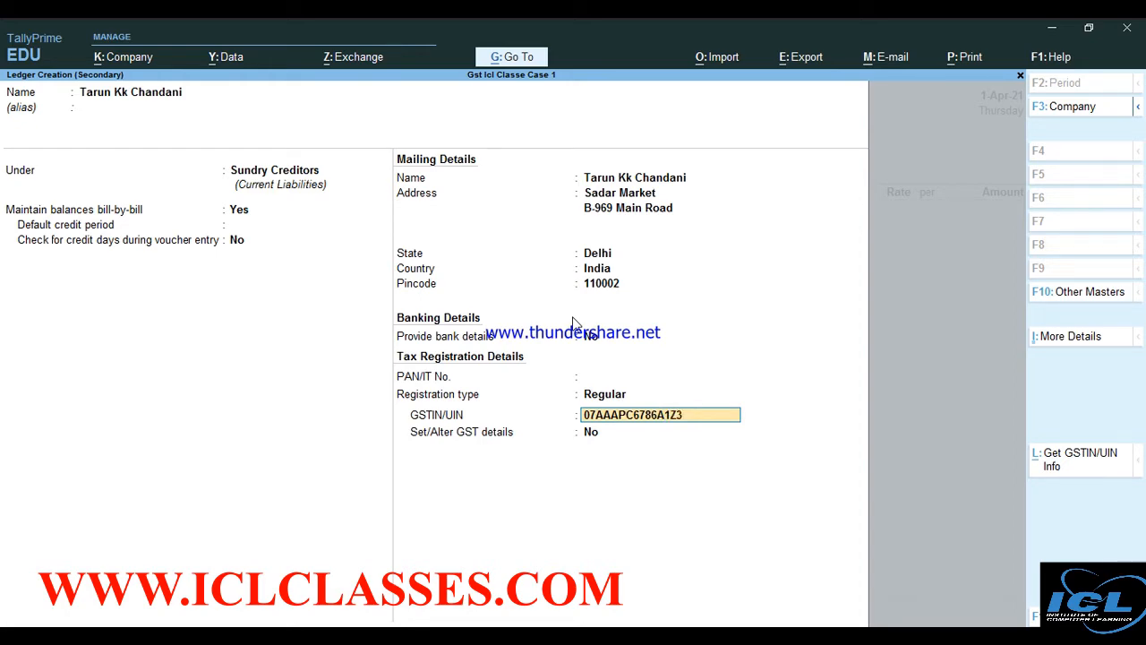
pyautogui.press('Return')
pyautogui.press('Return')
pyautogui.press('Return')
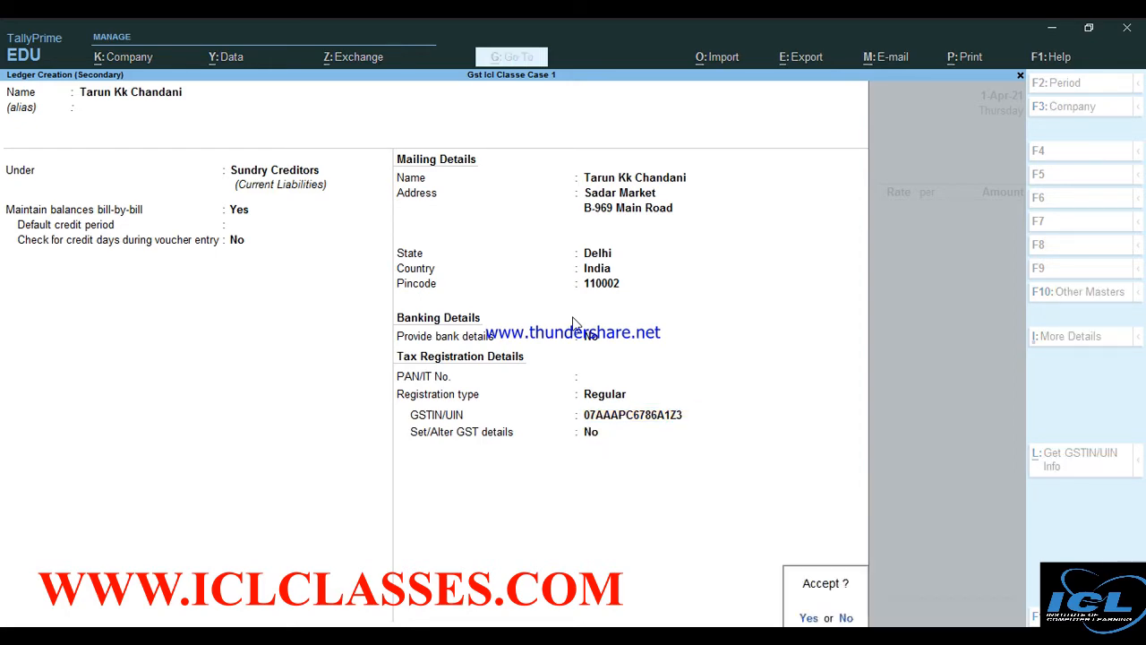
pyautogui.press('Return')
# Accept the new supplier ledger and skip Receipt and Party Details to reach the purchase ledger field
pyautogui.press('Return')
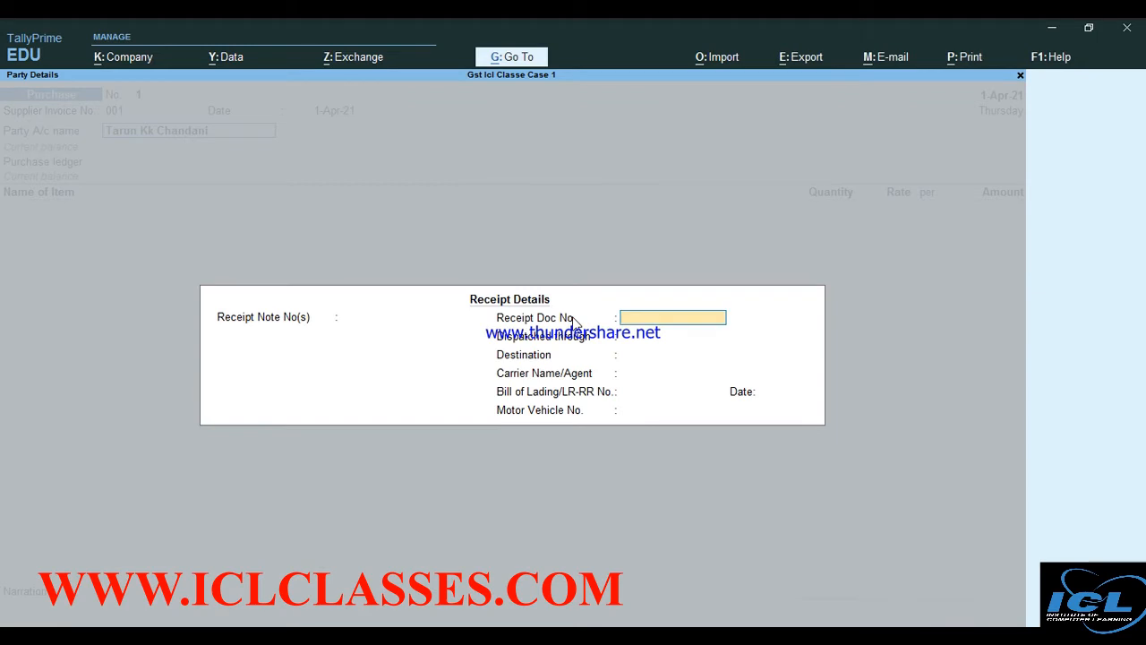
pyautogui.press('Return')
pyautogui.press('Return')
pyautogui.press('Return')
pyautogui.press('Return')
pyautogui.press('Return')
pyautogui.press('Return')
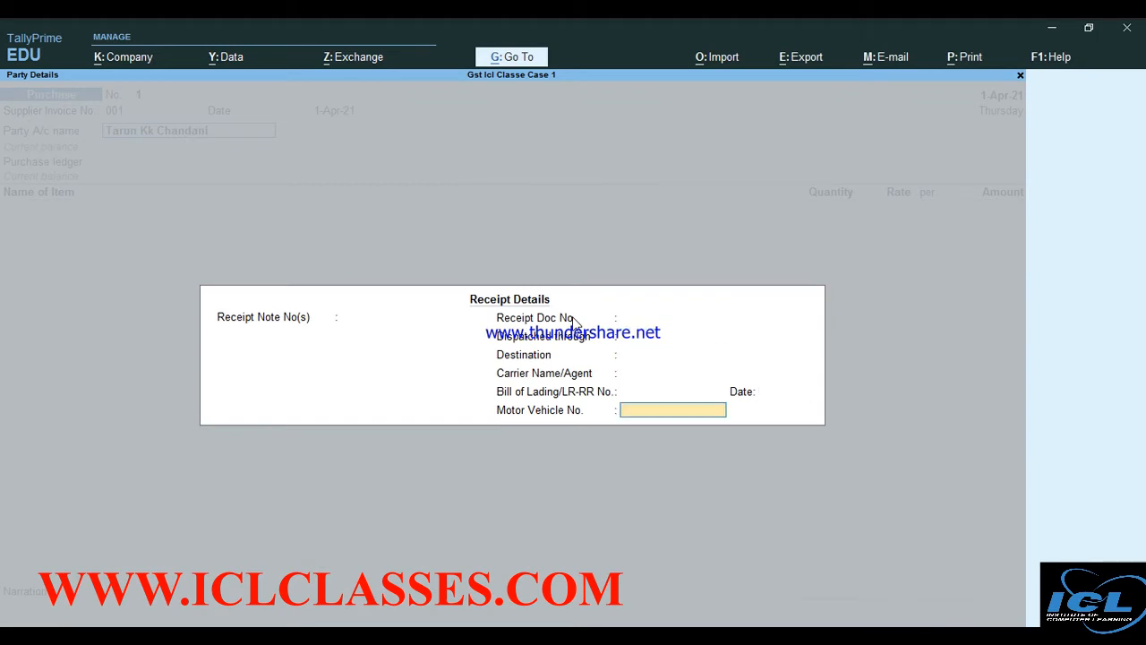
pyautogui.press('Return')
pyautogui.press('Return')
pyautogui.press('Return')
pyautogui.press('Return')
pyautogui.press('Return')
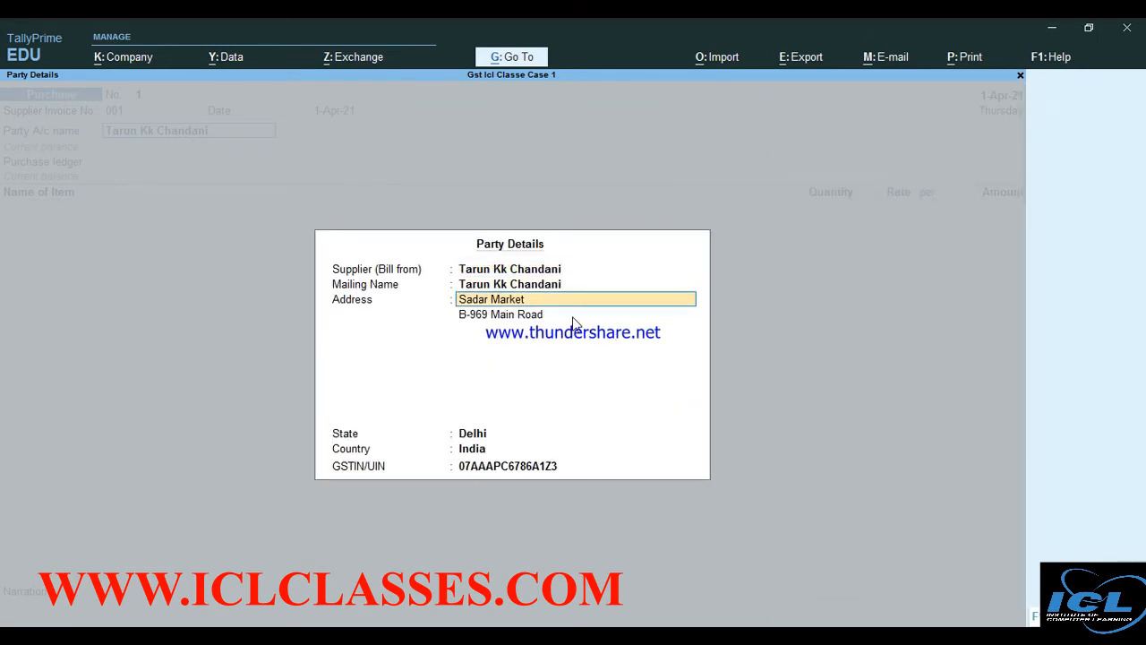
pyautogui.press('Return')
pyautogui.press('Return')
pyautogui.press('Return')
pyautogui.press('Return')
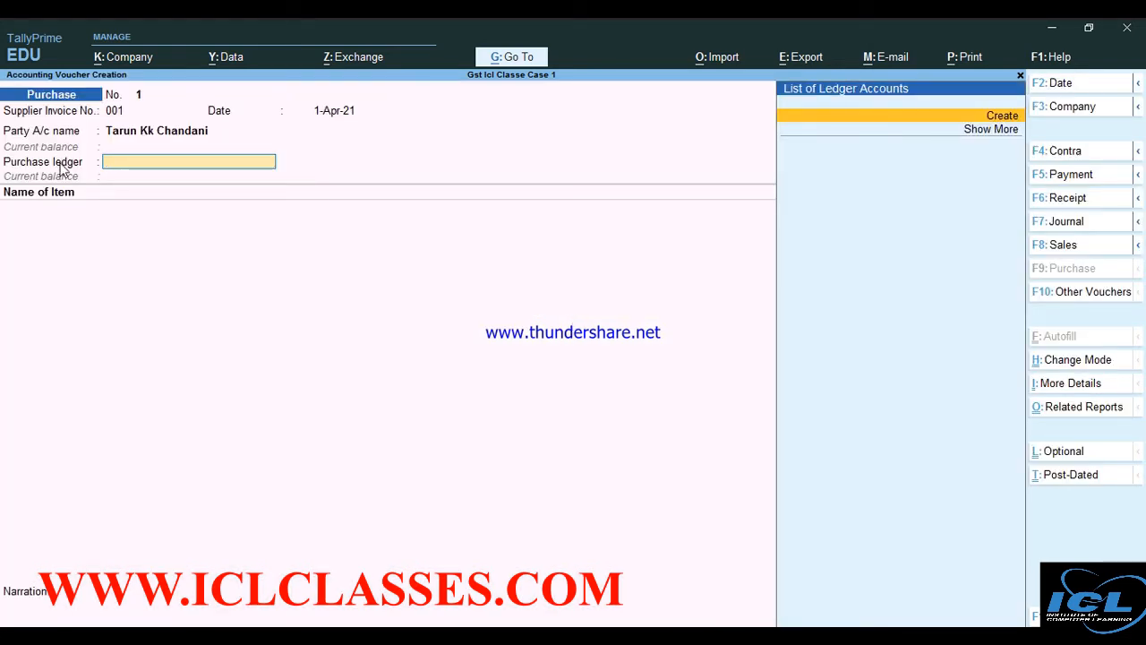
# Create ledger 'Purchase' under Purchase Accounts with Goods as its type of supply
pyautogui.hotkey('alt', 'c')
pyautogui.write('Pu')
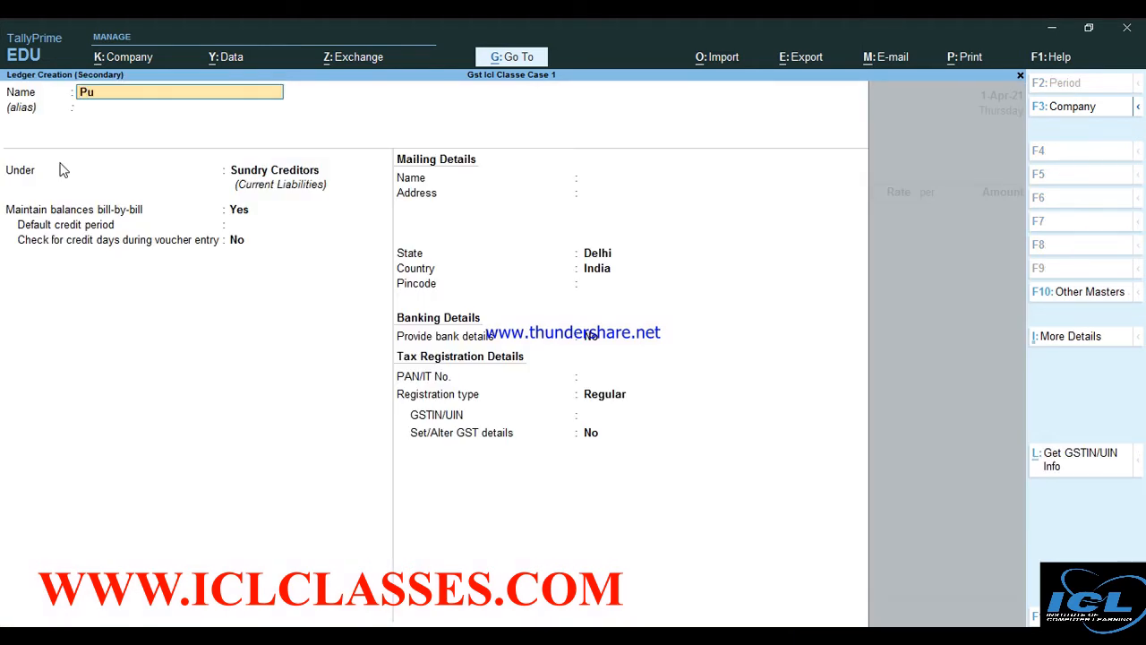
pyautogui.write('rchase')
pyautogui.press('Return')
pyautogui.press('Return')
pyautogui.write('P')
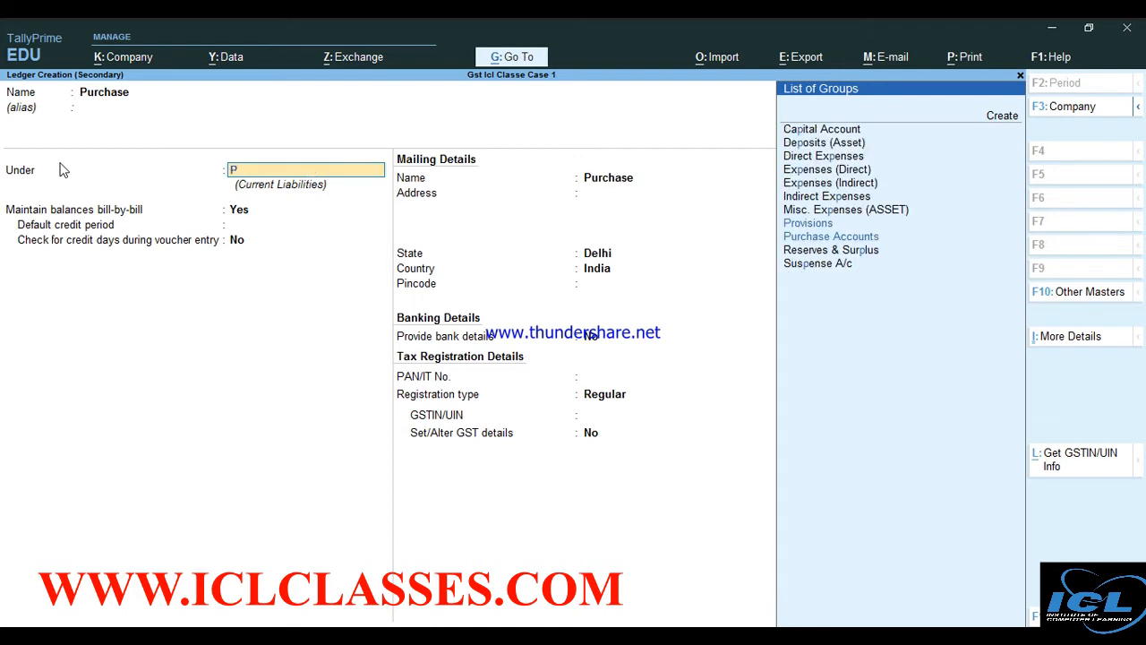
pyautogui.press('Down')
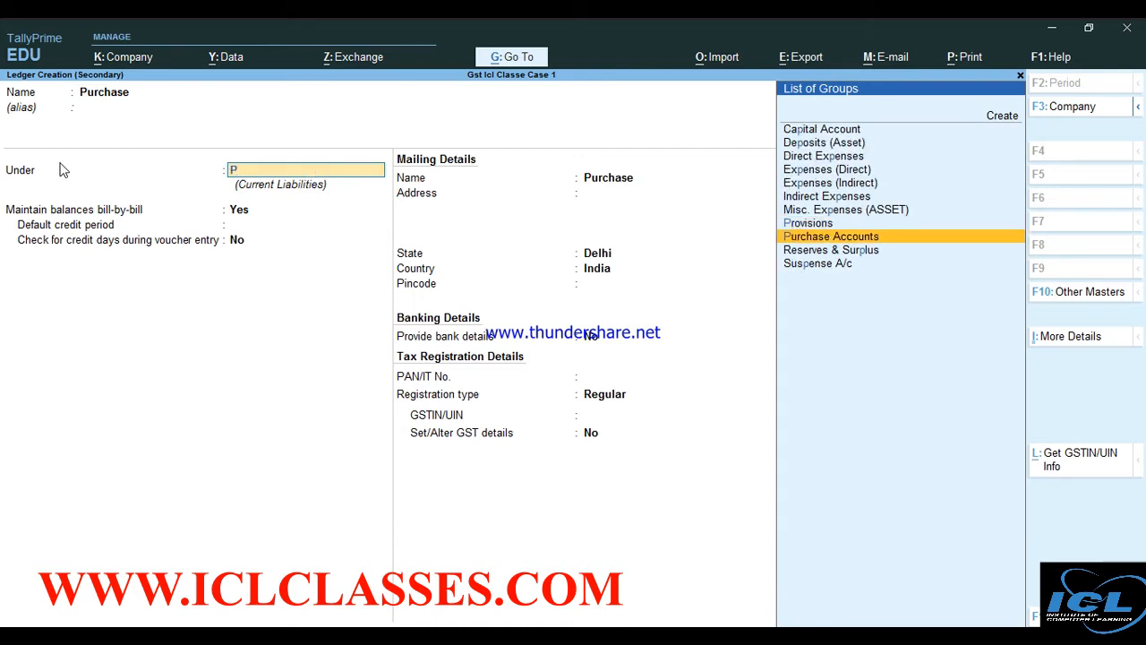
pyautogui.press('Return')
pyautogui.press('Return')
pyautogui.press('Return')
pyautogui.press('Return')
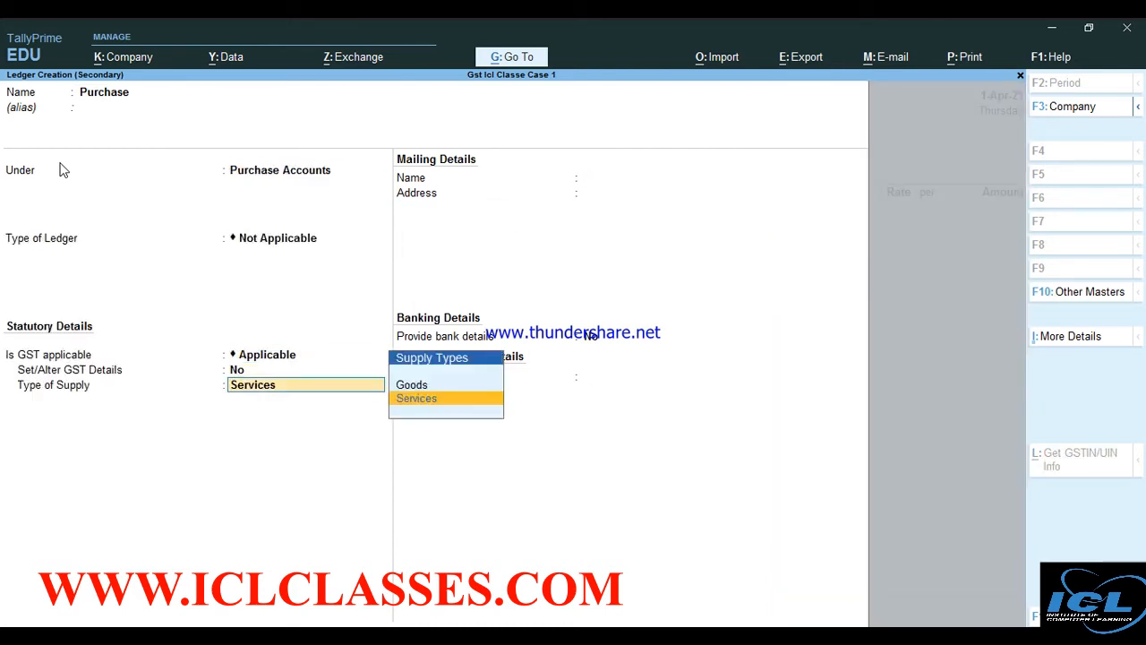
pyautogui.press('Up')
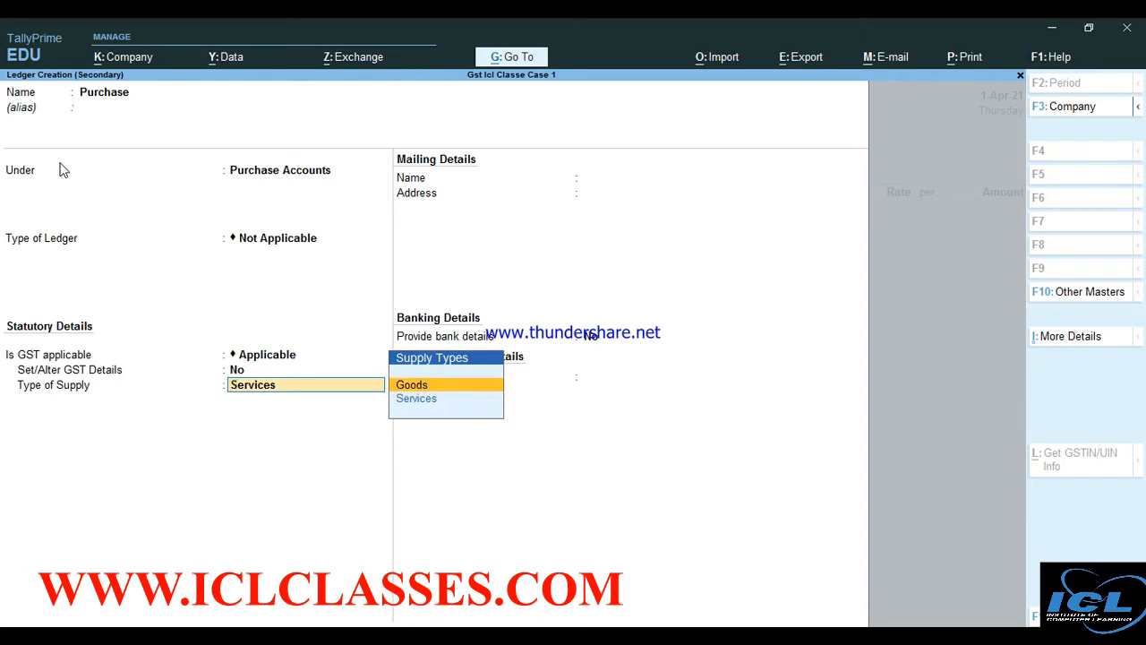
pyautogui.press('Return')
pyautogui.press('Return')
pyautogui.press('Return')
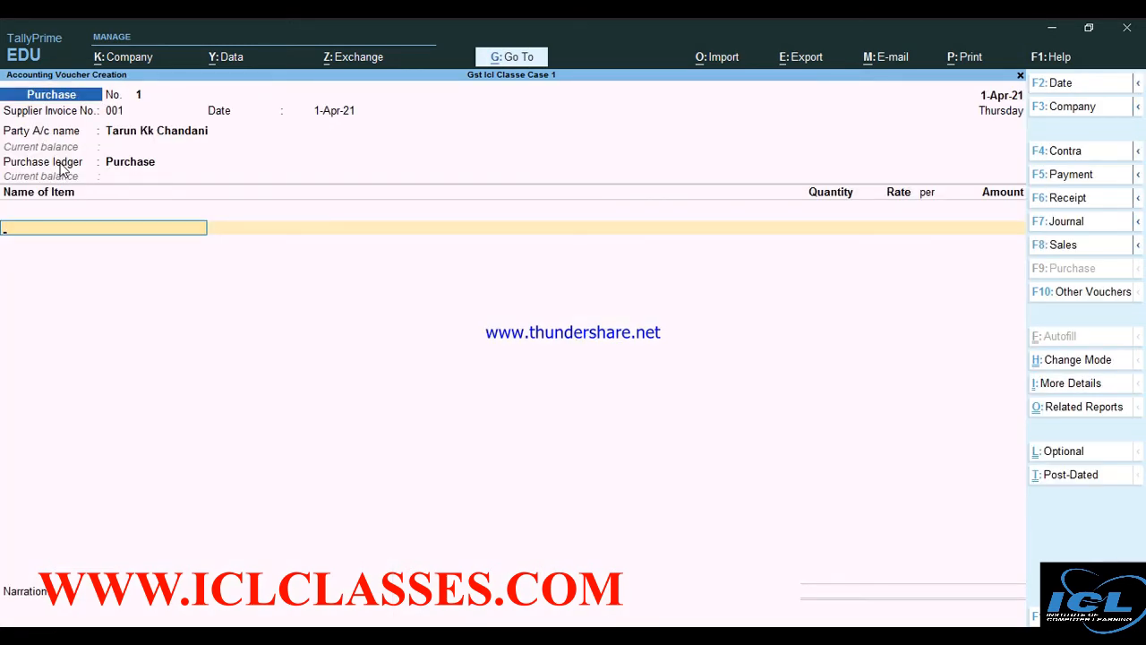
pyautogui.press('ctrl')
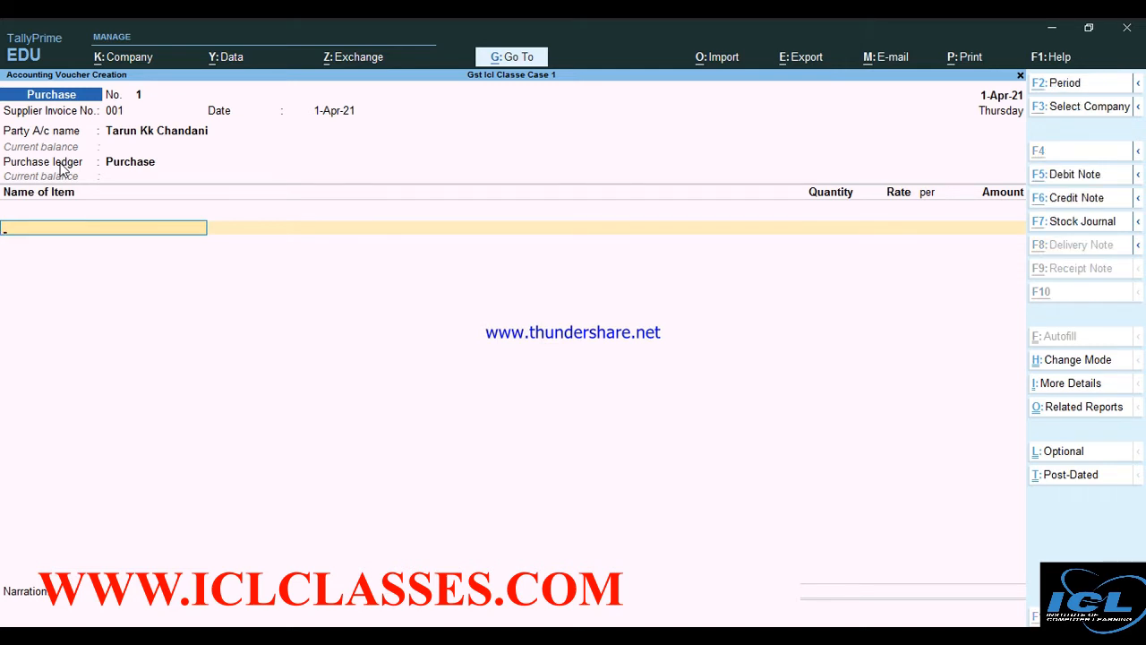
# Name the new stock item Samsung A30 and start creating a new unit for it
pyautogui.hotkey('alt', 'c')
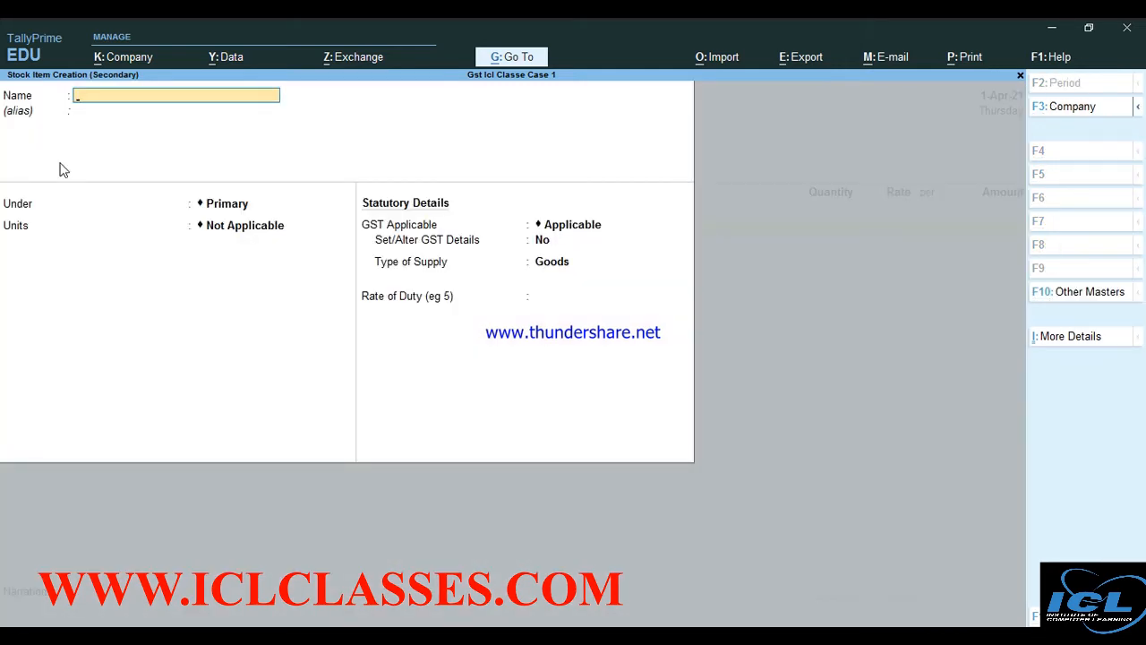
pyautogui.write('Samsung A30')
pyautogui.press('Return')
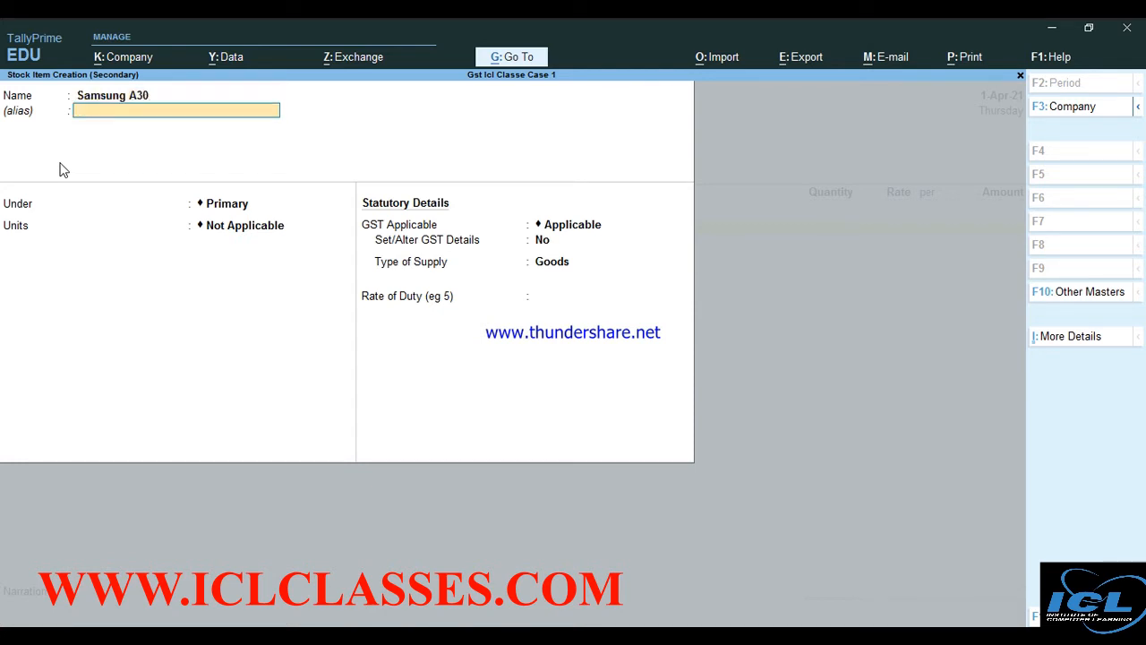
pyautogui.press('Return')
pyautogui.press('Return')
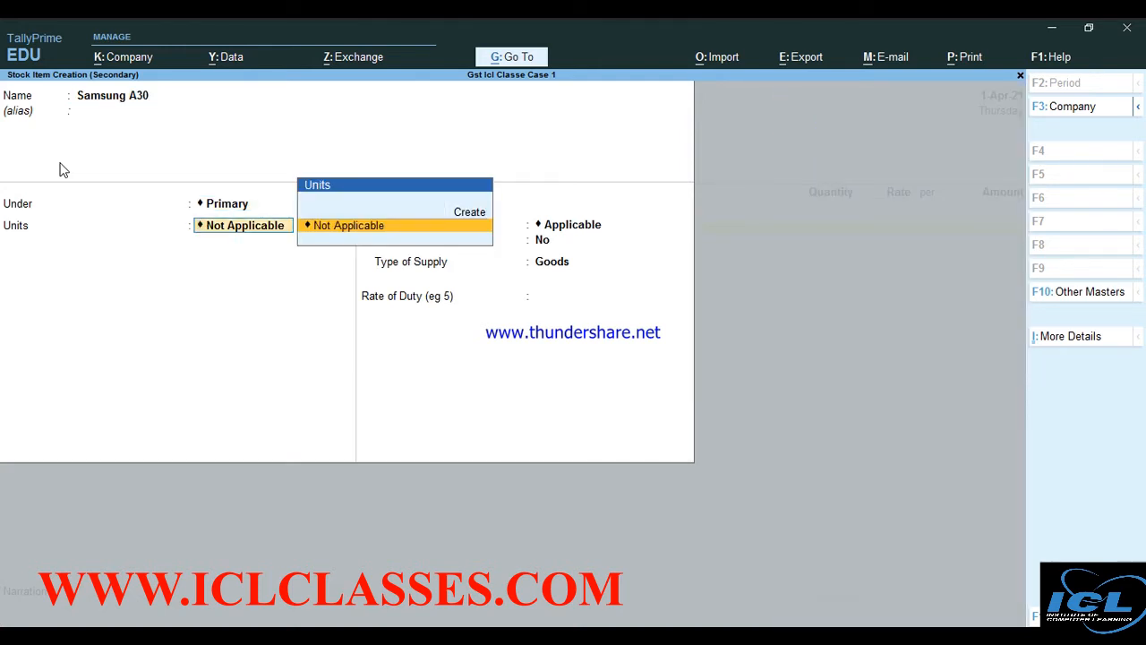
pyautogui.press('Up')
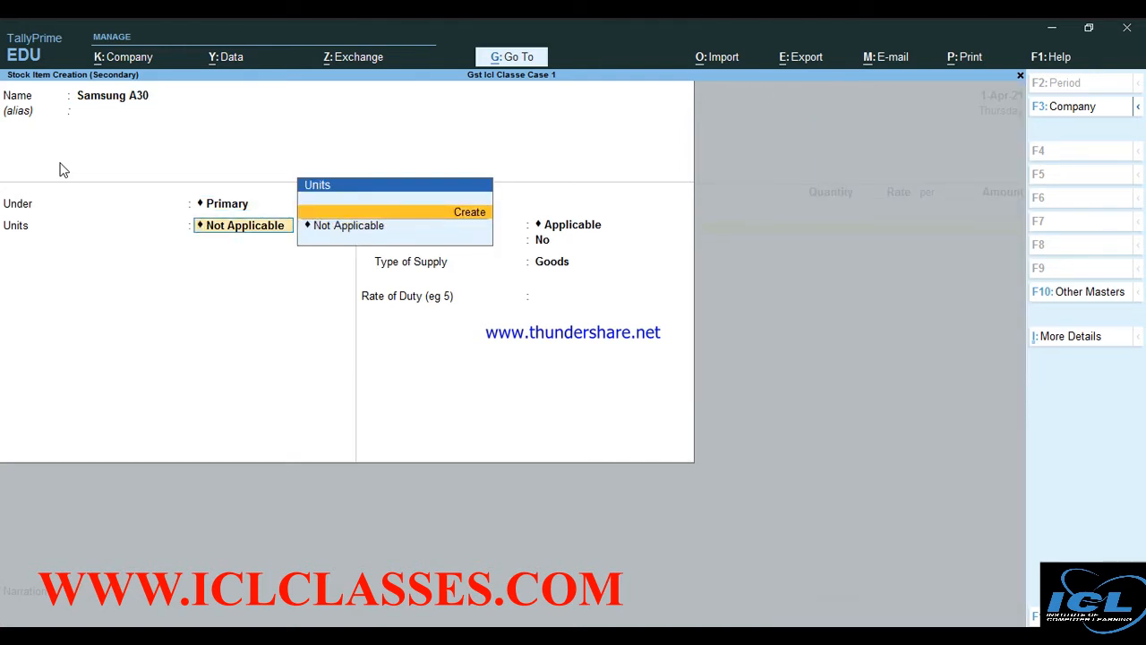
pyautogui.press('Return')
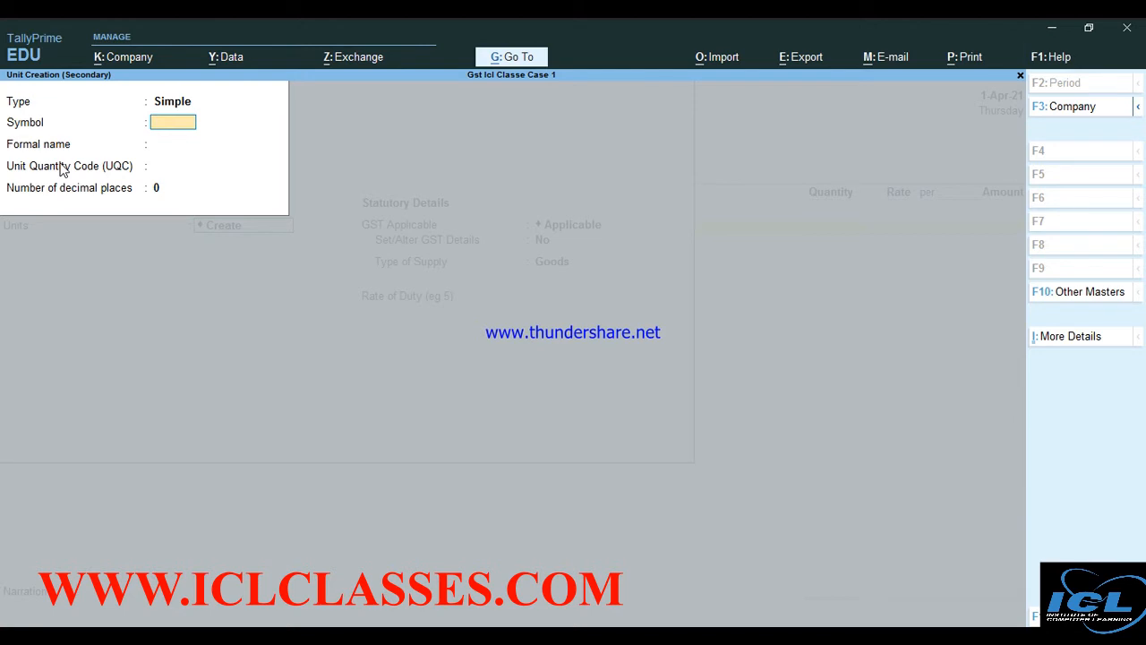
# Define unit symbol nos with UQC NOS-NUMBERS and save it
pyautogui.write('nos')
pyautogui.press('Return')
pyautogui.press('Return')
pyautogui.write('n')
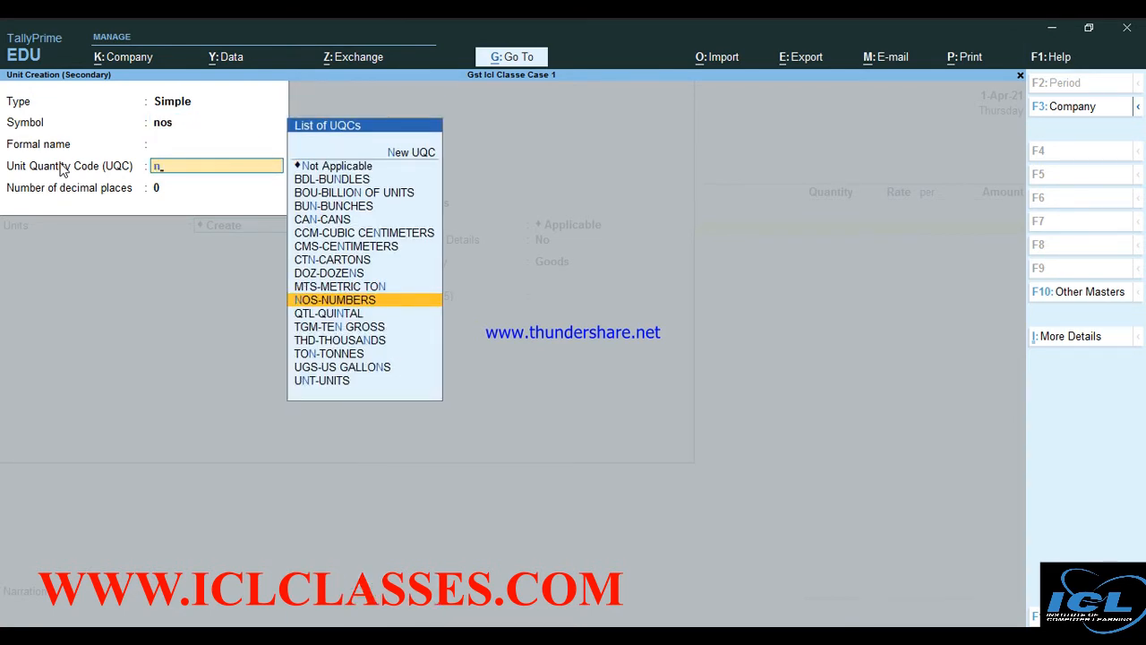
pyautogui.press('Return')
pyautogui.press('Return')
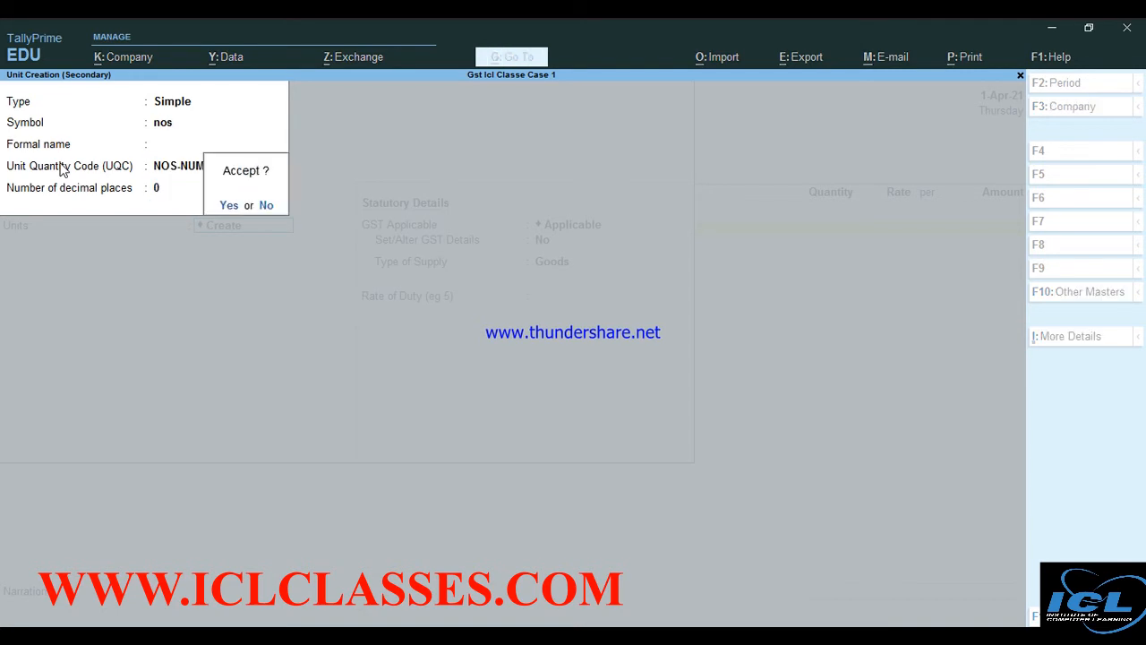
pyautogui.press('Return')
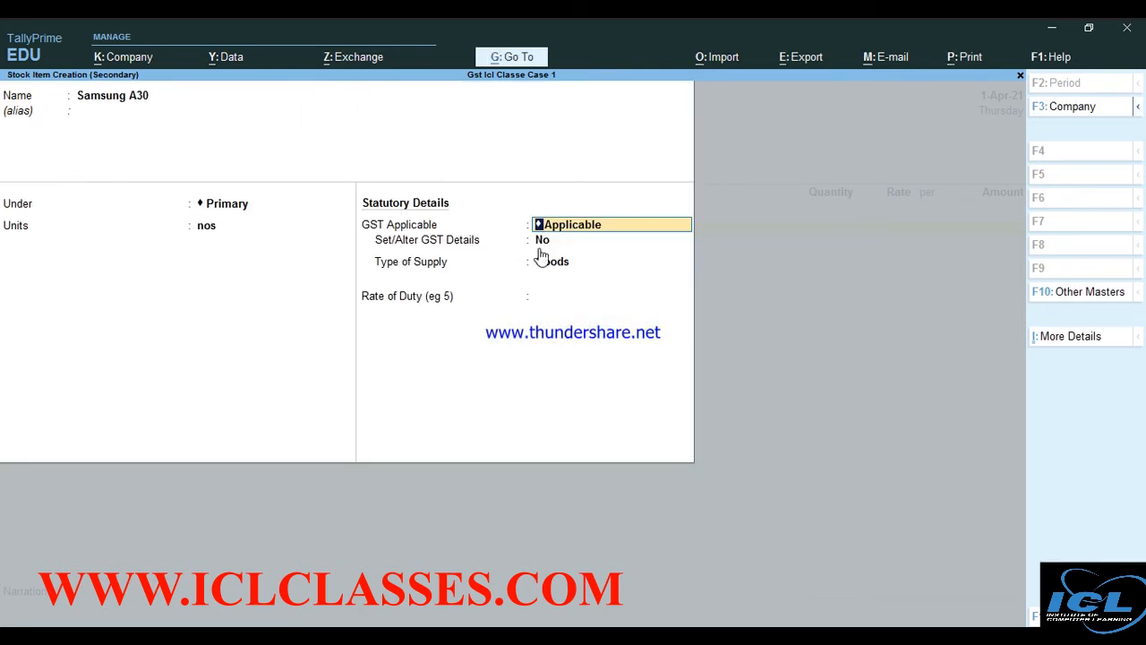
# Turn on GST details for Samsung A30, enabling HSN/SAC and type-of-goods options in F12 configuration
pyautogui.press('Return')
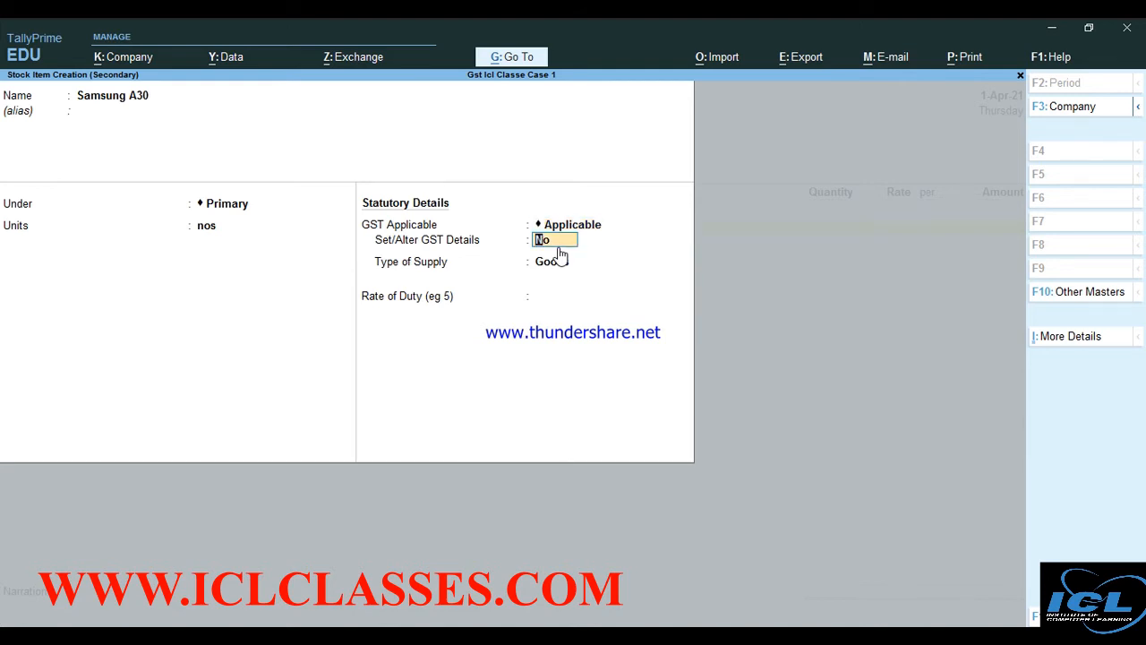
pyautogui.write('y')
pyautogui.press('Return')
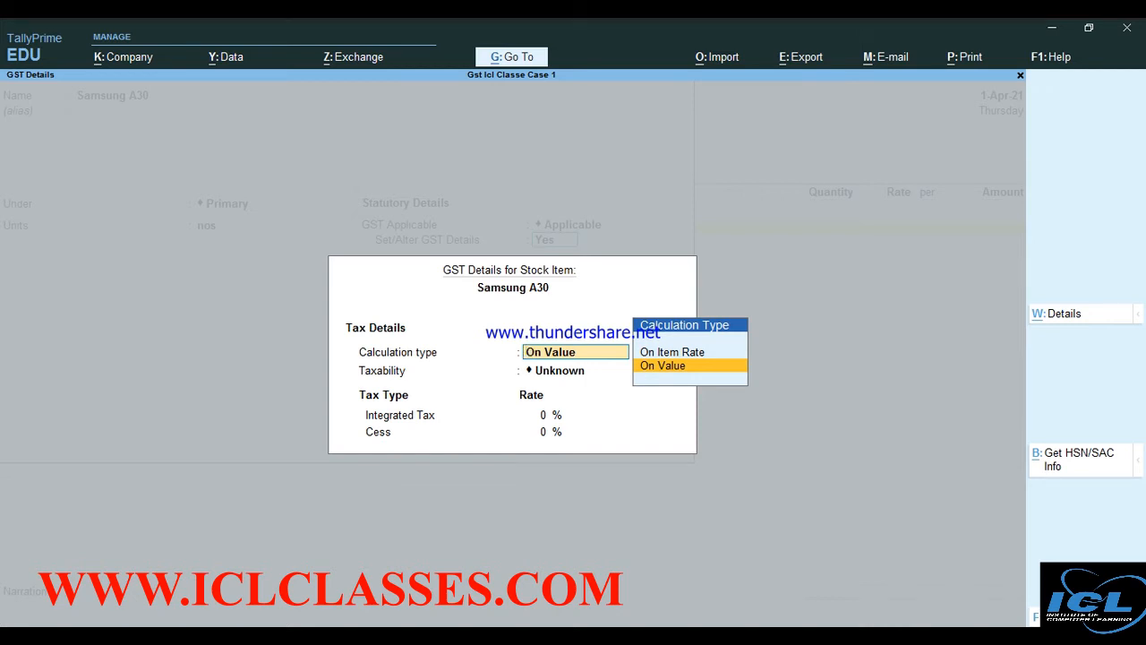
pyautogui.press('F12')
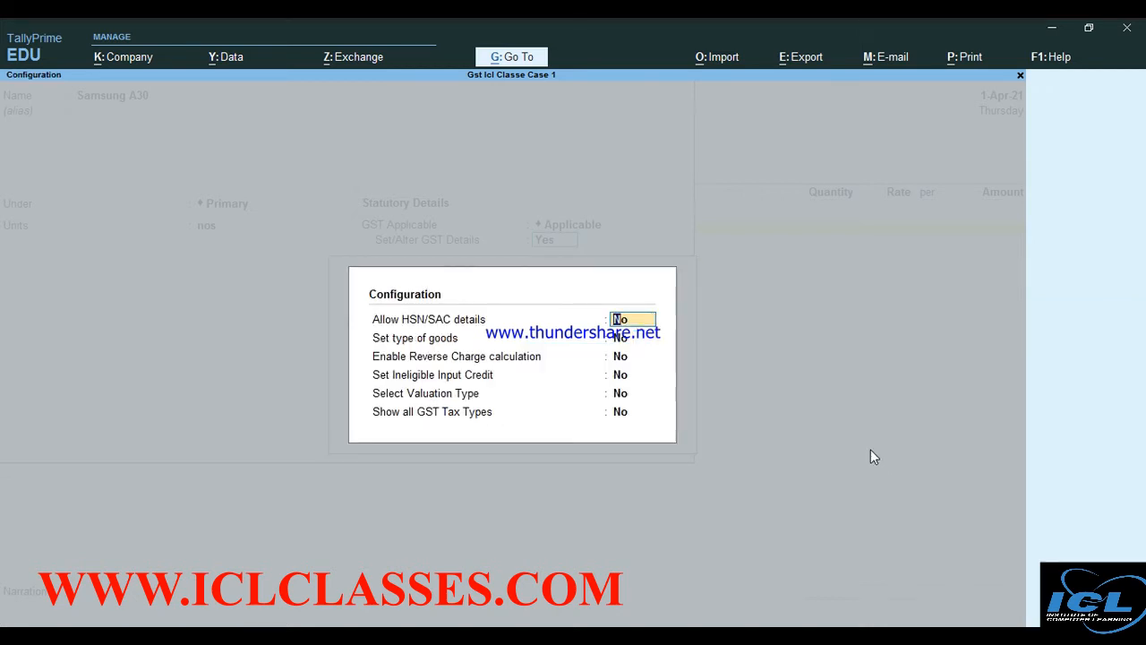
pyautogui.write('y')
pyautogui.press('Return')
pyautogui.write('y')
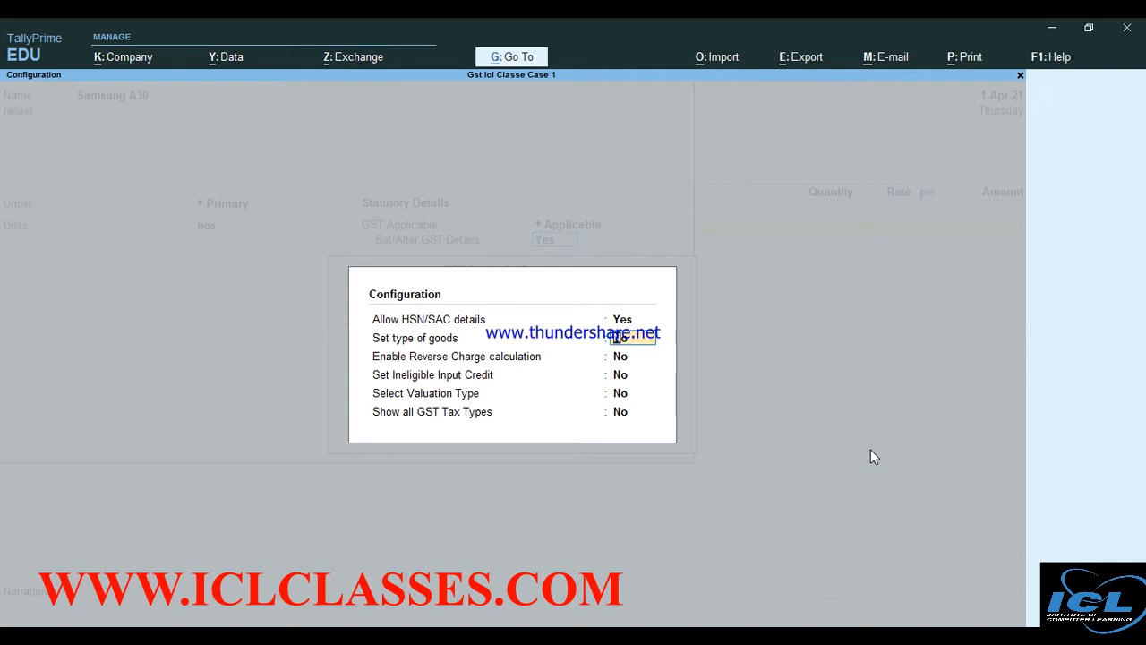
pyautogui.press('Return')
pyautogui.press('Return')
pyautogui.write('y')
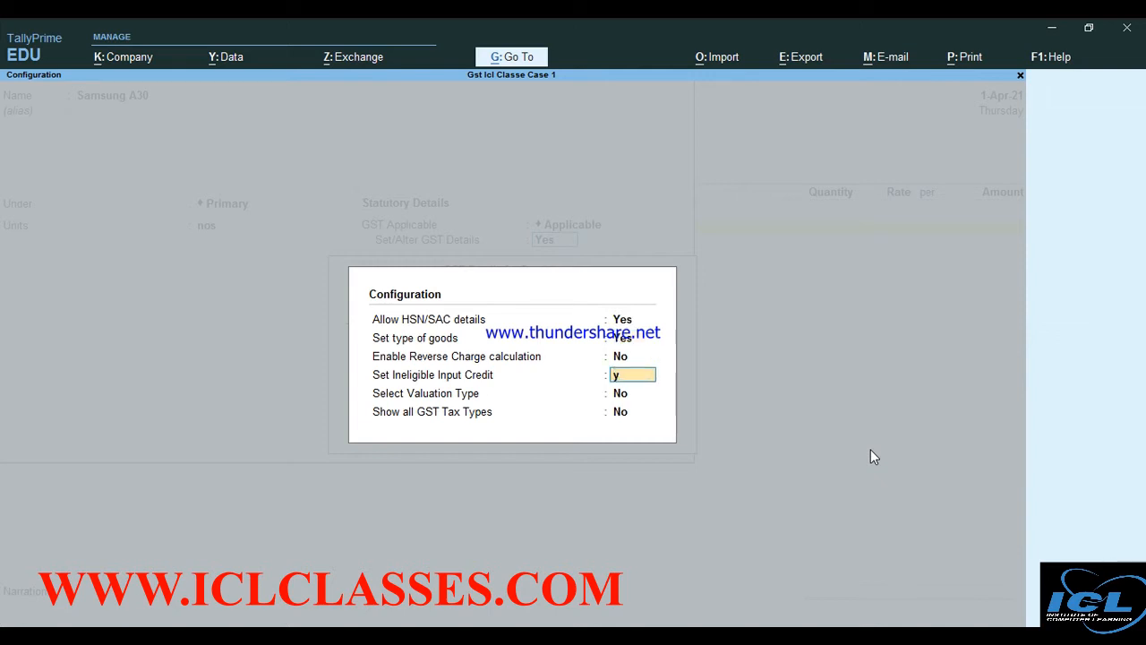
pyautogui.press('Return')
pyautogui.write('y')
pyautogui.press('Return')
pyautogui.write('y')
# Set Samsung A30's GST details: description Goods, HSN 4563, Taxable at 18%
pyautogui.press('Return')
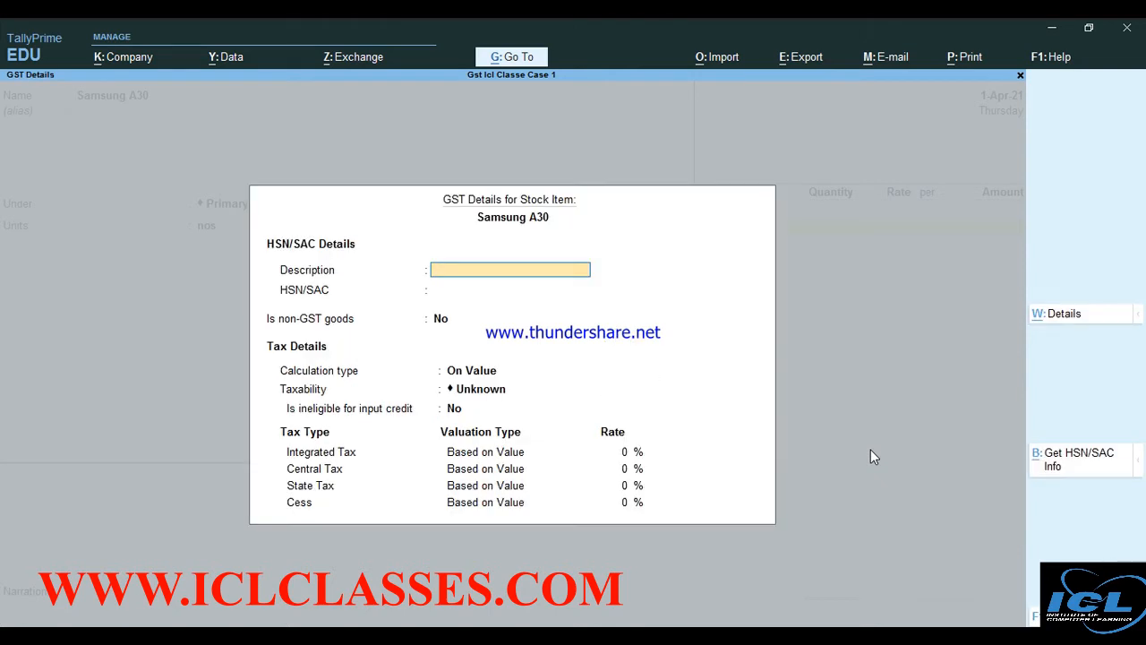
pyautogui.write('Goods')
pyautogui.press('Return')
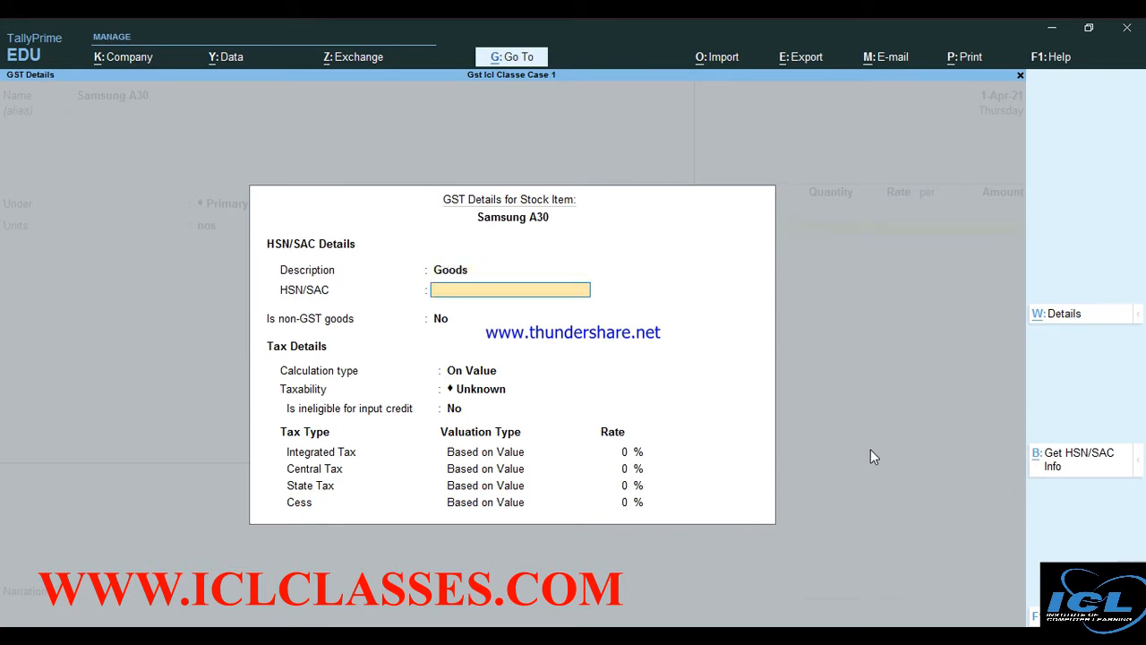
pyautogui.write('4563')
pyautogui.press('Return')
pyautogui.press('Return')
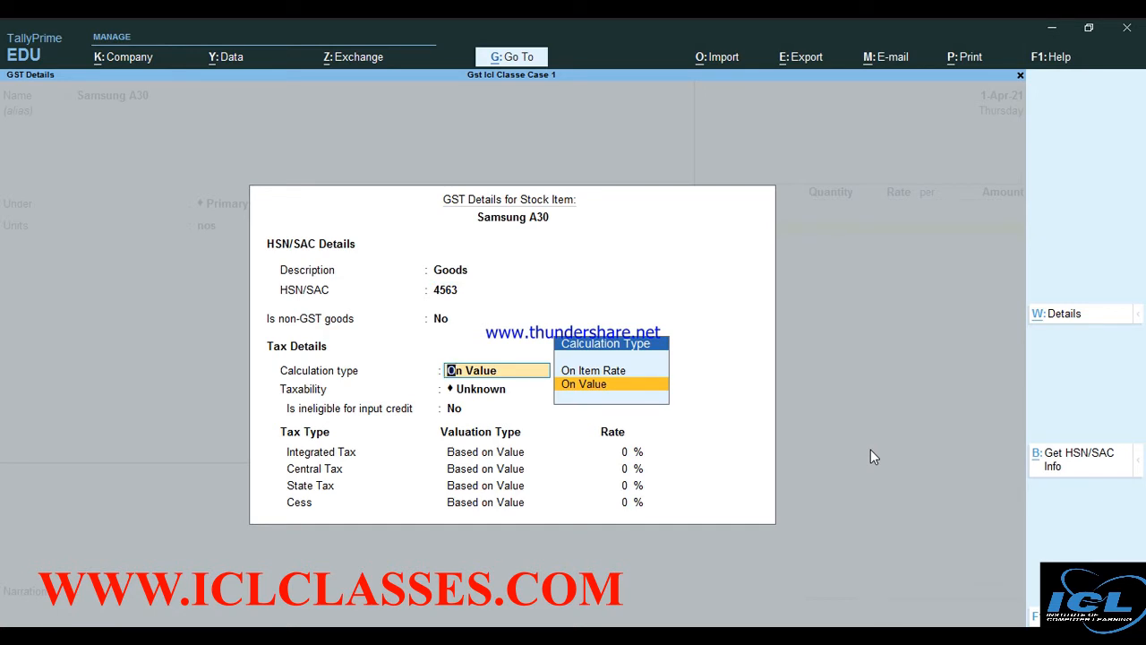
pyautogui.press('Return')
pyautogui.press('Down')
pyautogui.press('Down')
pyautogui.press('Down')
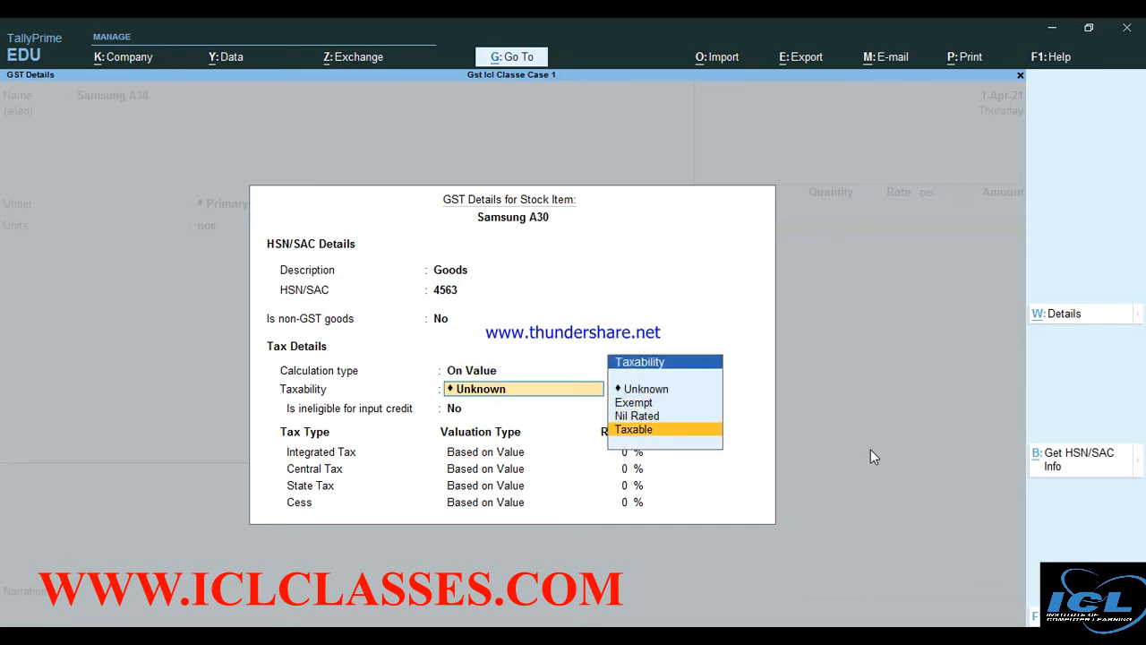
pyautogui.press('Return')
pyautogui.press('Return')
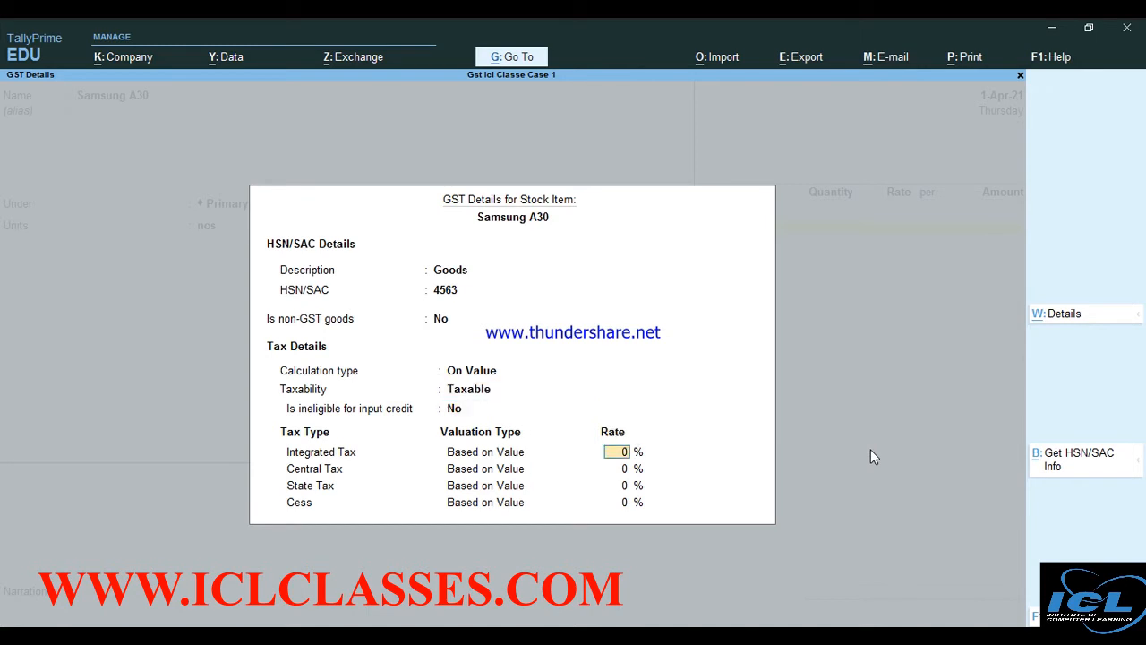
pyautogui.write('18')
pyautogui.press('Return')
pyautogui.press('Return')
pyautogui.press('Return')
pyautogui.press('Return')
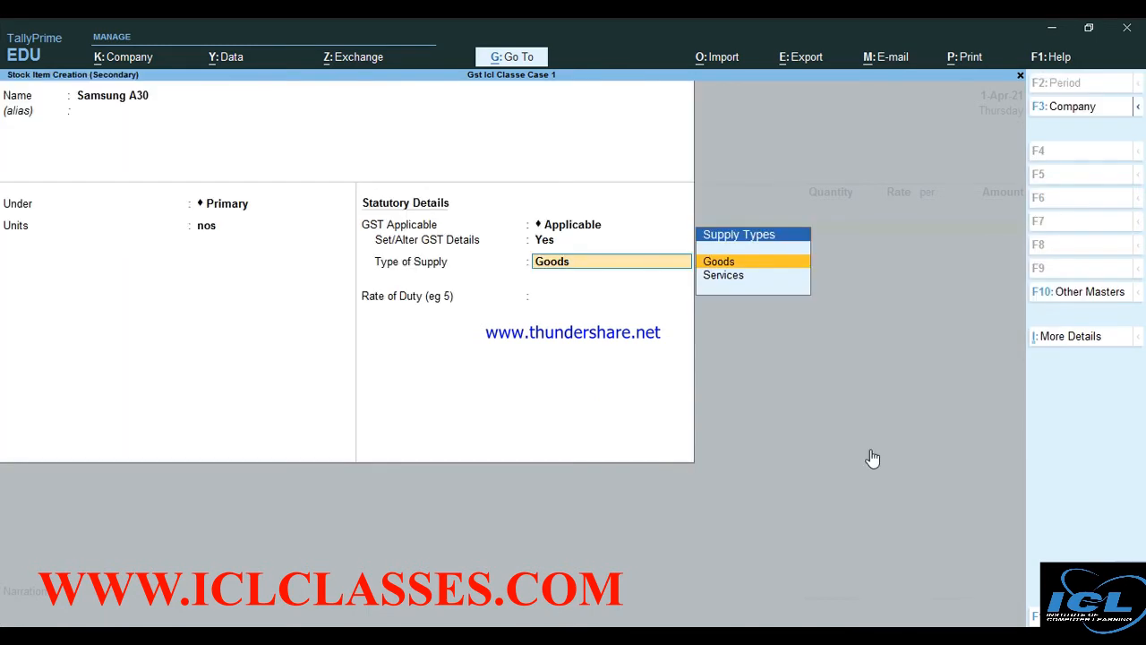
pyautogui.press('Return')
pyautogui.press('Return')
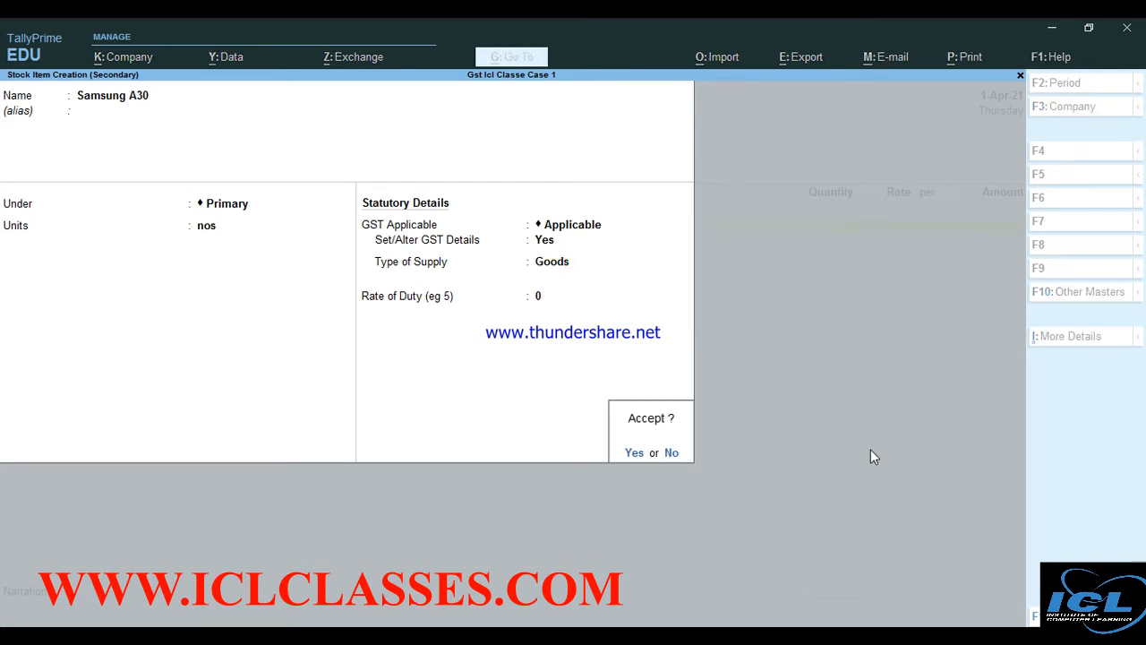
pyautogui.press('Return')
# Record 100 nos of Samsung A30 at 25,000 on the purchase voucher and begin a new item
pyautogui.write('100')
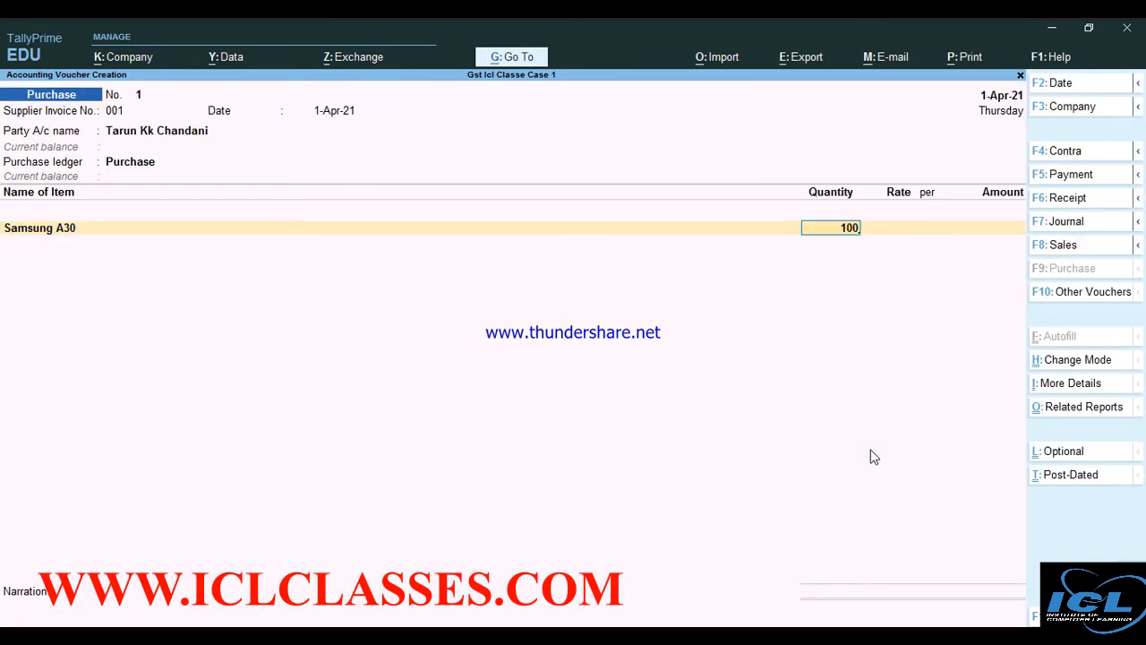
pyautogui.press('Return')
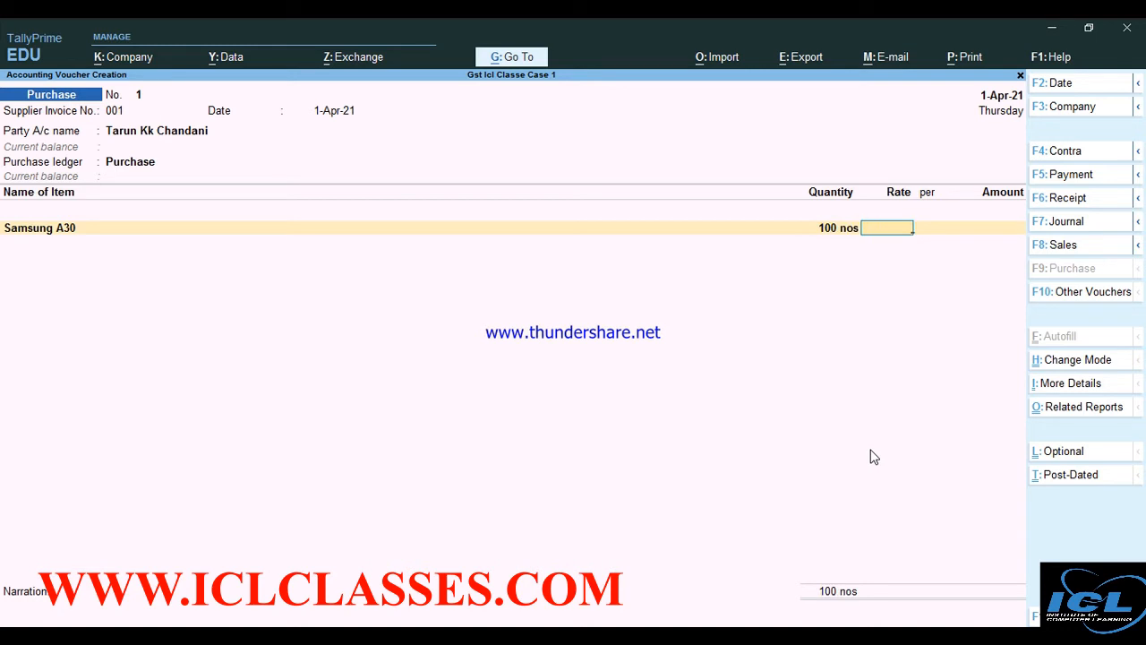
pyautogui.write('25000')
pyautogui.press('Return')
pyautogui.press('Return')
pyautogui.press('Return')
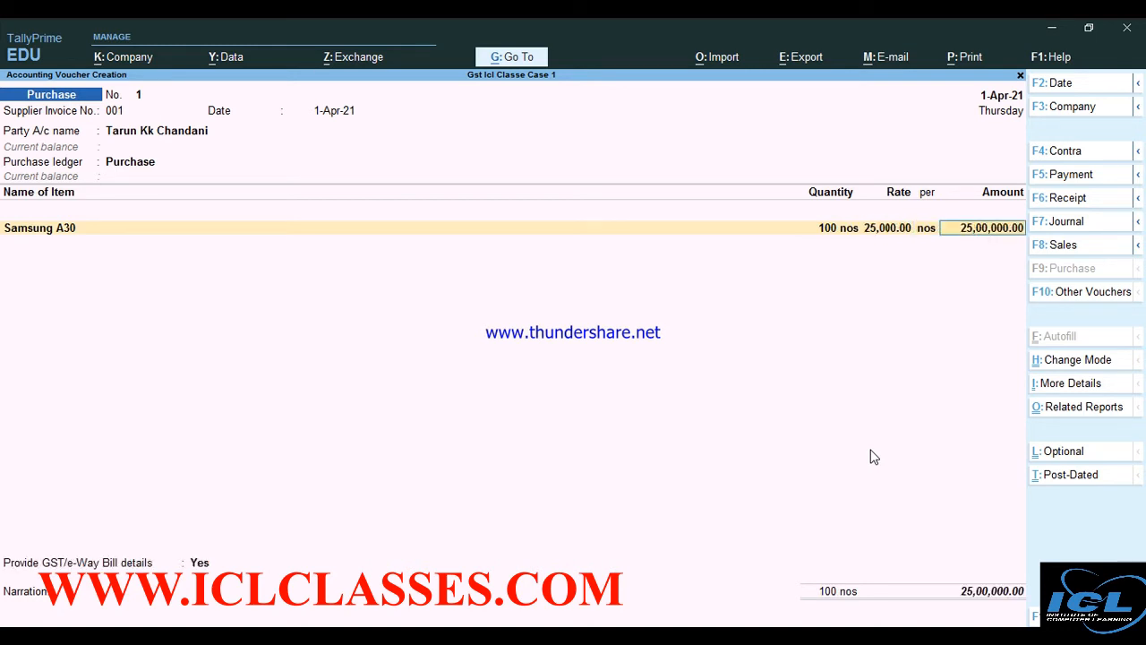
pyautogui.hotkey('alt', 'c')
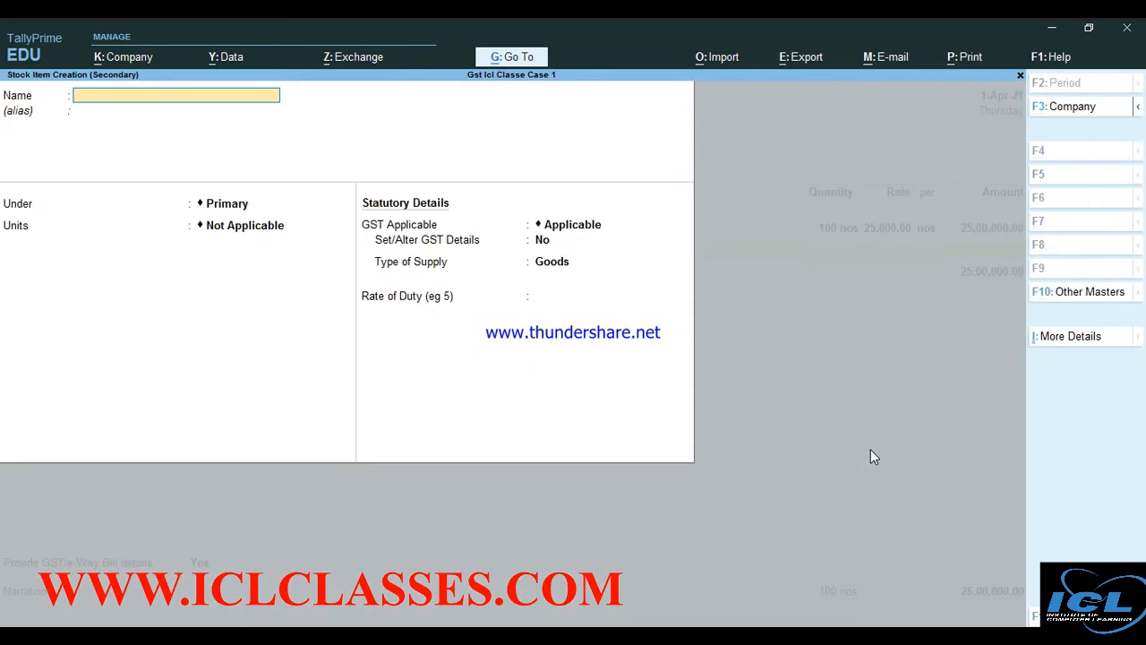
# Name the new stock item Washing Machine Lg21547 with unit nos
pyautogui.write('Washing Machine Lg')
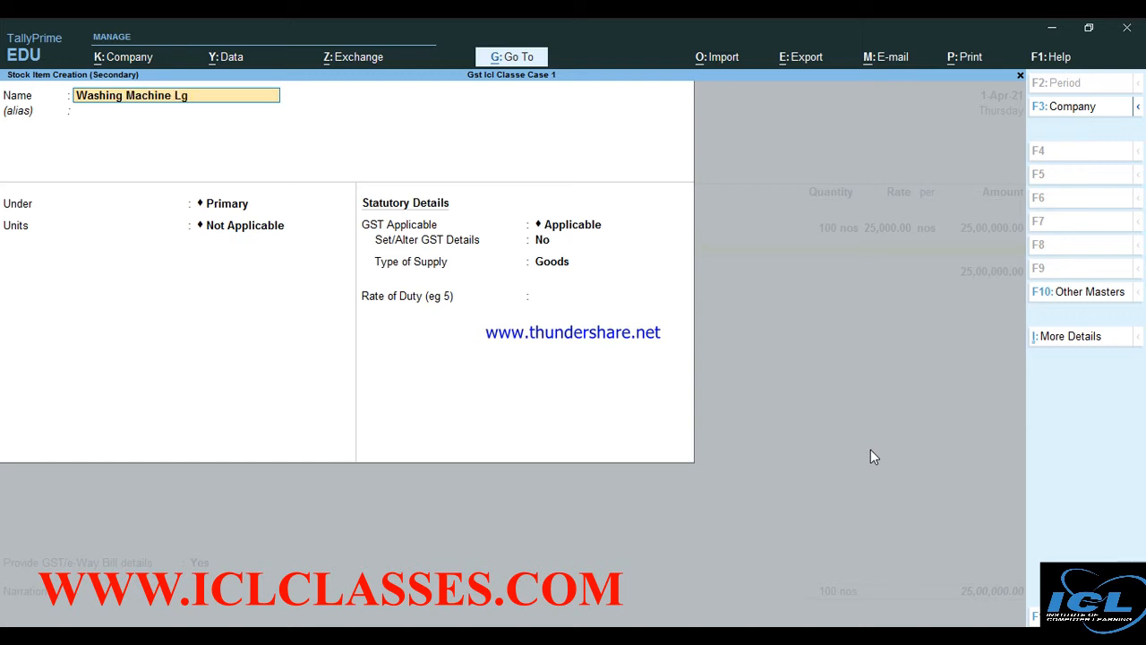
pyautogui.write('21547')
pyautogui.press('Return')
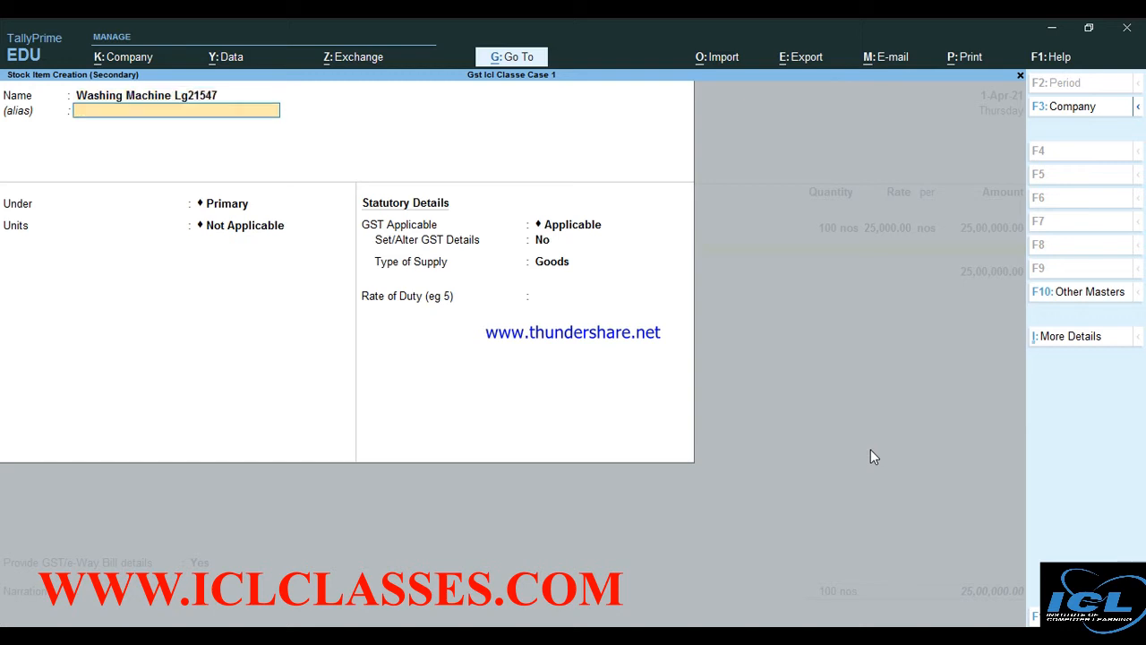
pyautogui.press('Return')
pyautogui.press('Return')
pyautogui.press('Down')
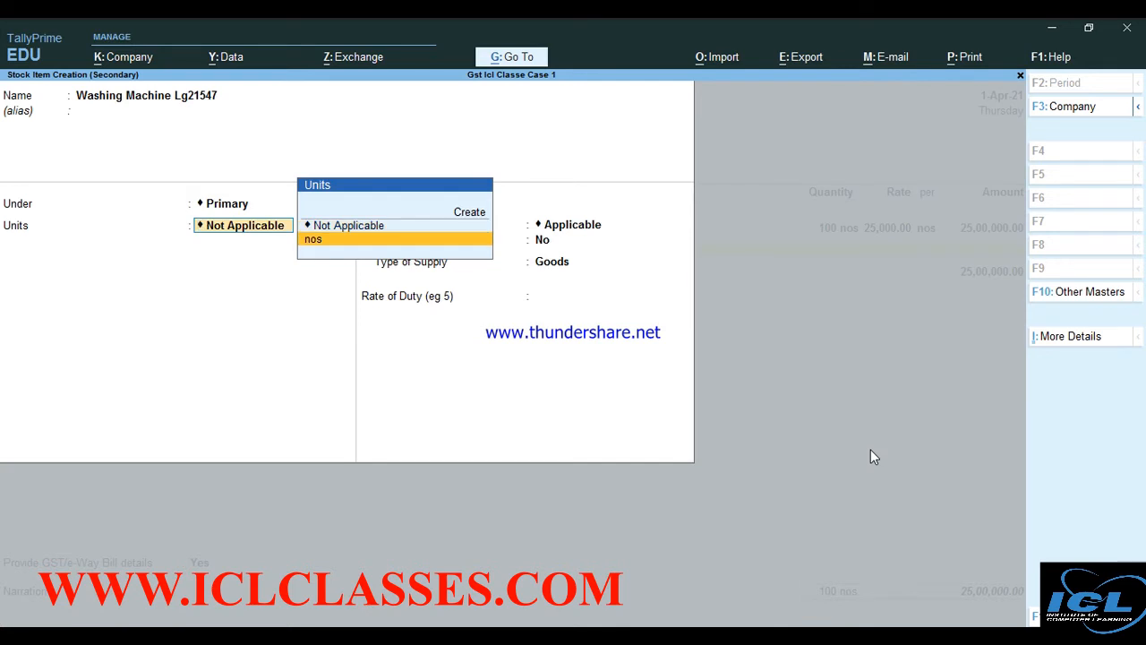
pyautogui.press('Return')
# Set its GST details to Goods, HSN 78958585, Taxable at 28%, and save the item
pyautogui.press('Return')
pyautogui.write('y')
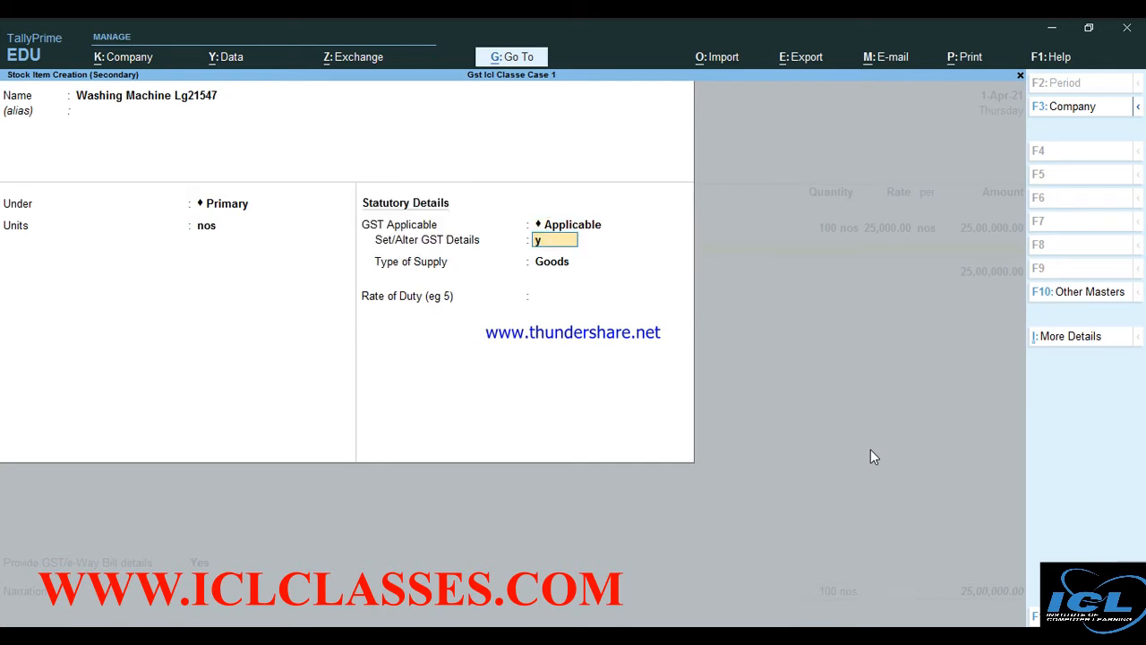
pyautogui.press('Return')
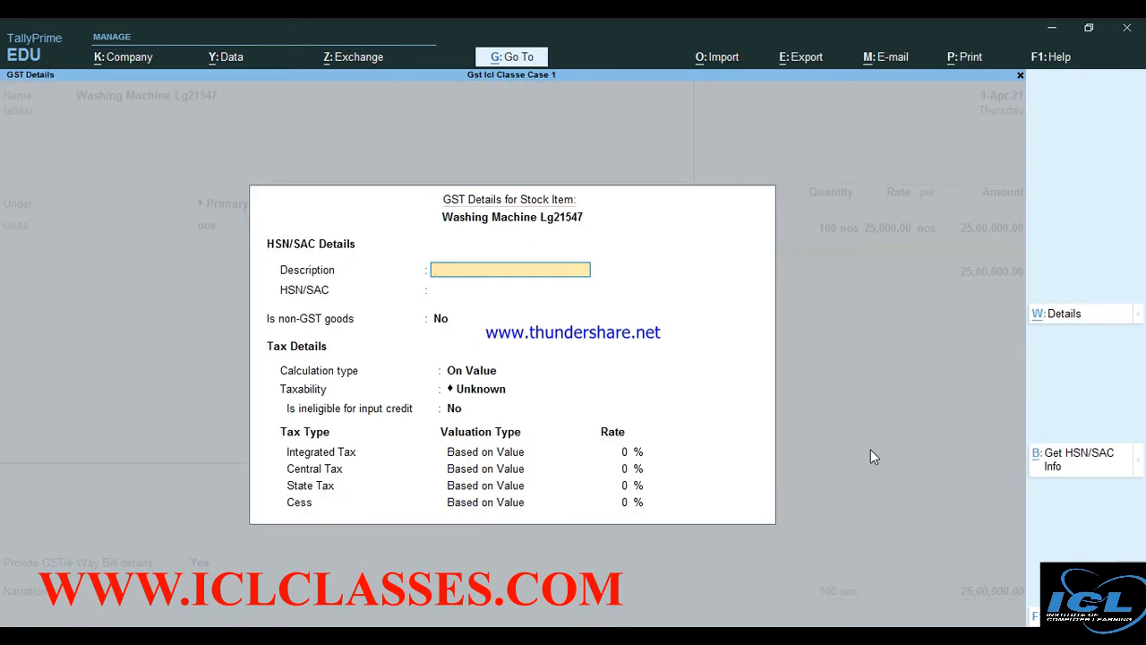
pyautogui.write('Goods')
pyautogui.press('Return')
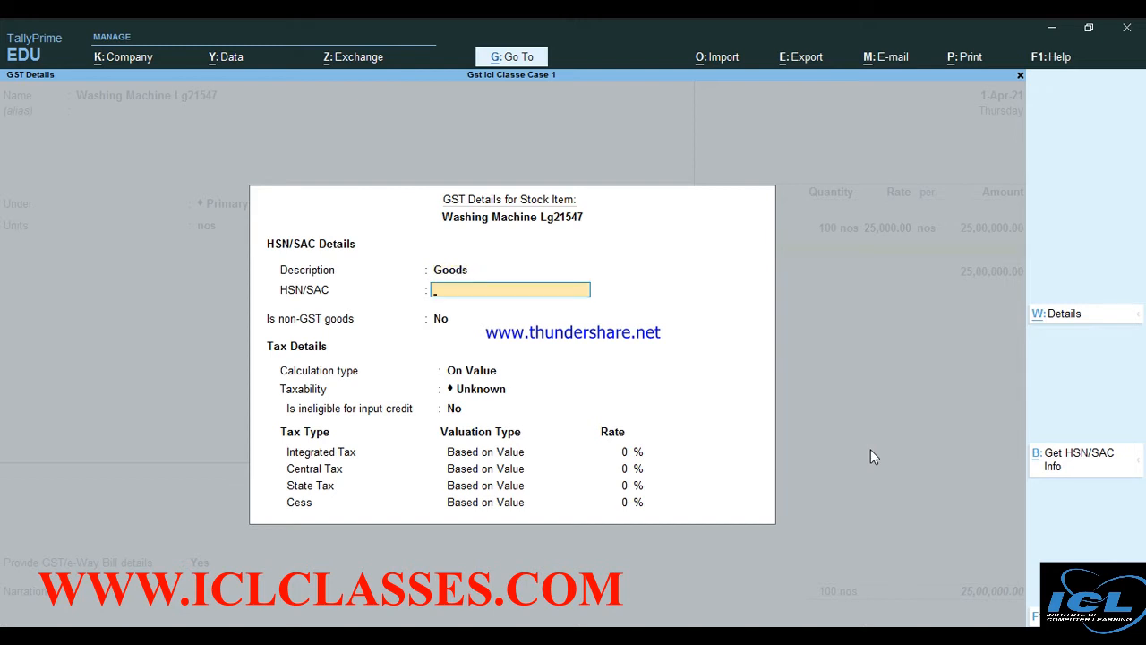
pyautogui.write('78958585')
pyautogui.press('Return')
pyautogui.press('Return')
pyautogui.press('Return')
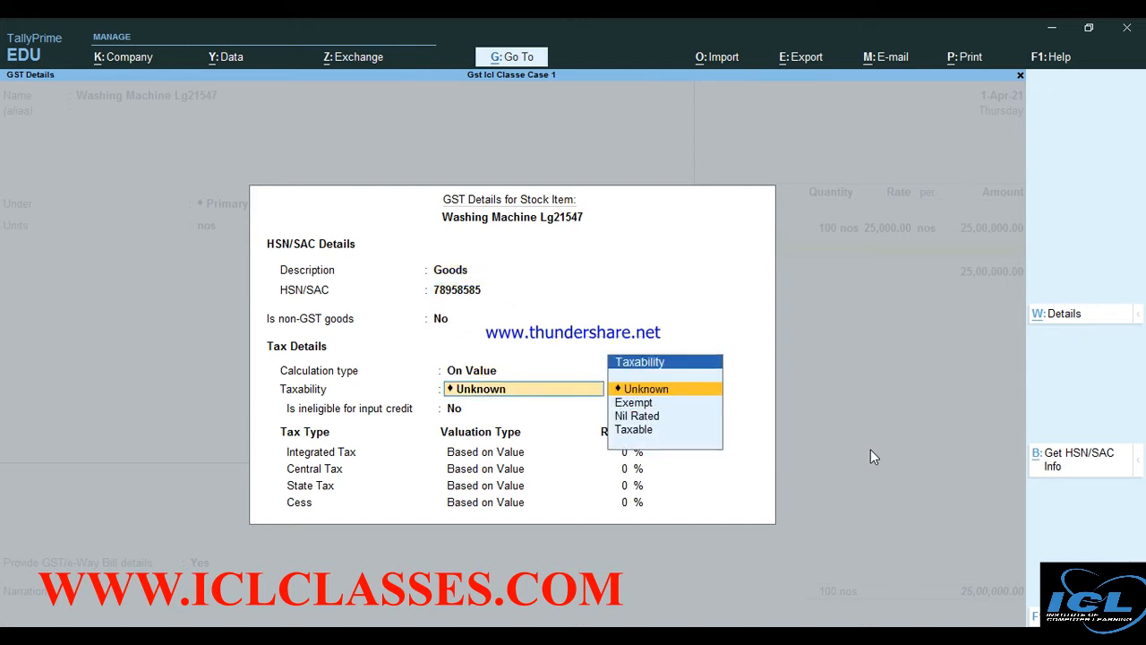
pyautogui.press('Down')
pyautogui.press('Down')
pyautogui.press('Down')
pyautogui.press('Return')
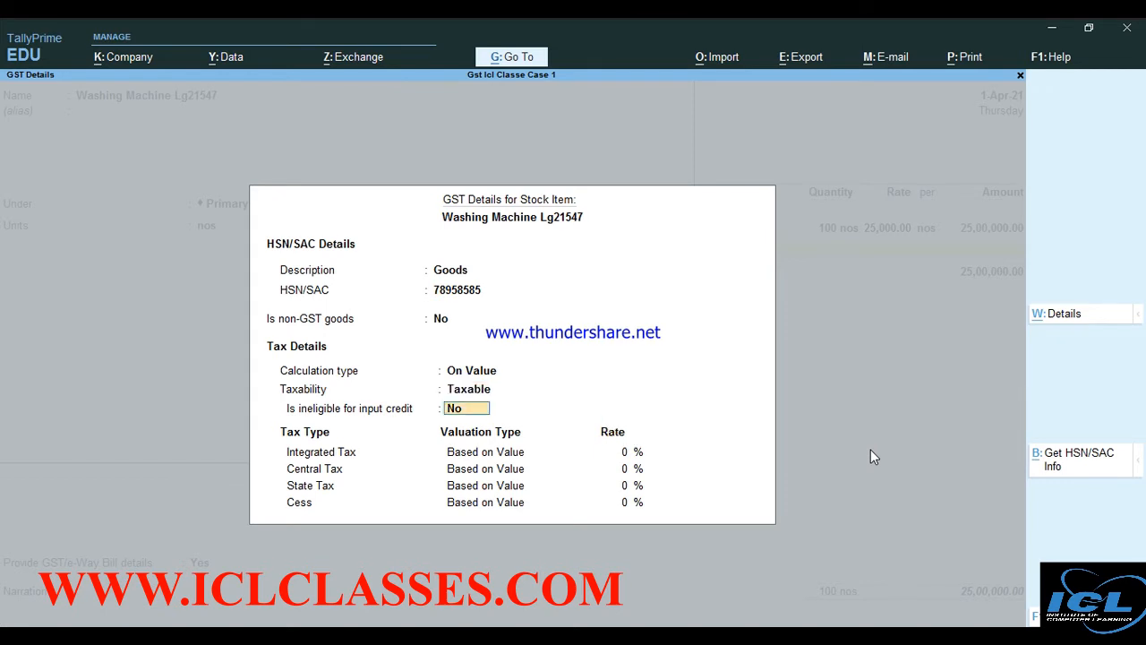
pyautogui.press('Return')
pyautogui.write('28')
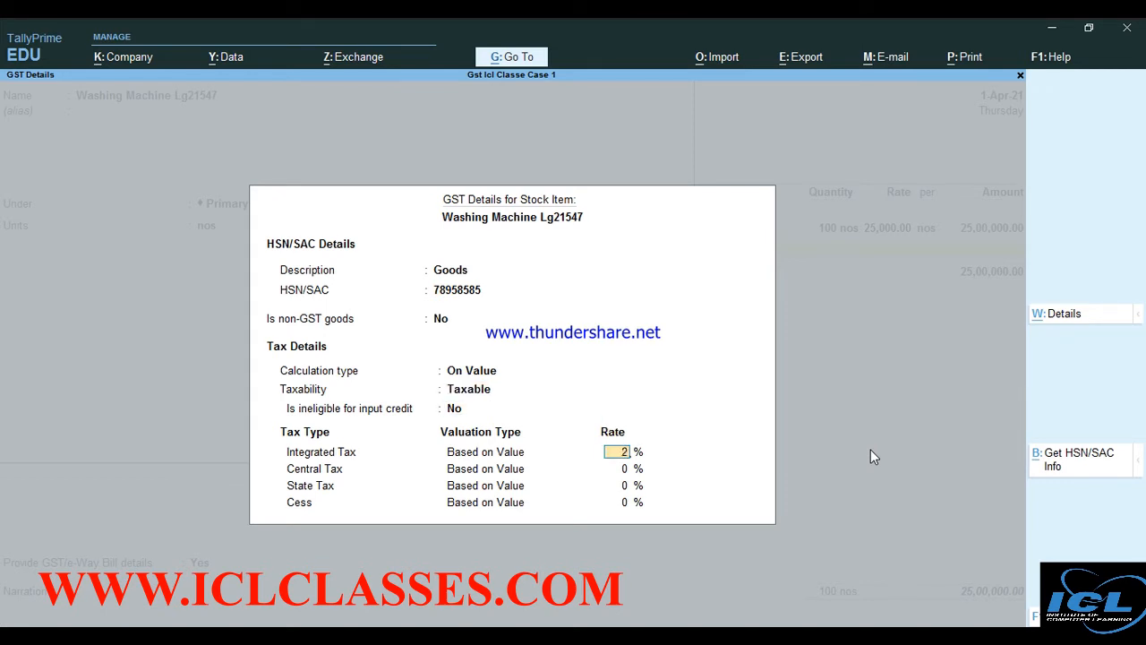
pyautogui.press('Return')
pyautogui.press('Return')
pyautogui.press('Return')
pyautogui.press('Return')
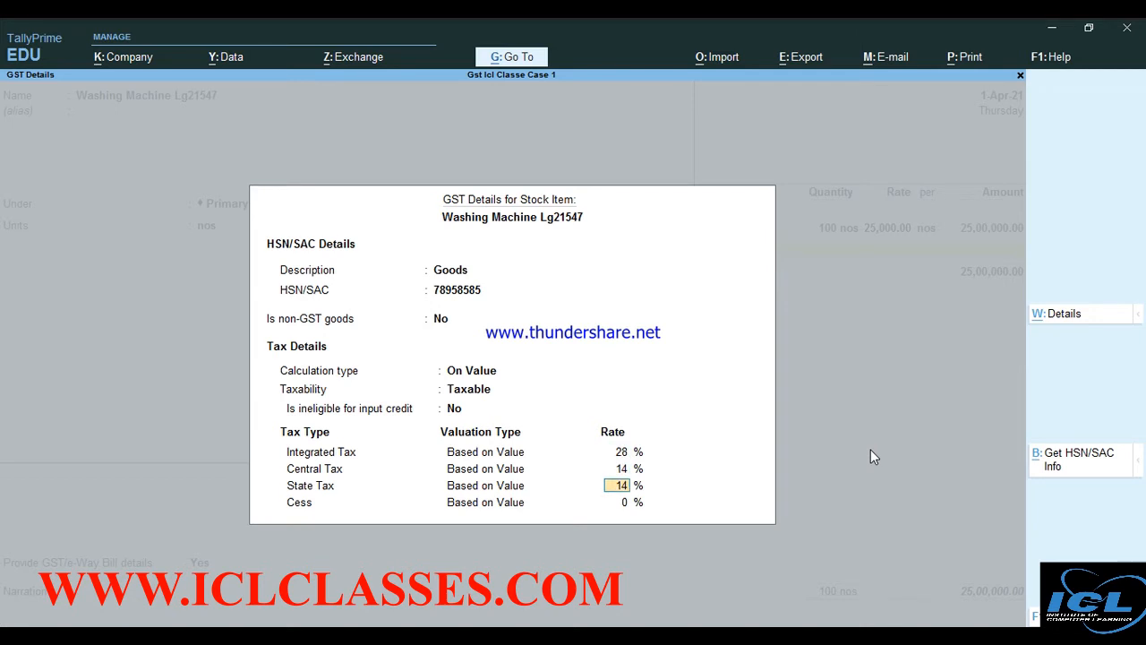
pyautogui.press('Return')
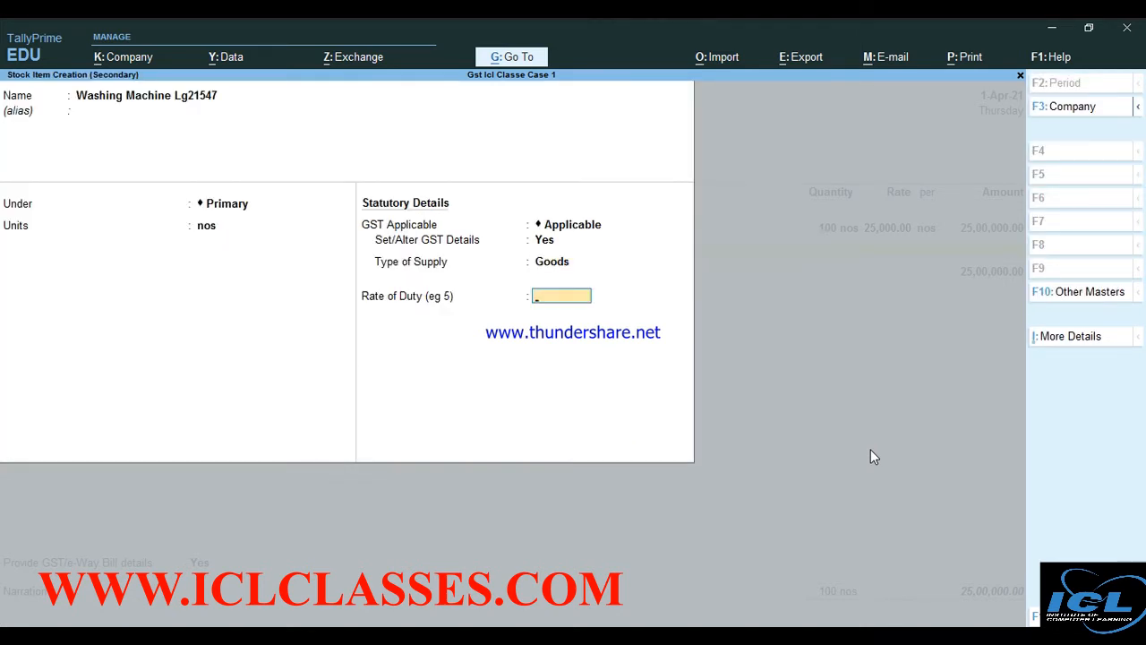
pyautogui.press('Return')
pyautogui.press('Return')
pyautogui.press('Return')
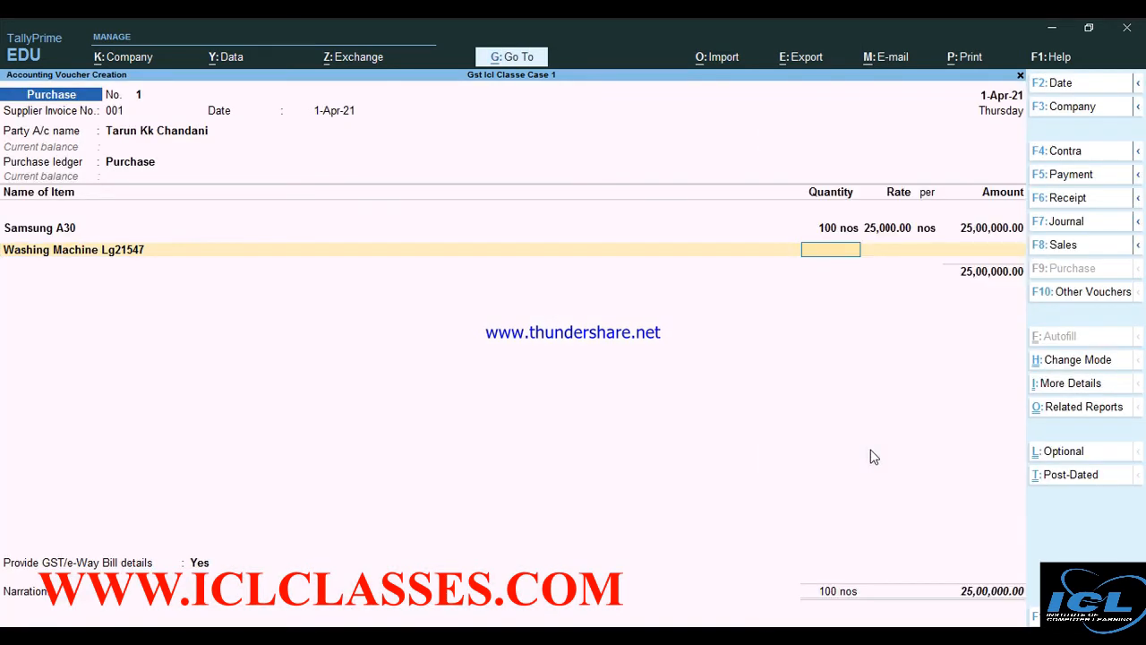
# Enter 10 nos of Washing Machine Lg21547 at 7,988 for 79,880.00, leaving the third item line blank
pyautogui.write('10')
pyautogui.press('Return')
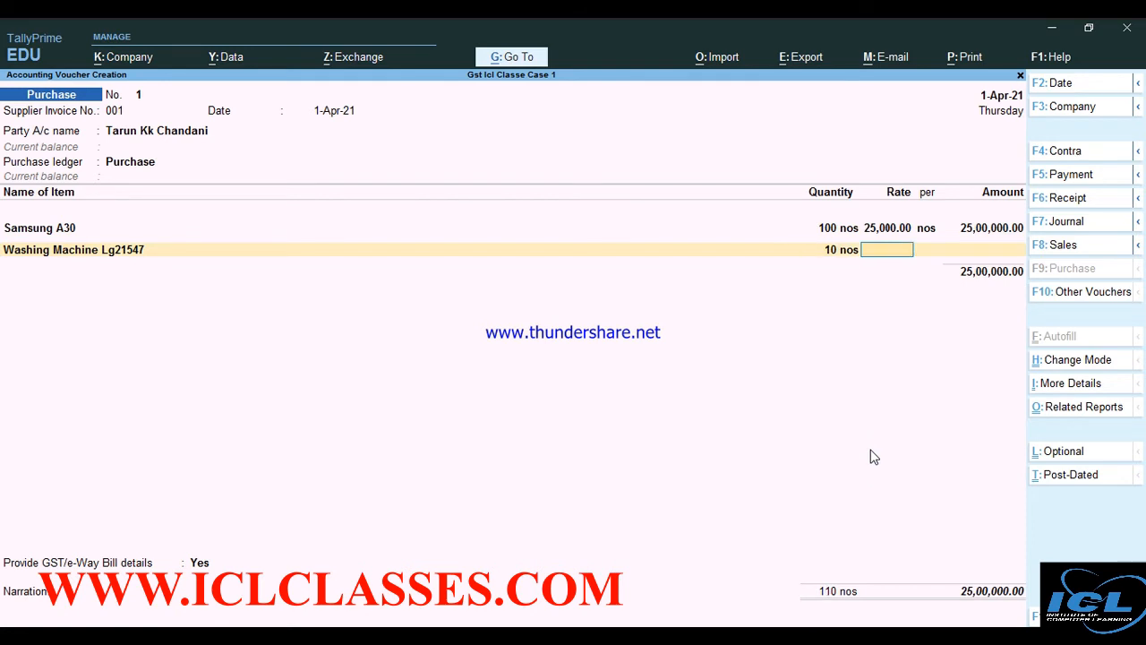
pyautogui.write('7988')
pyautogui.press('Return')
pyautogui.press('Return')
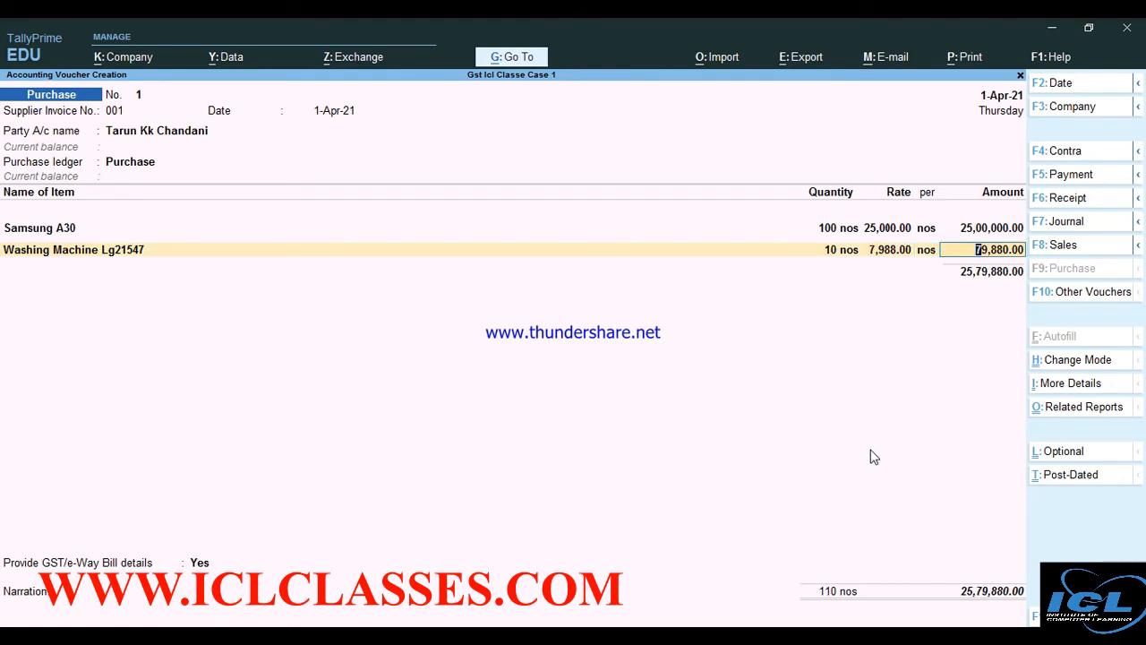
pyautogui.press('Return')
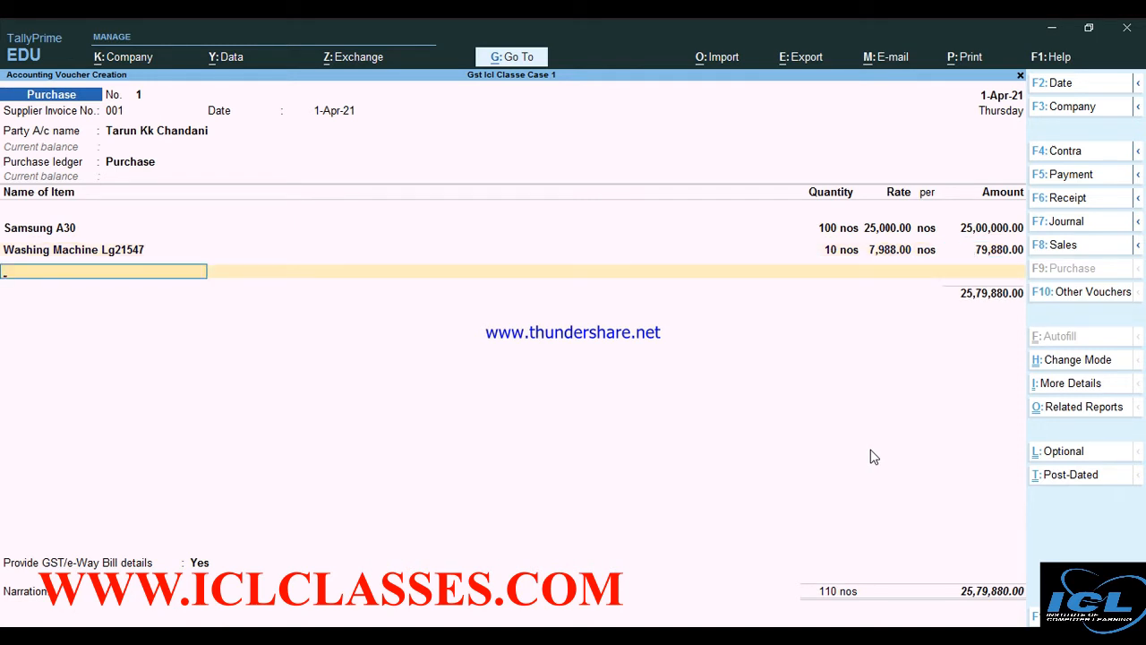
pyautogui.hotkey('alt', 'c')
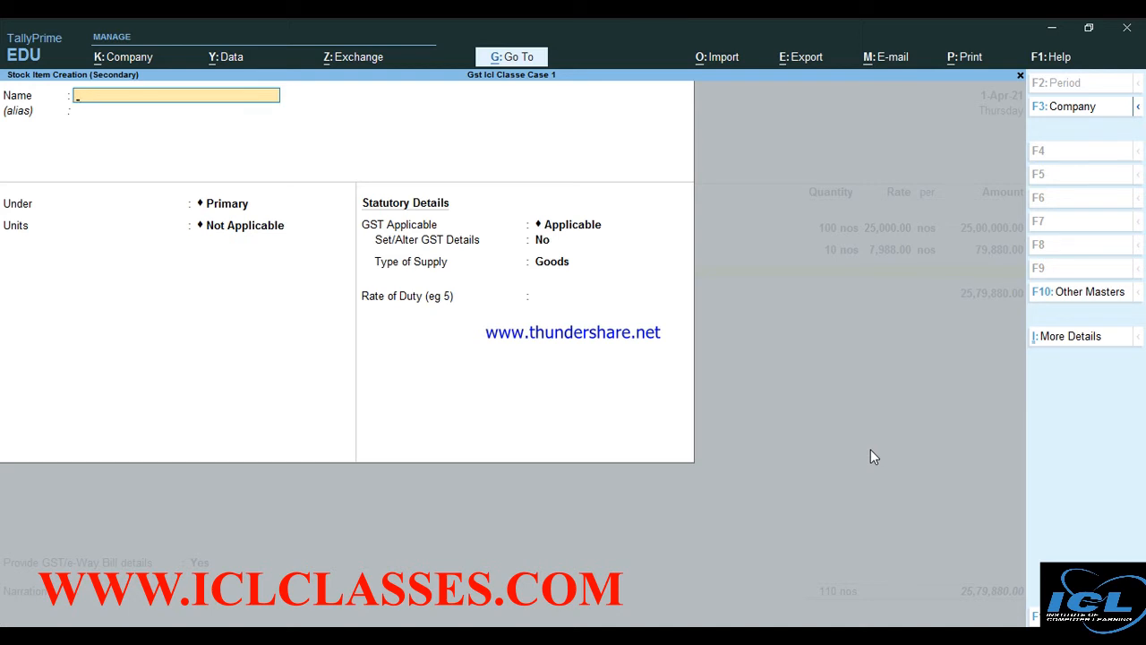
pyautogui.press('Escape')
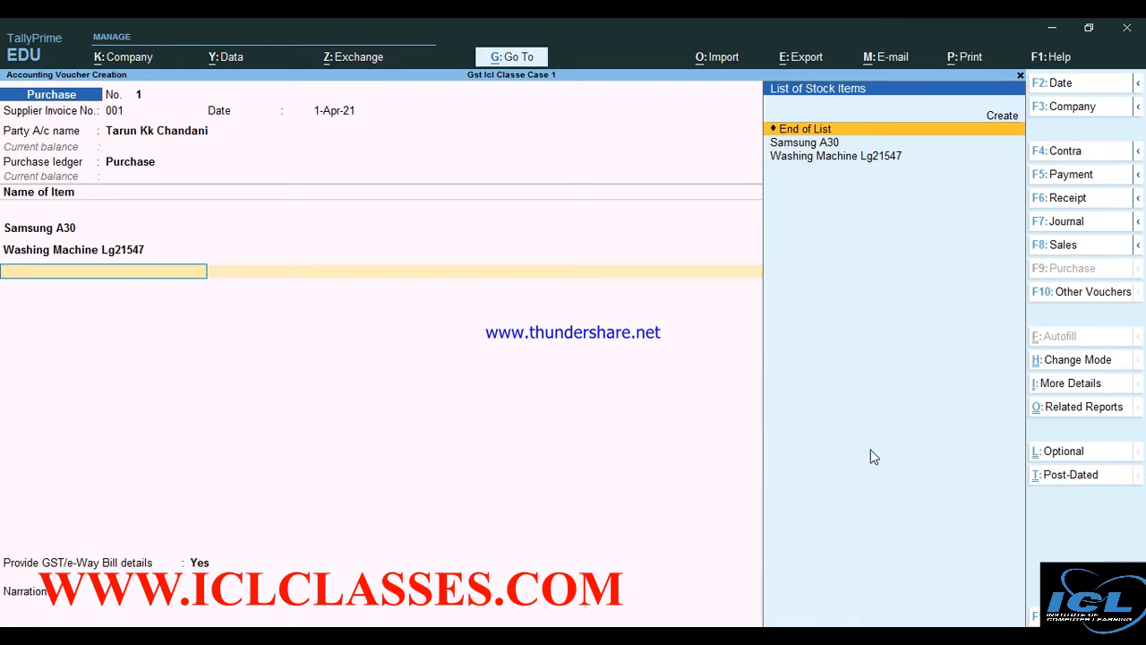
# Add Cgst and Sgst ledgers below the items at 2,36,183.20 each
pyautogui.press('Return')
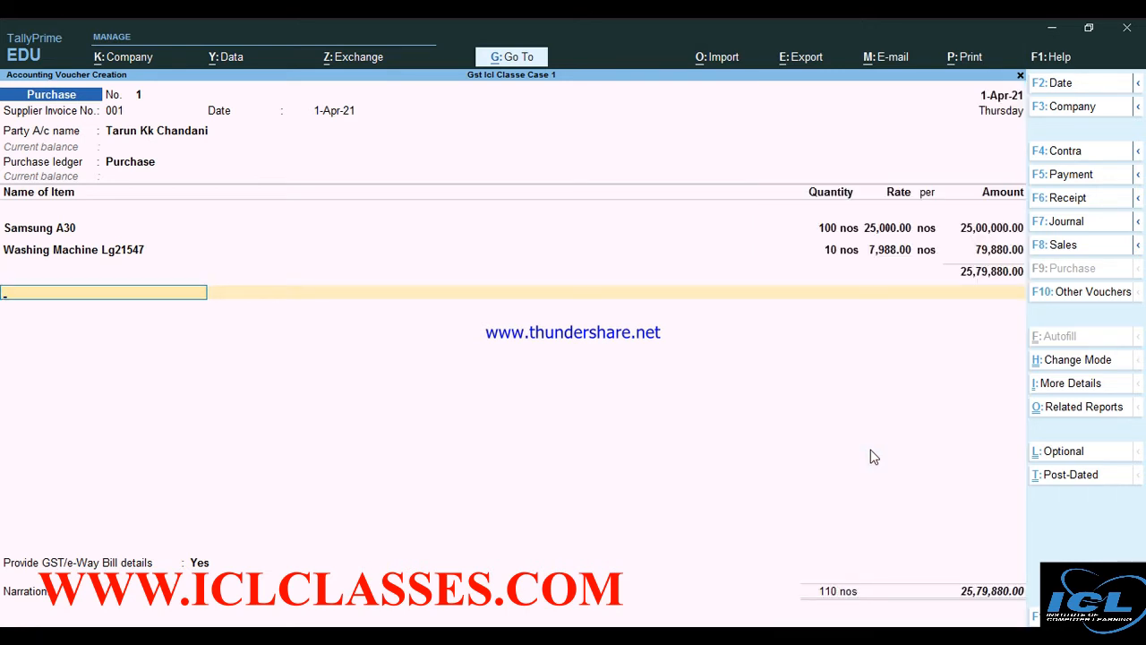
pyautogui.press('Down')
pyautogui.press('Down')
pyautogui.press('Down')
pyautogui.press('Down')
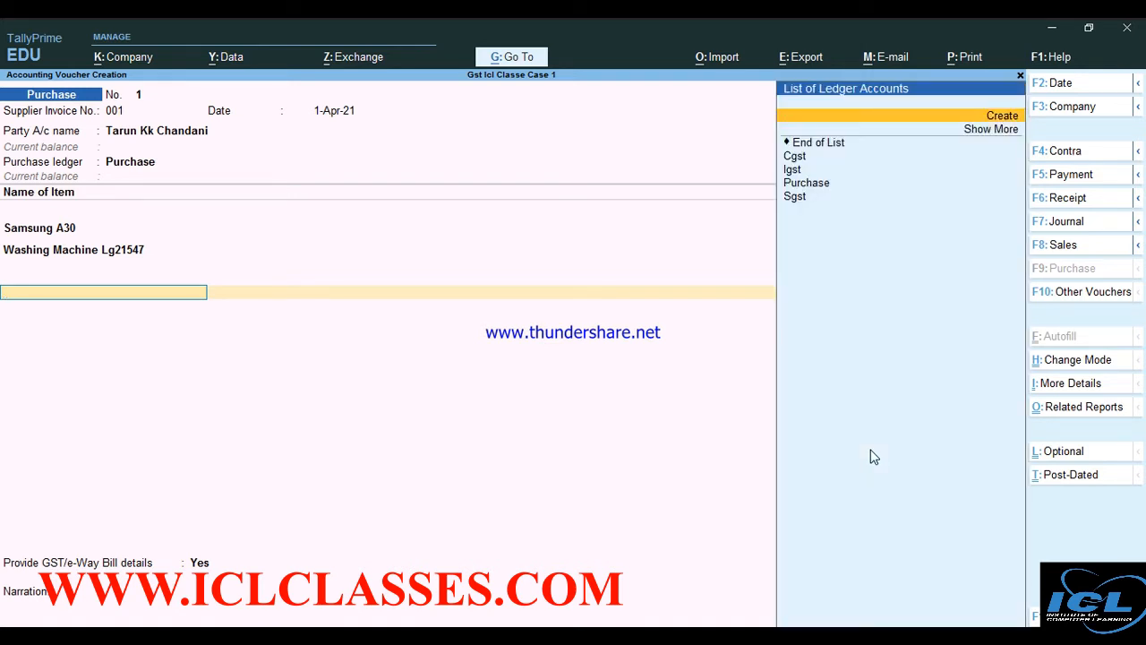
pyautogui.press('Return')
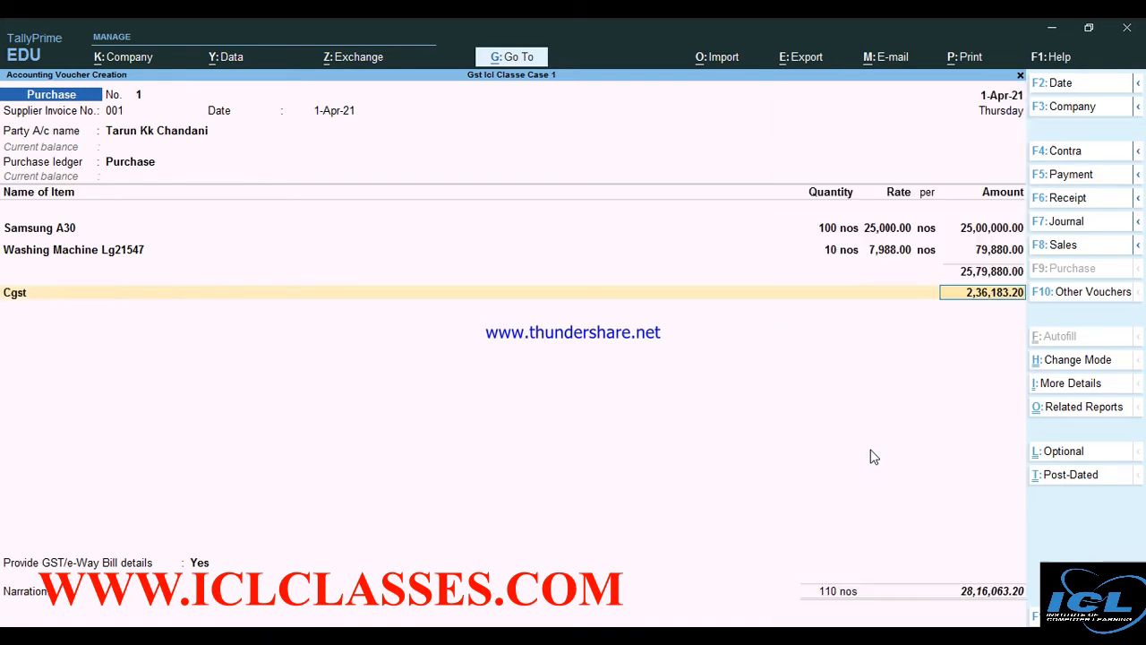
pyautogui.press('Return')
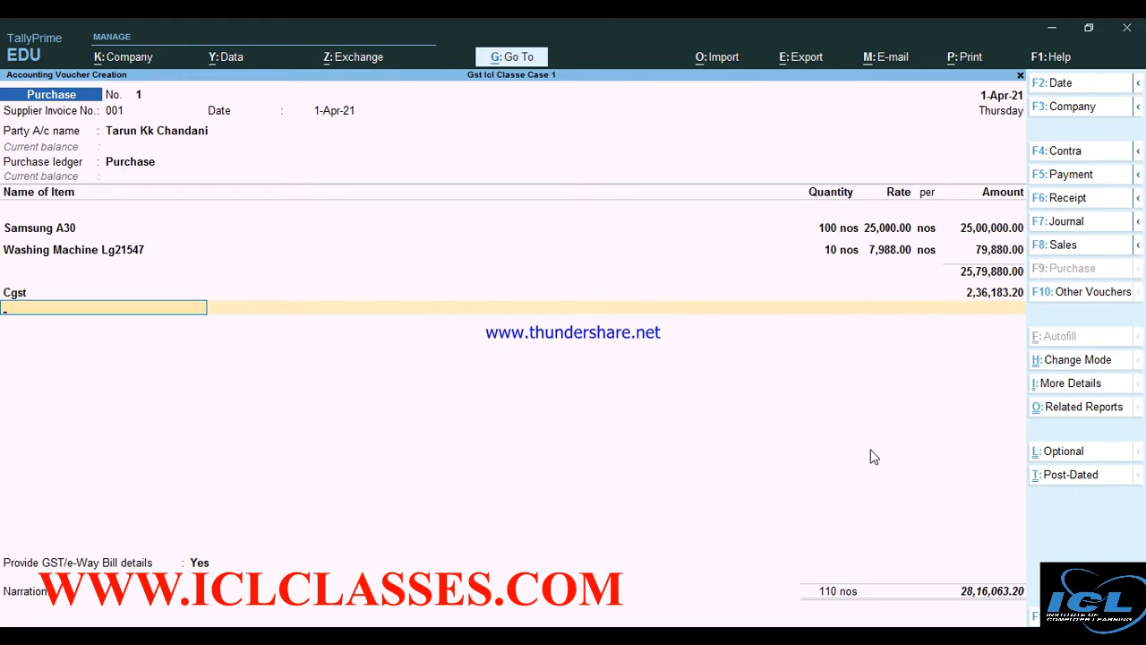
pyautogui.write('S')
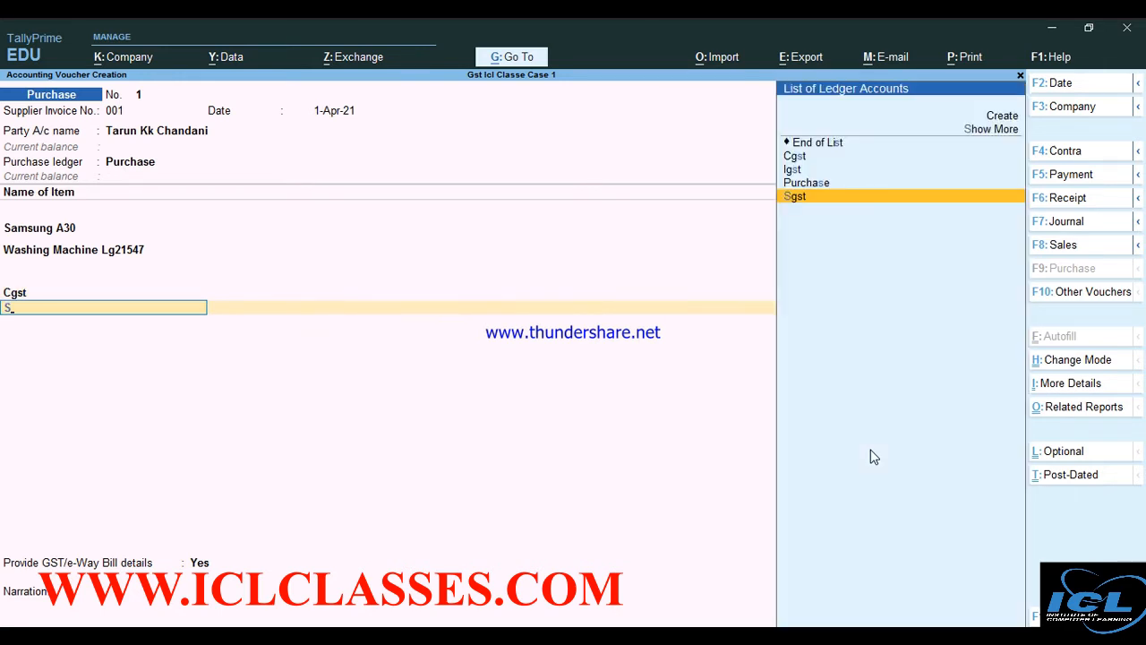
pyautogui.press('Return')
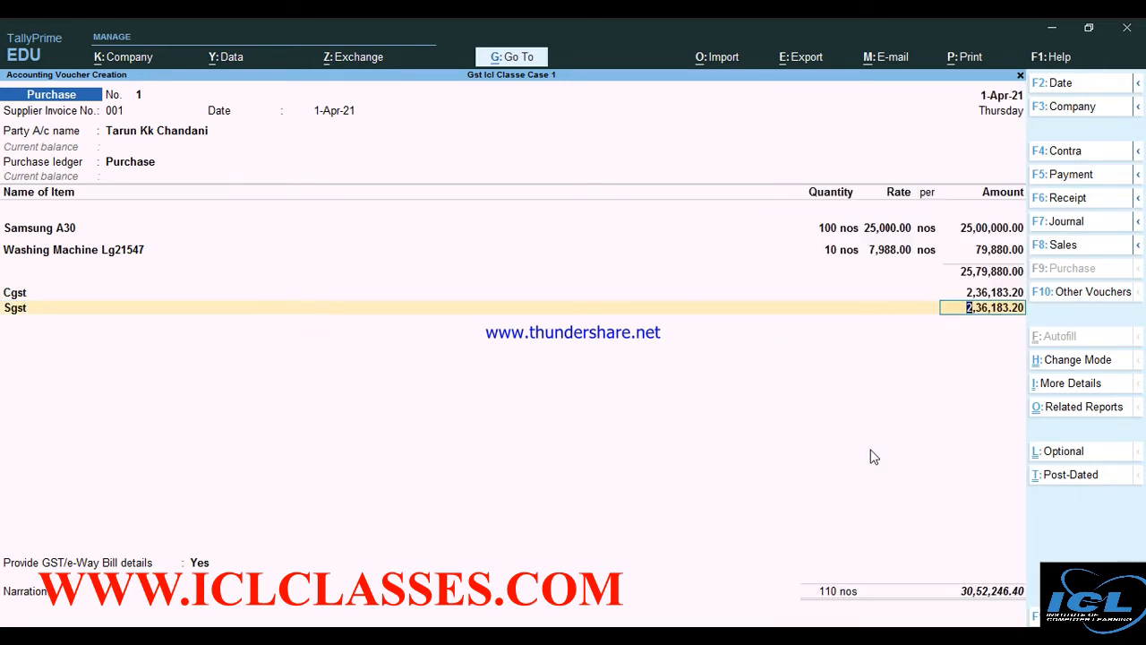
pyautogui.press('Return')
# Skip GST/e-Way Bill details, record the bill as New Ref 001, and reach save confirmation
pyautogui.press('Return')
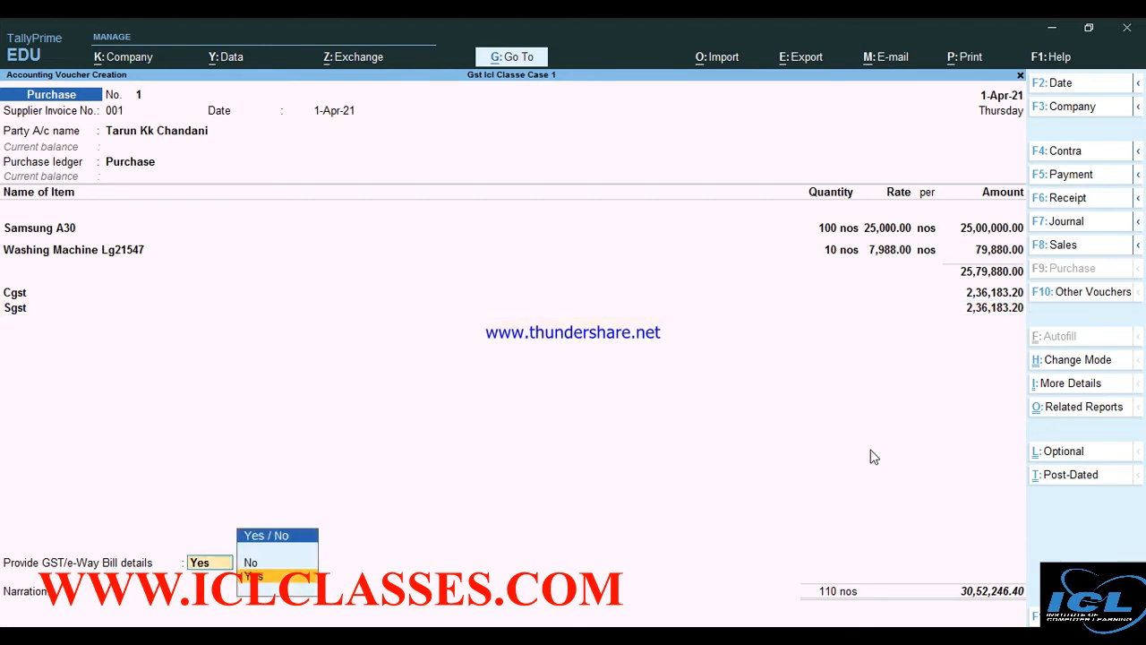
pyautogui.press('Down')
pyautogui.press('Return')
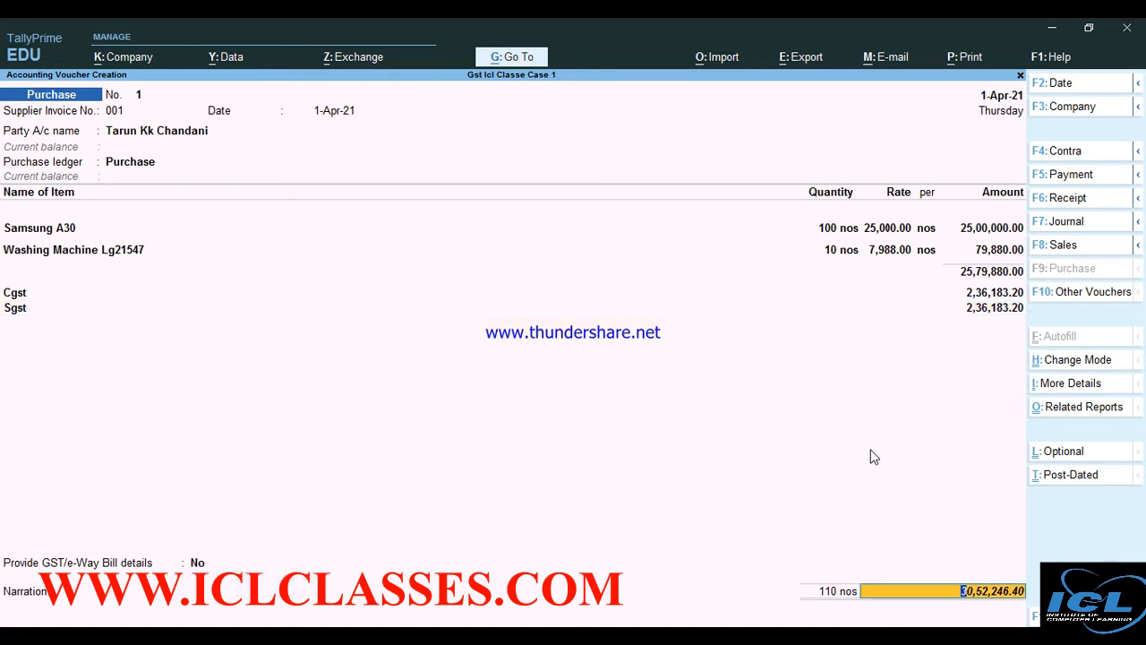
pyautogui.press('Return')
pyautogui.press('Return')
pyautogui.press('Return')
pyautogui.press('Return')
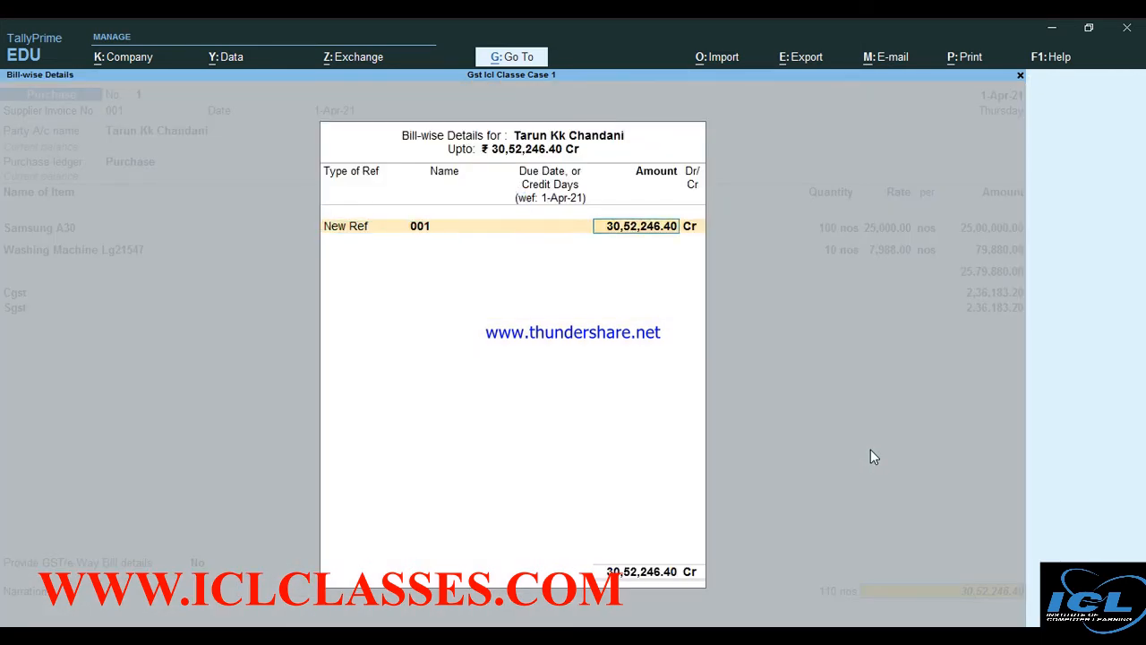
pyautogui.press('Return')
pyautogui.press('Return')
pyautogui.press('Return')
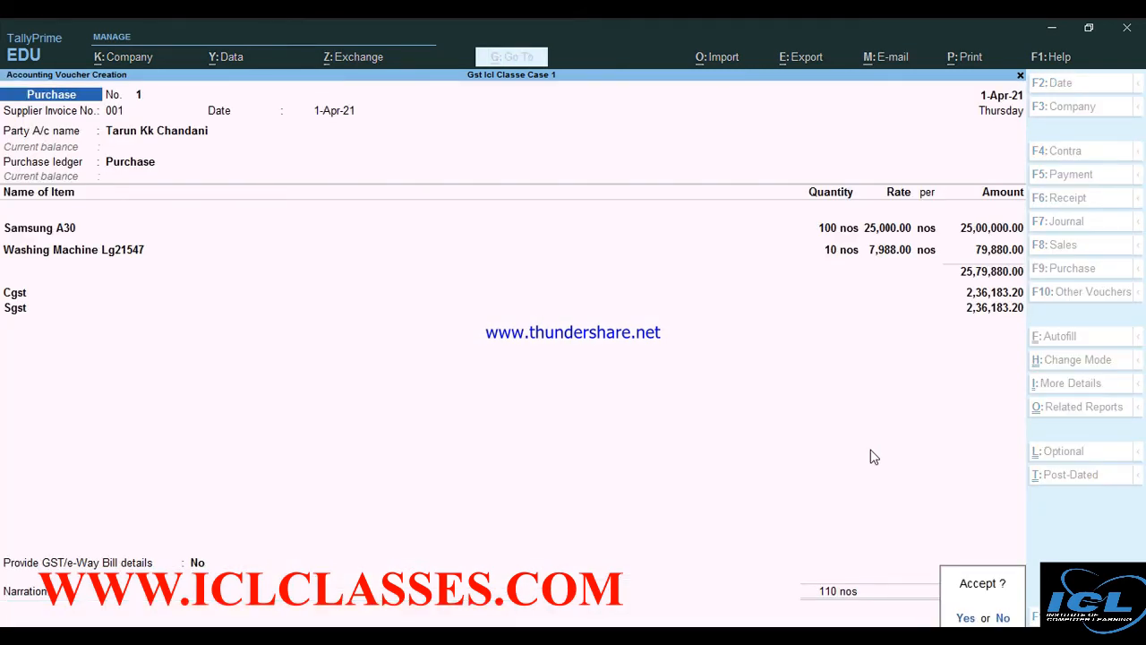
pyautogui.press('Return')
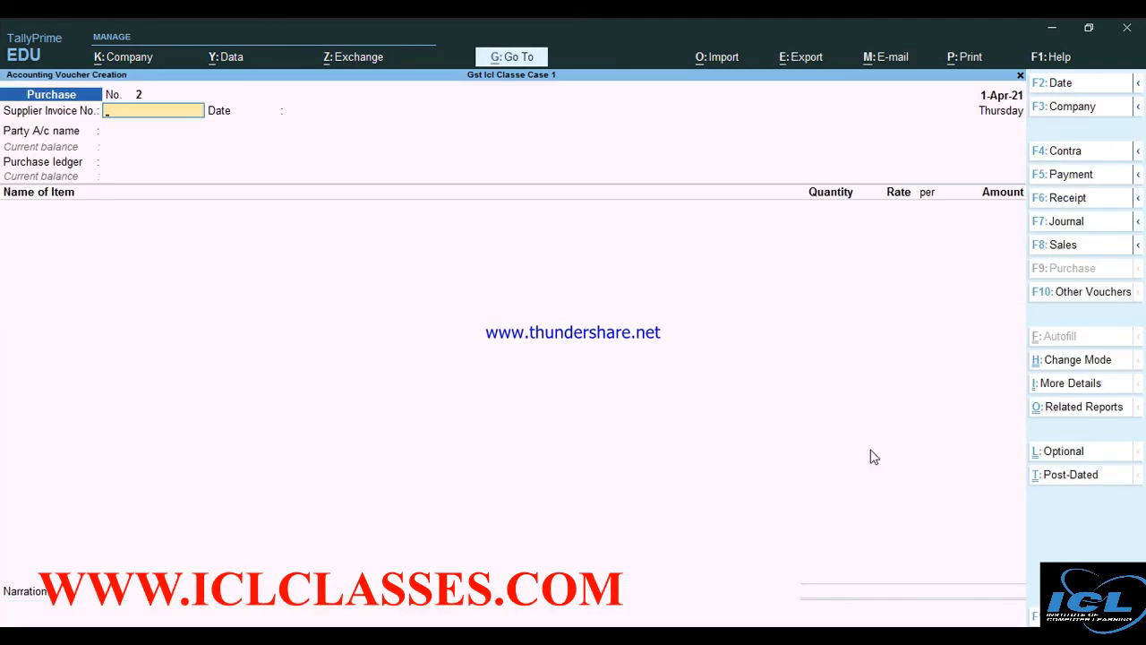
# Open the Day Book from the Gateway and bring up the 1-Apr-21 purchase voucher for alteration
pyautogui.press('Escape')
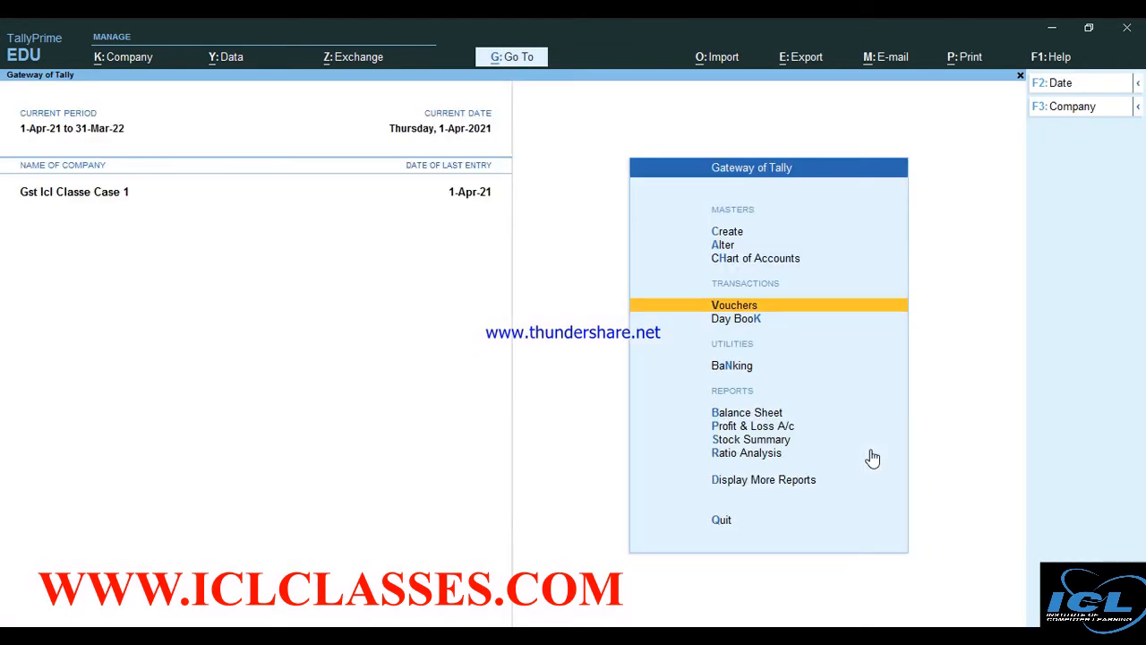
pyautogui.press('Down')
pyautogui.press('Return')
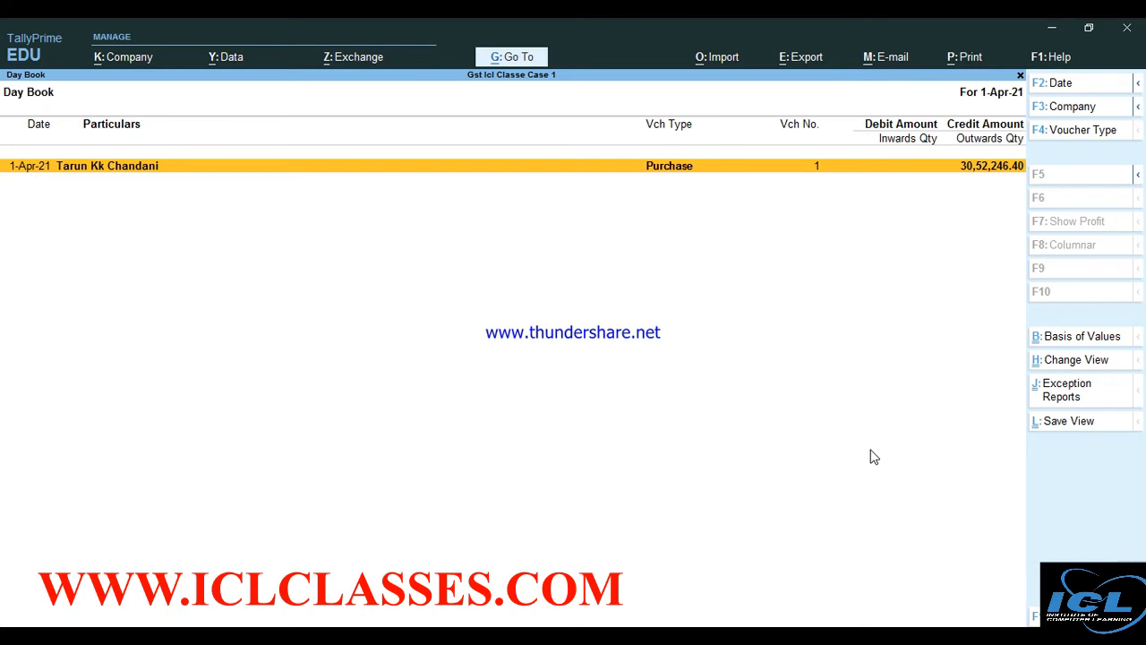
pyautogui.press('Return')
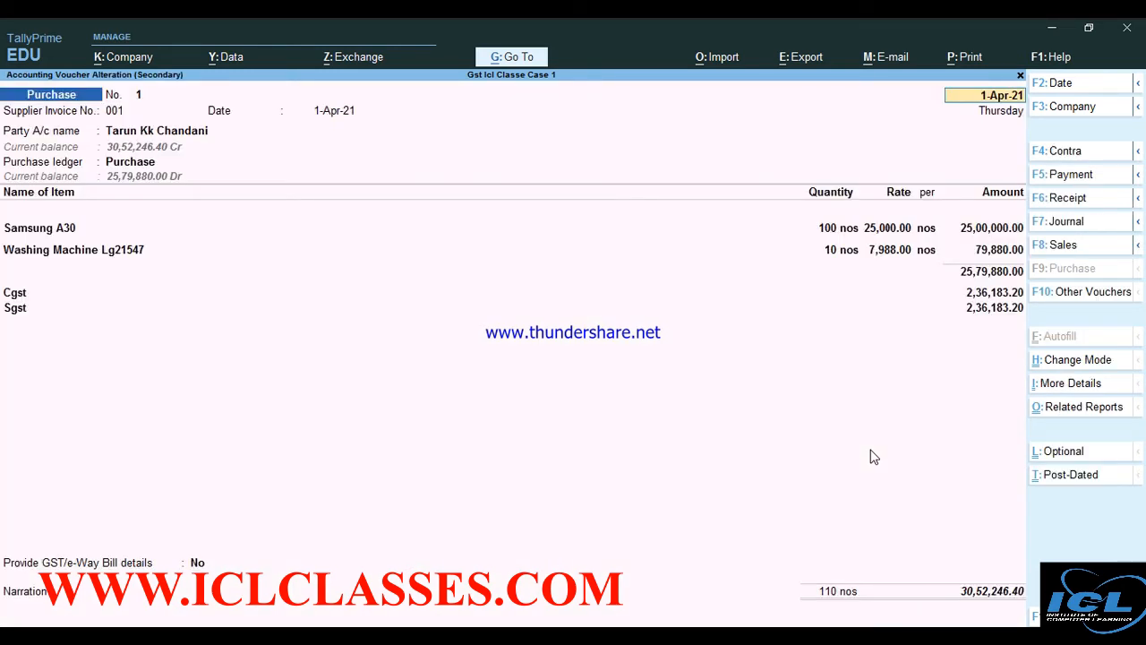
# Preview purchase voucher 1 as an enlarged INVOICE, scroll through it, then return to print settings
pyautogui.hotkey('ctrl', 'p')
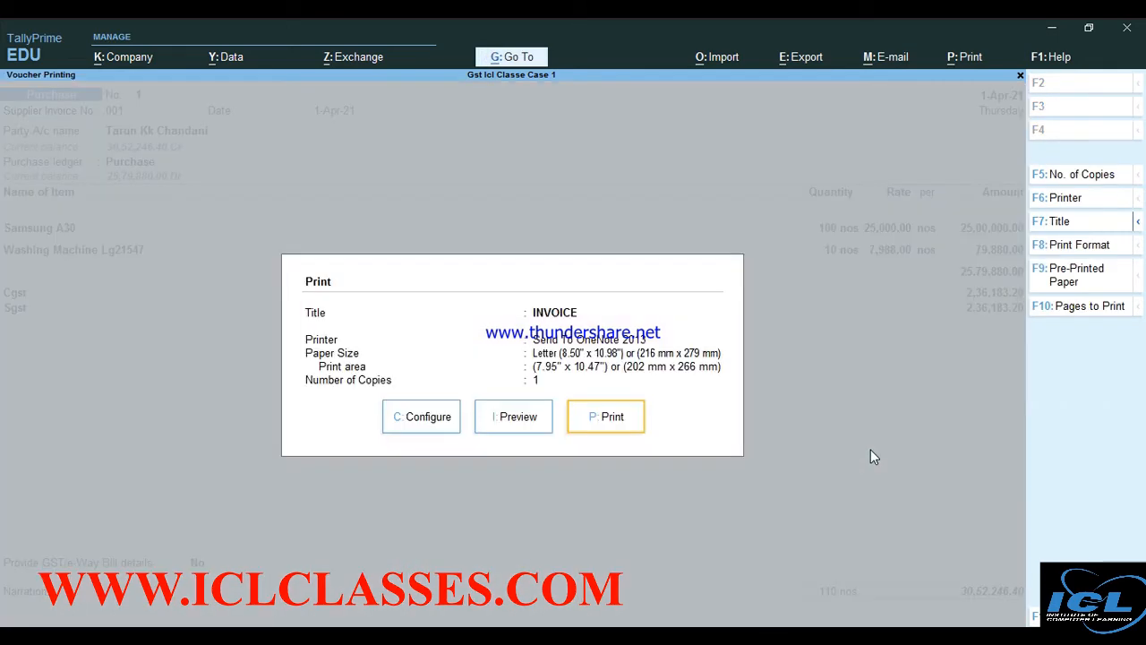
pyautogui.press('Left')
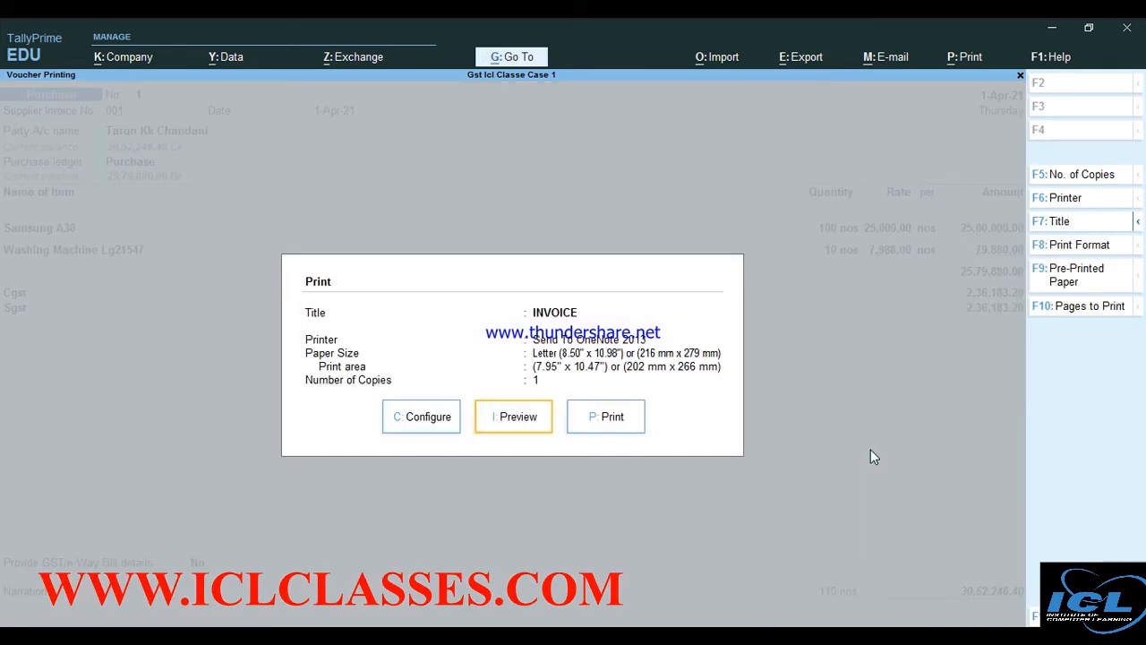
pyautogui.press('Return')
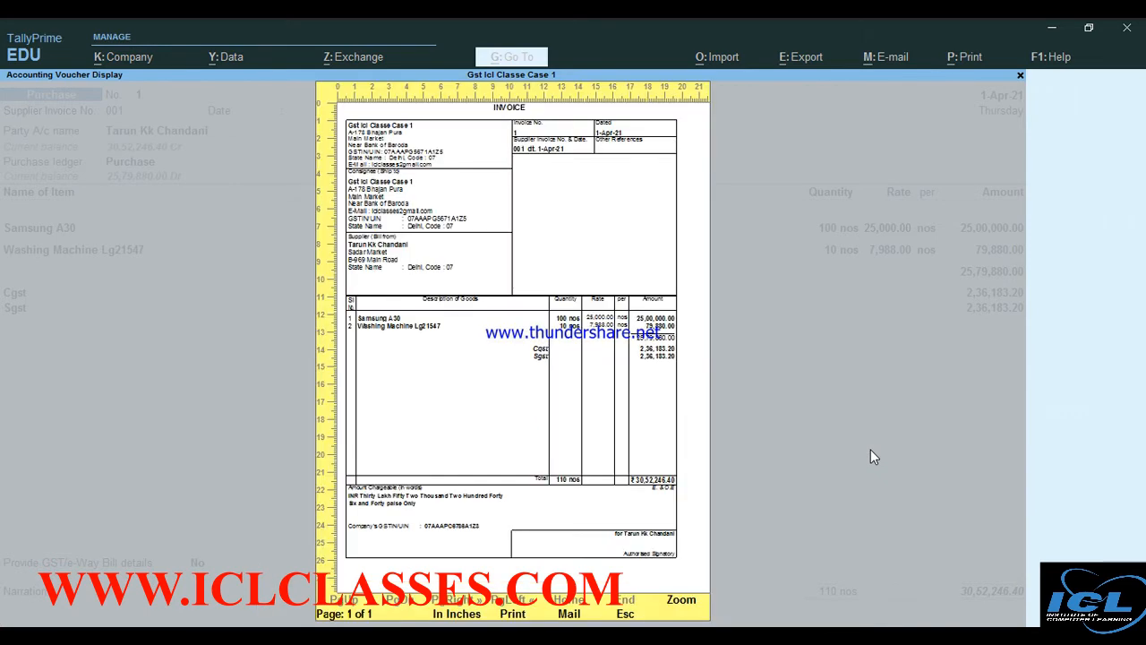
pyautogui.hotkey('alt', 'z')
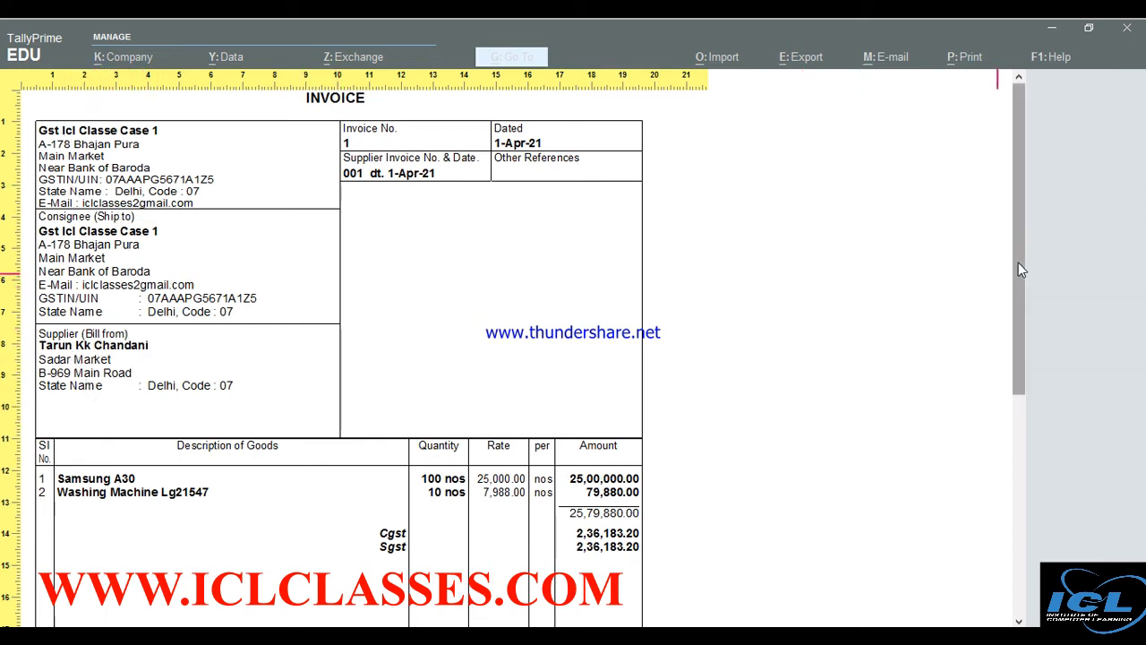
pyautogui.moveTo(1018, 262); pyautogui.dragTo(1029, 432)
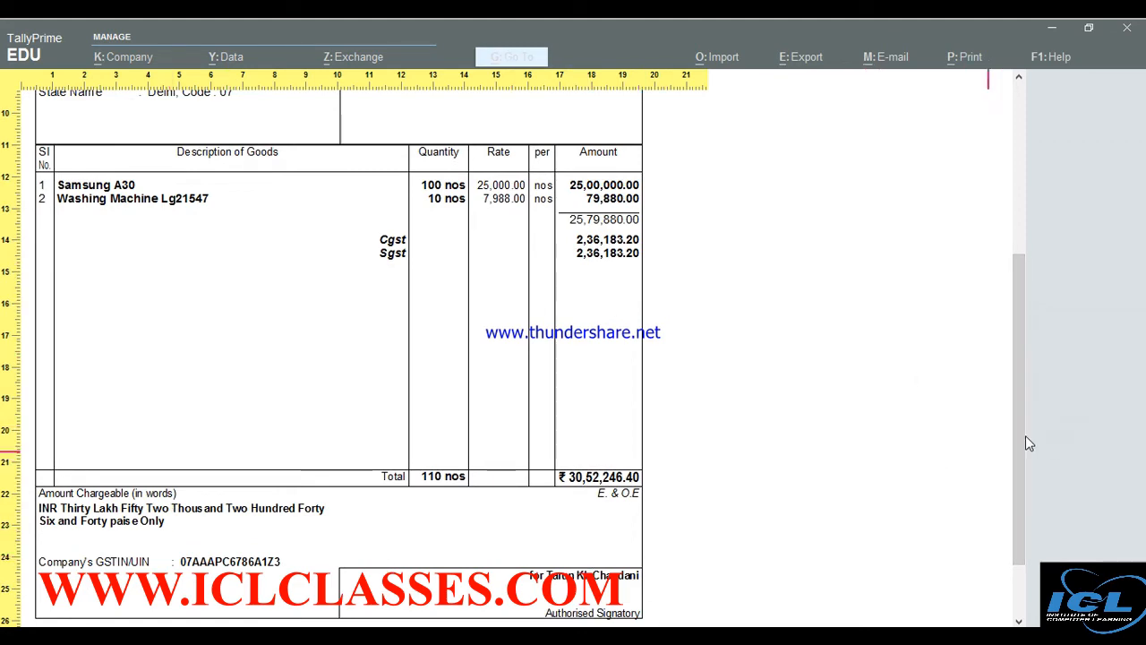
pyautogui.moveTo(1026, 440); pyautogui.dragTo(1011, 199)
pyautogui.press('Escape')
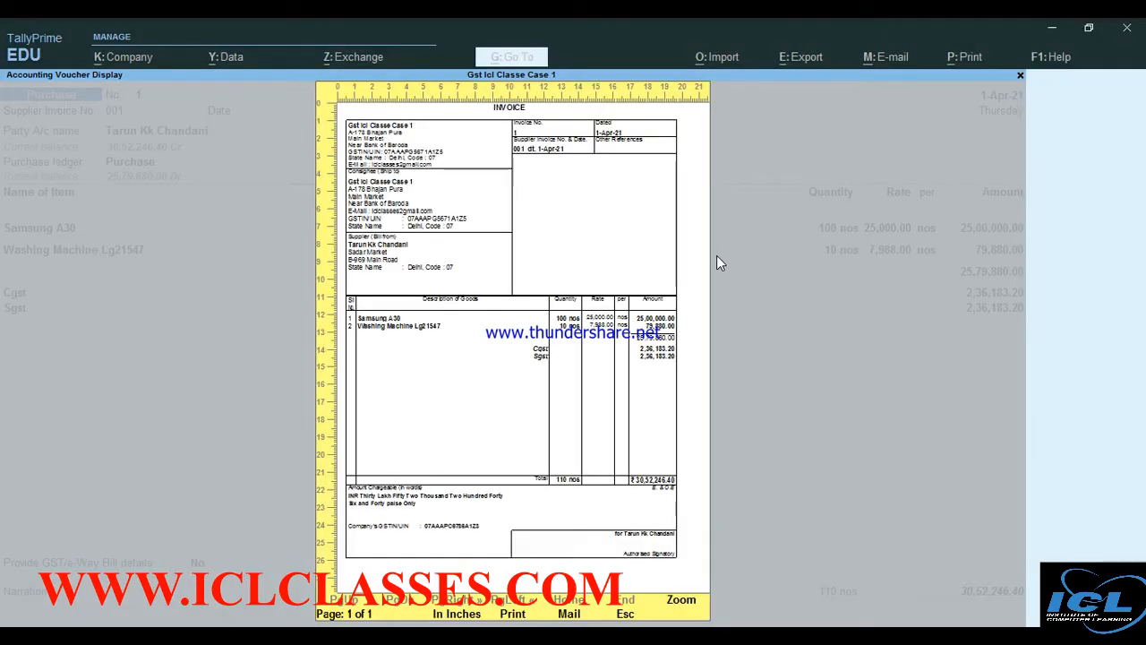
pyautogui.press('Escape')
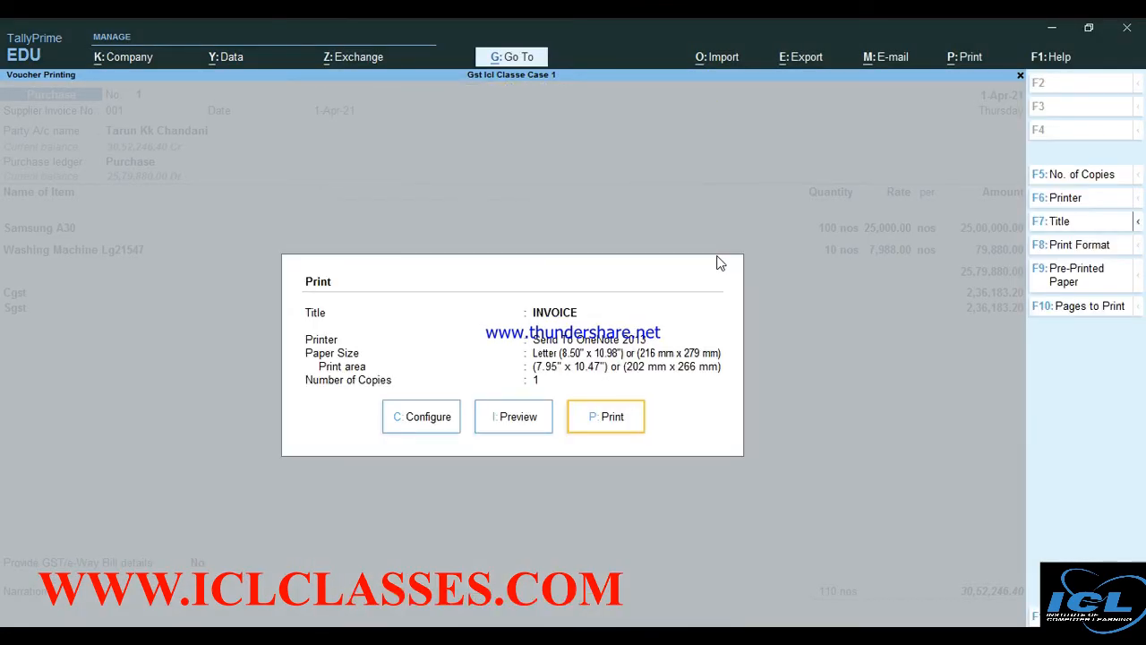
pyautogui.press('Left')
pyautogui.press('Left')
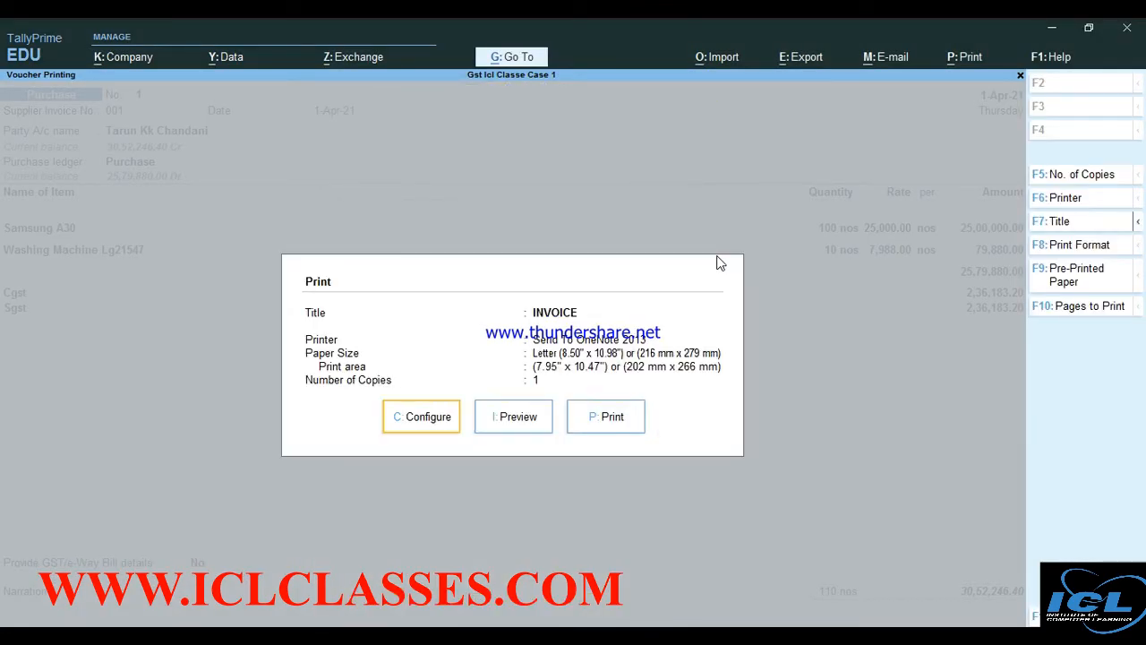
# In the invoice print configuration, set Show Rate of Duty for stock items to Yes
pyautogui.press('Return')
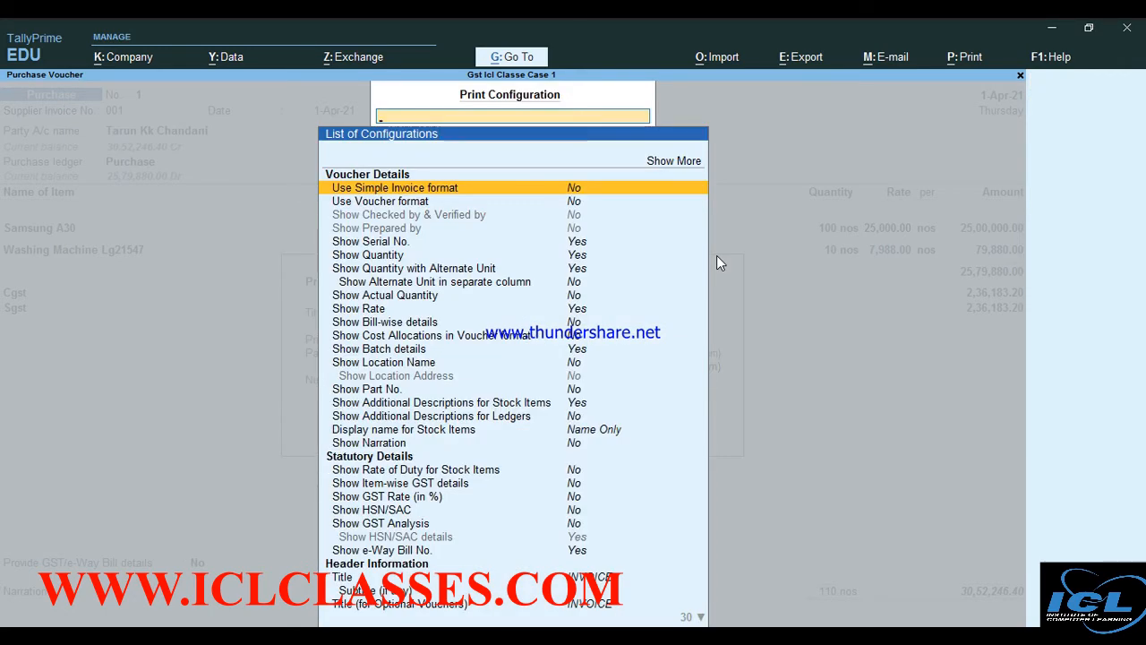
pyautogui.click(688, 161)
pyautogui.press('Down')
pyautogui.press('Down')
pyautogui.press('Down')
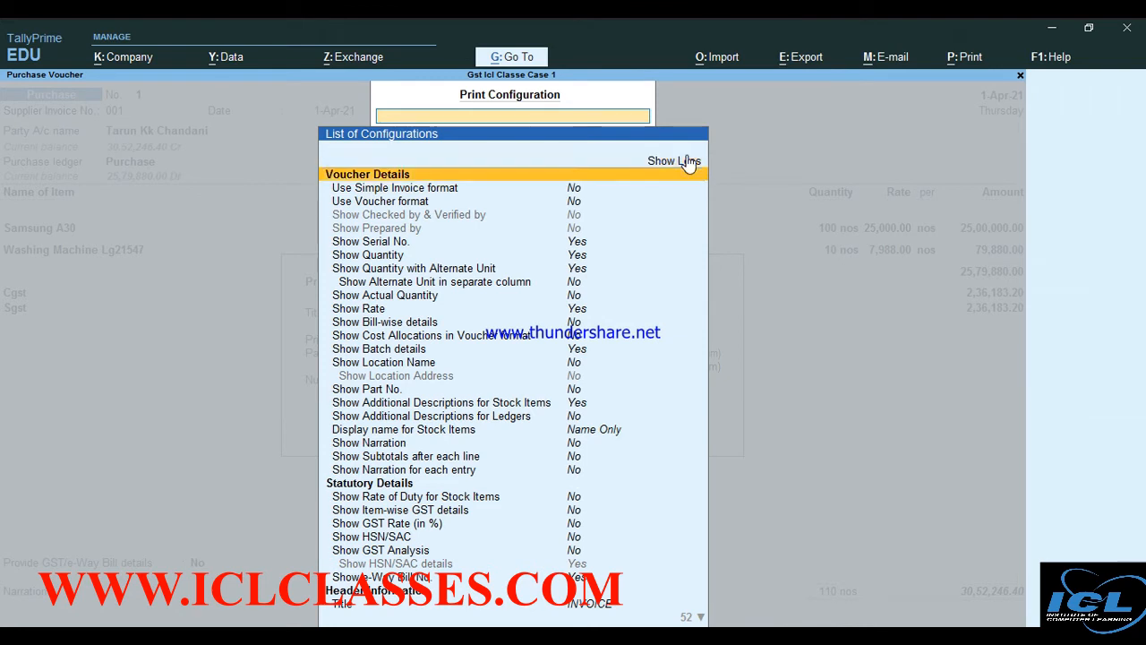
pyautogui.press('Down')
pyautogui.press('Down')
pyautogui.press('Down')
pyautogui.press('Down')
pyautogui.press('Down')
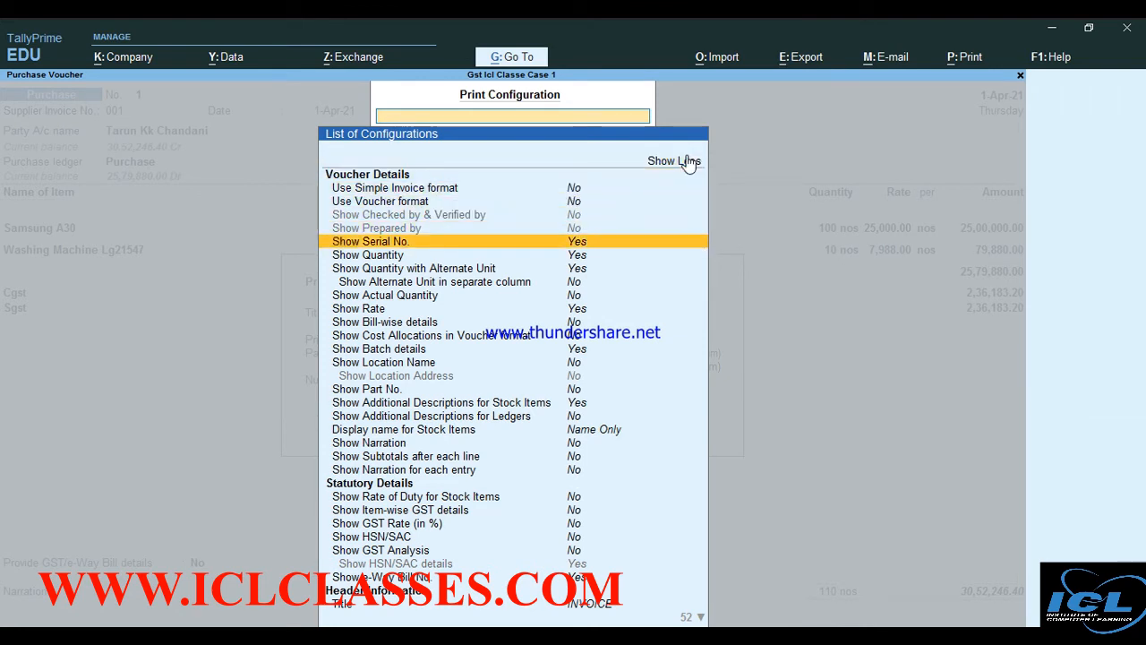
pyautogui.press('Down')
pyautogui.press('Down')
pyautogui.press('Down')
pyautogui.press('Down')
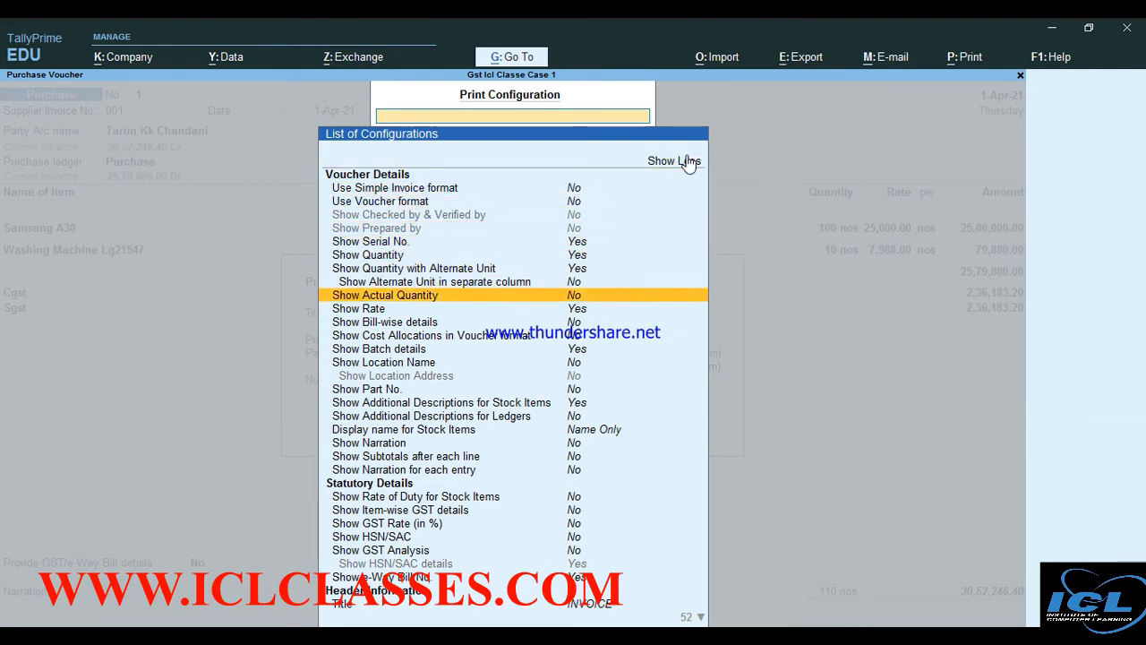
pyautogui.press('Down')
pyautogui.press('Down')
pyautogui.press('Down')
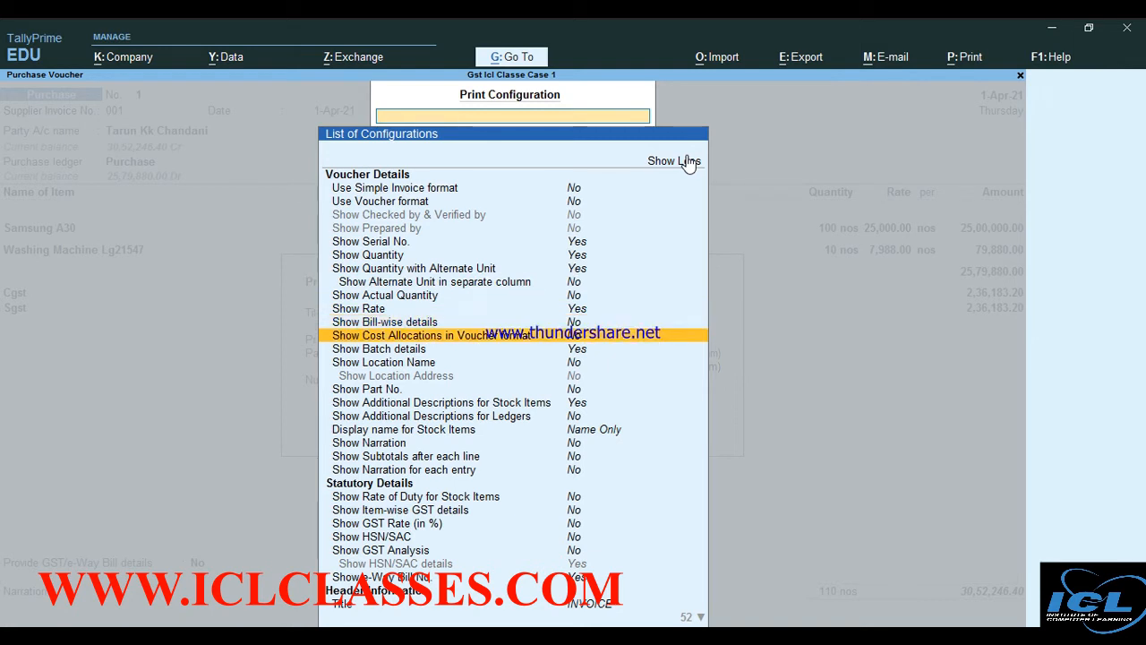
pyautogui.press('Down')
pyautogui.press('Down')
pyautogui.press('Down')
pyautogui.press('Down')
pyautogui.press('Down')
pyautogui.press('Down')
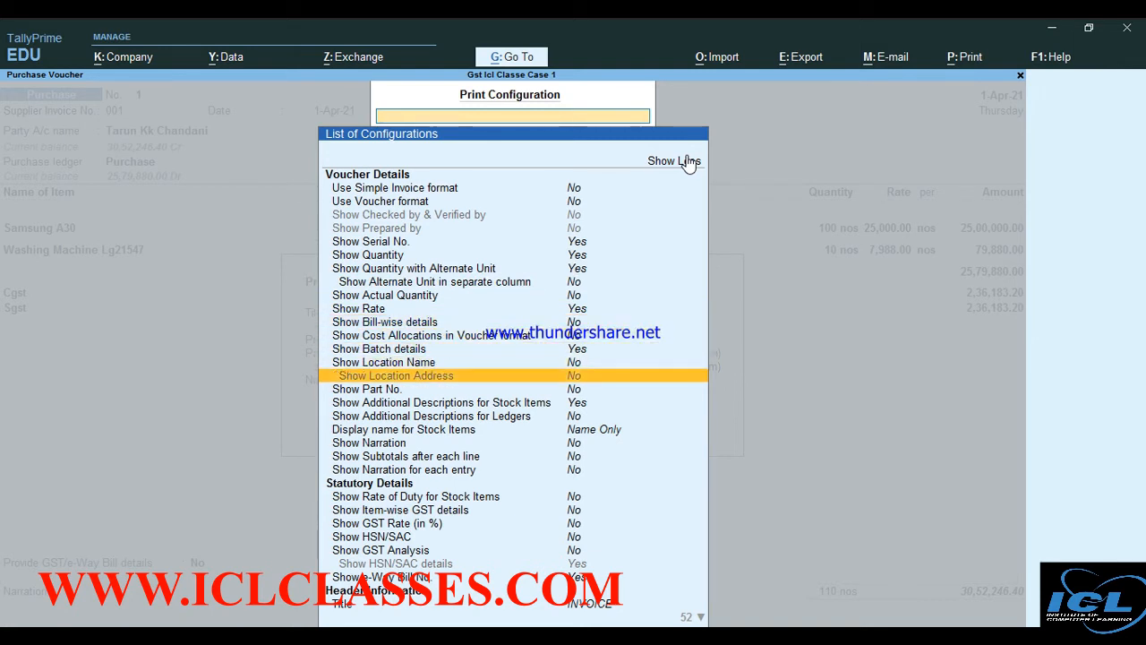
pyautogui.press('Down')
pyautogui.press('Down')
pyautogui.press('Down')
pyautogui.press('Down')
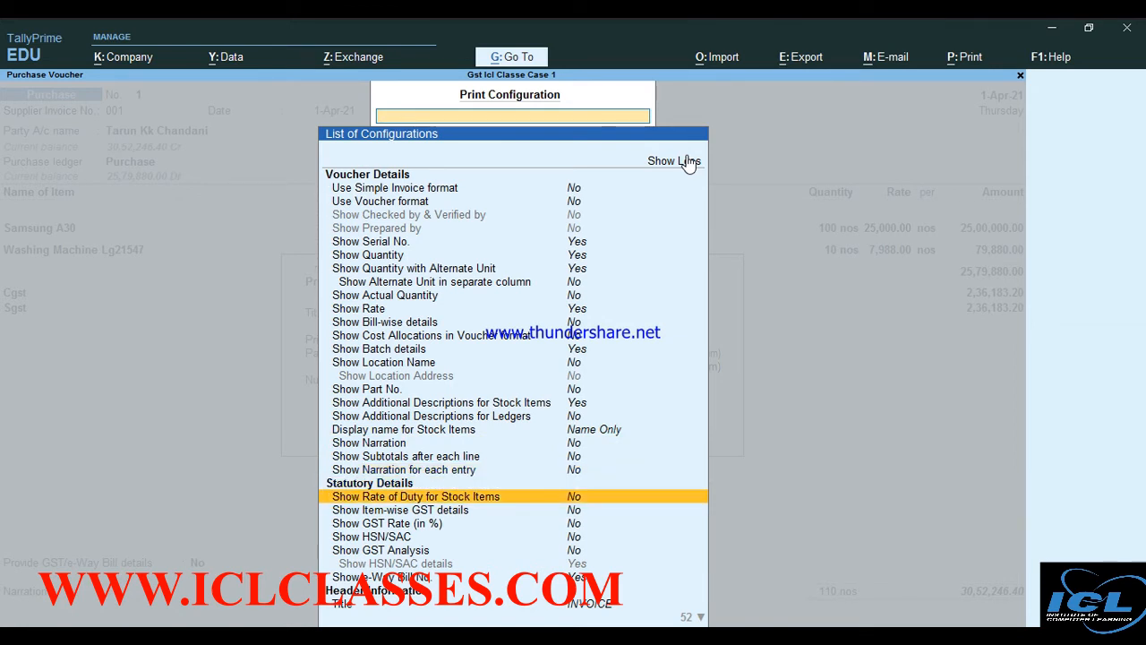
pyautogui.press('Return')
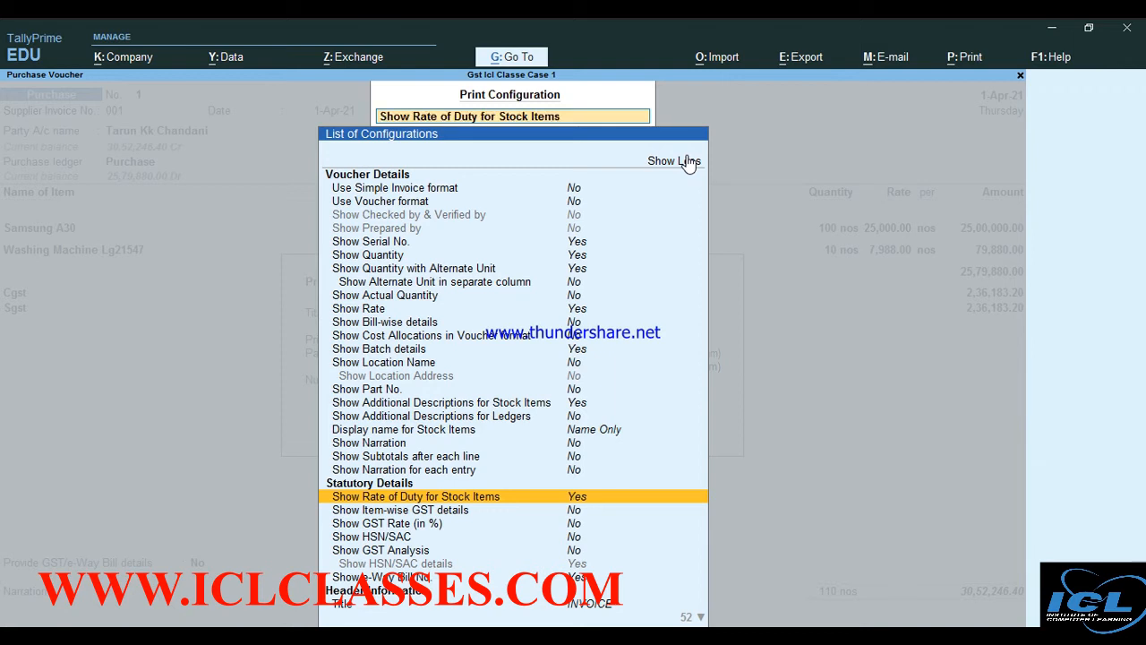
# Set item-wise GST details, HSN/SAC and GST Analysis to Yes and accept the configuration
pyautogui.press('Down')
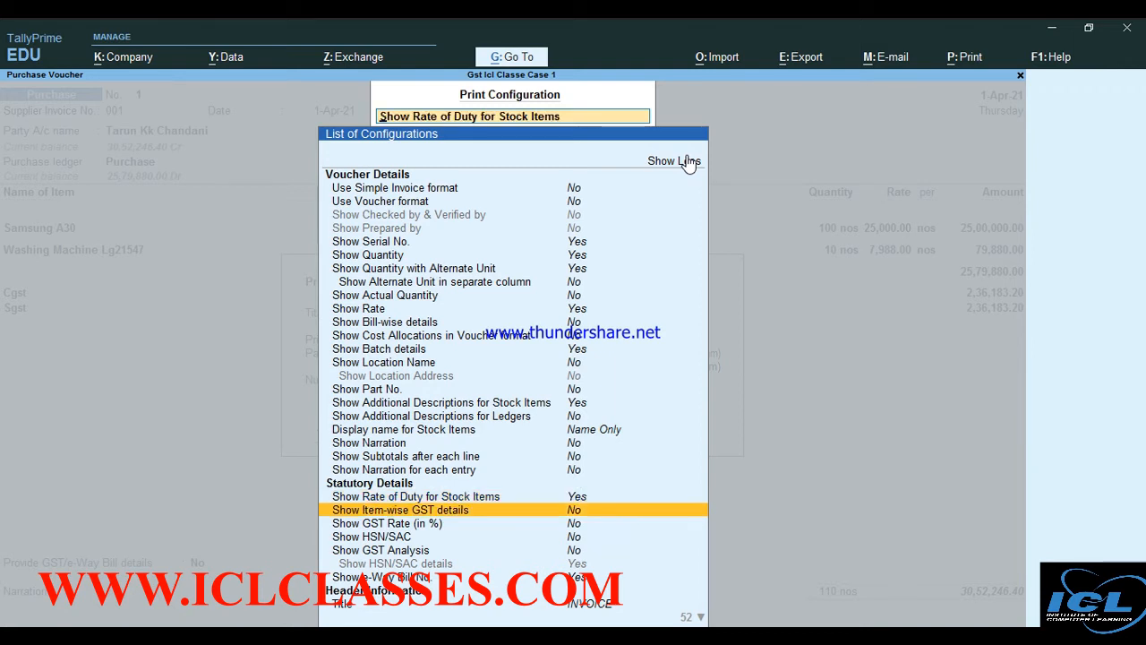
pyautogui.press('Return')
pyautogui.press('Return')
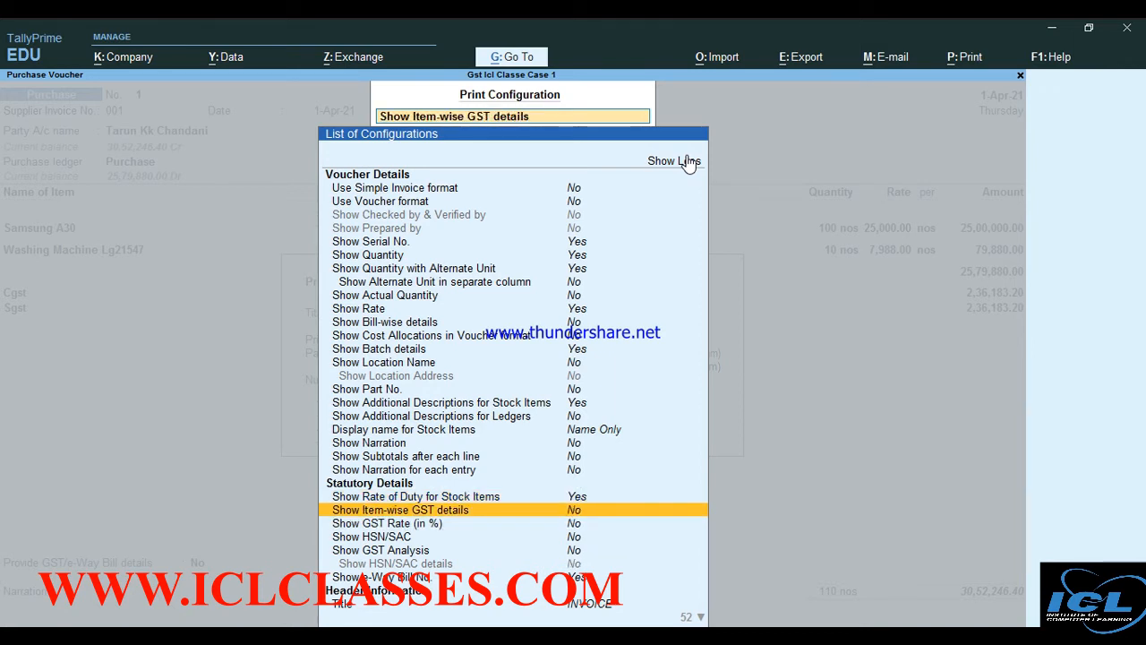
pyautogui.press('Return')
pyautogui.press('Down')
pyautogui.press('Down')
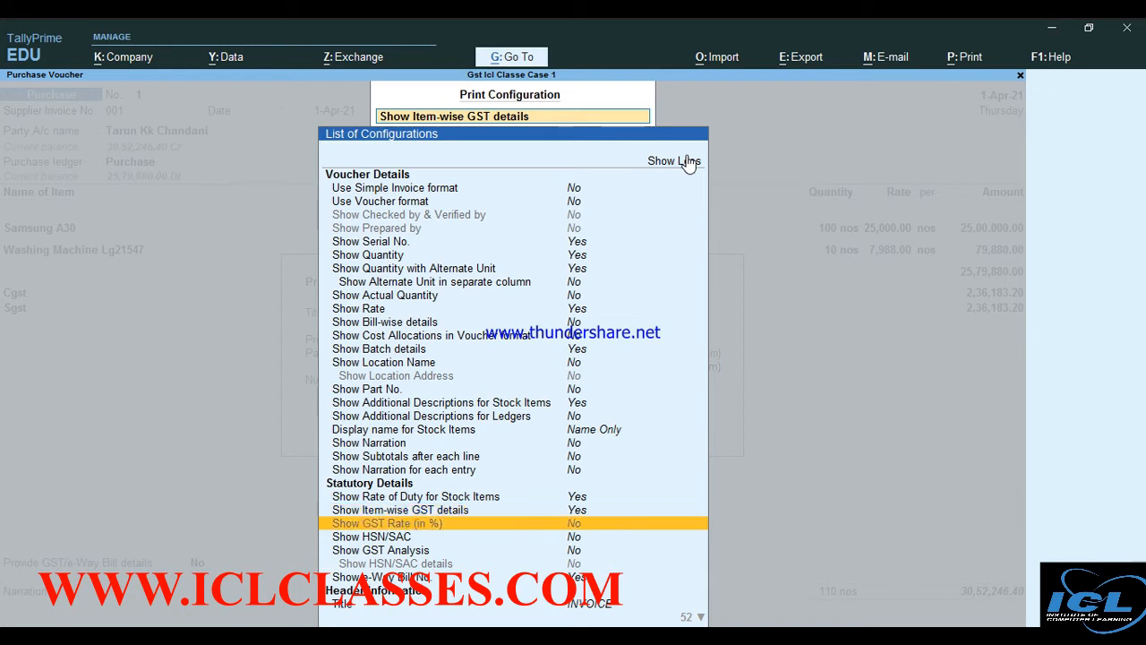
pyautogui.press('Return')
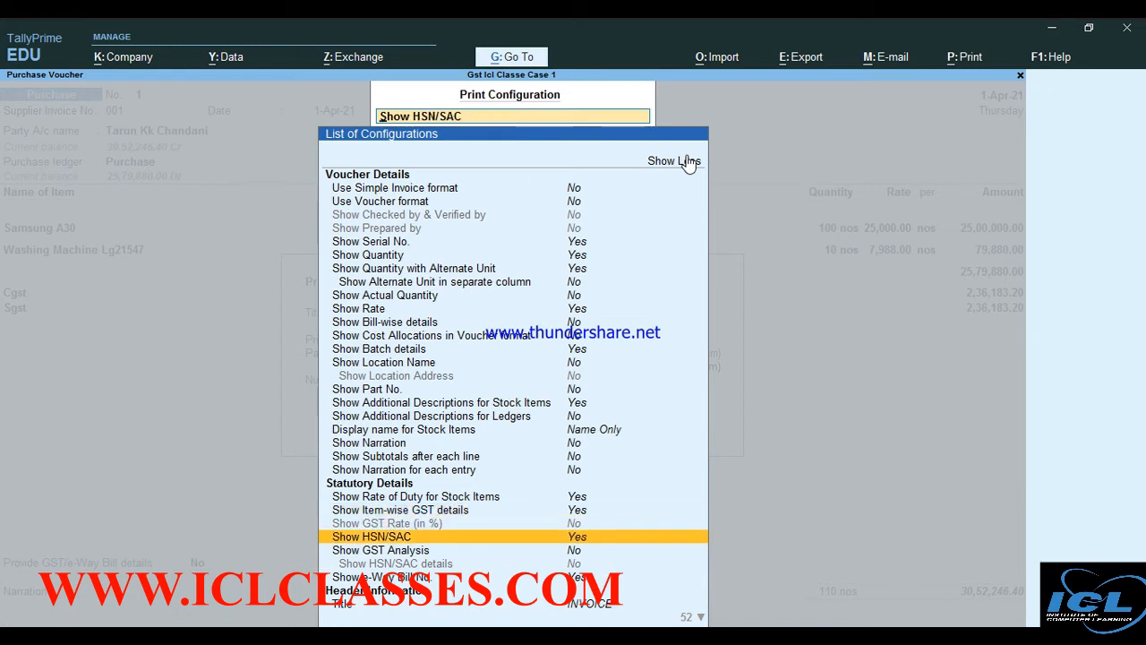
pyautogui.press('Down')
pyautogui.press('Return')
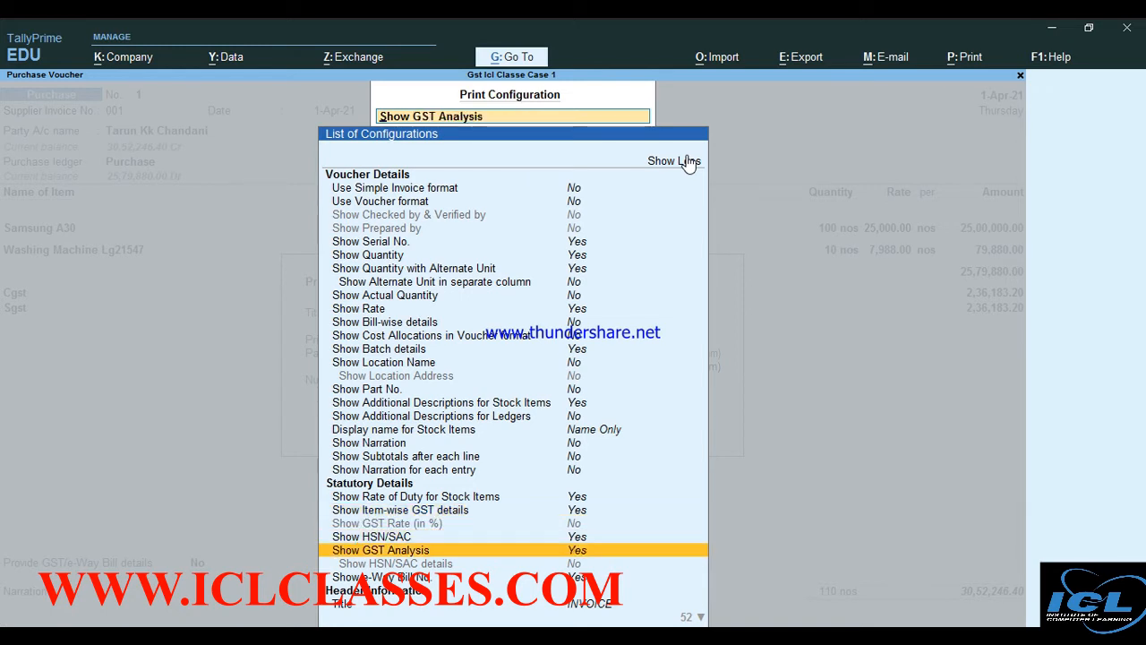
pyautogui.press('ctrl')
pyautogui.hotkey('ctrl', 'a')
pyautogui.press('Right')
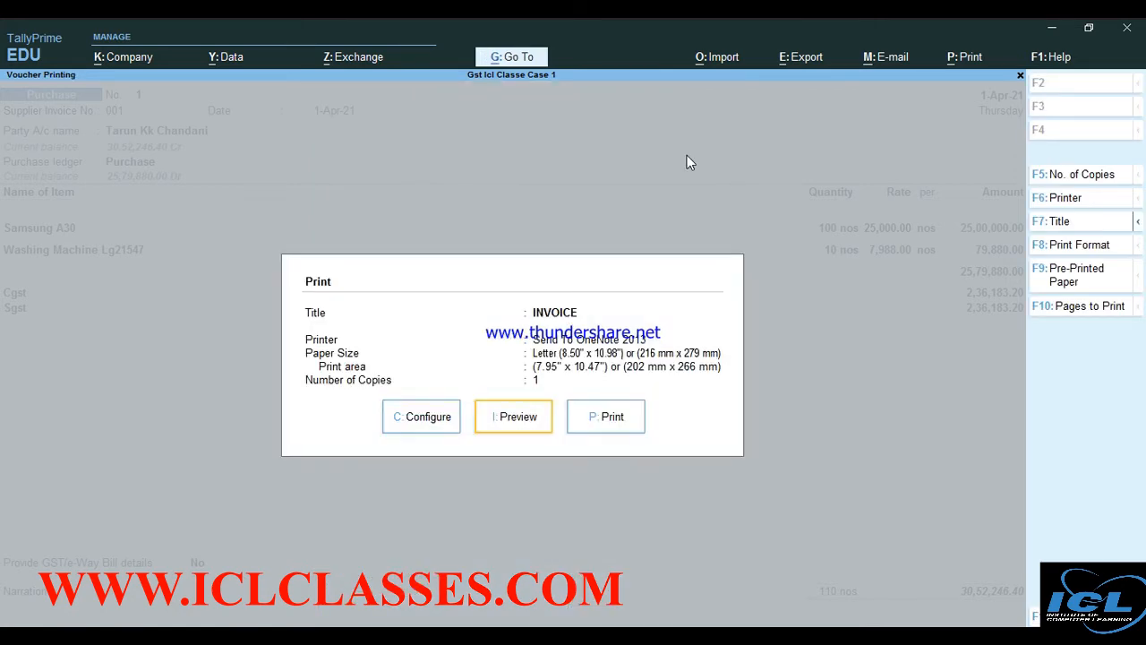
# Review the regenerated invoice with HSN/SAC, item-wise taxes and the 4,72,366.40 GST analysis, then close it
pyautogui.press('Return')
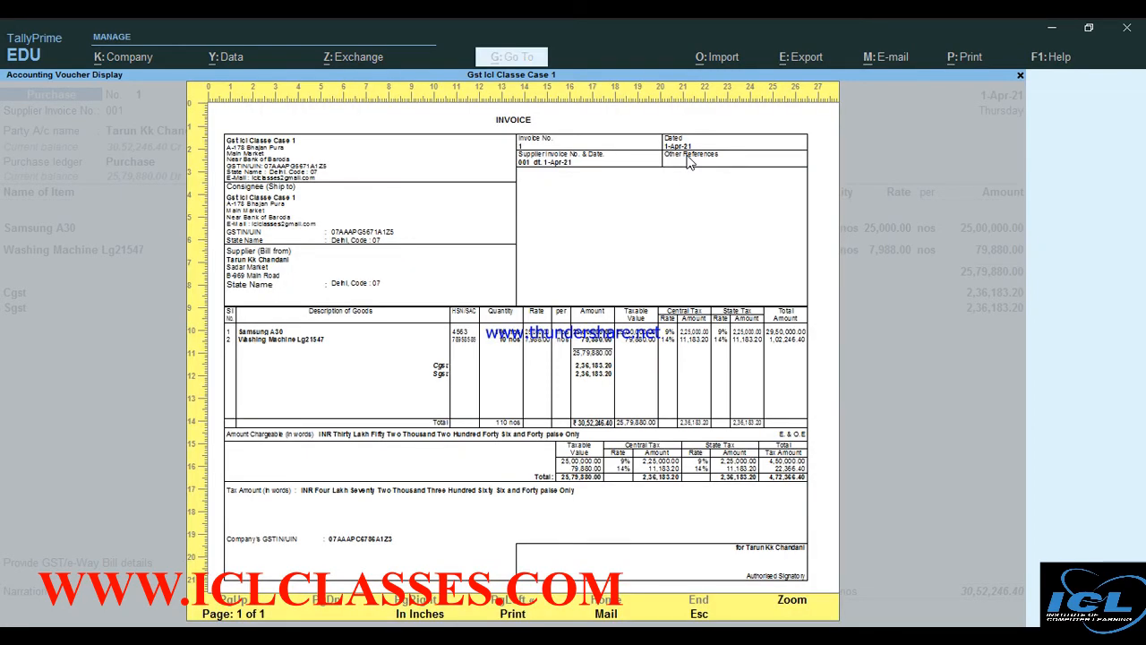
pyautogui.press('Return')
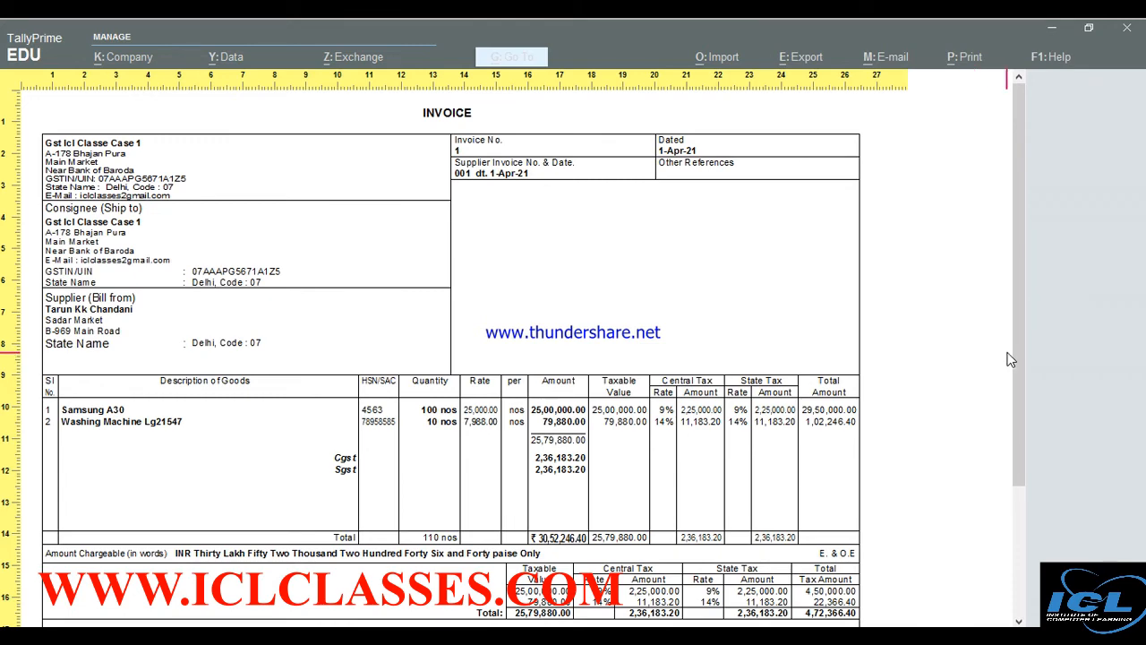
pyautogui.scroll(-3, 1024, 367)
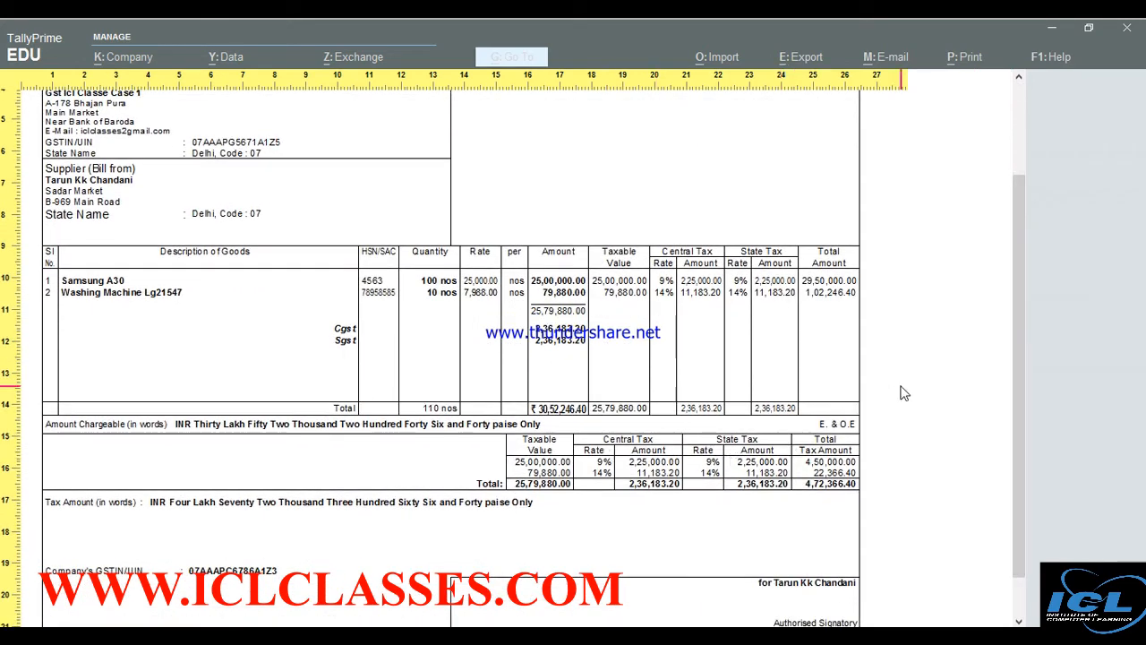
pyautogui.press('Escape')
pyautogui.press('Escape')
pyautogui.press('Escape')
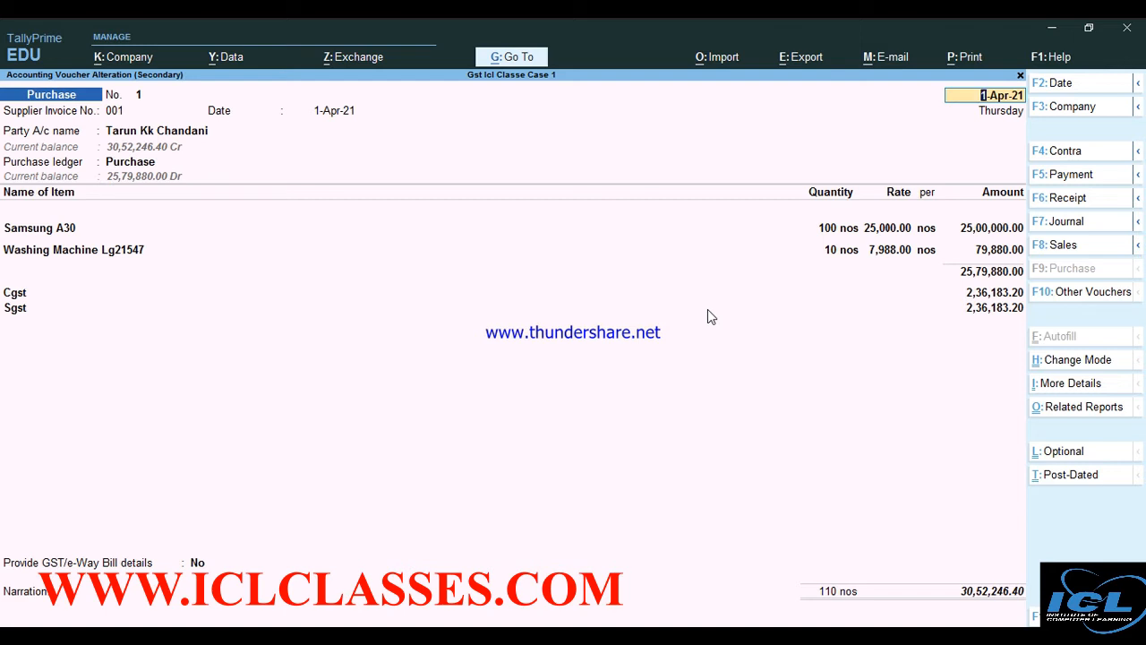
pyautogui.press('ctrl')
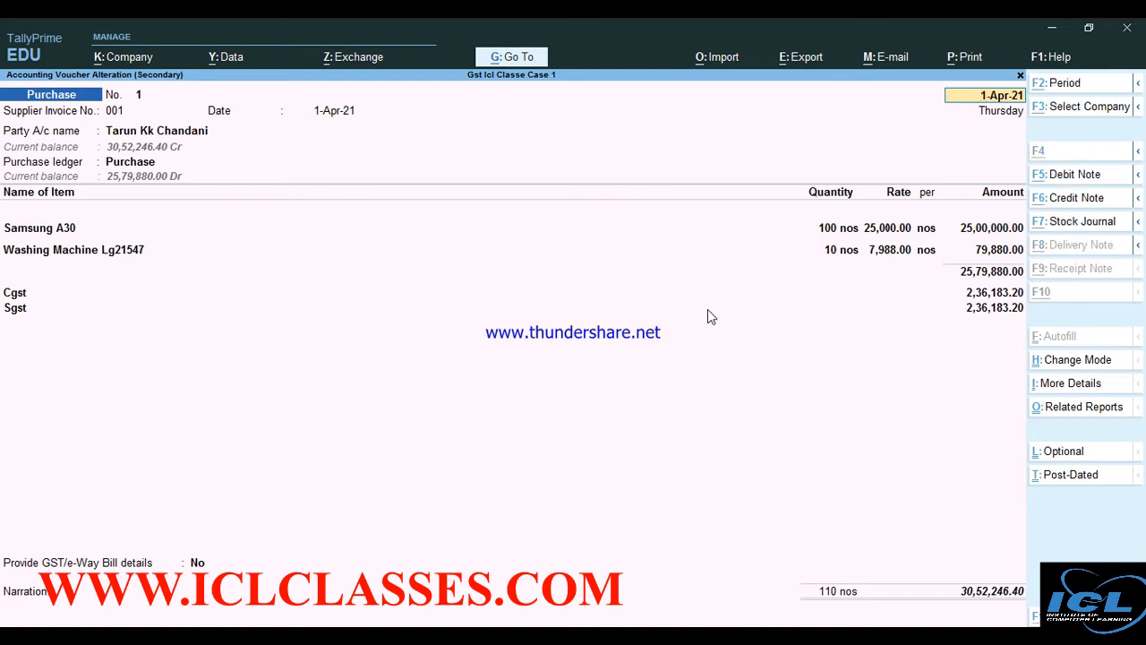
pyautogui.hotkey('ctrl', 'o')
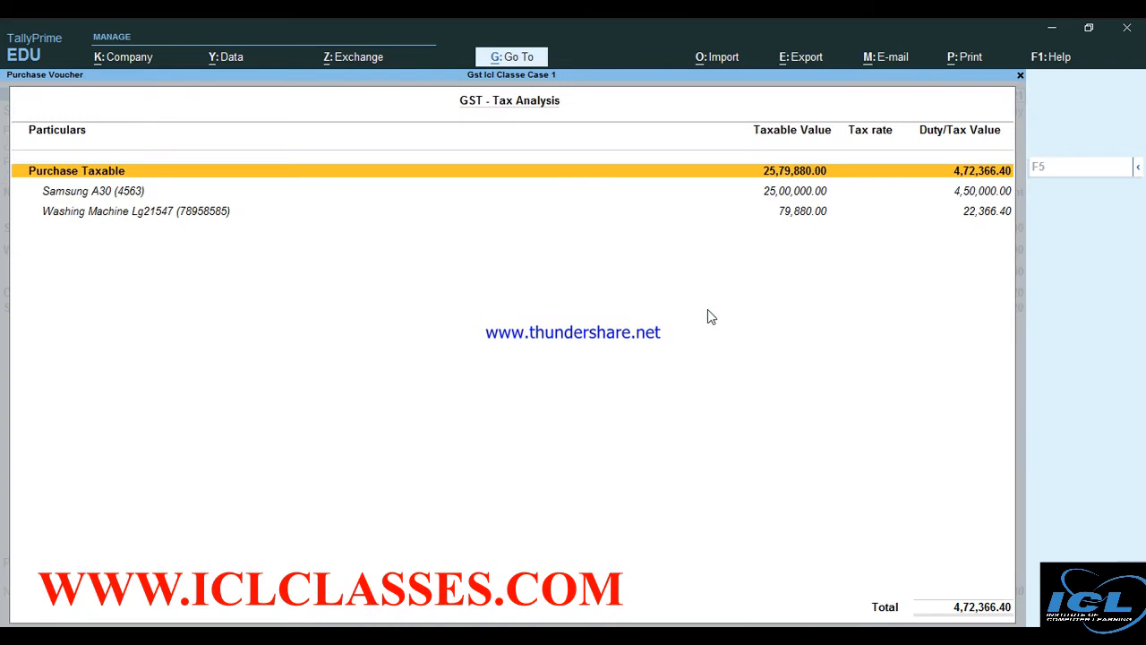
pyautogui.hotkey('alt', 'F5')
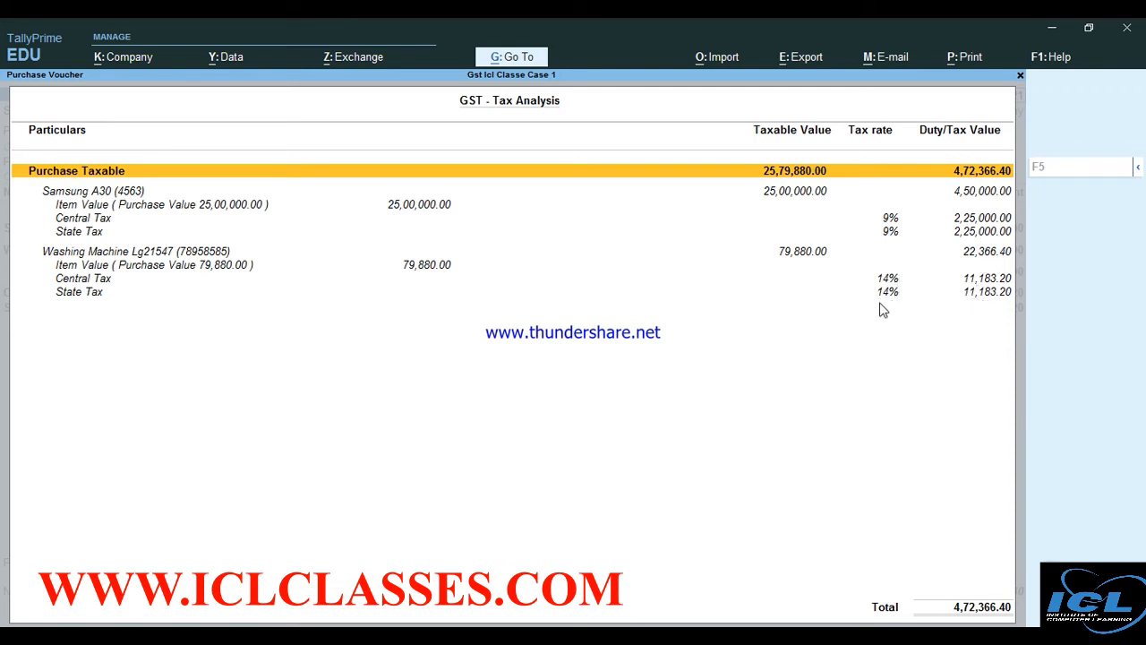
pyautogui.press('Escape')
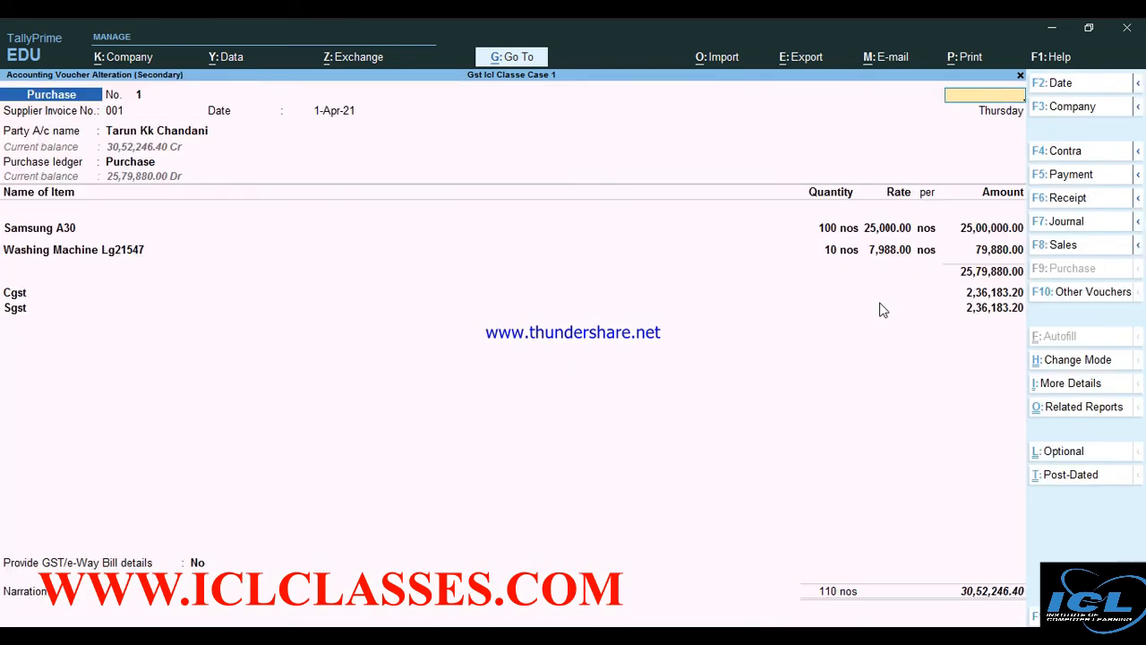
# Check the Stock Summary (110 nos worth 25,79,880.00), then return to voucher entry
pyautogui.press('Escape')
pyautogui.press('Escape')
pyautogui.press('Down')
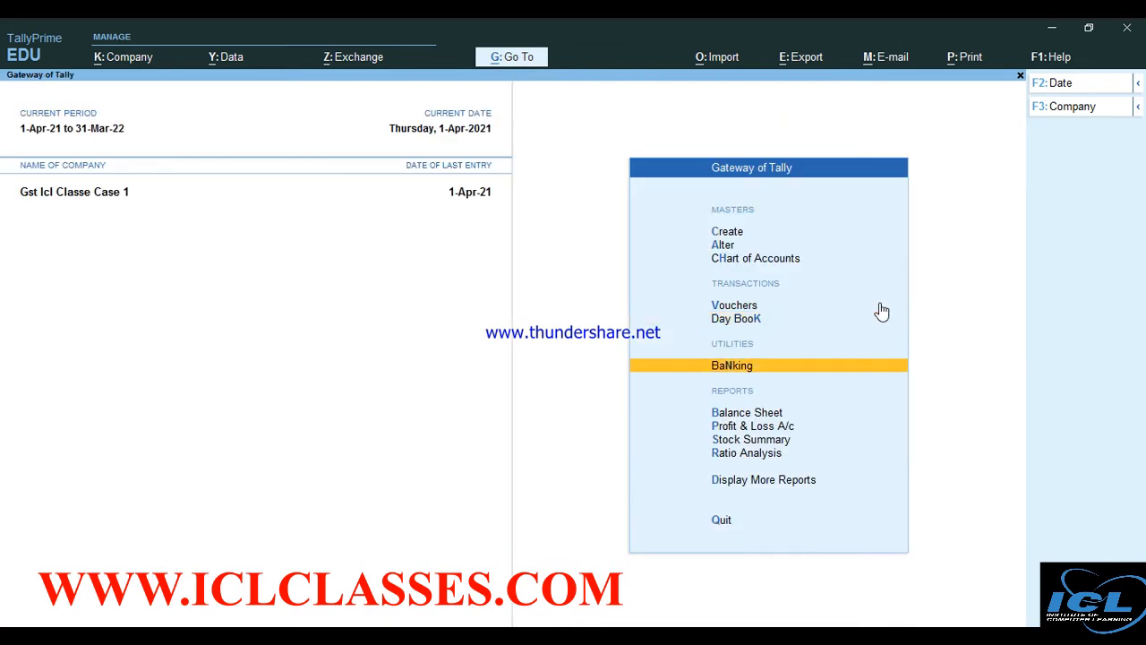
pyautogui.press('Down')
pyautogui.press('Down')
pyautogui.press('Down')
pyautogui.press('Return')
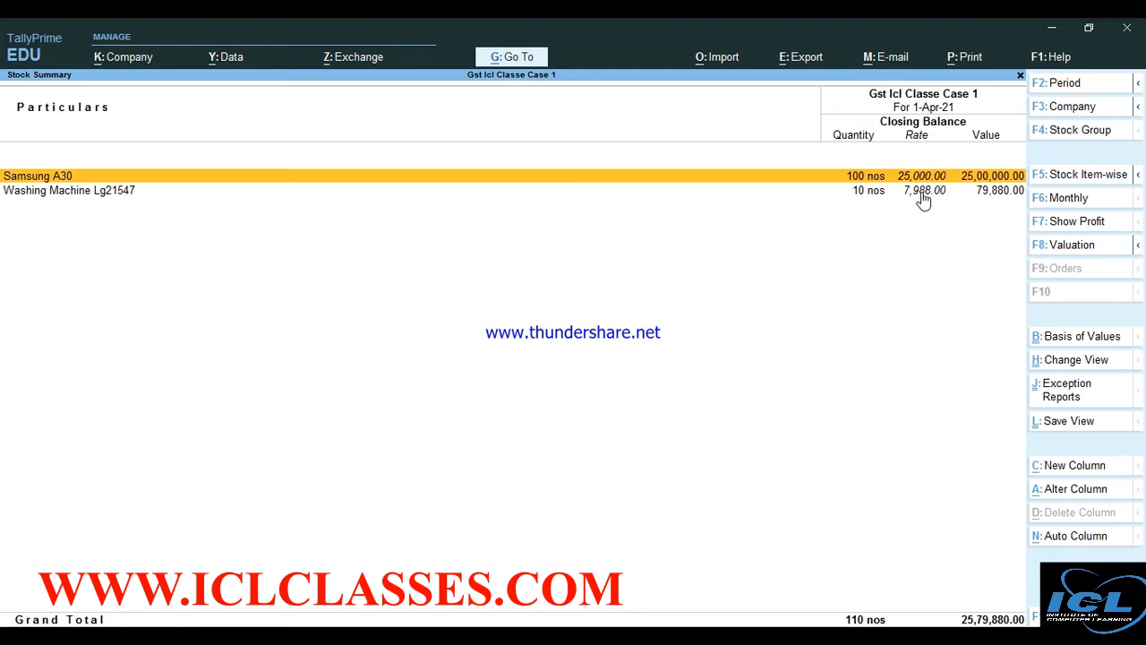
pyautogui.press('Escape')
pyautogui.press('Up')
pyautogui.press('Up')
pyautogui.press('Up')
pyautogui.press('Up')
pyautogui.press('Up')
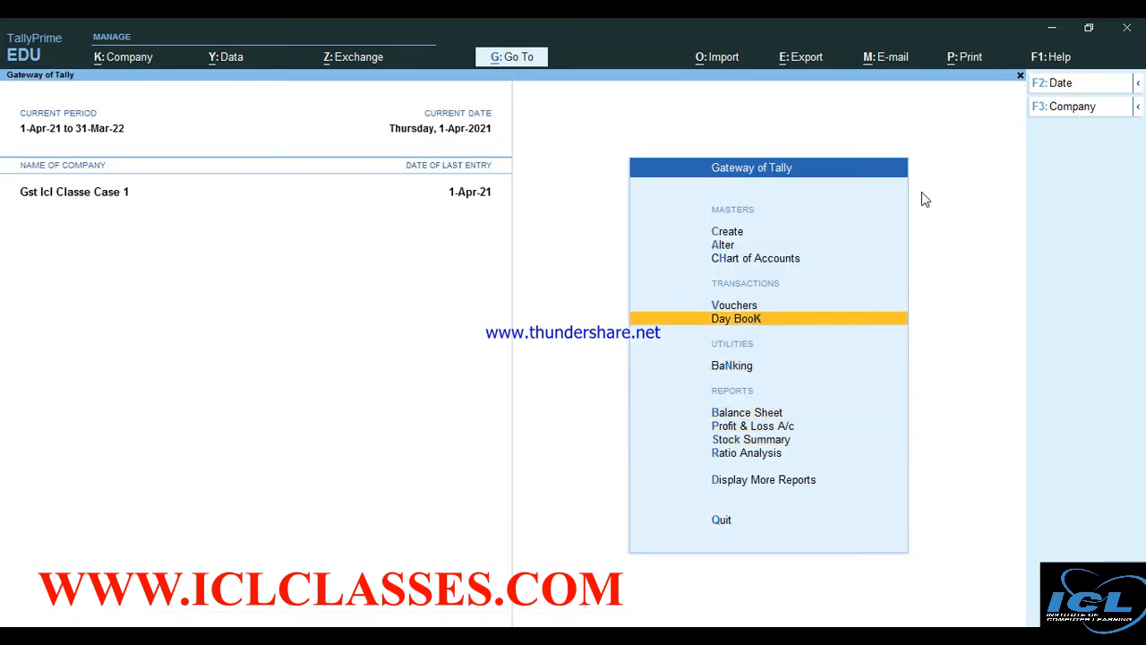
pyautogui.press('Return')
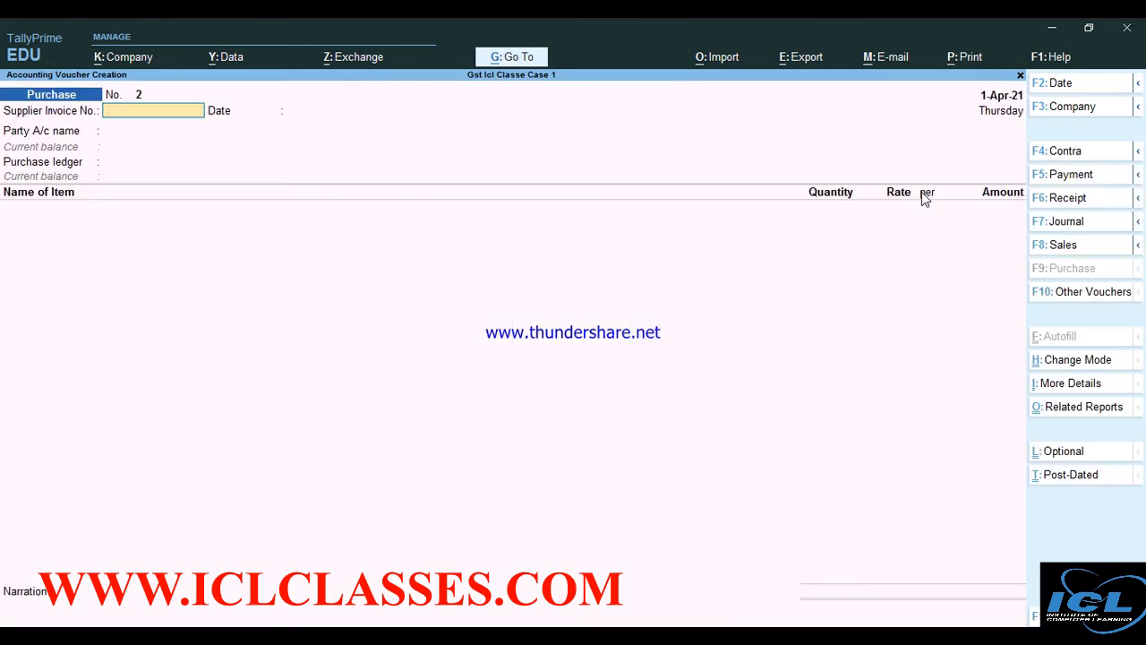
# Switch to a Sales voucher and create the customer's party ledger under Sundry Debtors
pyautogui.press('F8')
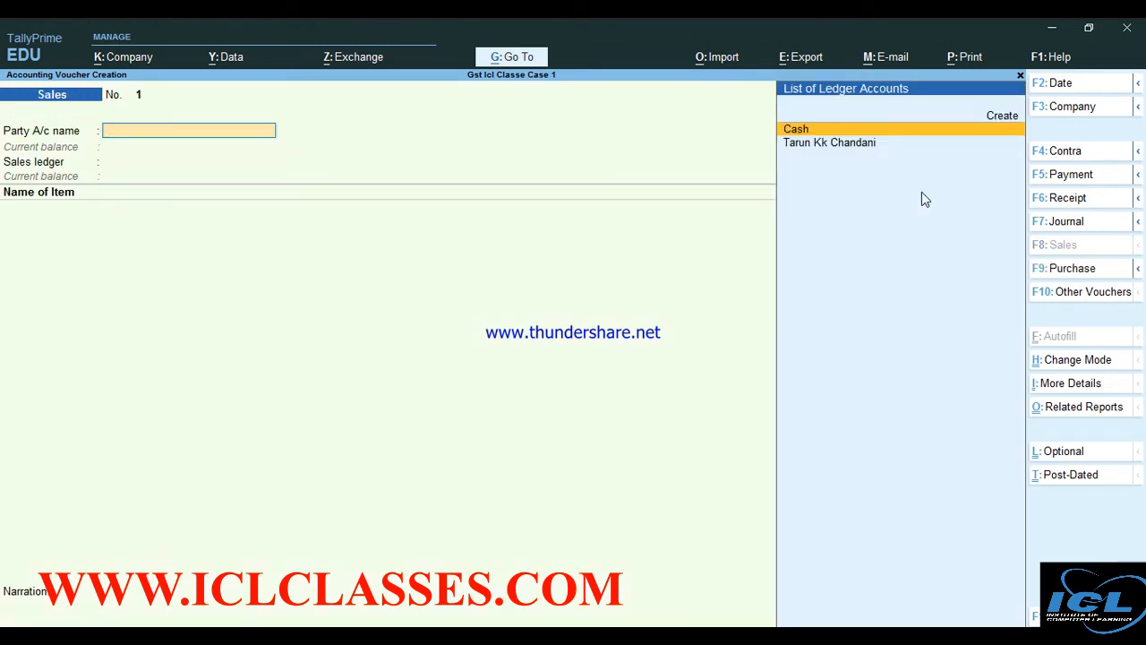
pyautogui.hotkey('alt', 'c')
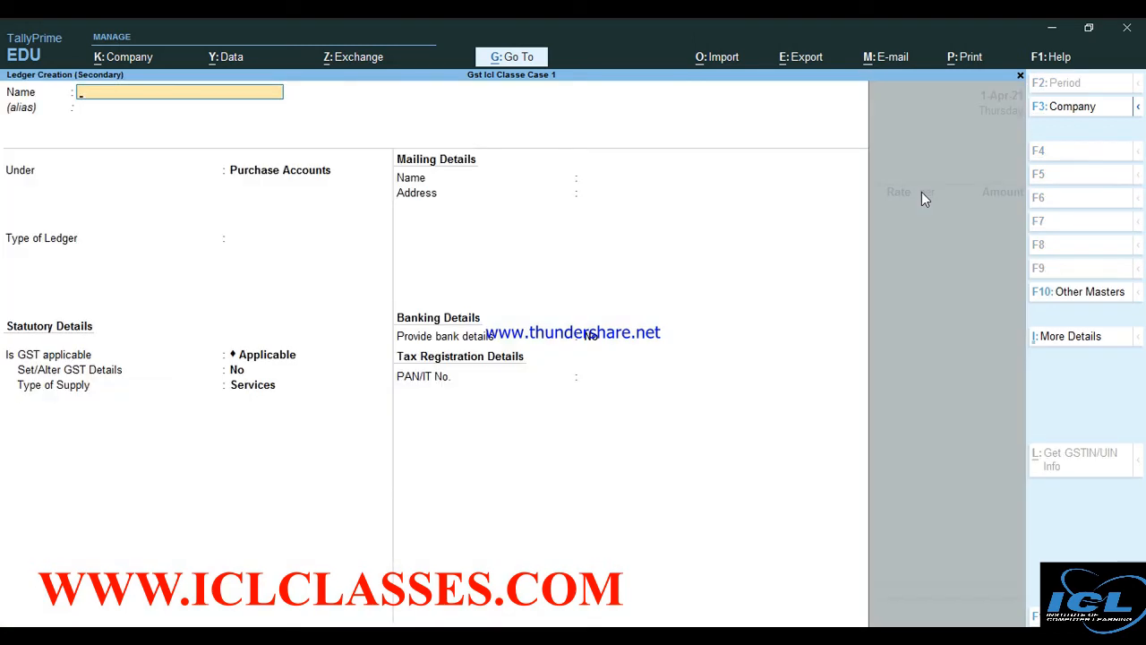
pyautogui.press('Return')
pyautogui.press('Return')
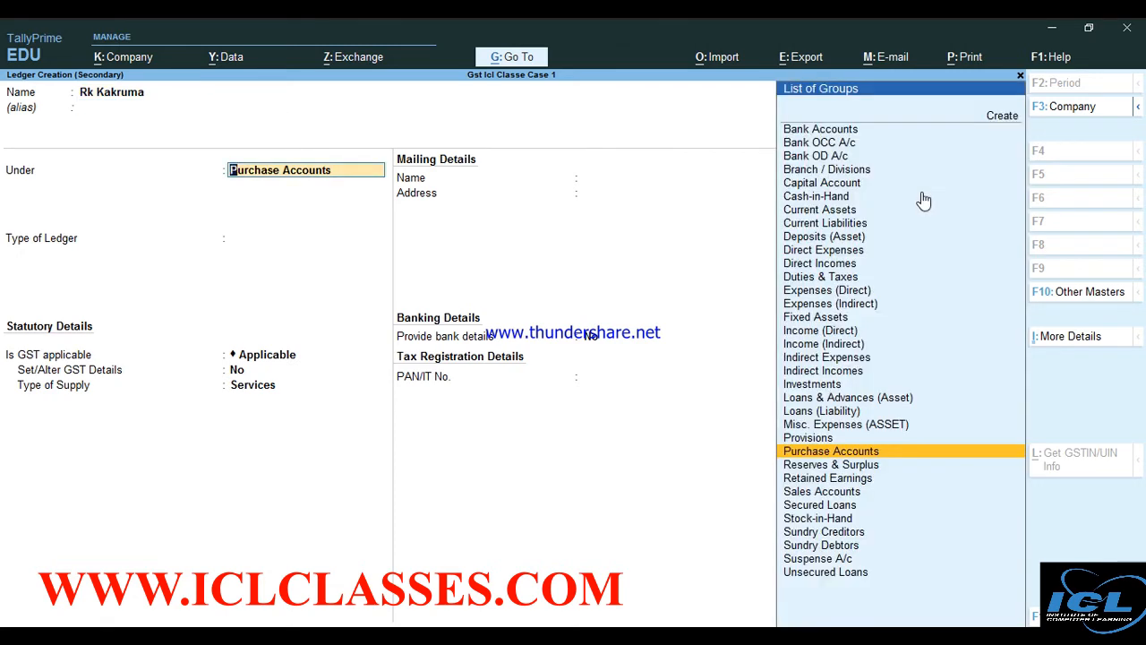
pyautogui.write('S')
pyautogui.press('Down')
pyautogui.press('Down')
pyautogui.press('Down')
pyautogui.press('Down')
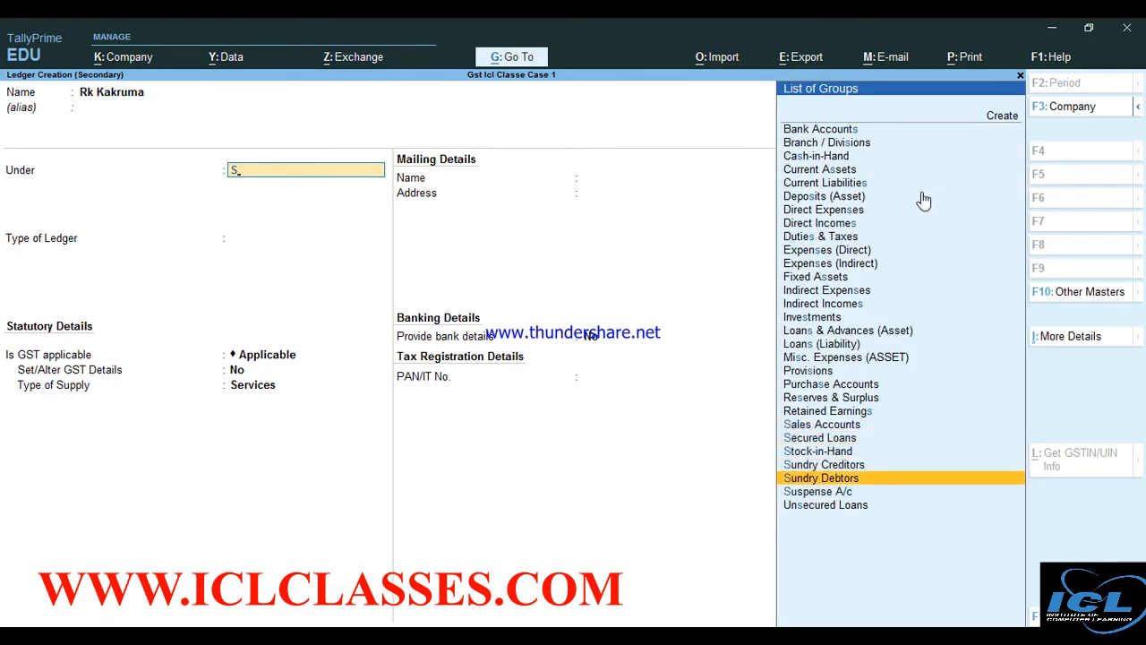
pyautogui.press('Return')
pyautogui.press('Return')
pyautogui.press('Return')
pyautogui.press('Return')
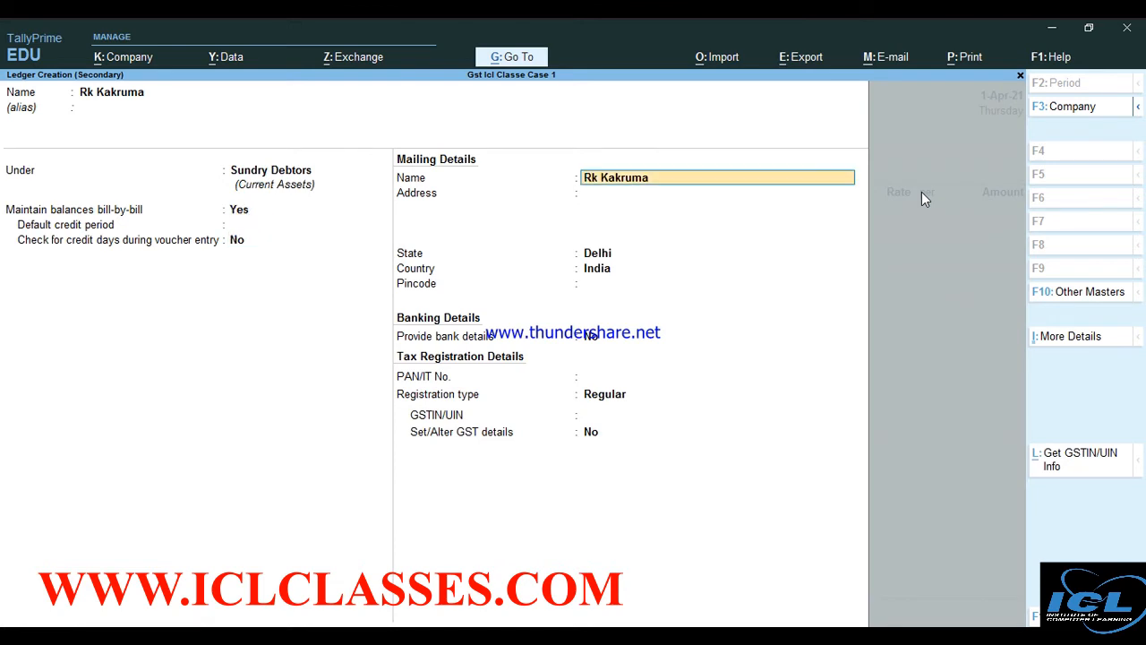
pyautogui.press('Return')
# Enter the customer's three-line mailing address in the new ledger
pyautogui.write('Cp')
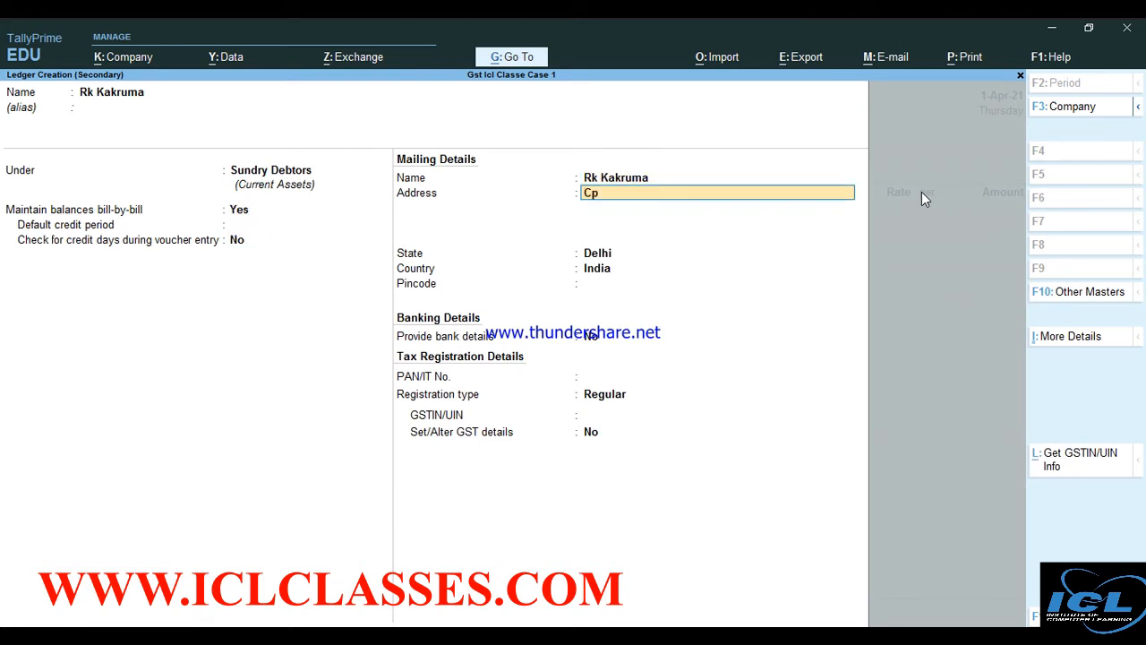
pyautogui.press('Return')
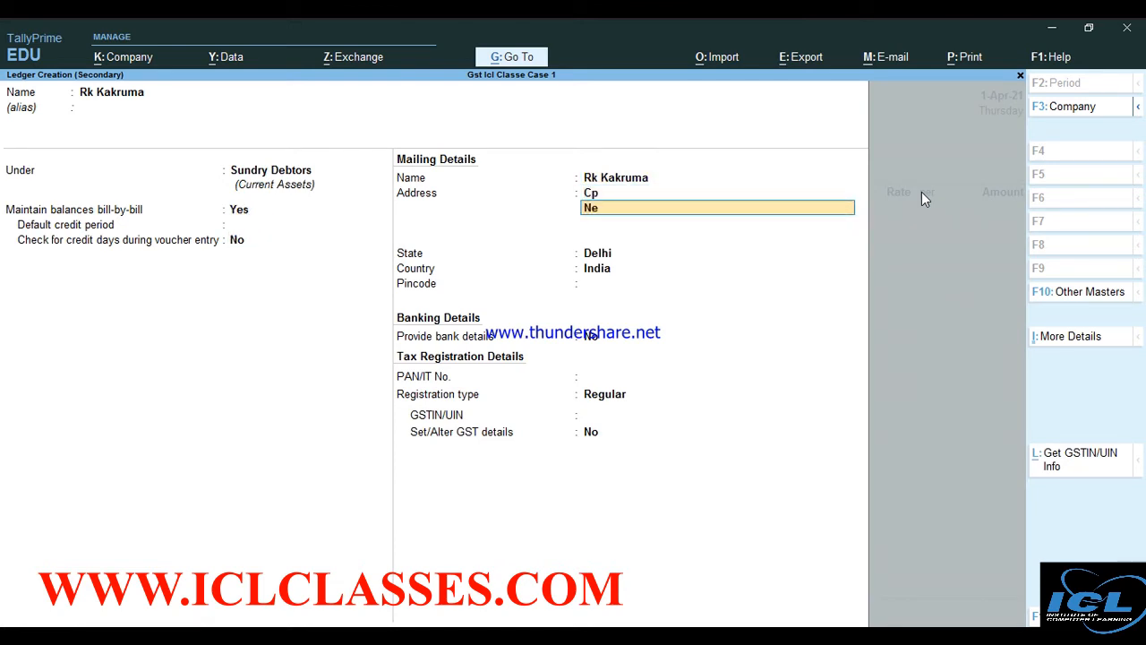
pyautogui.press('Return')
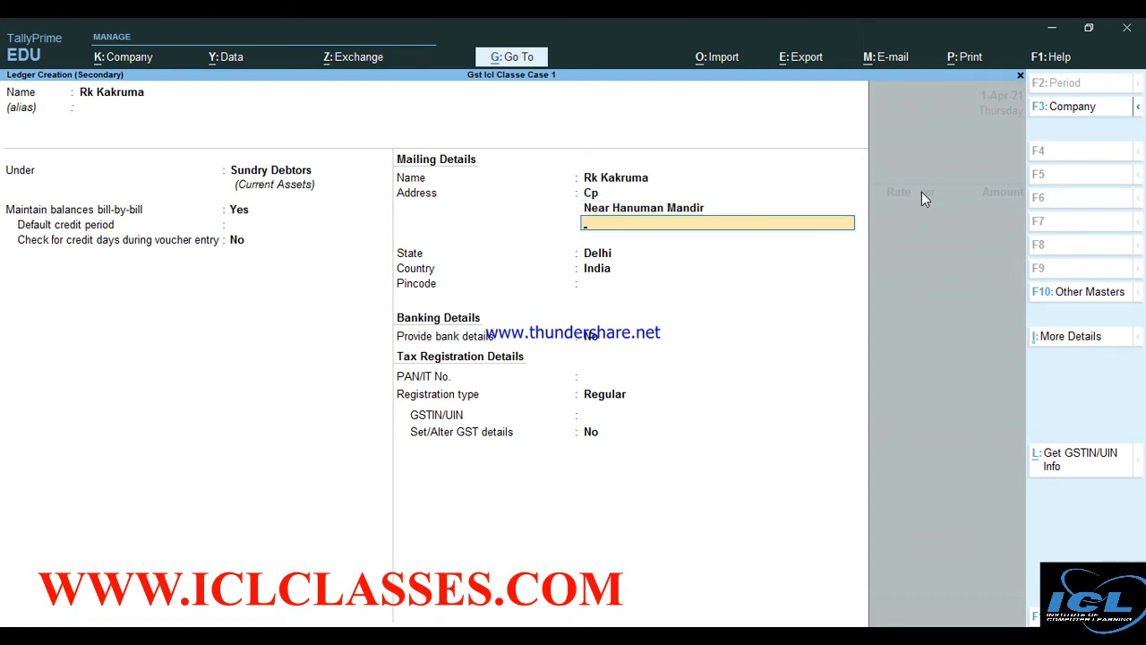
pyautogui.press('Return')
pyautogui.press('Return')
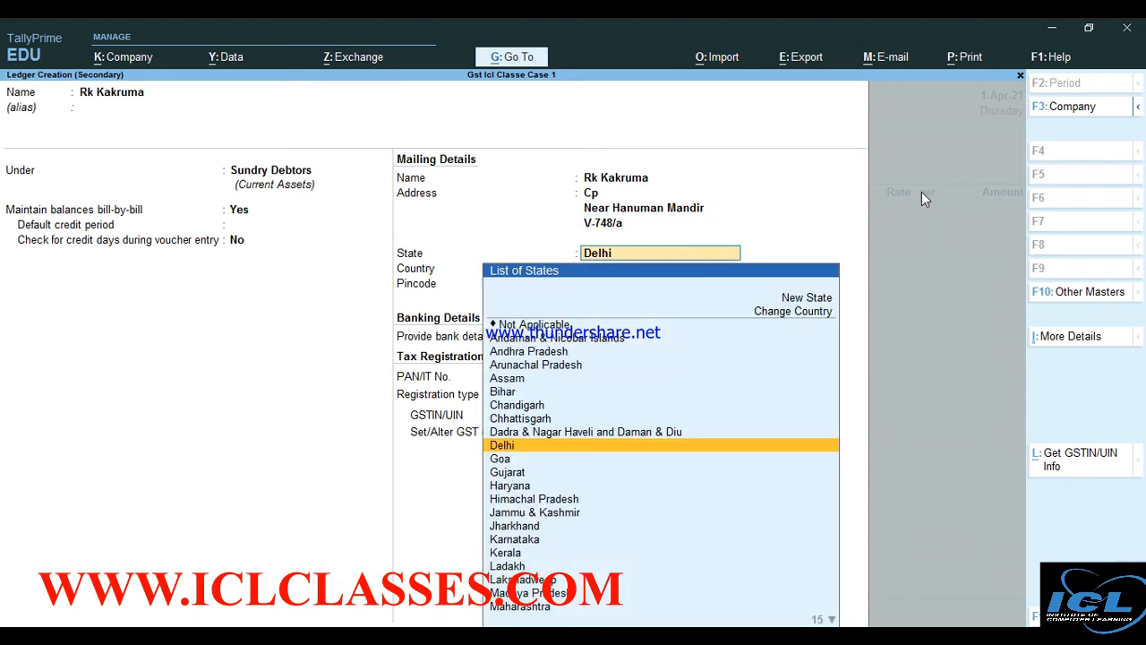
# Set state Delhi and Regular GST registration, enter the customer's GSTIN, and save the ledger
pyautogui.press('Return')
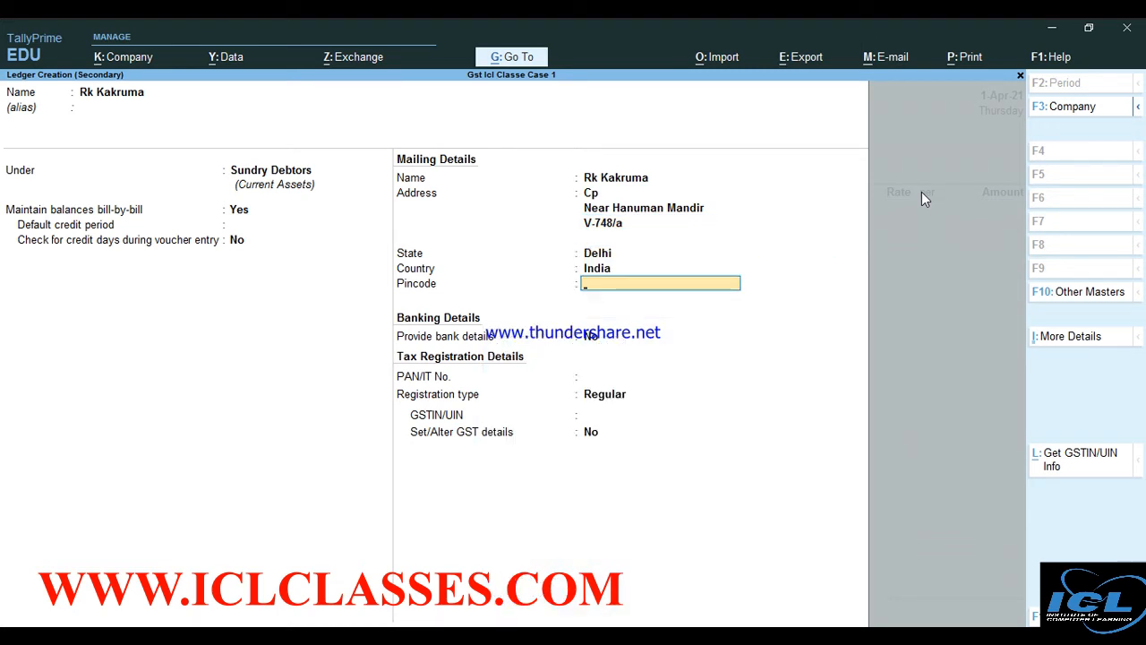
pyautogui.press('Return')
pyautogui.press('Return')
pyautogui.press('Return')
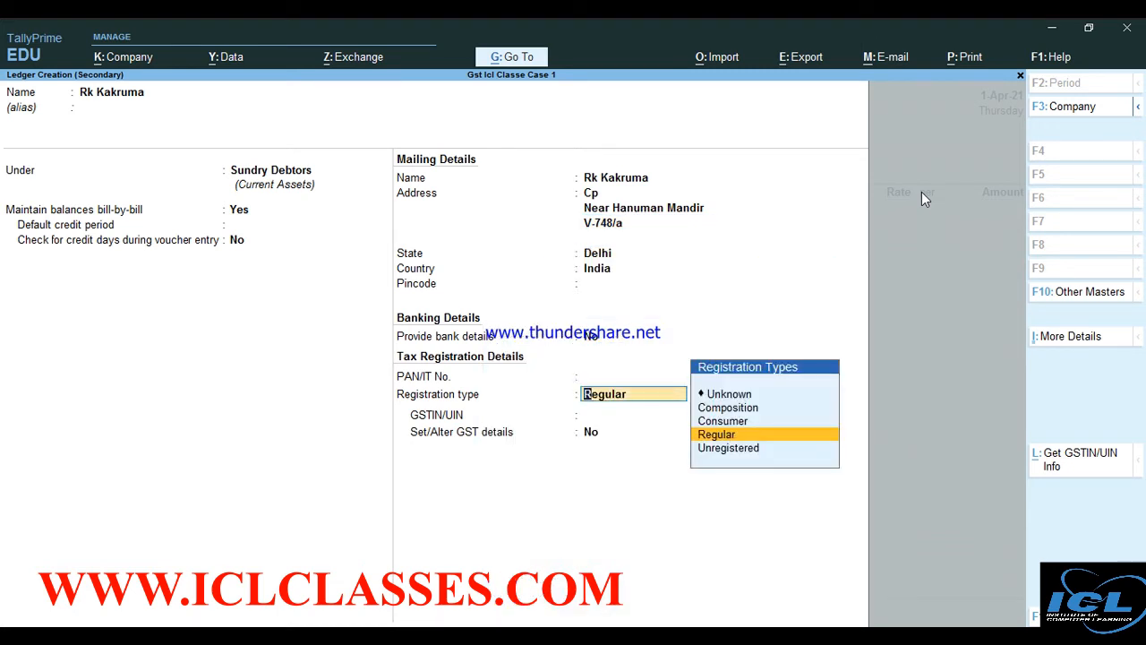
pyautogui.press('Return')
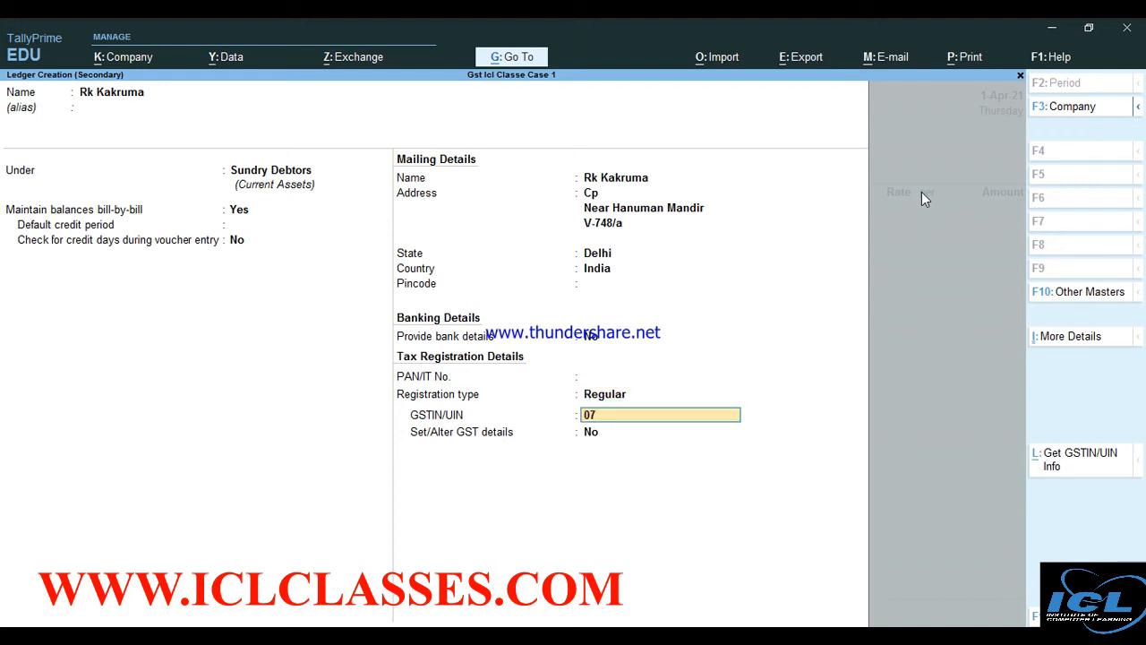
pyautogui.press('alt')
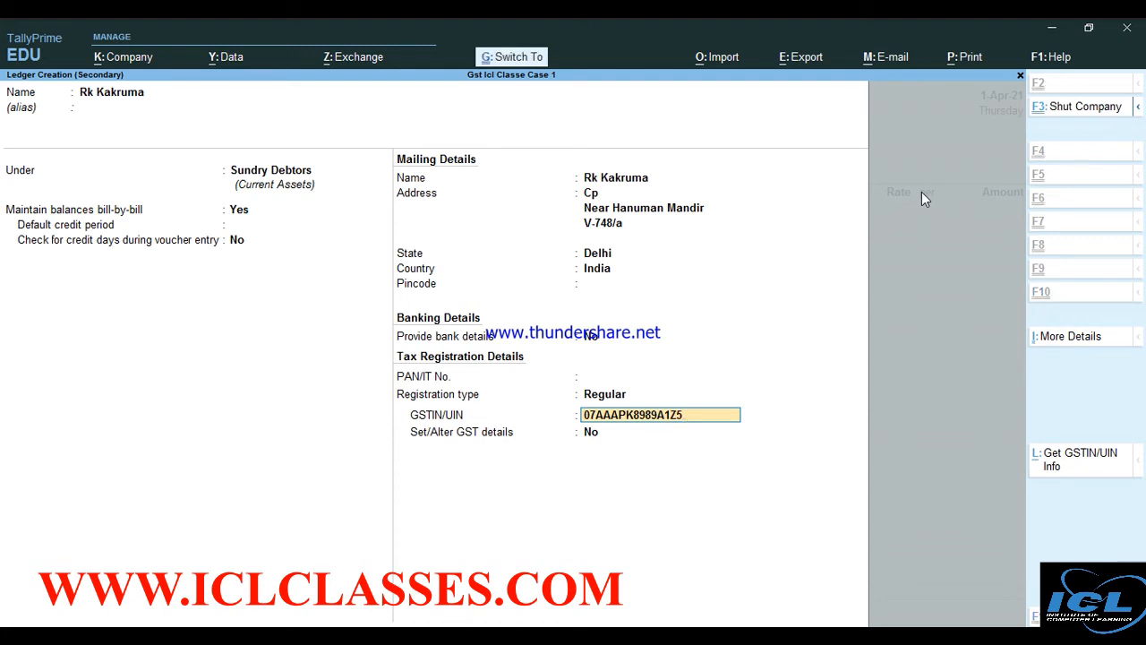
pyautogui.hotkey('ctrl', 'a')
pyautogui.press('Return')
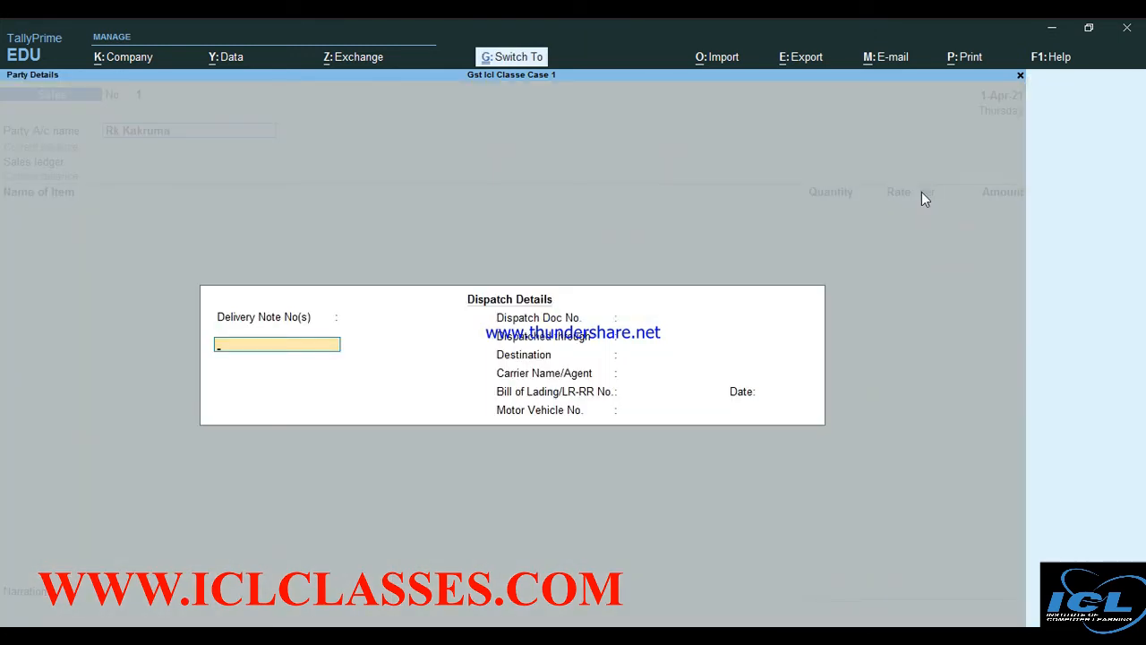
# Skip dispatch details and accept Delhi as the place of supply
pyautogui.hotkey('ctrl', 'a')
pyautogui.press('Return')
pyautogui.press('Return')
pyautogui.press('Return')
pyautogui.press('Return')
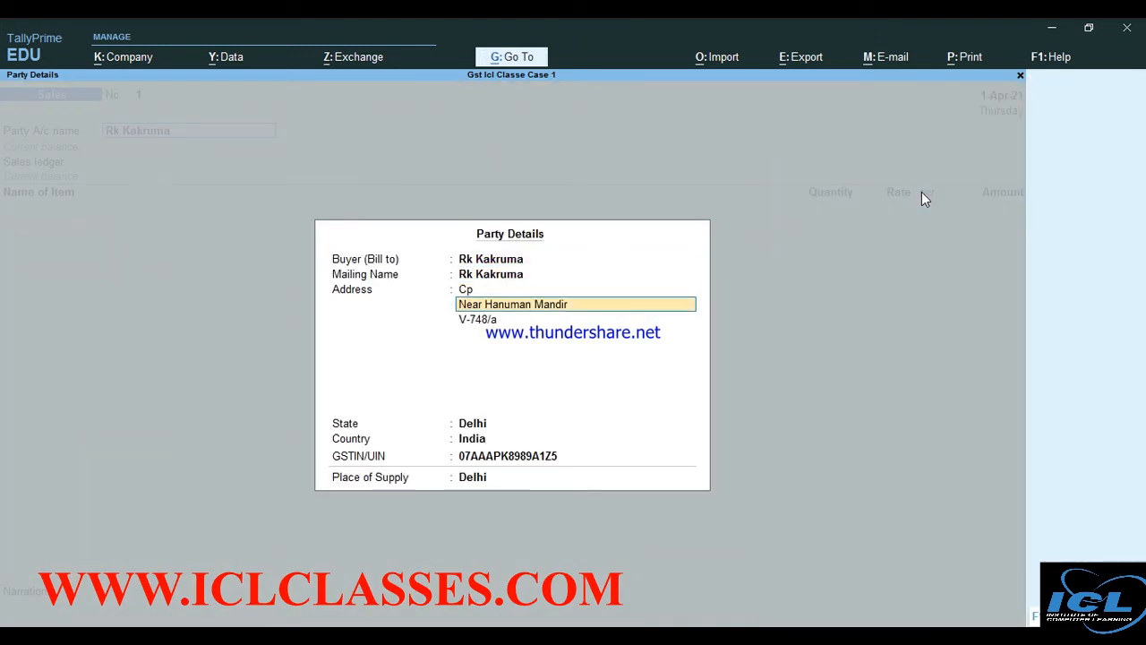
pyautogui.press('Return')
pyautogui.press('Return')
pyautogui.press('Return')
pyautogui.press('Return')
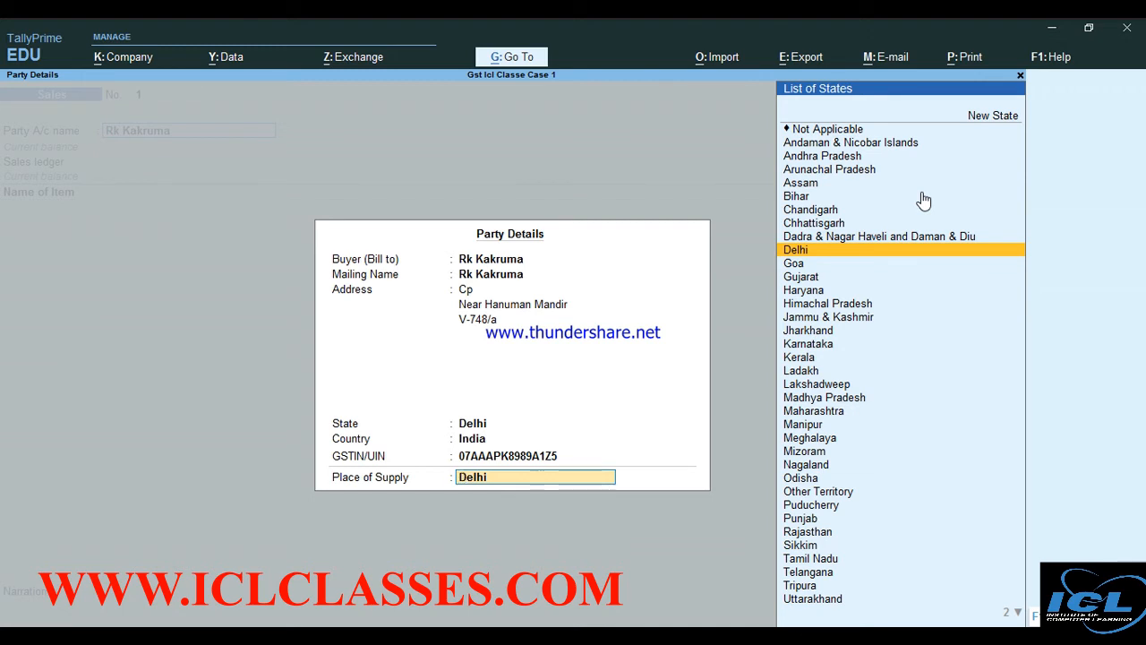
pyautogui.press('Return')
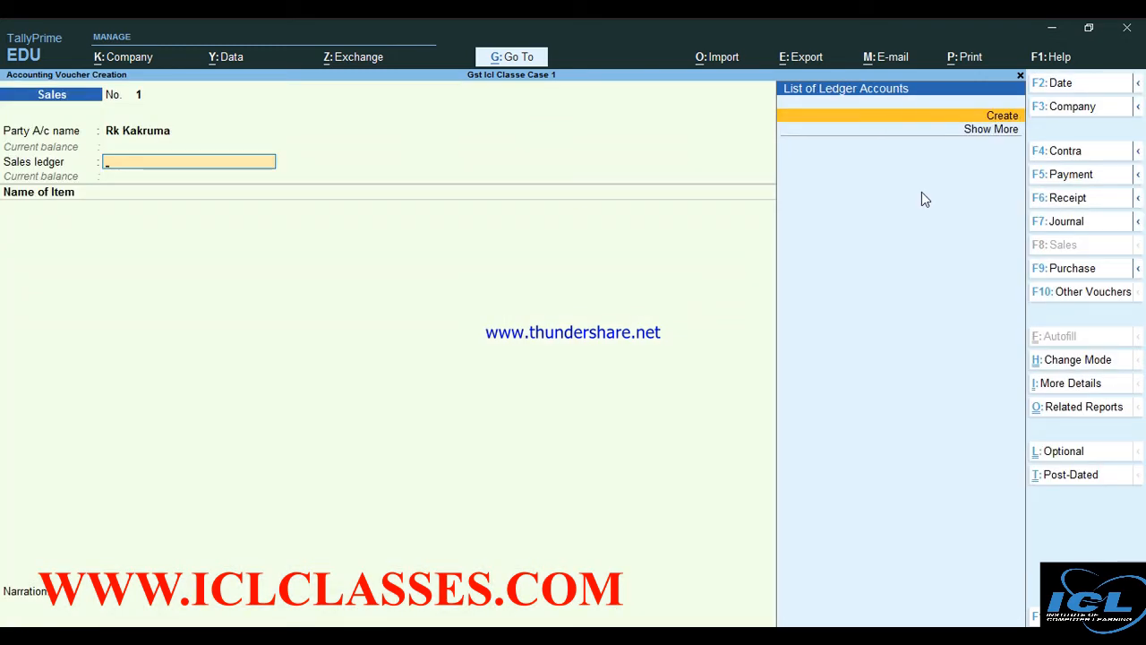
# Create a ledger named 'Sales' under Sales Accounts and save it
pyautogui.hotkey('alt', 'c')
pyautogui.write('Sales')
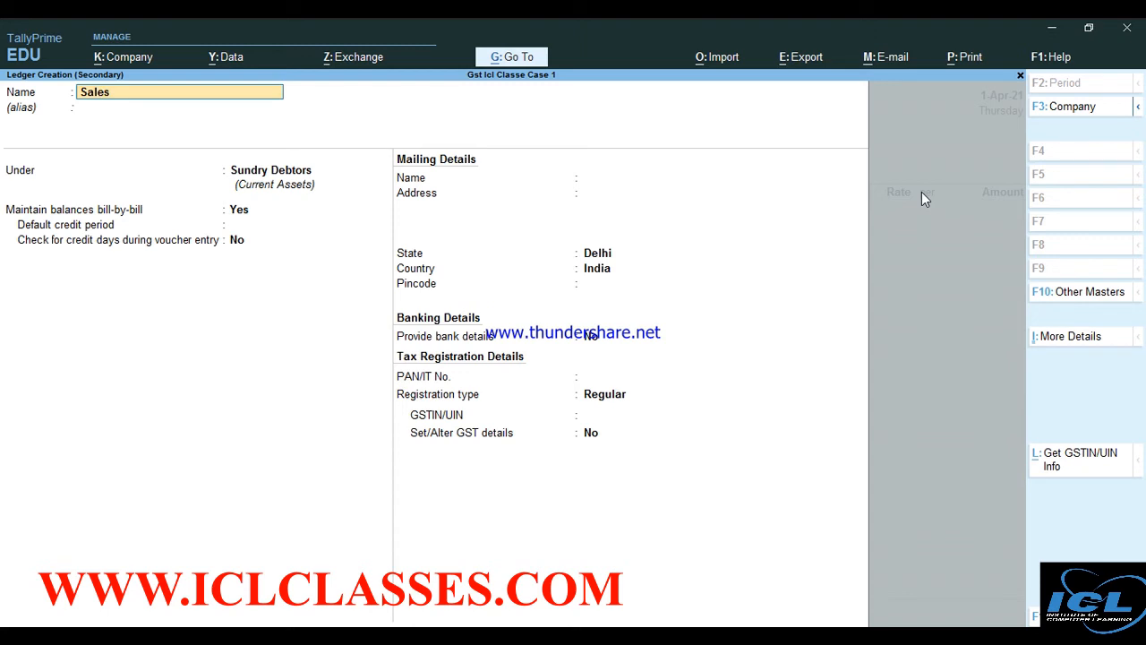
pyautogui.press('Return')
pyautogui.press('Return')
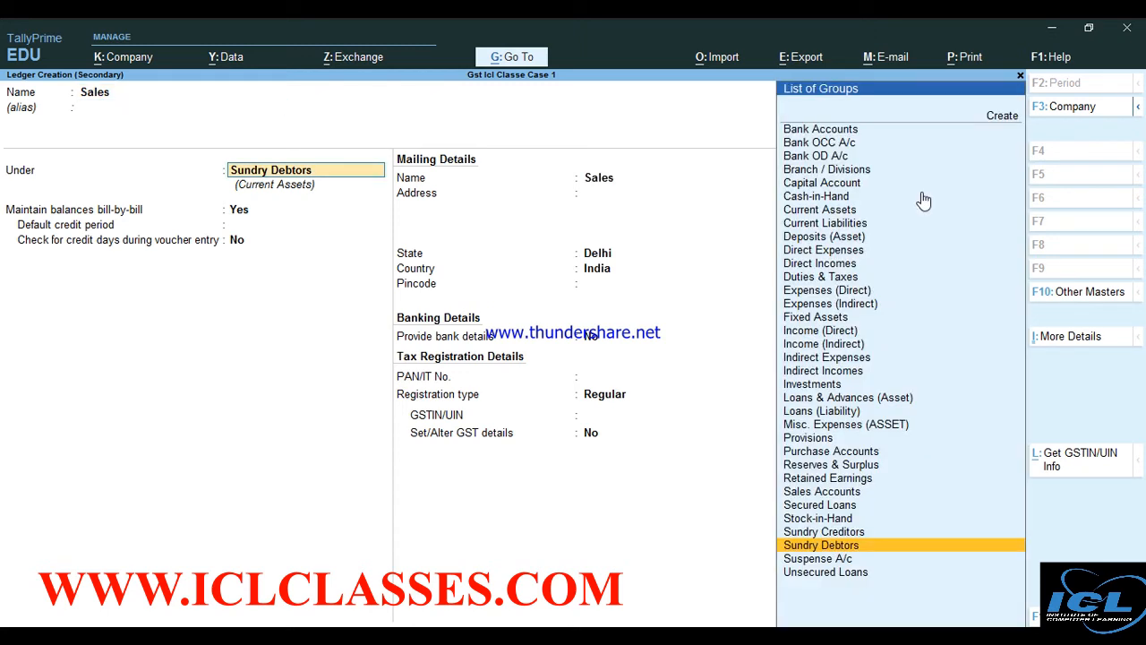
pyautogui.write('S')
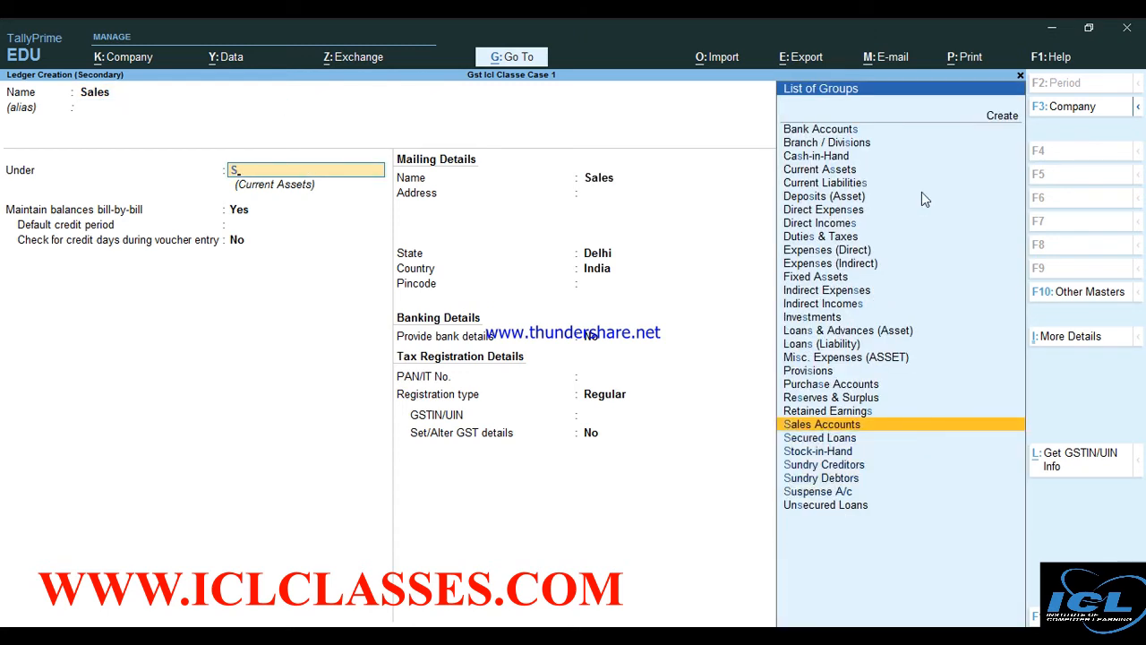
pyautogui.press('Return')
pyautogui.press('Return')
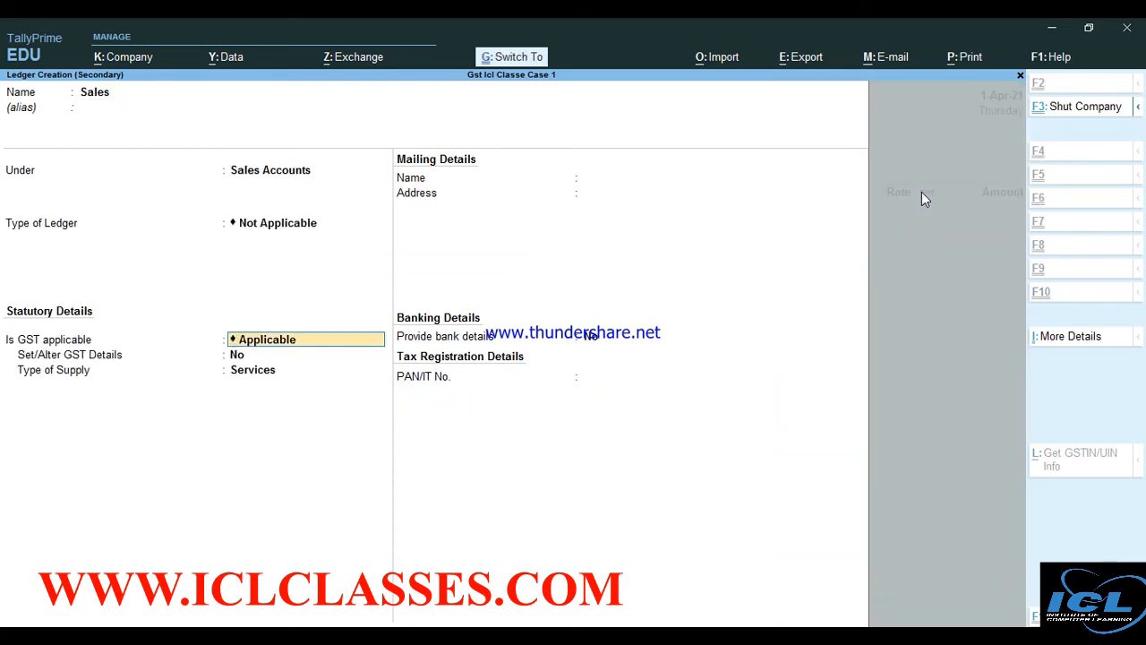
pyautogui.hotkey('ctrl', 'a')
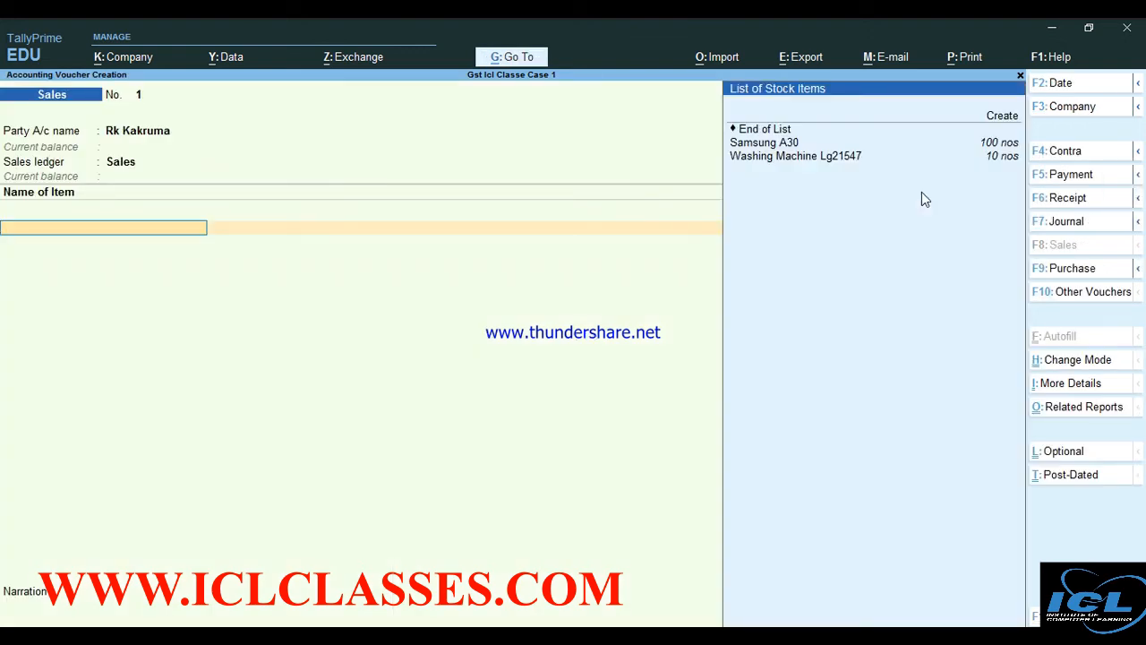
# Bill 100 nos of Samsung A30 at a rate of 26,520
pyautogui.press('Down')
pyautogui.press('Down')
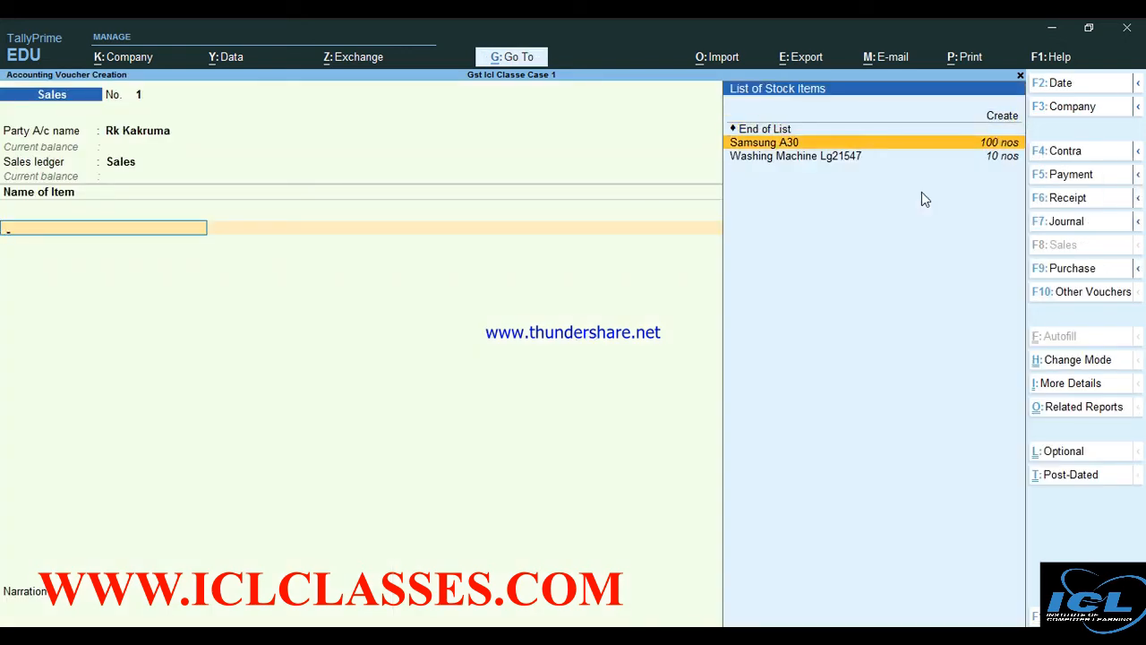
pyautogui.press('Return')
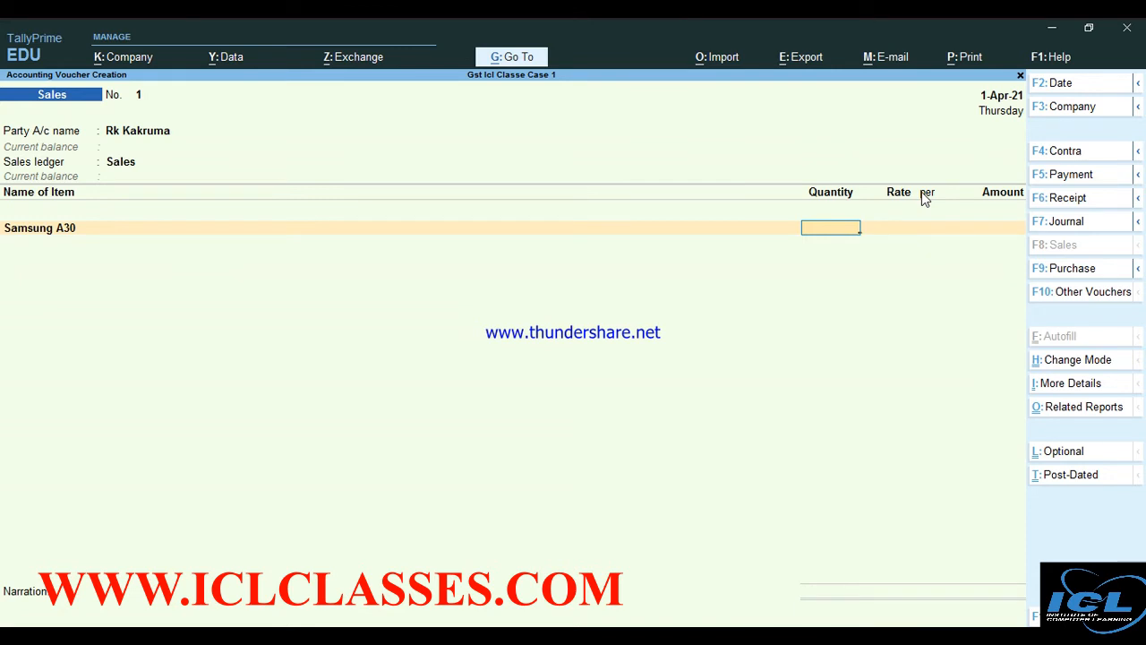
pyautogui.write('100')
pyautogui.press('Return')
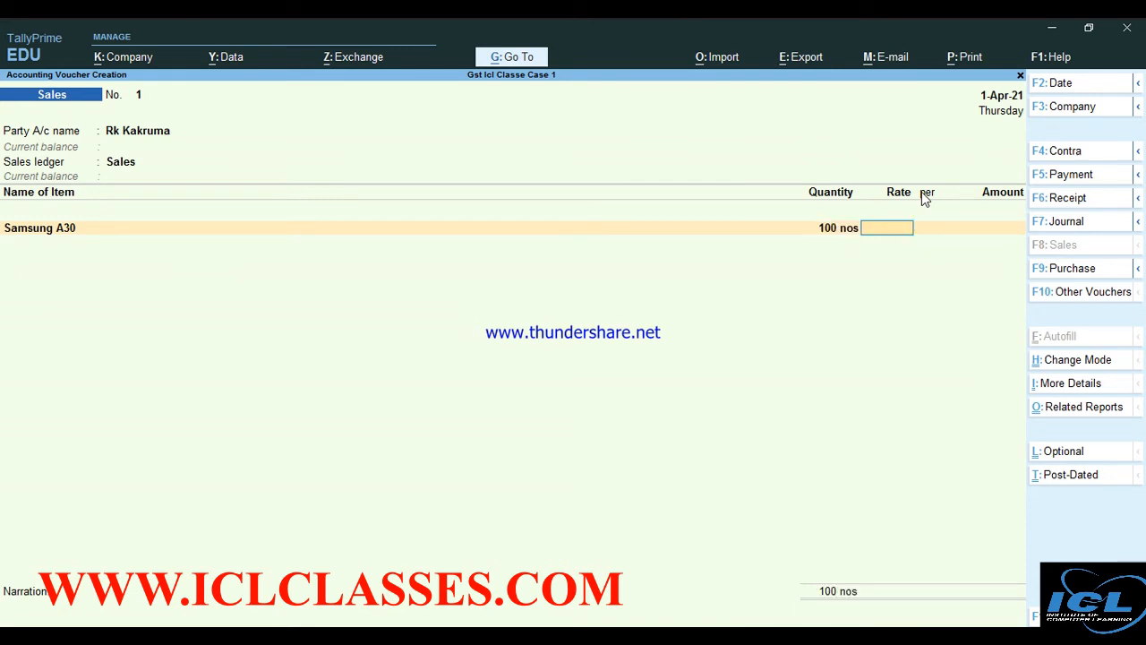
pyautogui.write('26520')
pyautogui.press('Return')
pyautogui.press('Return')
pyautogui.press('Return')
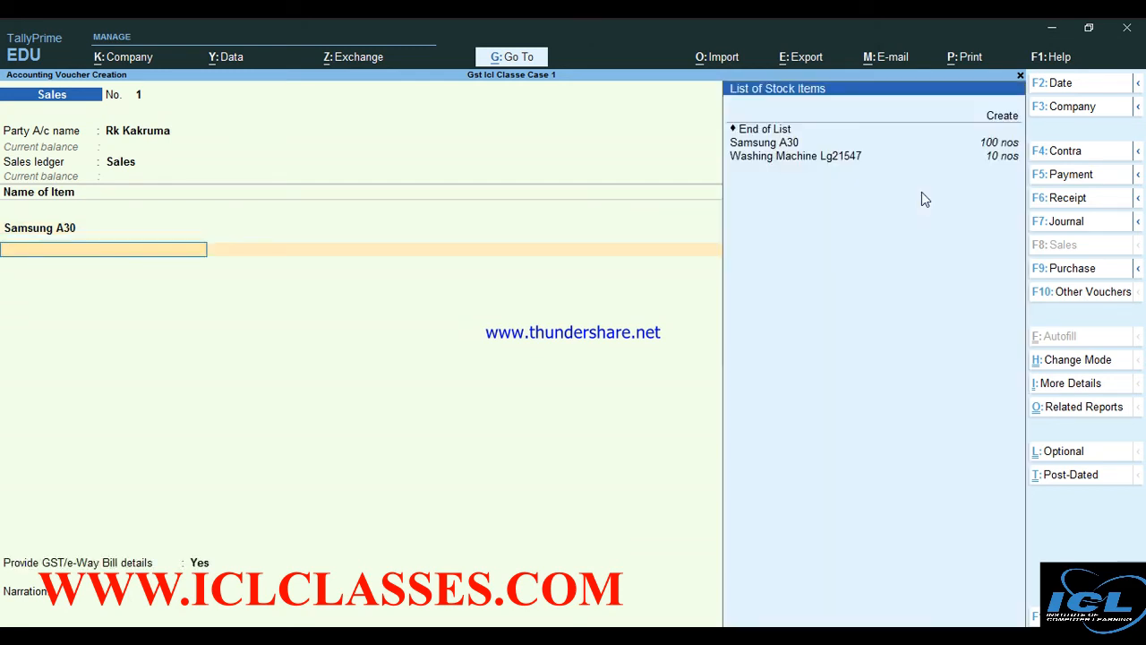
# Add 10 nos of Washing Machine Lg21547 at a rate of 9,520
pyautogui.press('Down')
pyautogui.press('Down')
pyautogui.press('Return')
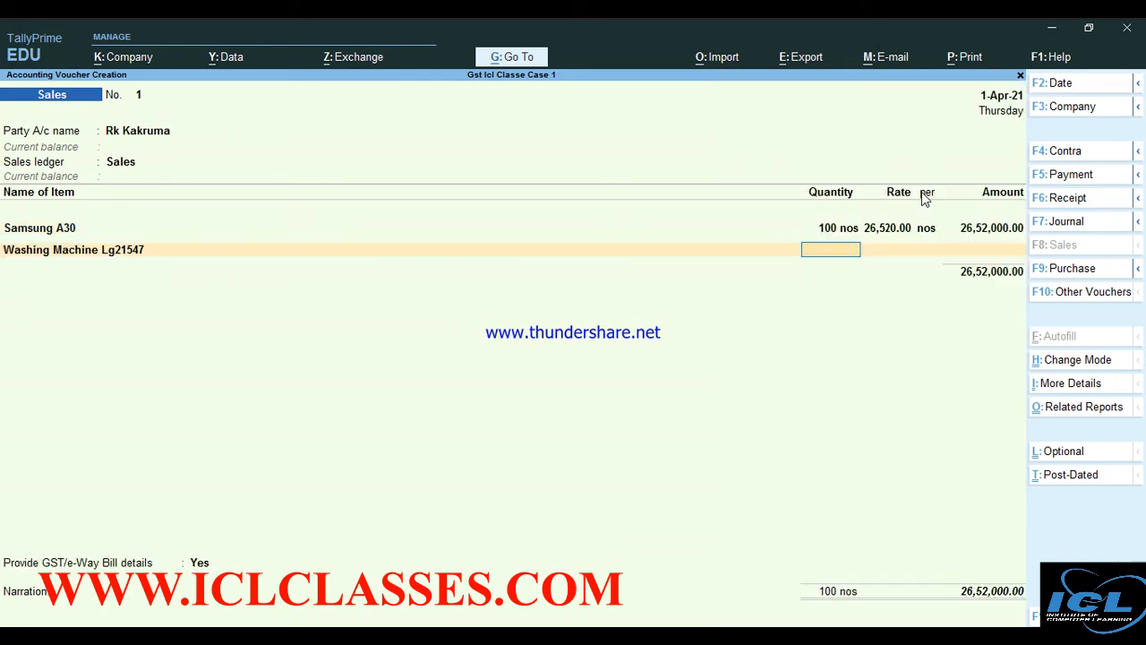
pyautogui.write('10')
pyautogui.press('Return')
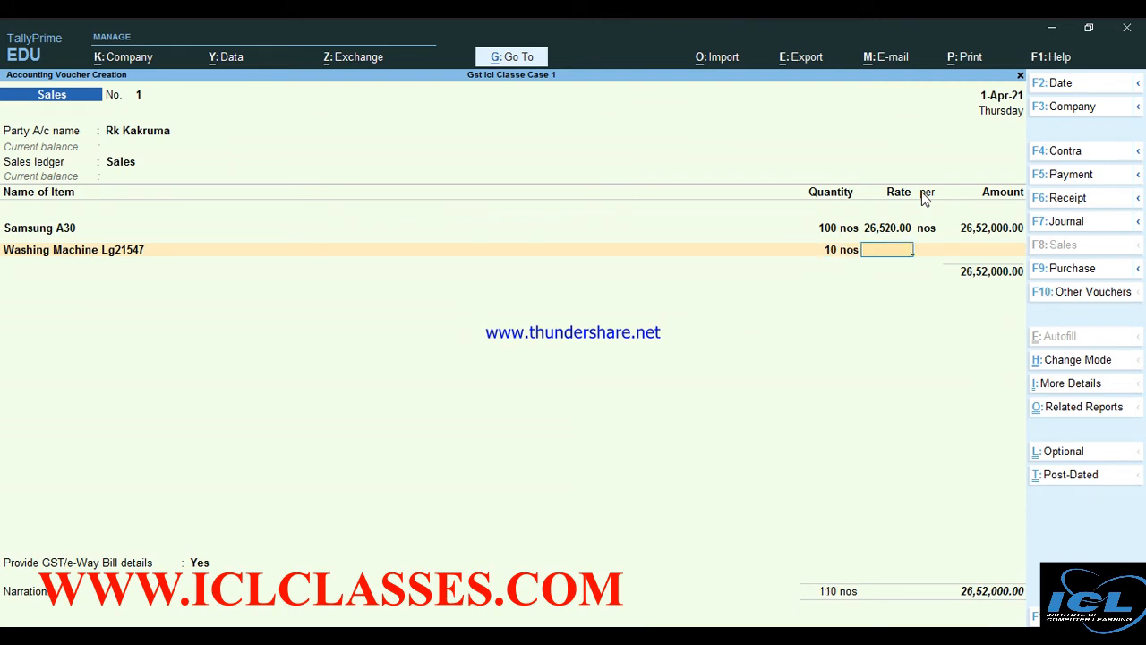
pyautogui.write('98520')
pyautogui.press('Return')
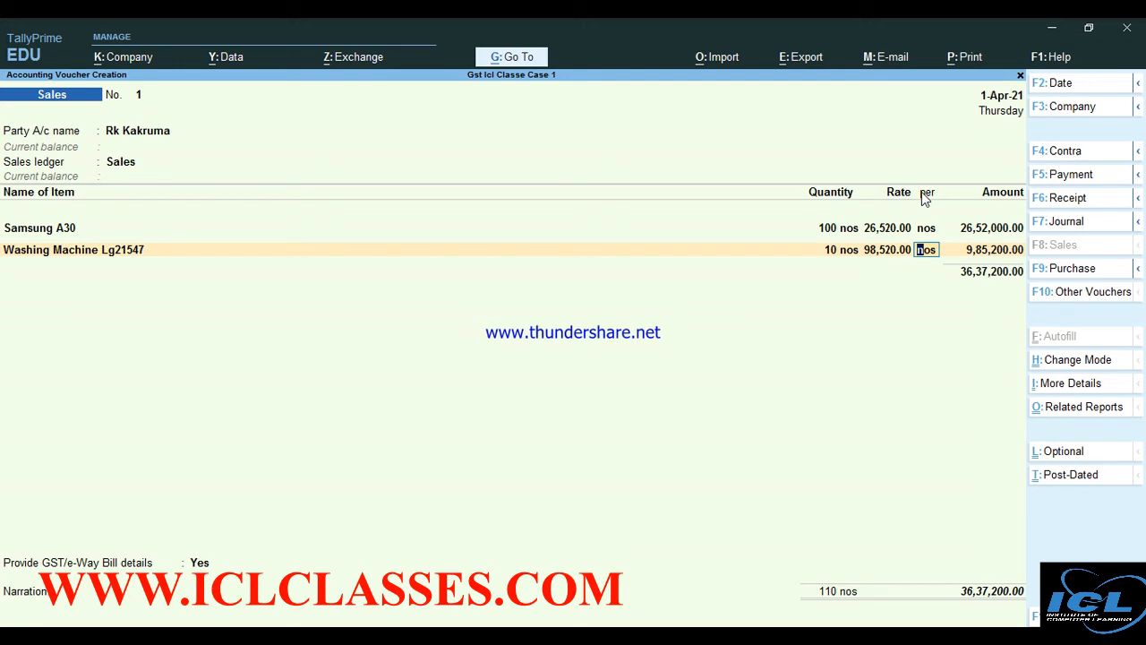
pyautogui.press('BackSpace')
pyautogui.write('9,52')
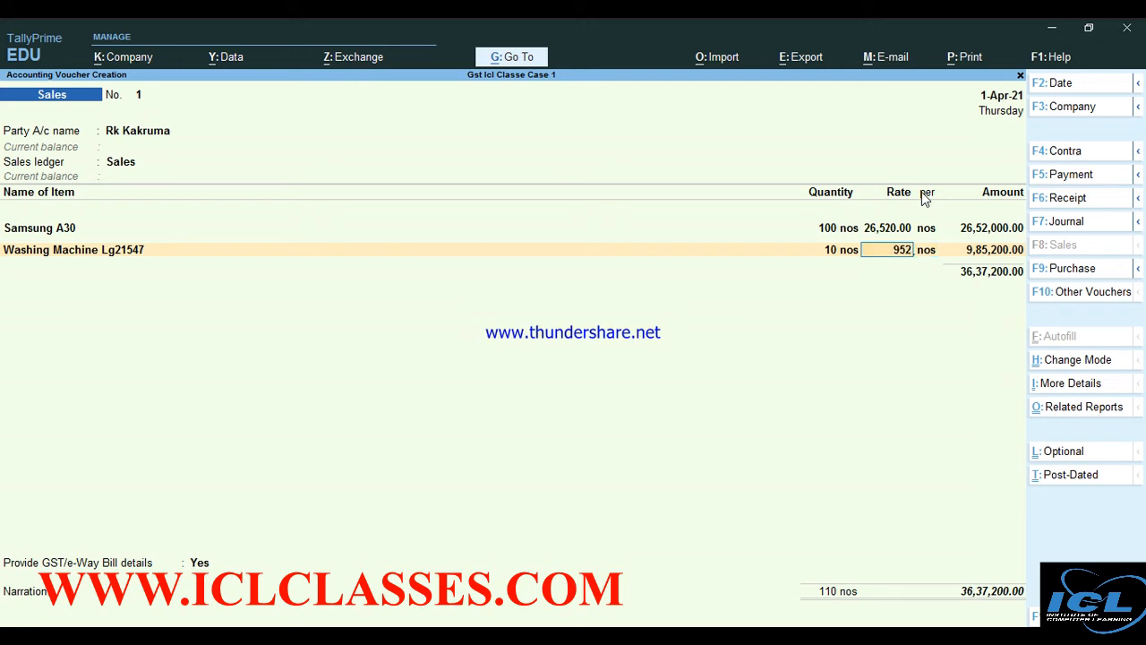
pyautogui.write('0')
pyautogui.press('Return')
pyautogui.press('Return')
pyautogui.press('Return')
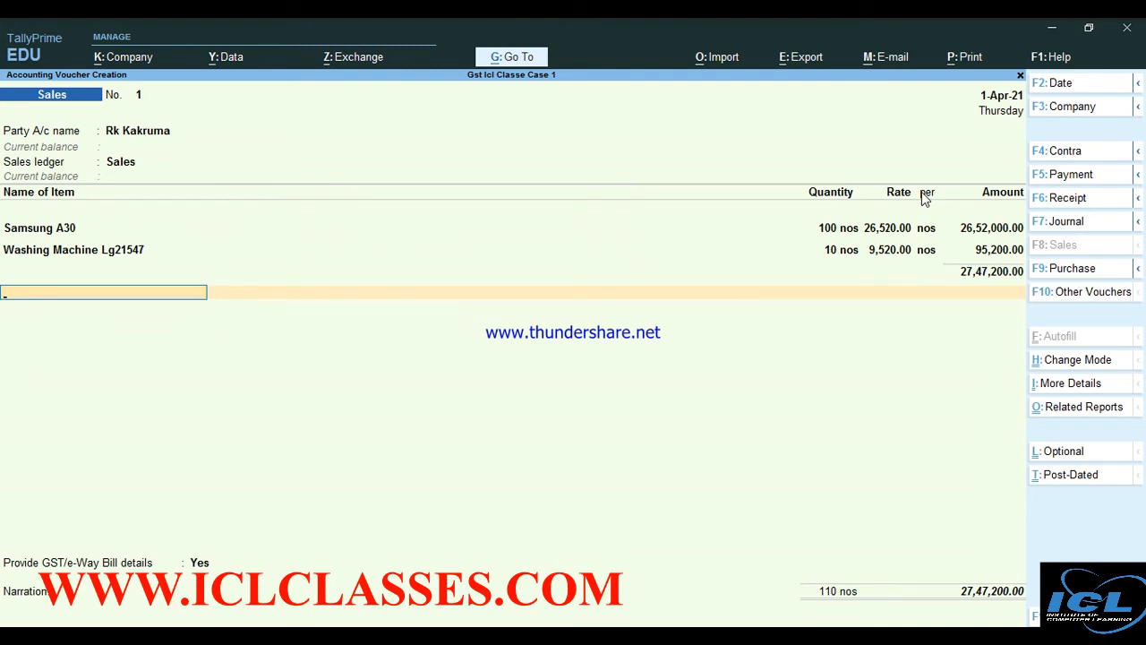
# Add Cgst and Sgst of 2,52,008.00 each and set e-Way Bill details to No
pyautogui.write('cg')
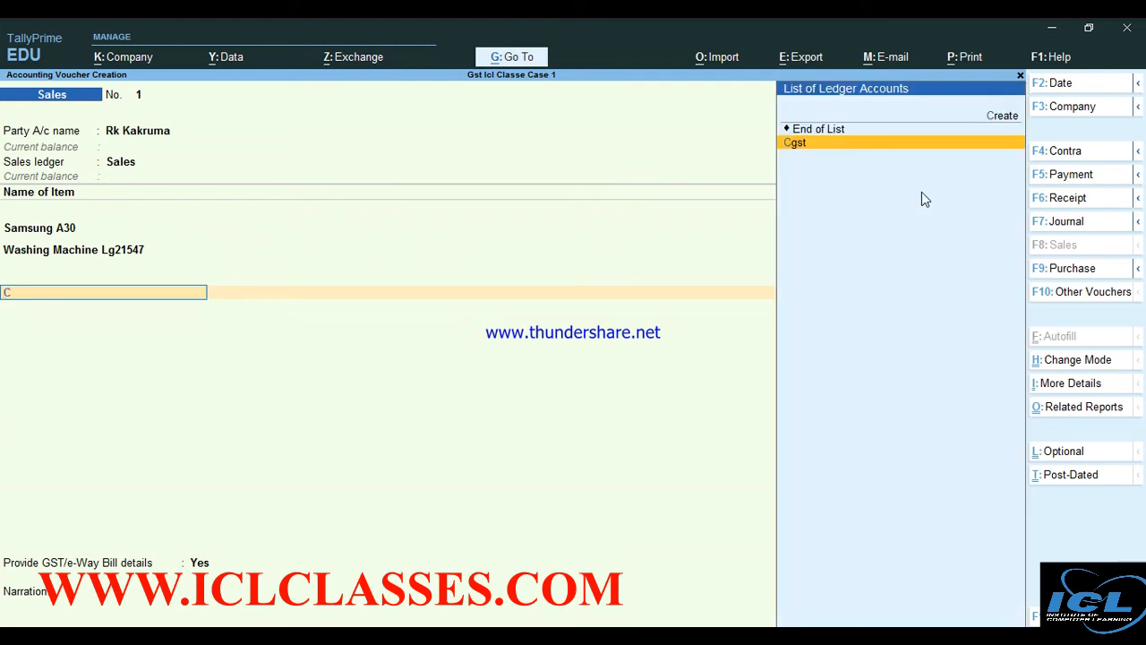
pyautogui.press('Return')
pyautogui.press('Return')
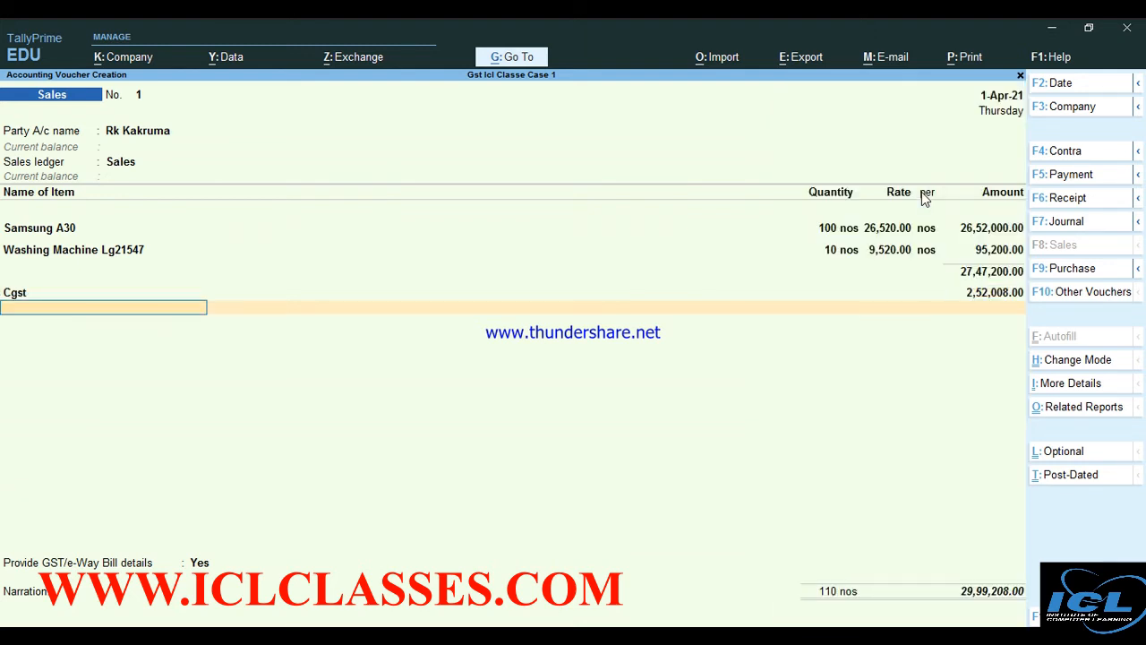
pyautogui.write('S')
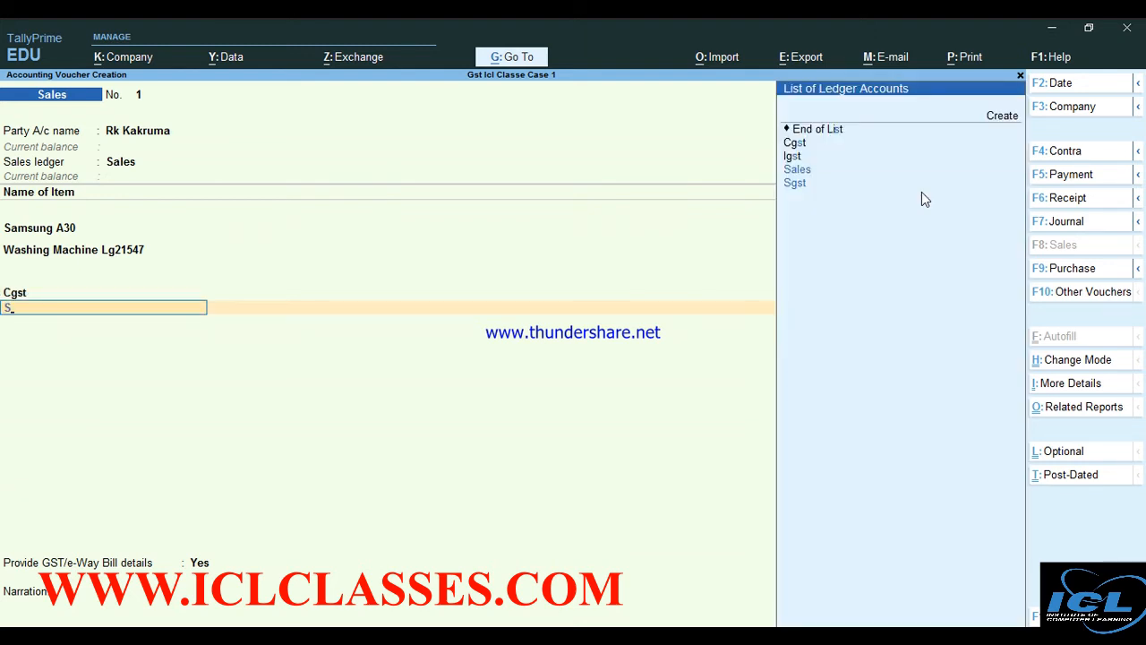
pyautogui.press('Return')
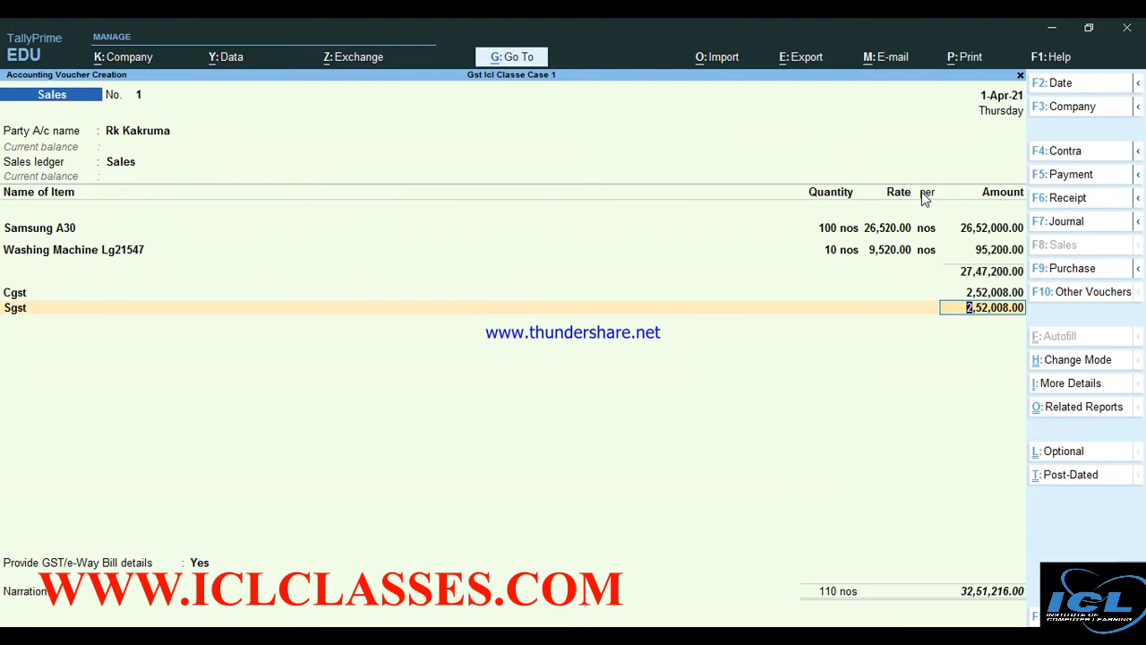
pyautogui.press('Return')
pyautogui.press('Return')
pyautogui.press('n')
pyautogui.press('Return')
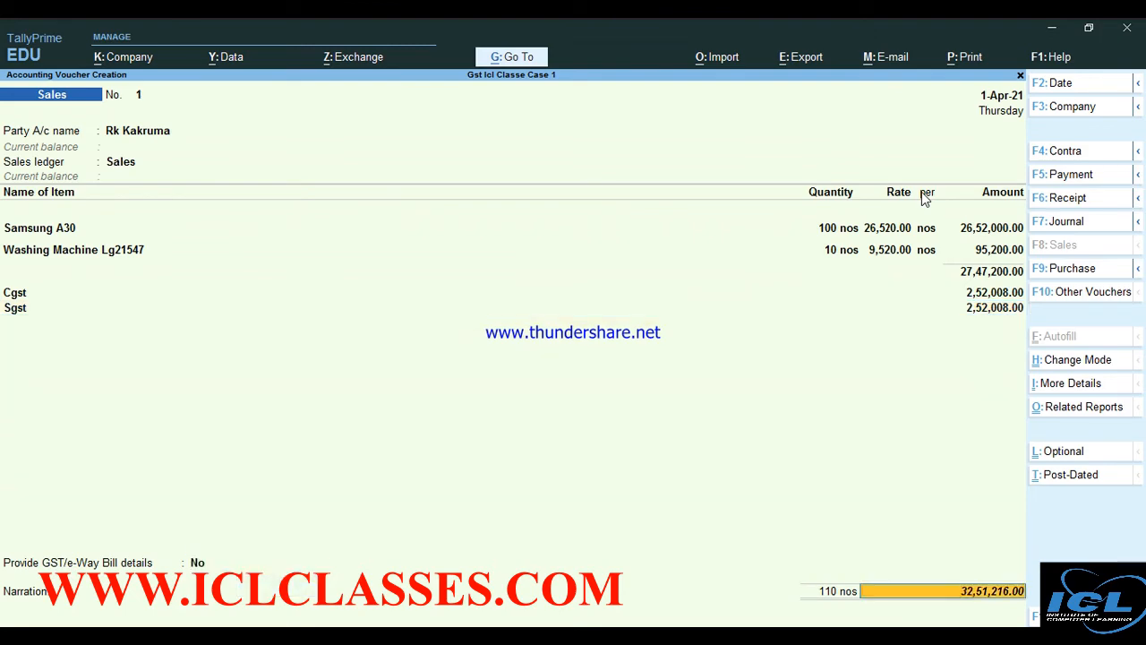
pyautogui.press('Return')
pyautogui.press('Return')
# Accept the new bill reference and save Sales voucher No. 1 for 32,51,216.00
pyautogui.press('Return')
pyautogui.press('Return')
pyautogui.press('Return')
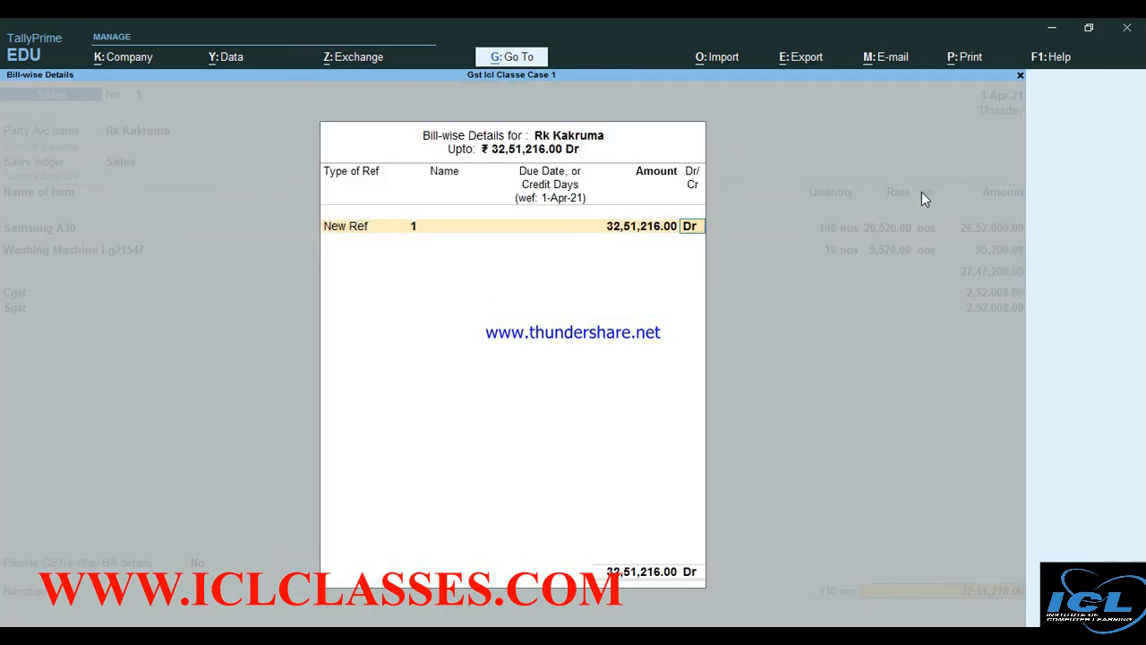
pyautogui.press('Return')
pyautogui.press('Return')
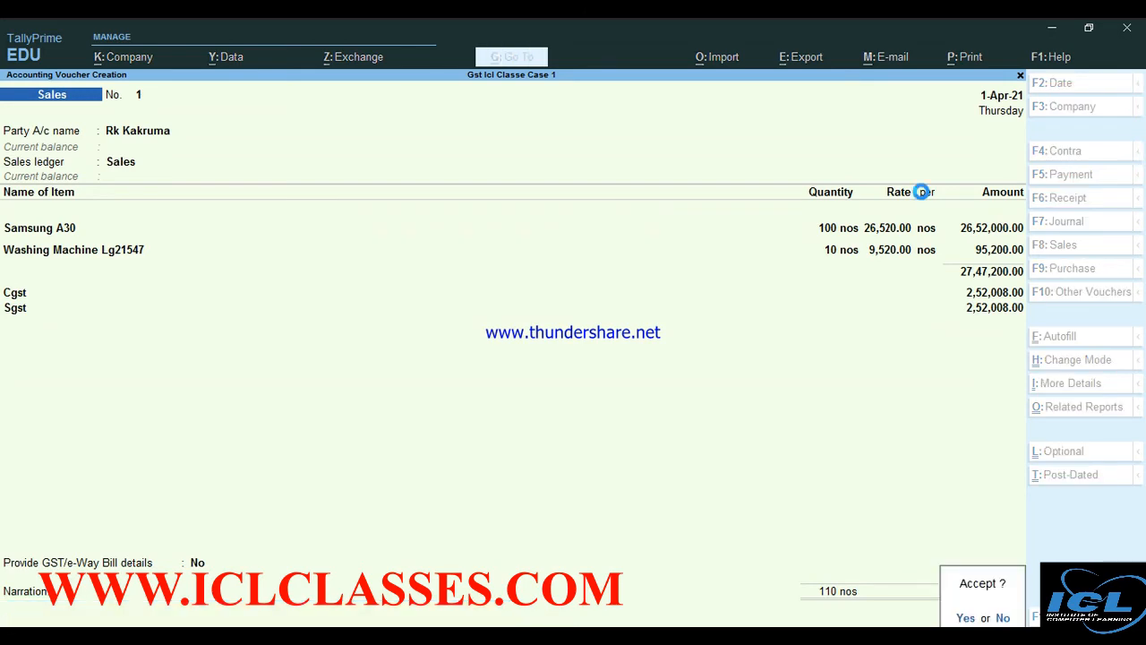
pyautogui.press('Return')
pyautogui.press('Return')
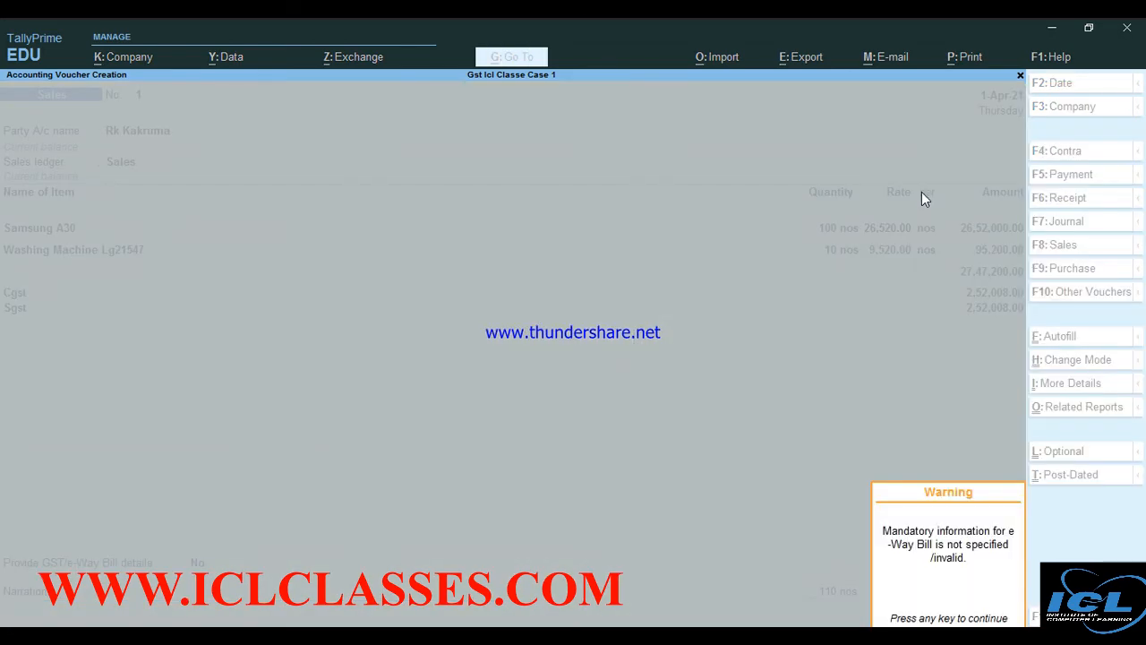
# Open the sales voucher from the Day Book and preview it zoomed in as a Tax Invoice
pyautogui.press('Return')
pyautogui.press('Escape')
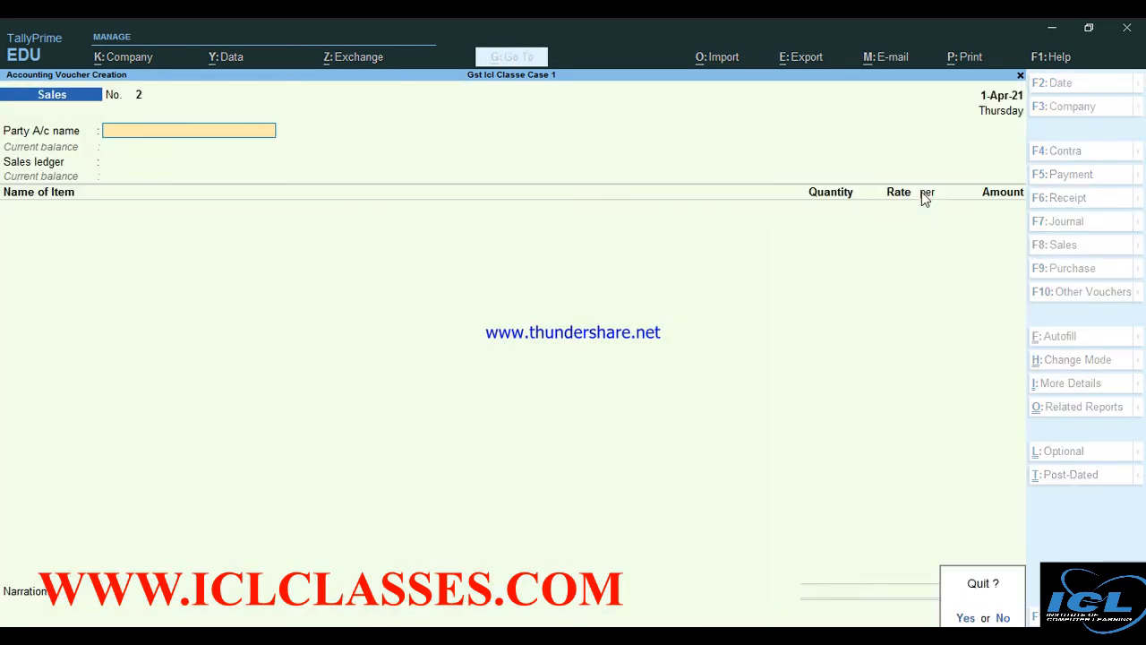
pyautogui.press('Return')
pyautogui.press('Down')
pyautogui.press('Return')
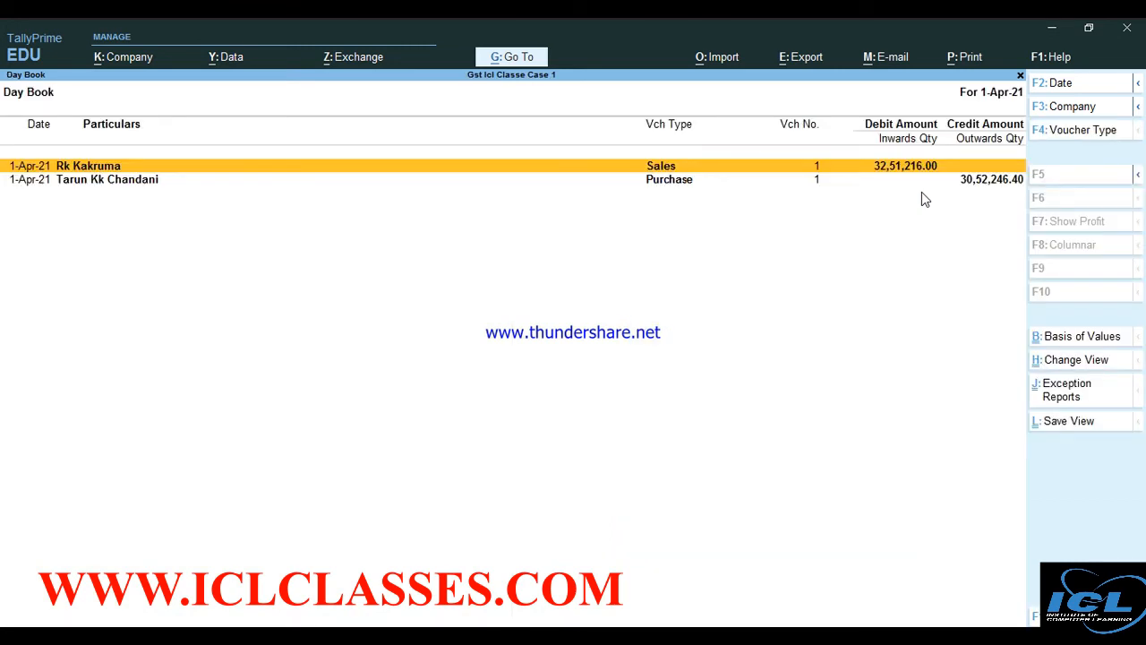
pyautogui.press('Return')
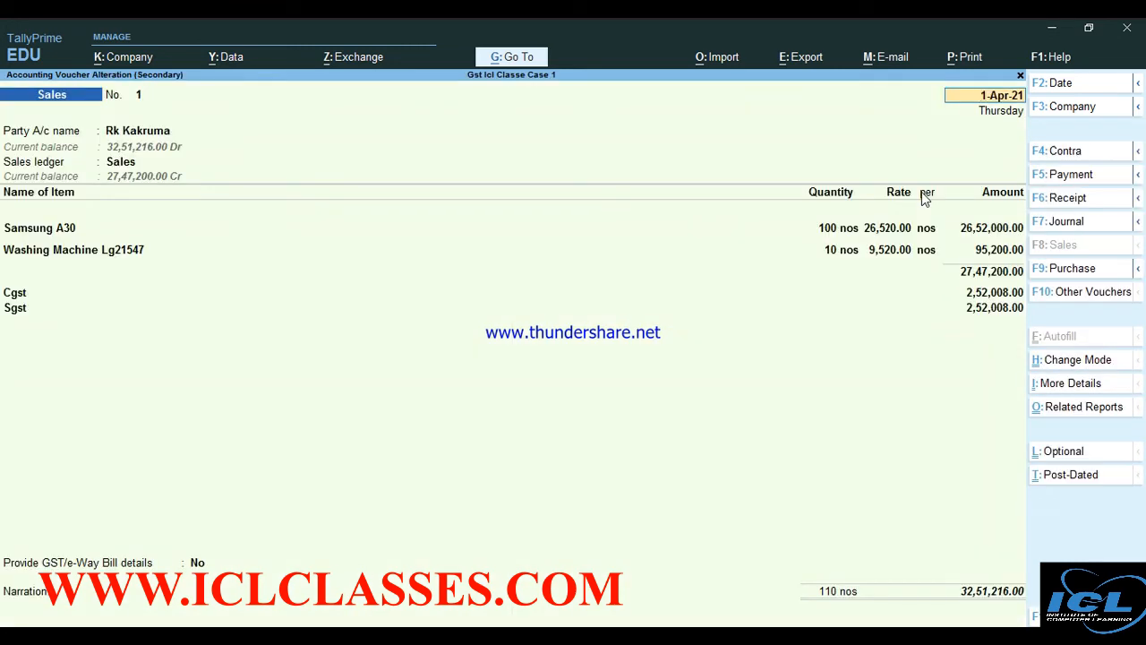
pyautogui.press('ctrl')
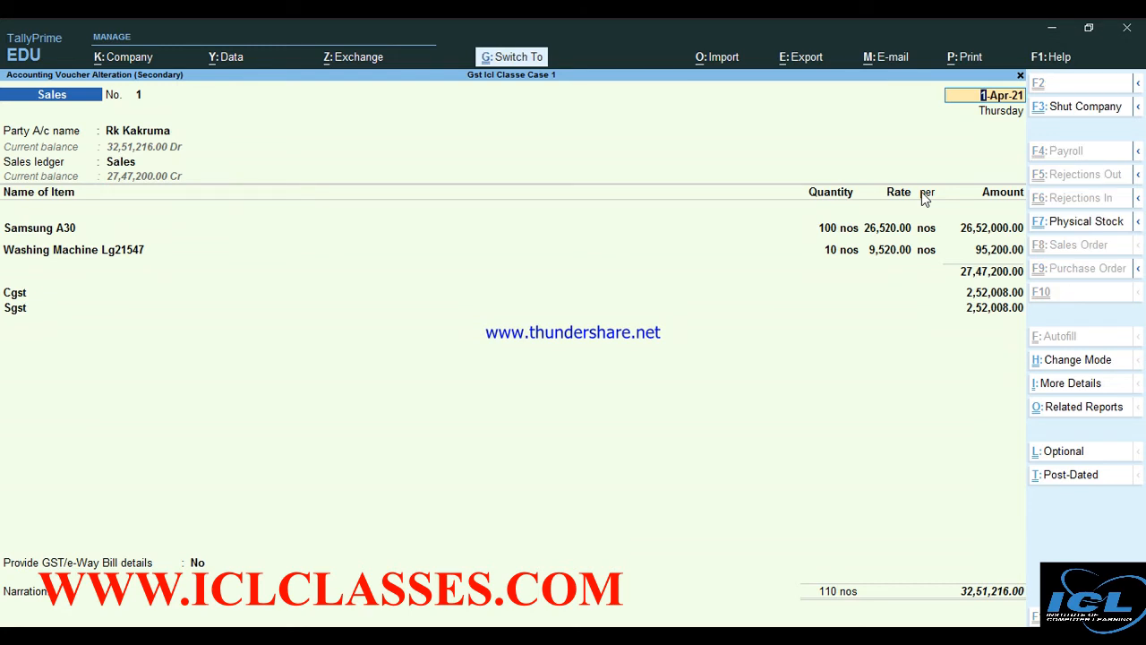
pyautogui.hotkey('ctrl', 'p')
pyautogui.press('Left')
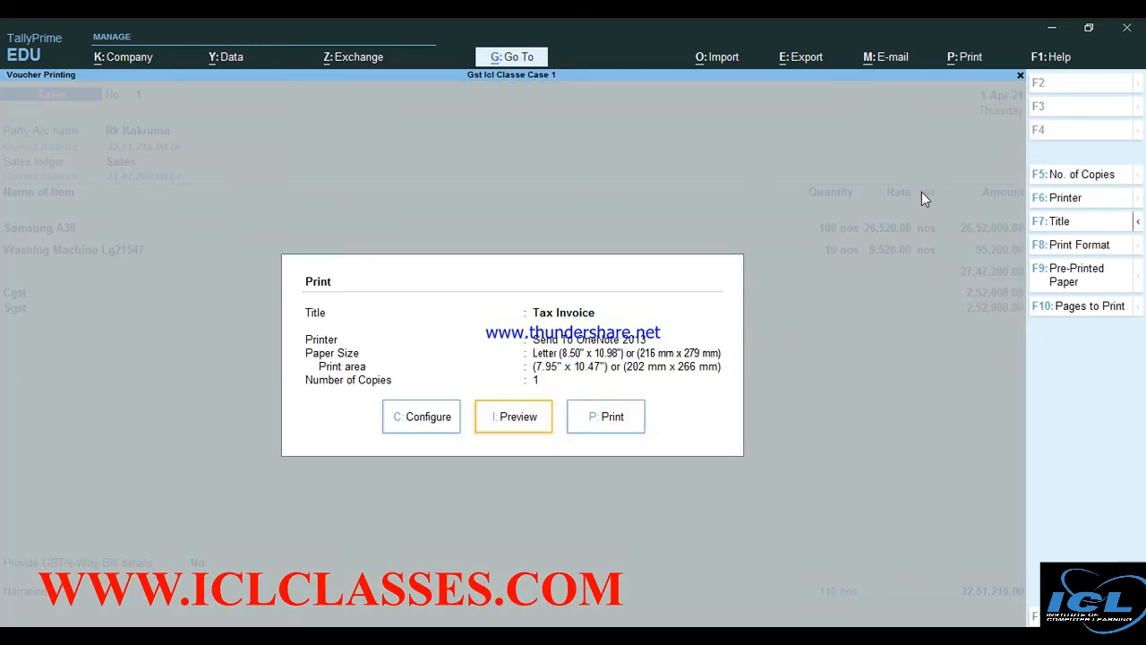
pyautogui.press('Return')
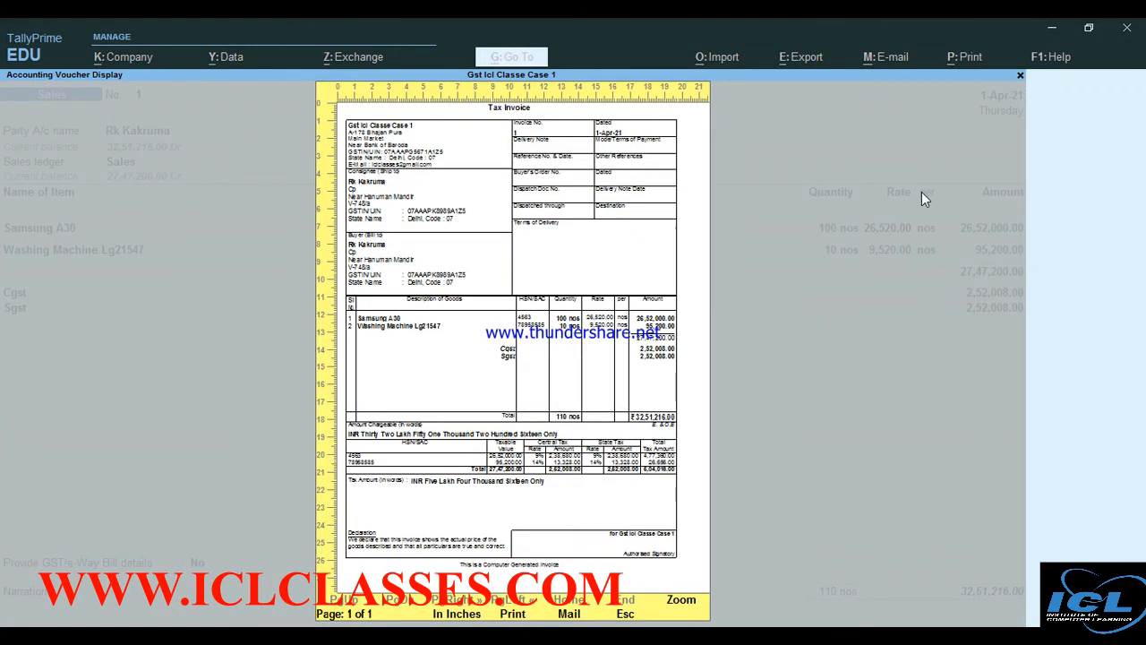
pyautogui.hotkey('alt', 'z')
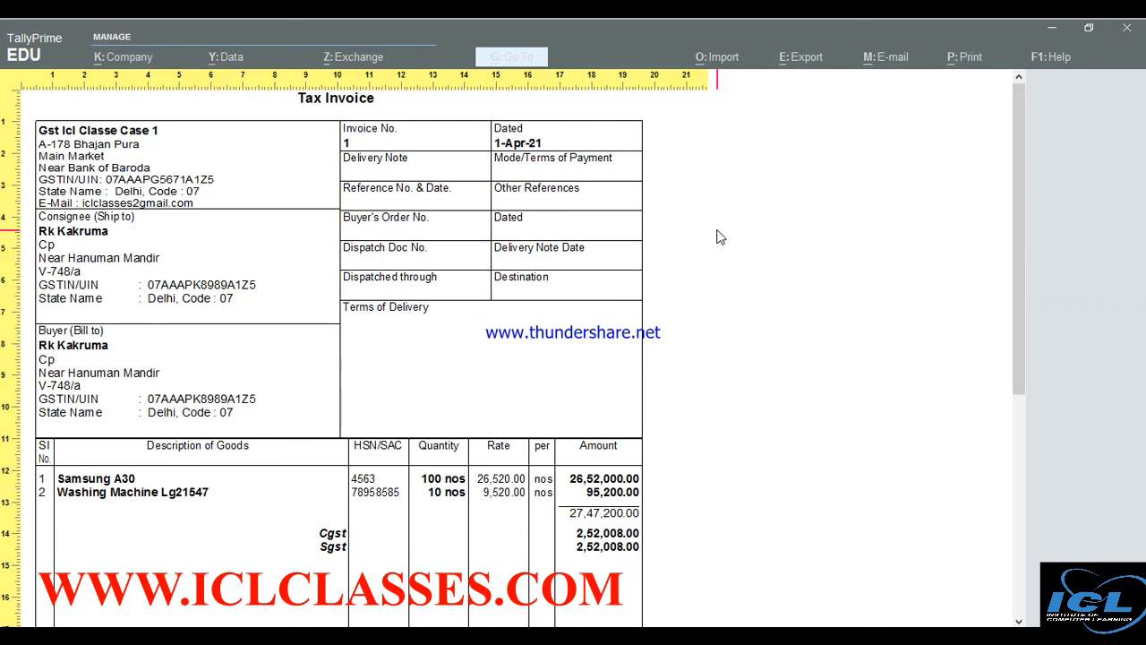
# Scroll to the invoice's tax table, then close the preview and voucher back to the 1-Apr-21 Day Book
pyautogui.moveTo(1025, 220); pyautogui.dragTo(1019, 420)
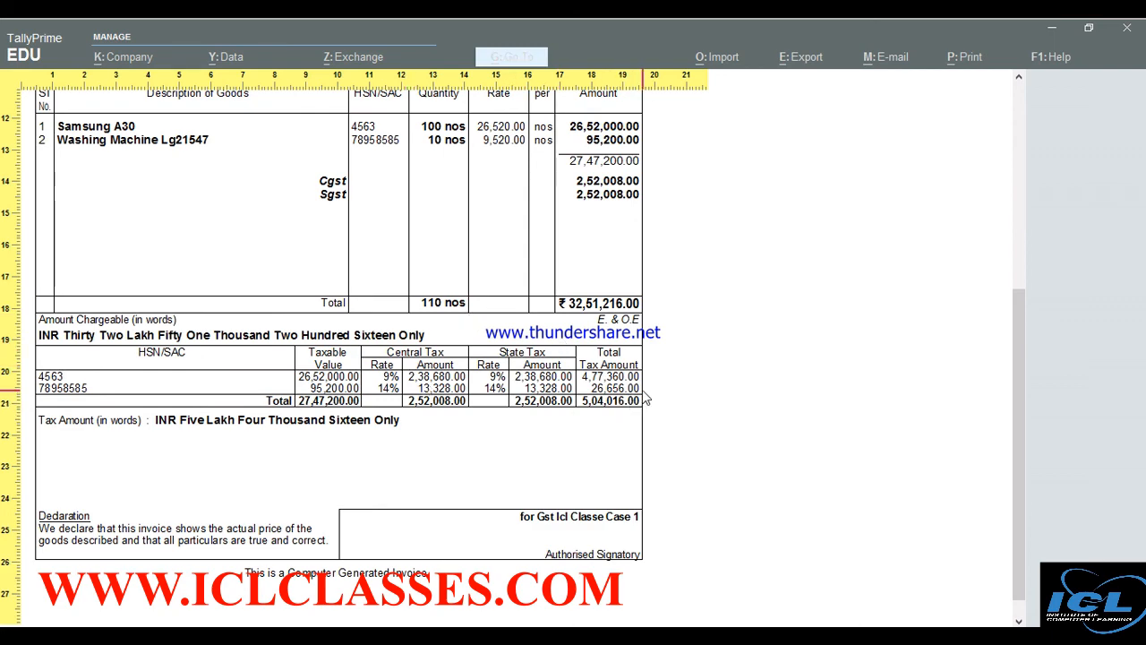
pyautogui.press('Escape')
pyautogui.press('Escape')
pyautogui.press('Escape')
pyautogui.press('Escape')
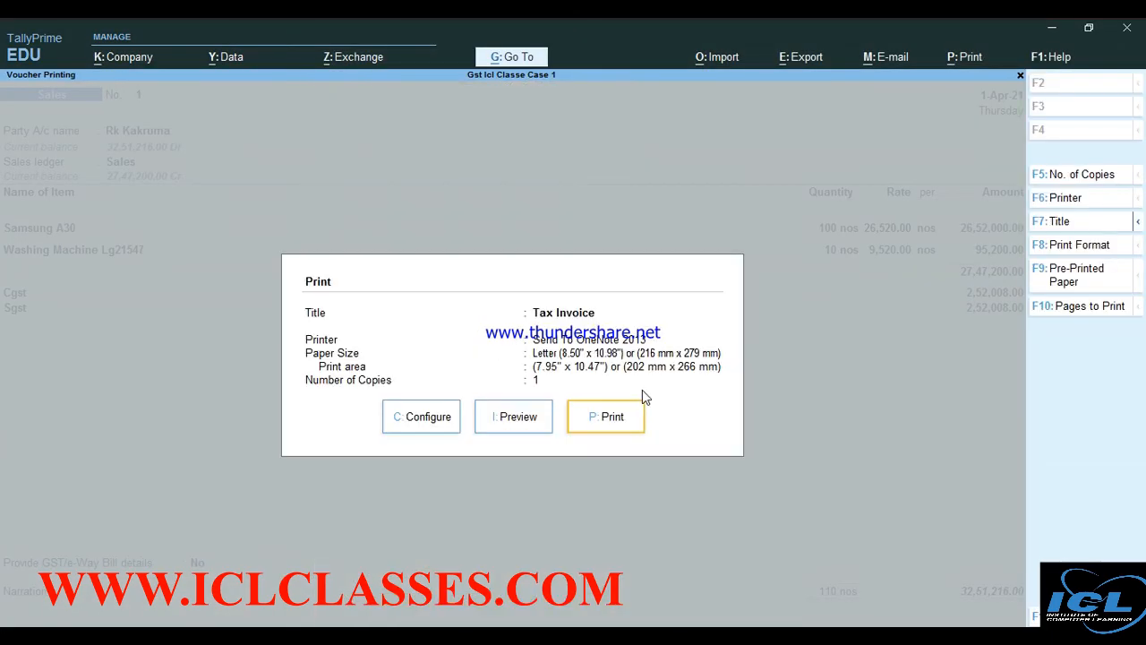
pyautogui.press('Escape')
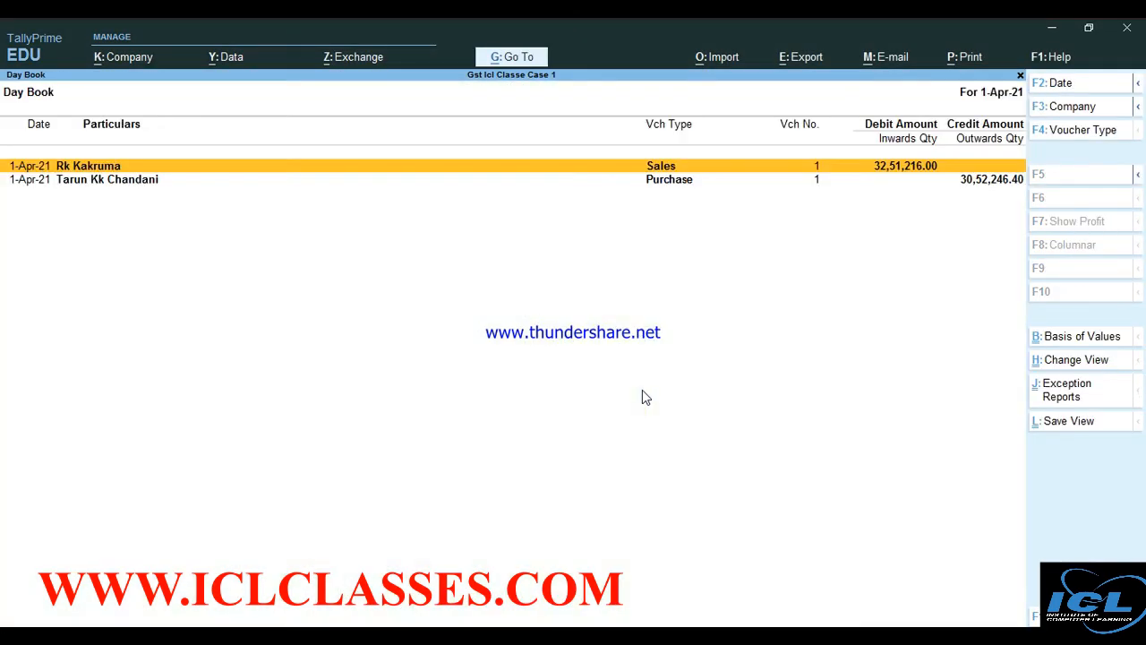
# Open the detailed Balance Sheet and drill into the Duties & Taxes breakdown of Cgst and Sgst
pyautogui.press('Escape')
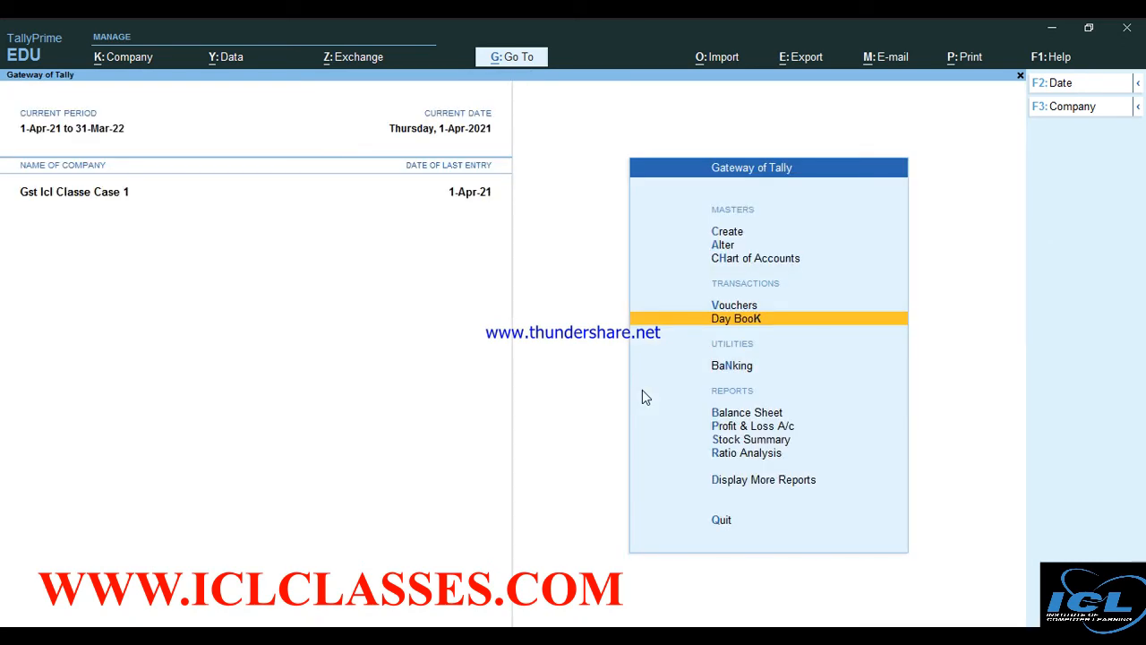
pyautogui.press('Down')
pyautogui.press('Down')
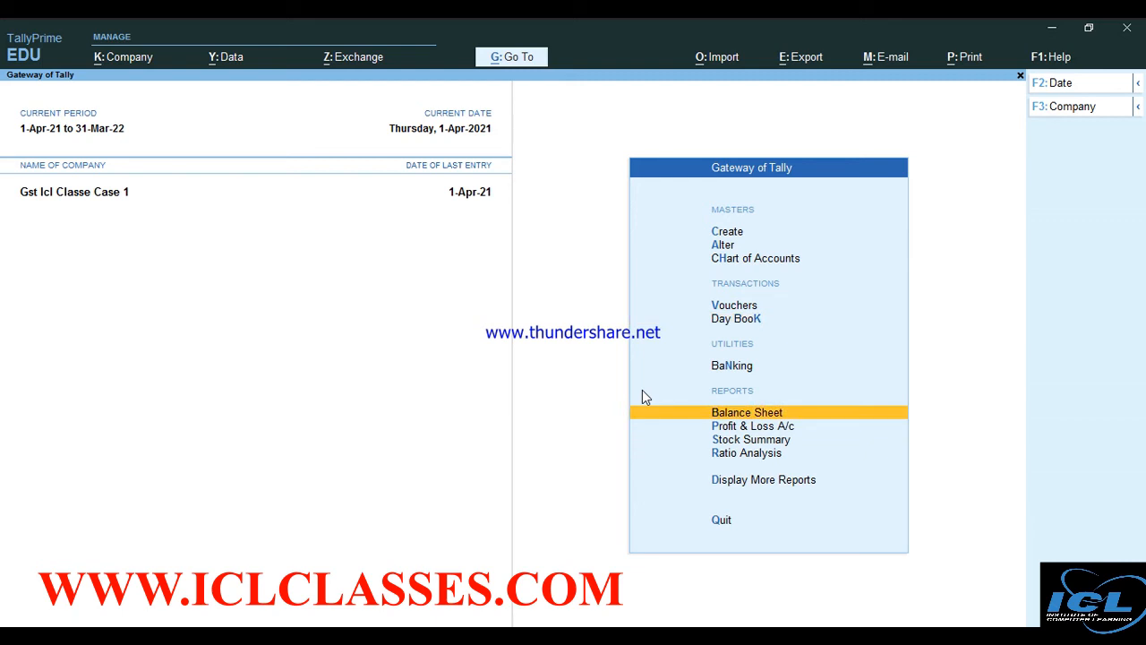
pyautogui.press('Return')
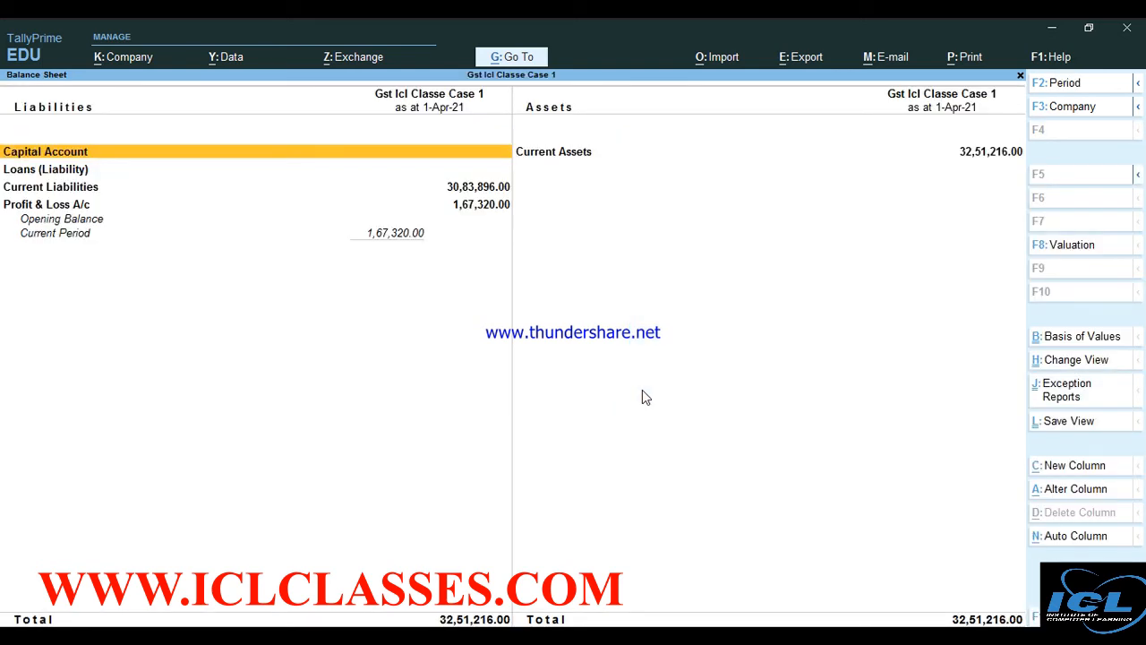
pyautogui.hotkey('alt', 'F5')
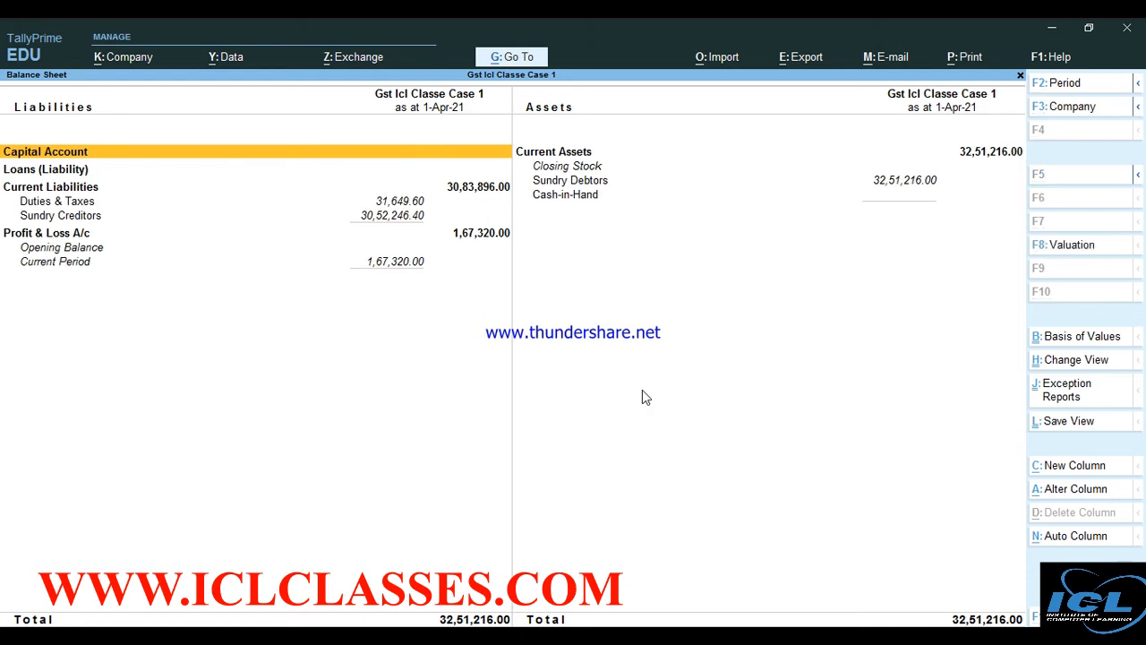
pyautogui.press('Down')
pyautogui.press('Down')
pyautogui.press('Down')
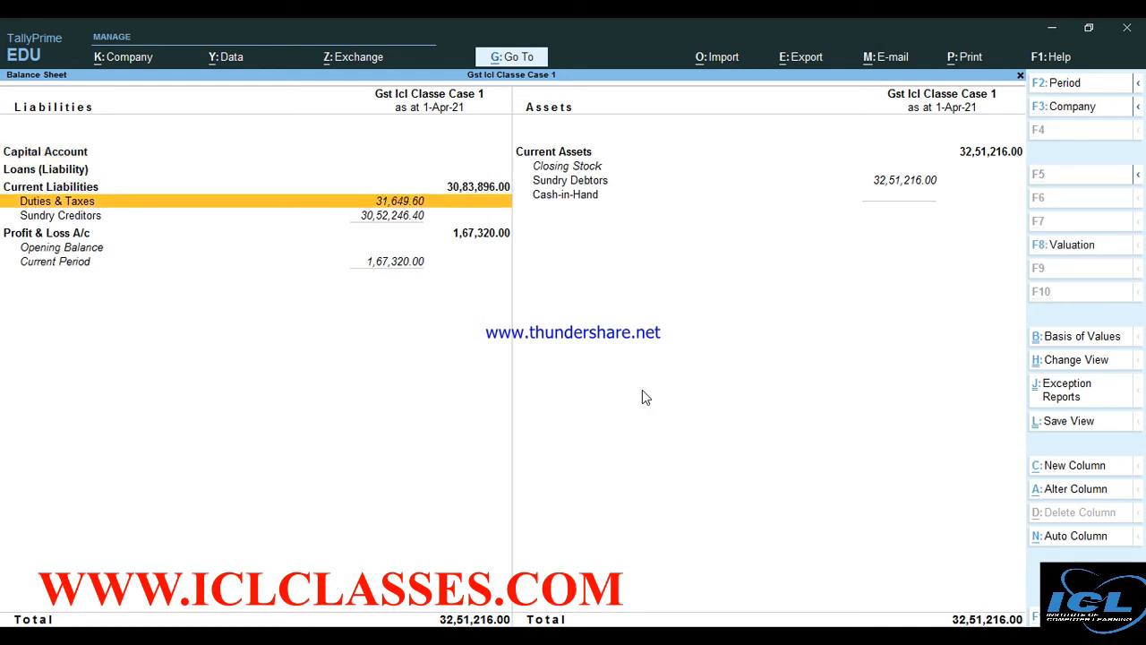
pyautogui.press('Return')
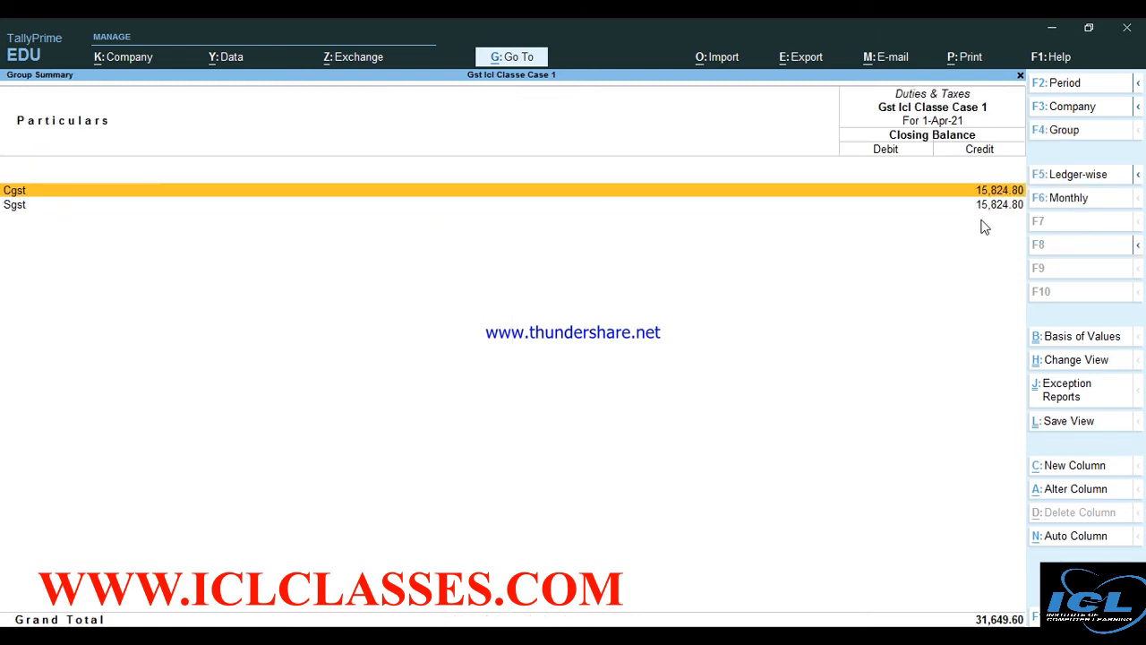
# Return to the Balance Sheet, check Sundry Creditors and Debtors, then close it to the Gateway
pyautogui.press('Escape')
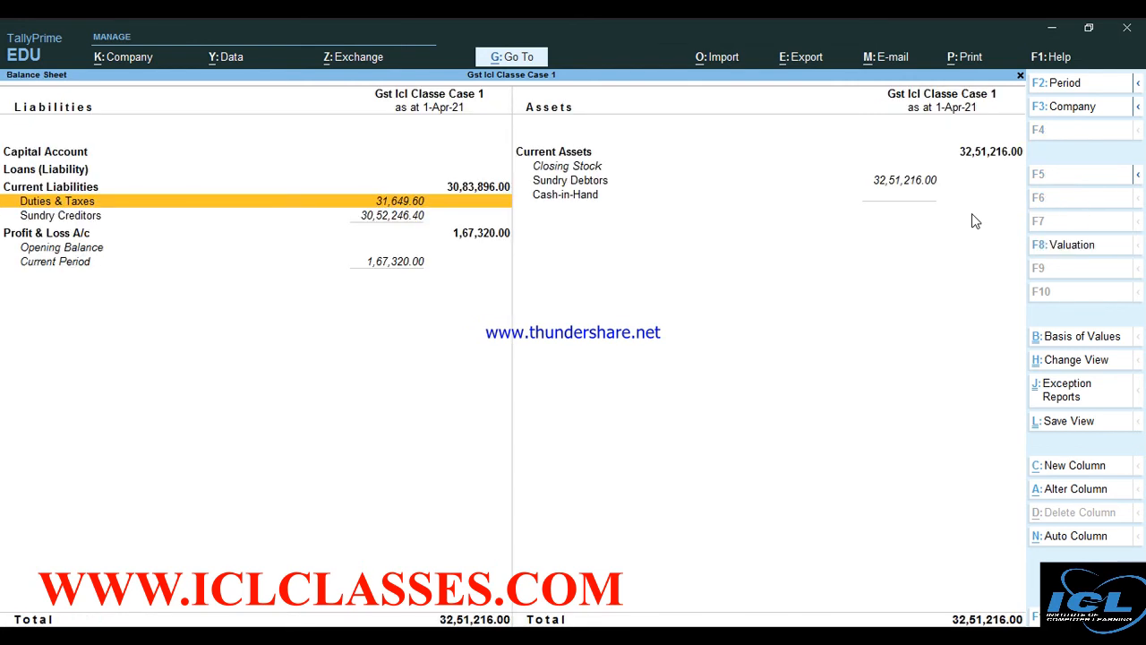
pyautogui.press('Down')
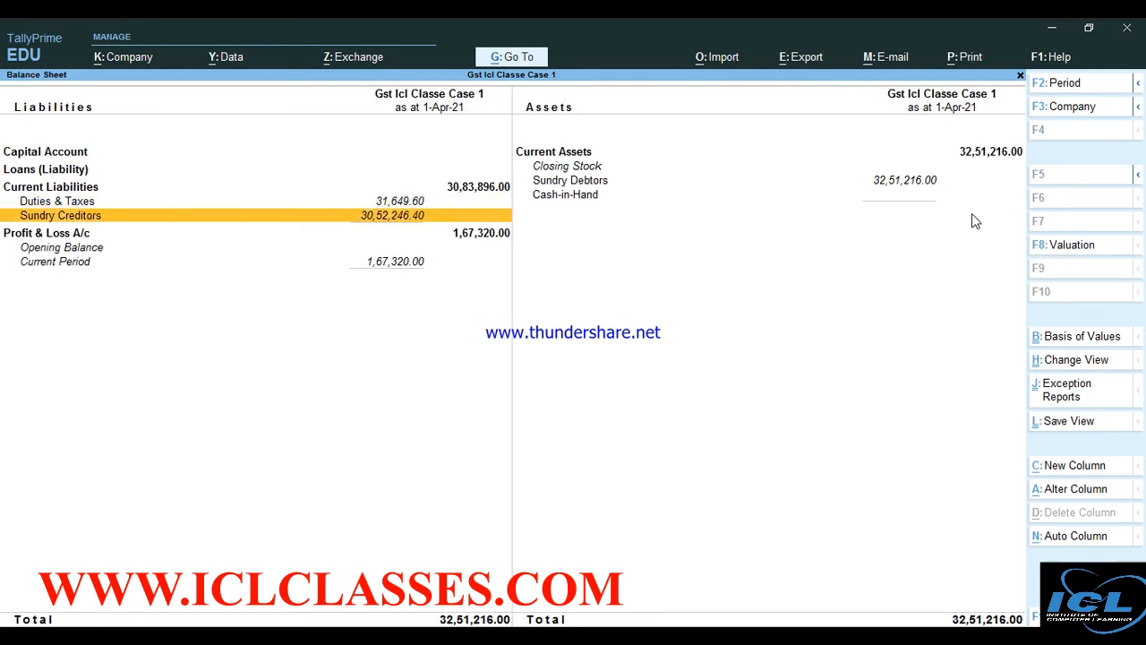
pyautogui.press('Right')
pyautogui.press('Up')
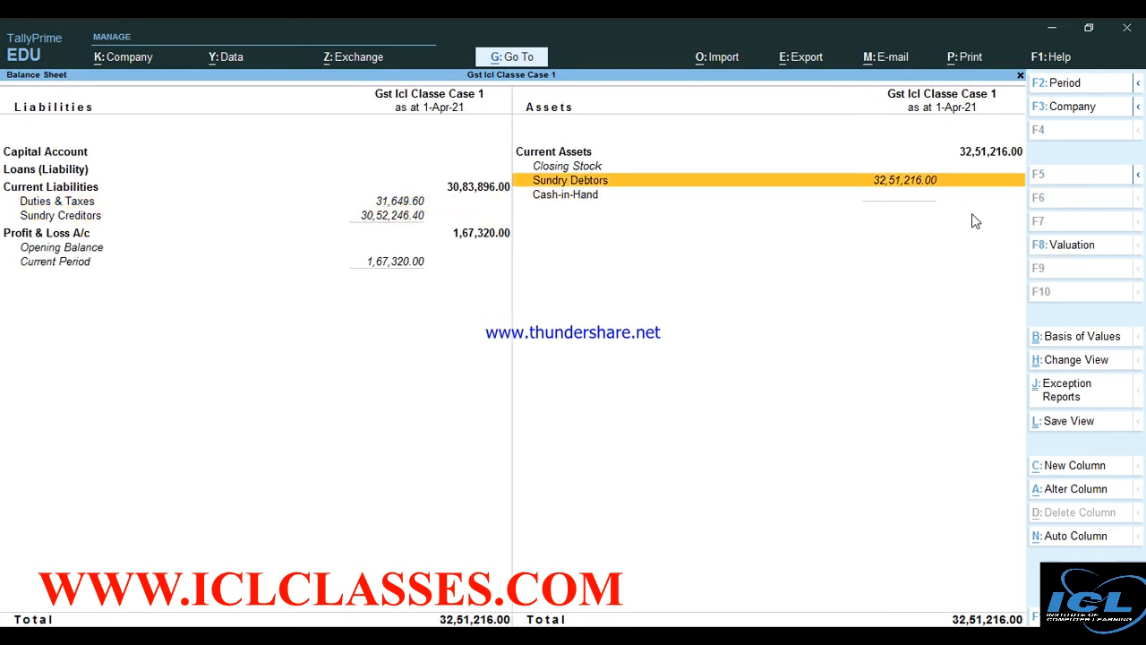
pyautogui.press('Escape')
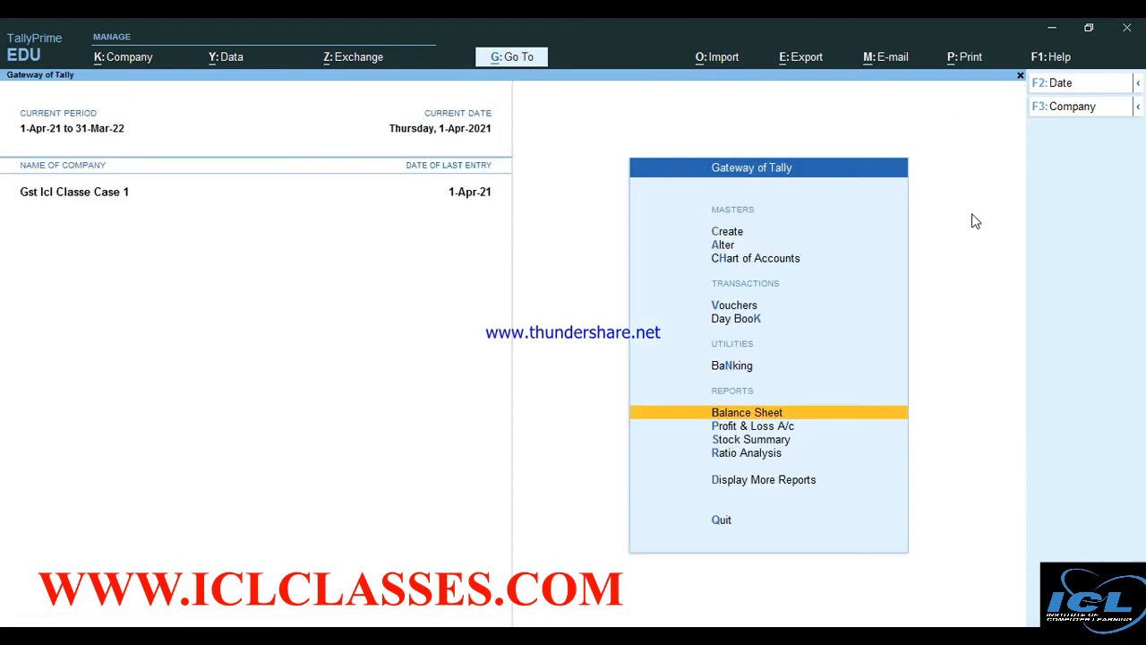
pyautogui.press('Up')
pyautogui.press('Up')
pyautogui.press('Up')
# Start Payment No. 1 debiting the supplier 30,52,246.40 against bill reference 001
pyautogui.press('Return')
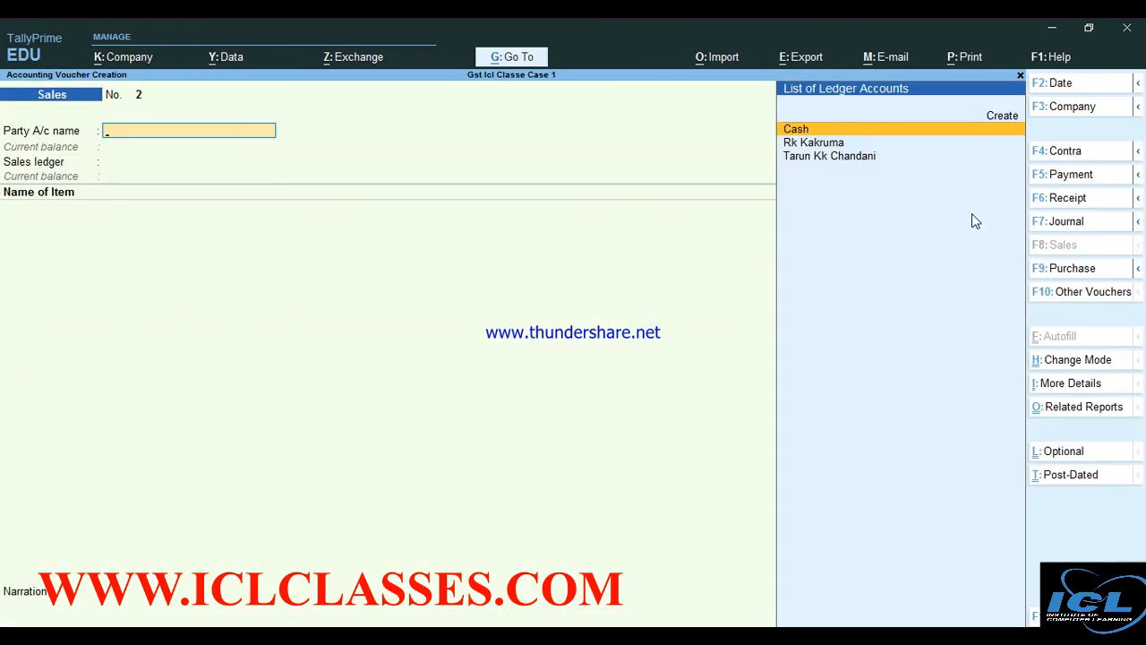
pyautogui.press('F5')
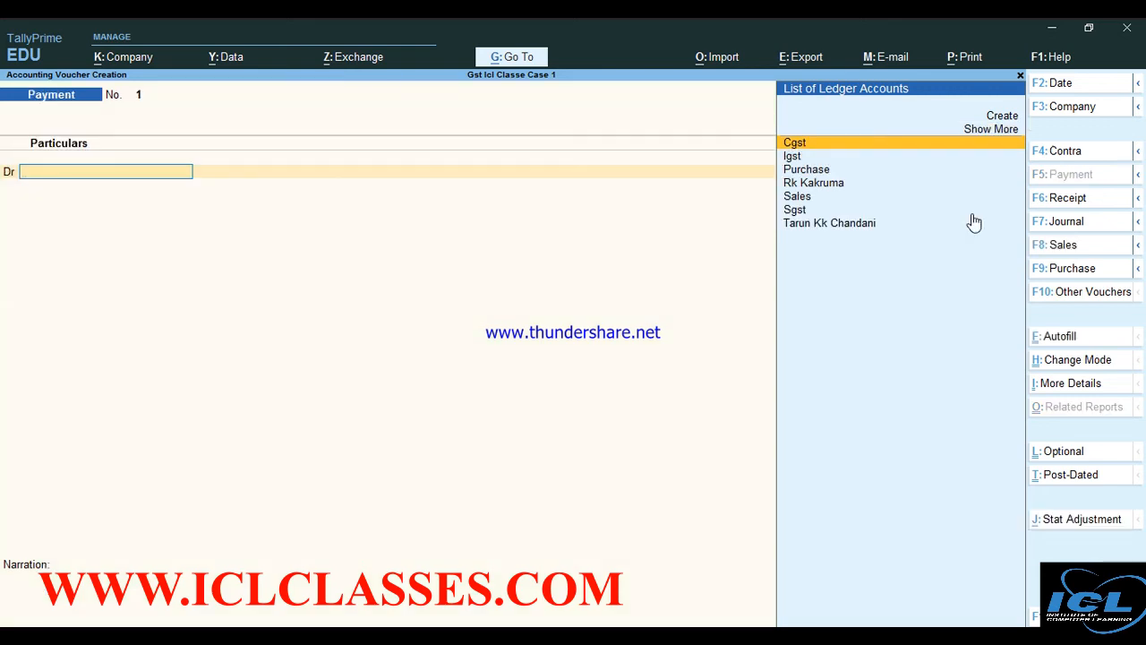
pyautogui.press('Down')
pyautogui.press('Down')
pyautogui.press('Down')
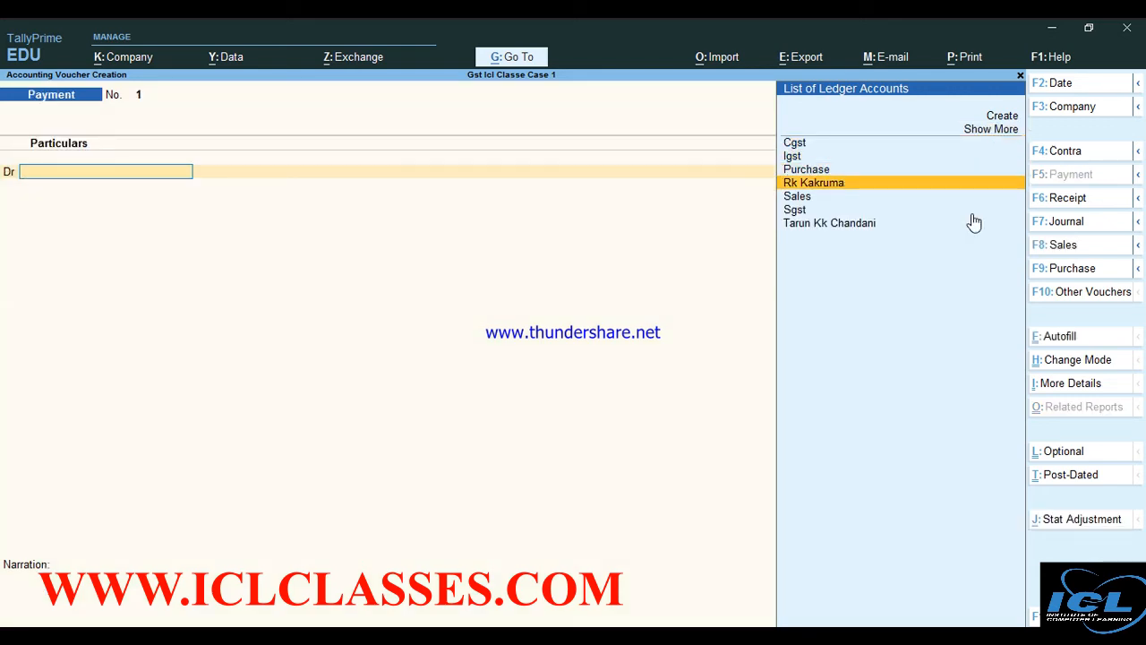
pyautogui.press('Down')
pyautogui.press('Down')
pyautogui.press('Down')
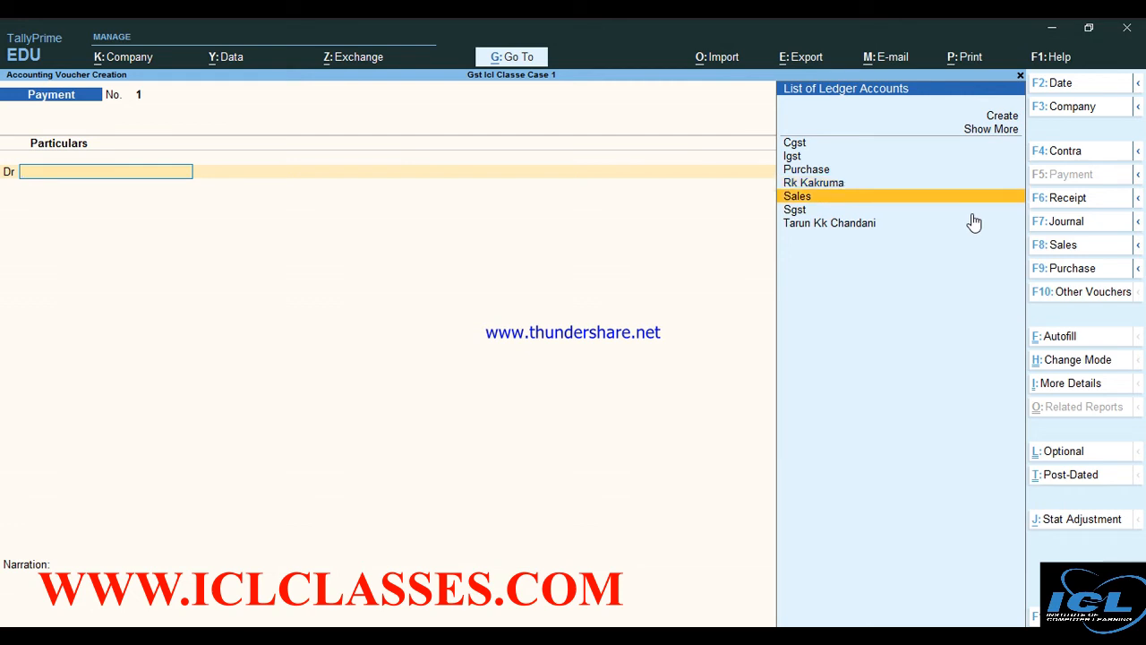
pyautogui.press('Return')
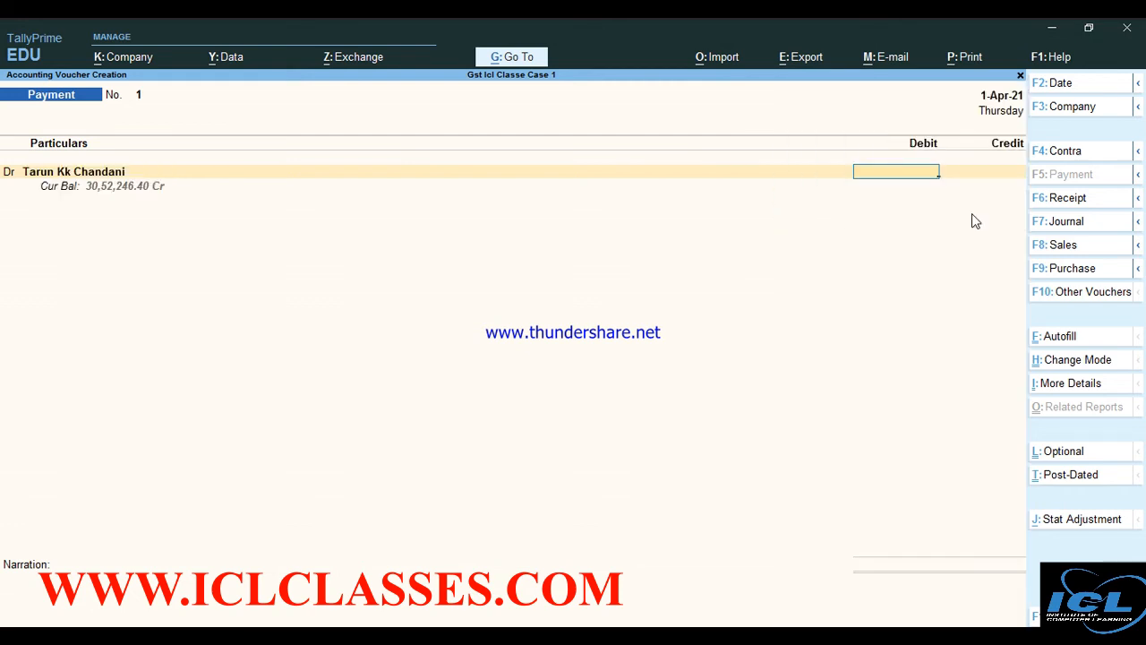
pyautogui.write('305224')
pyautogui.press('BackSpace')
pyautogui.write('246.40')
pyautogui.press('Return')
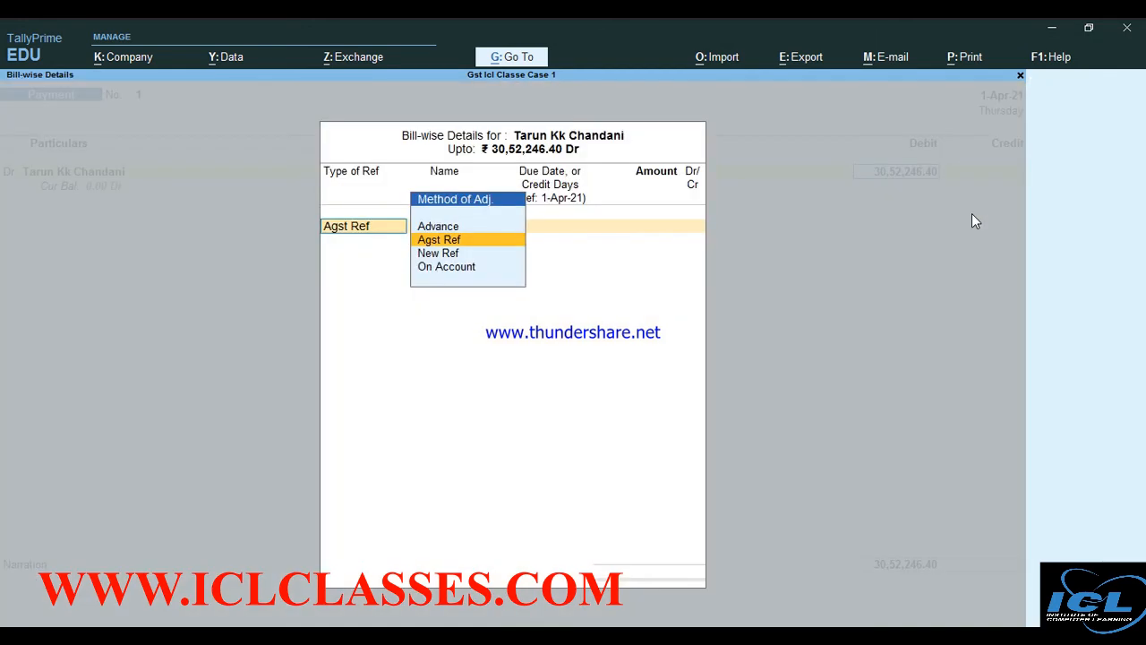
pyautogui.press('Return')
pyautogui.press('Return')
pyautogui.press('Return')
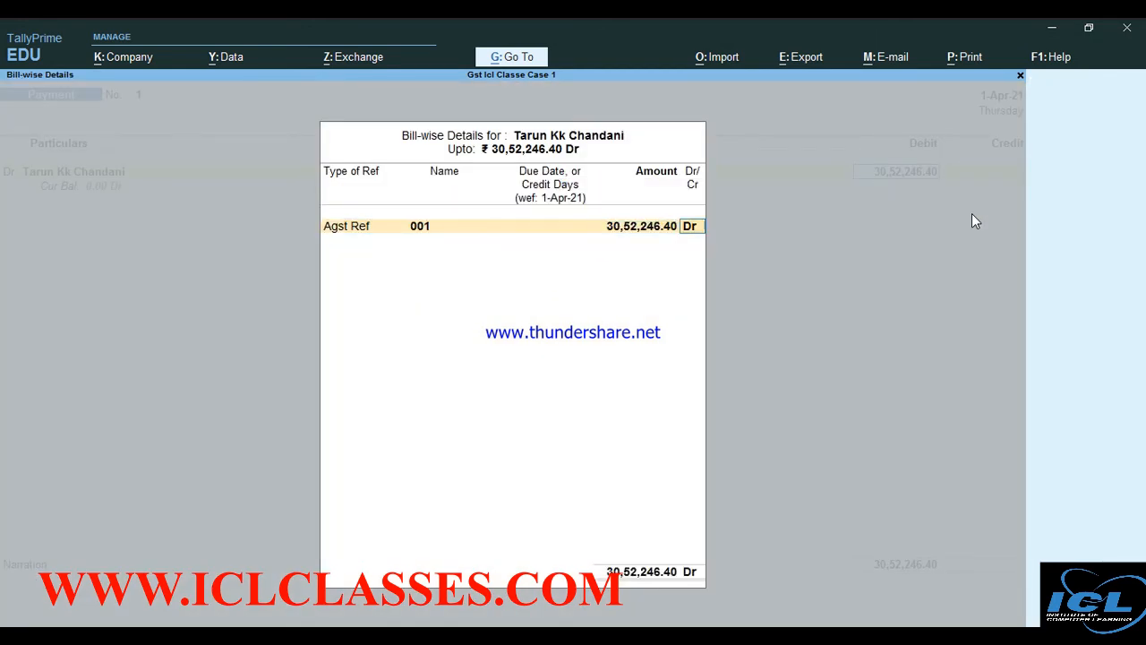
pyautogui.press('Return')
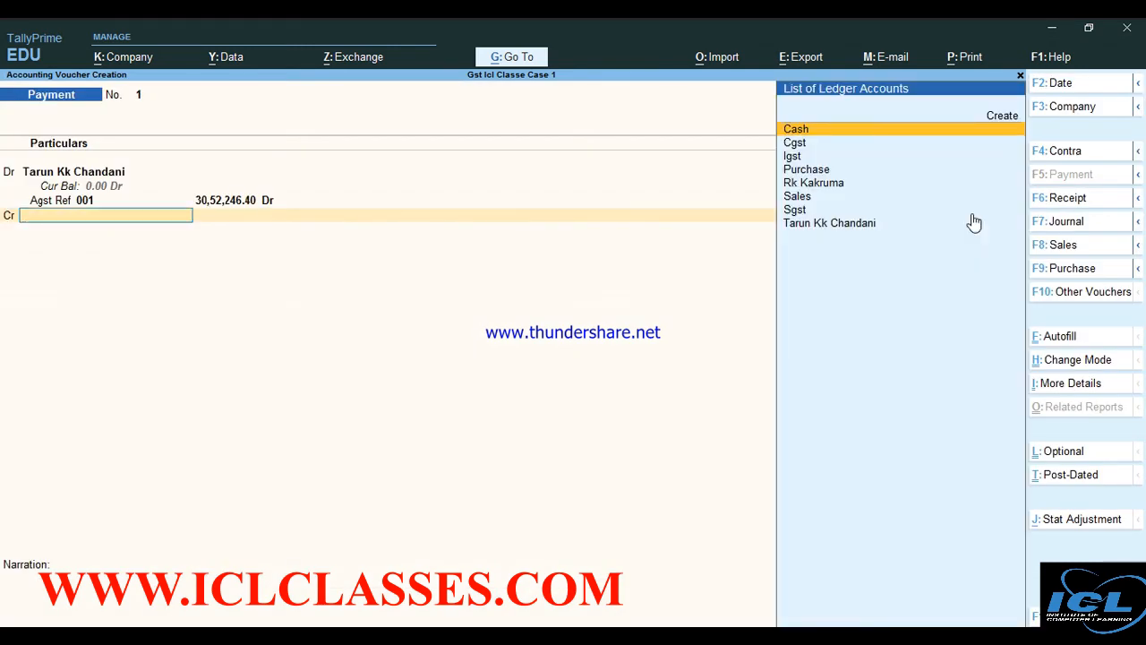
# Create an Axis Bank ledger under Bank Accounts to fund the payment
pyautogui.hotkey('alt', 'c')
pyautogui.write('Axis')
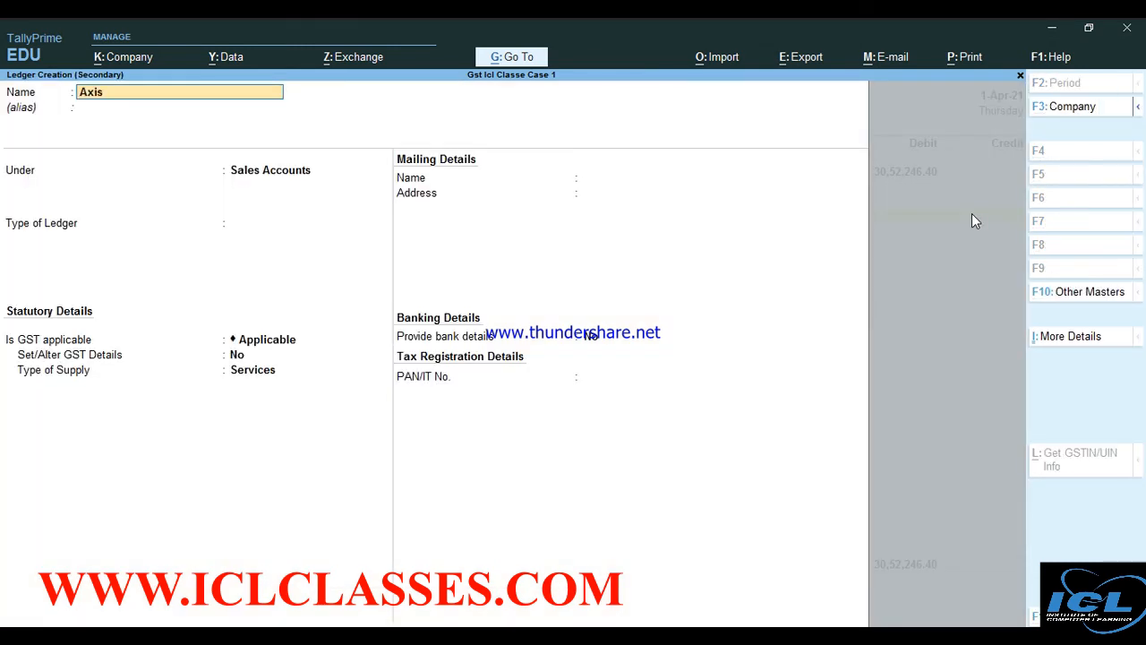
pyautogui.write(' Bank')
pyautogui.press('Return')
pyautogui.press('Return')
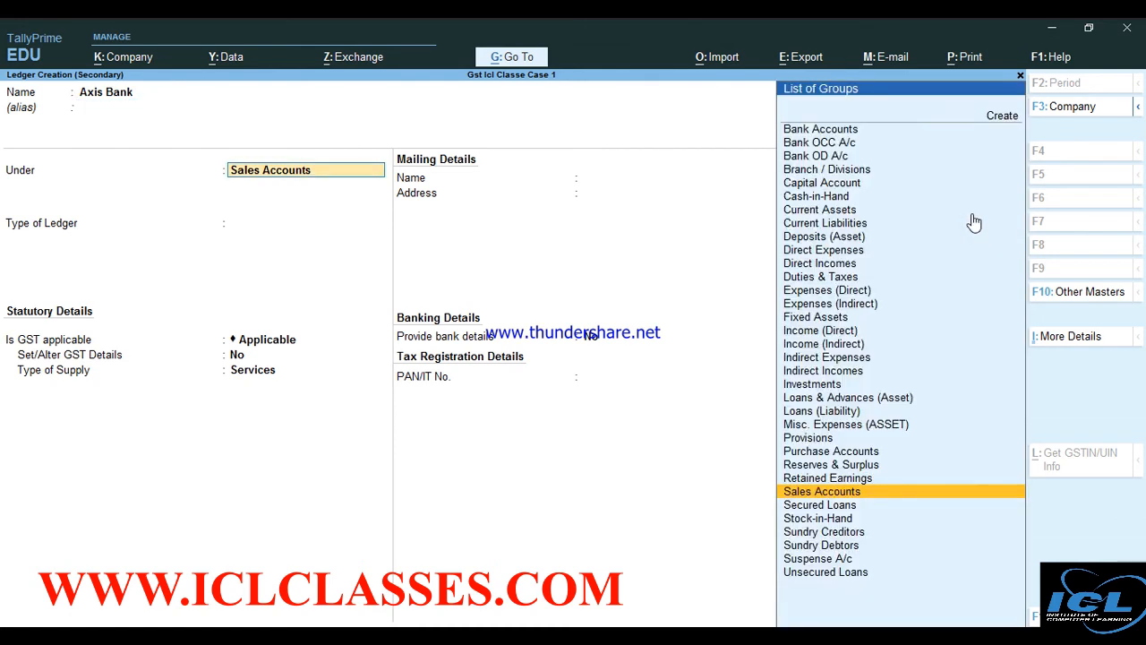
pyautogui.write('B')
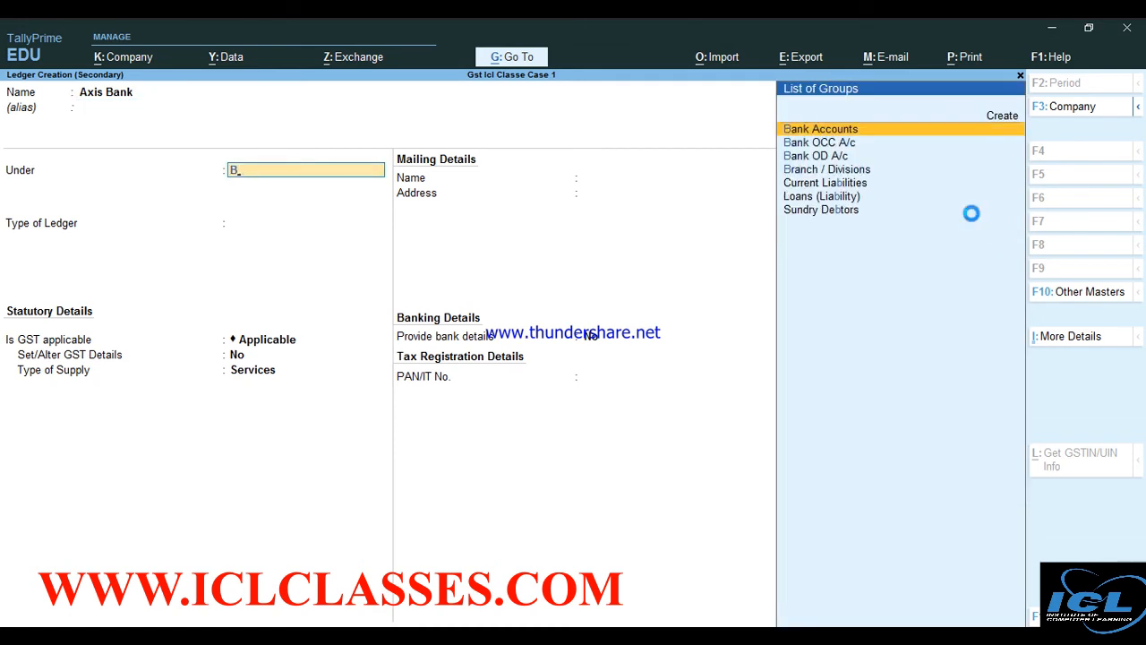
pyautogui.press('Return')
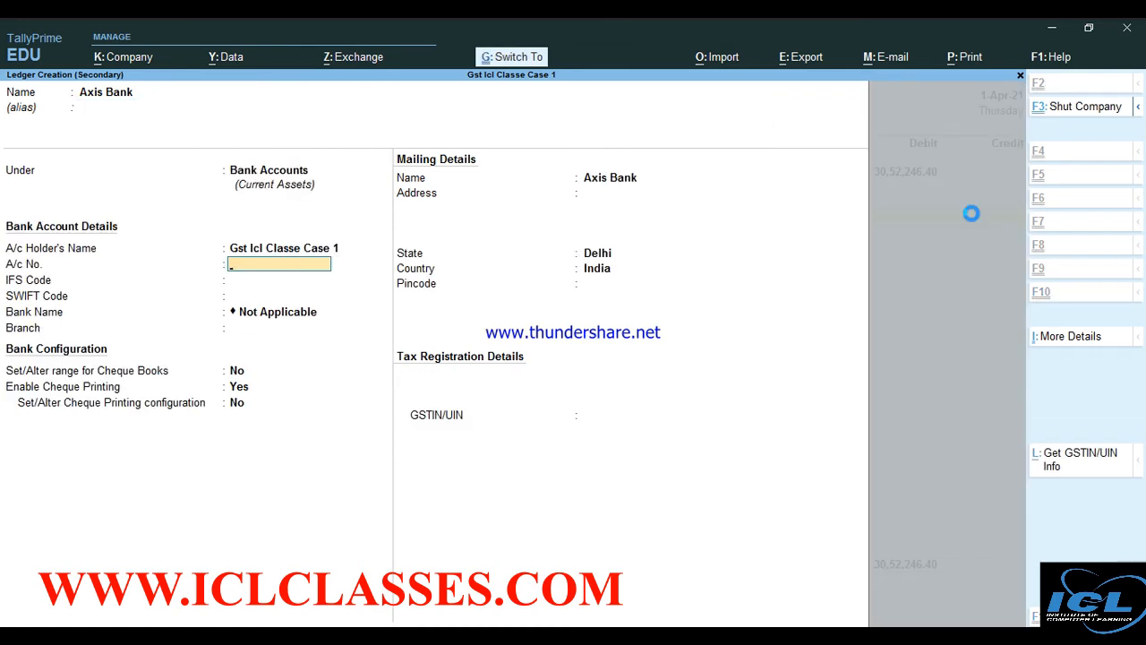
pyautogui.hotkey('ctrl', 'a')
pyautogui.hotkey('ctrl', 'a')
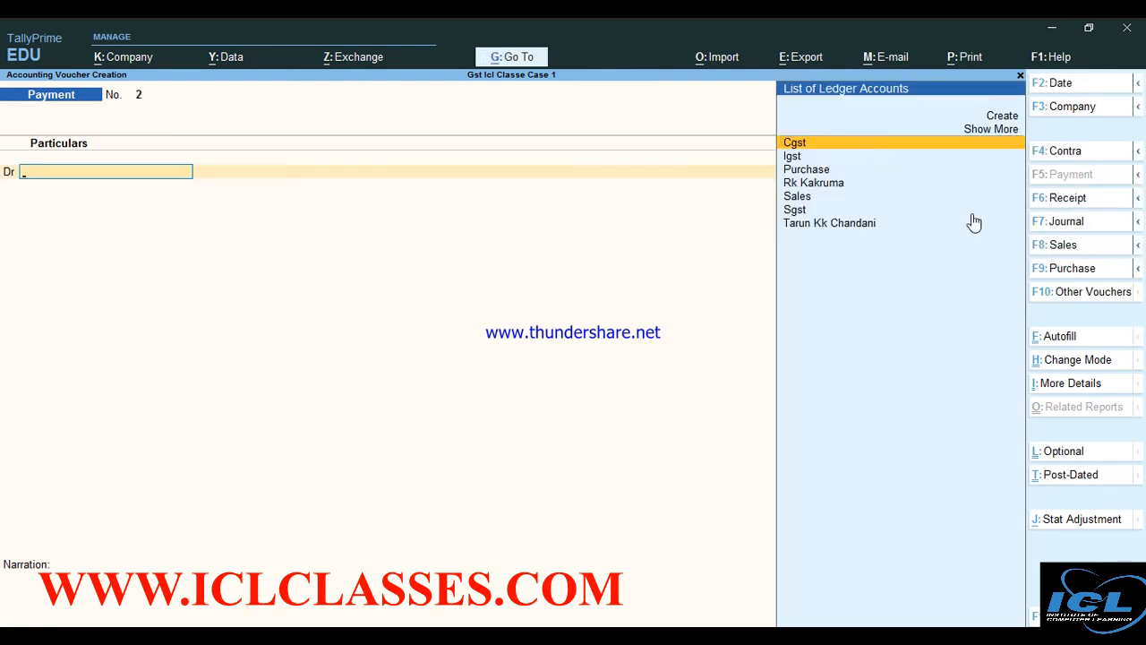
# Save Receipt No. 1 crediting the customer 32,51,216.00 against bill 1 into Axis Bank, then exit
pyautogui.press('F6')
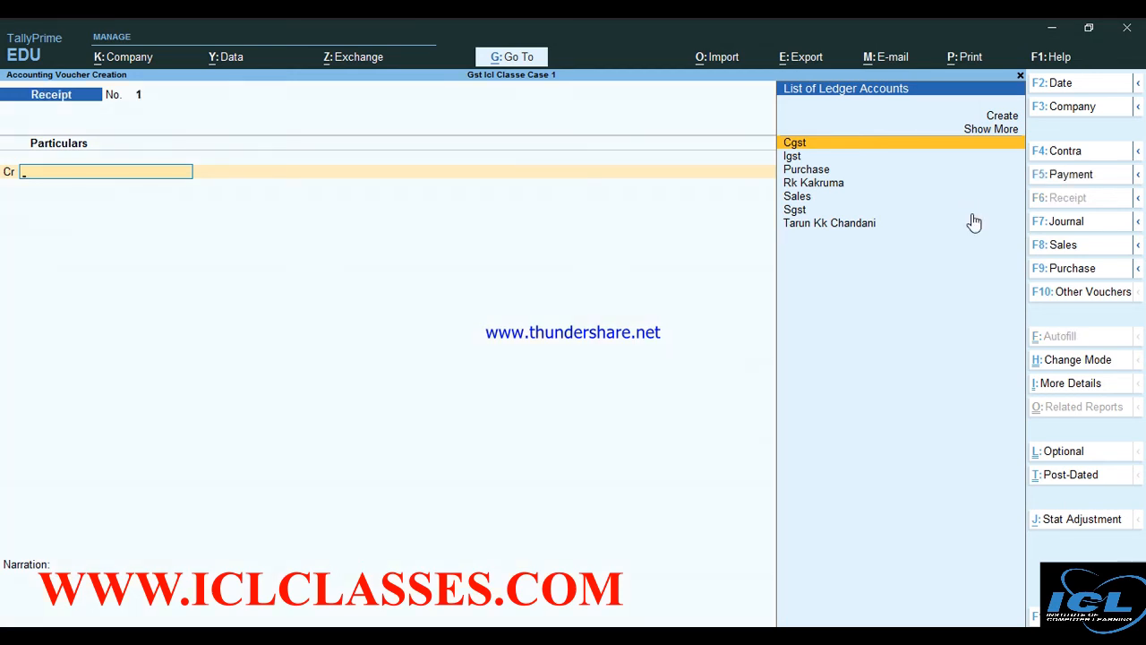
pyautogui.press('Down')
pyautogui.press('Down')
pyautogui.press('Down')
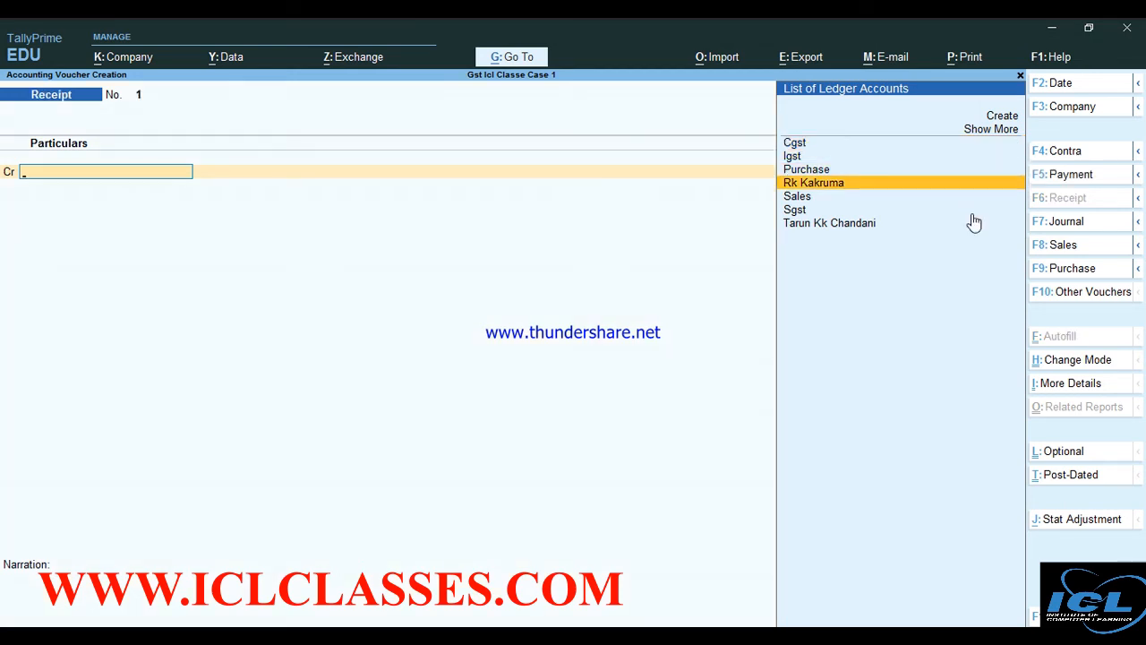
pyautogui.press('Return')
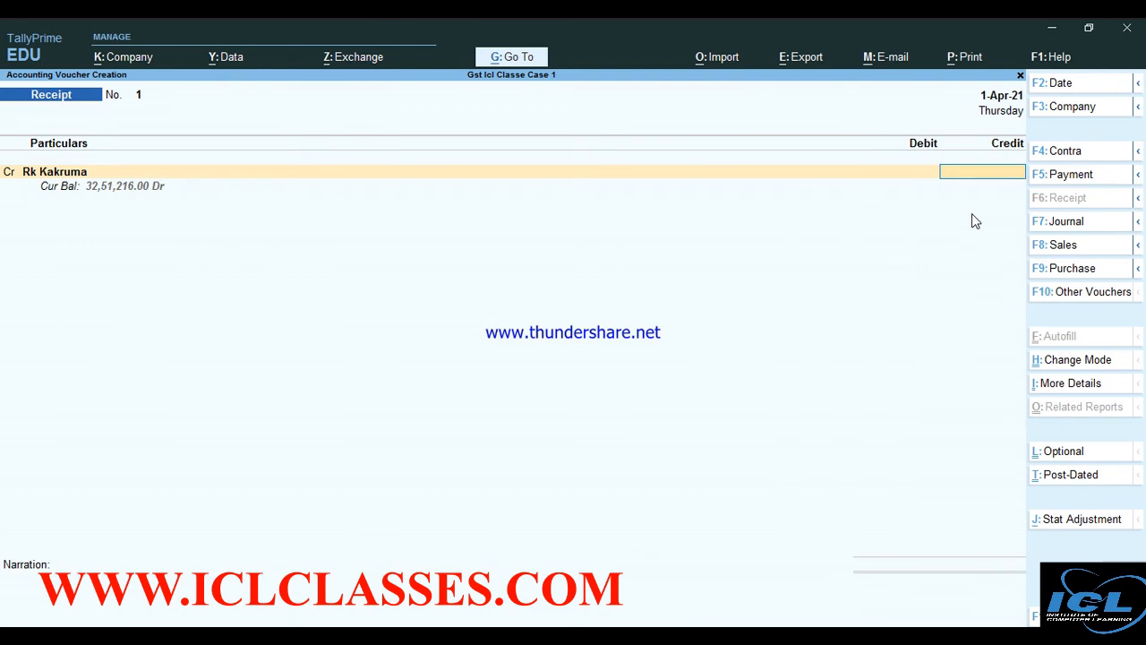
pyautogui.write('3251216')
pyautogui.press('Return')
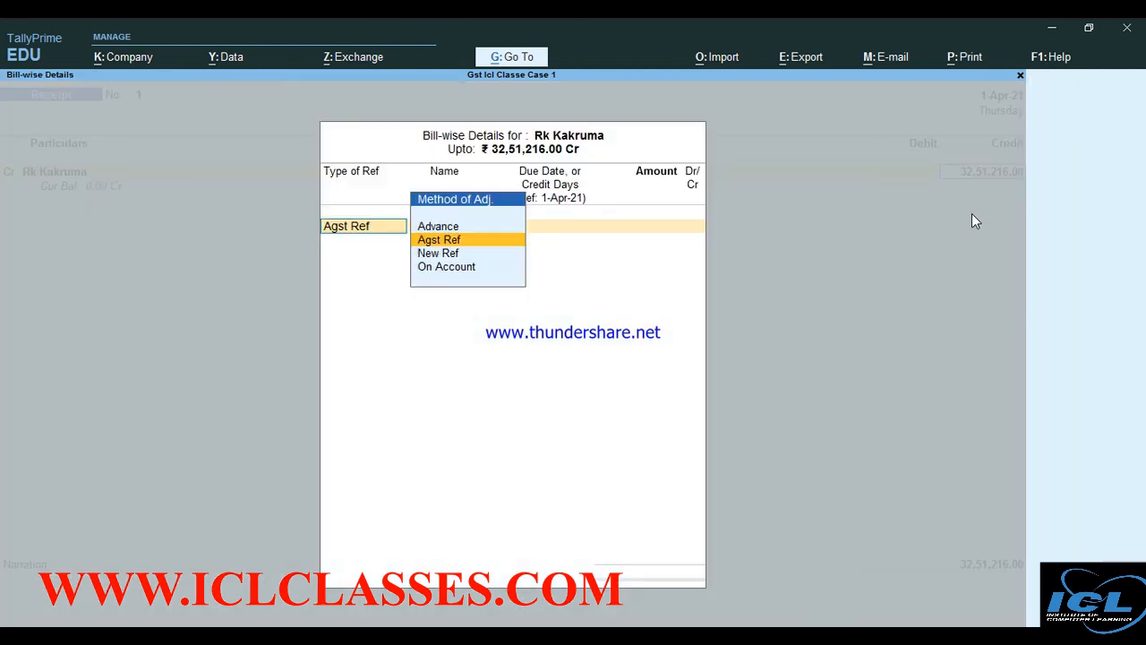
pyautogui.press('Return')
pyautogui.press('Return')
pyautogui.press('Return')
pyautogui.press('Return')
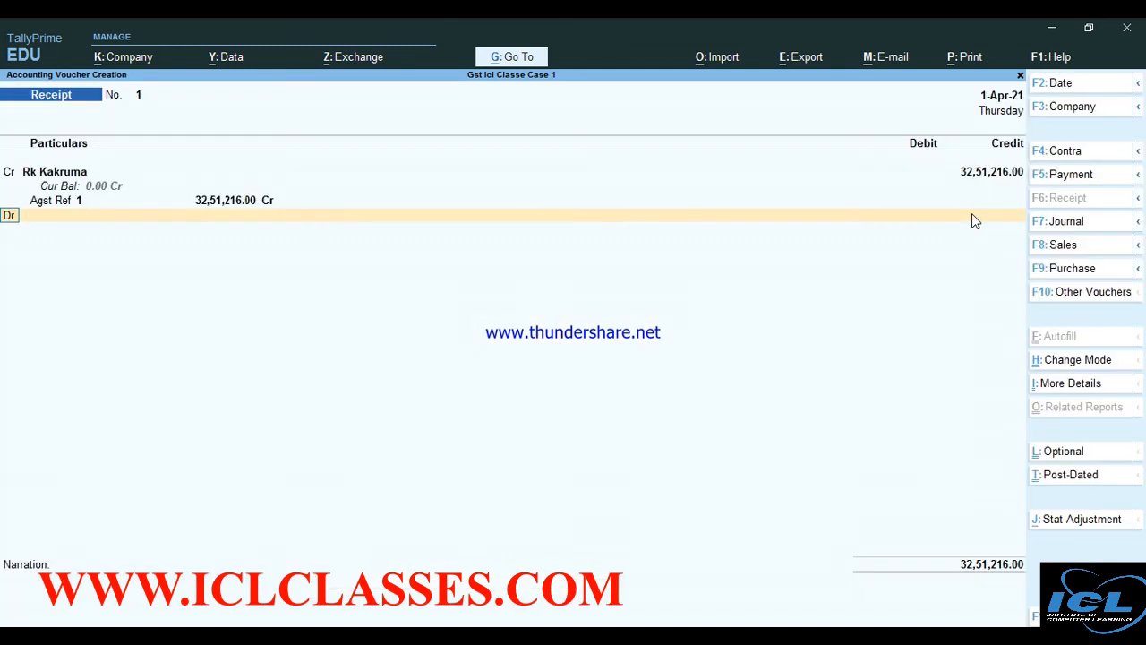
pyautogui.press('Return')
pyautogui.press('Return')
pyautogui.press('Return')
pyautogui.press('Return')
pyautogui.press('Return')
pyautogui.press('Return')
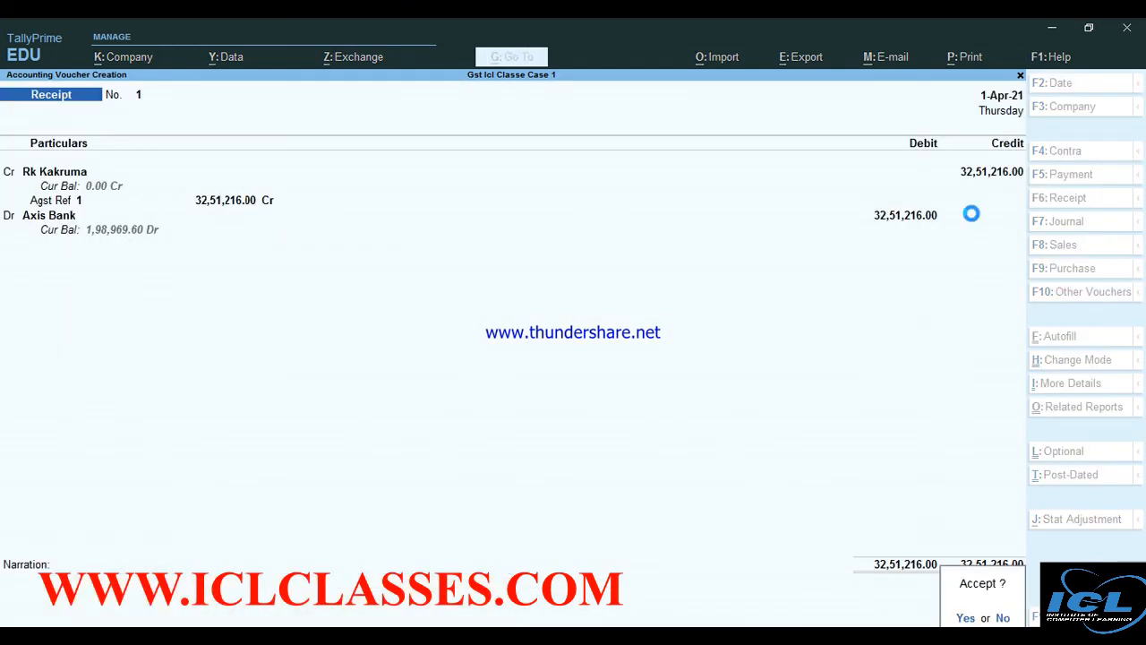
pyautogui.press('Return')
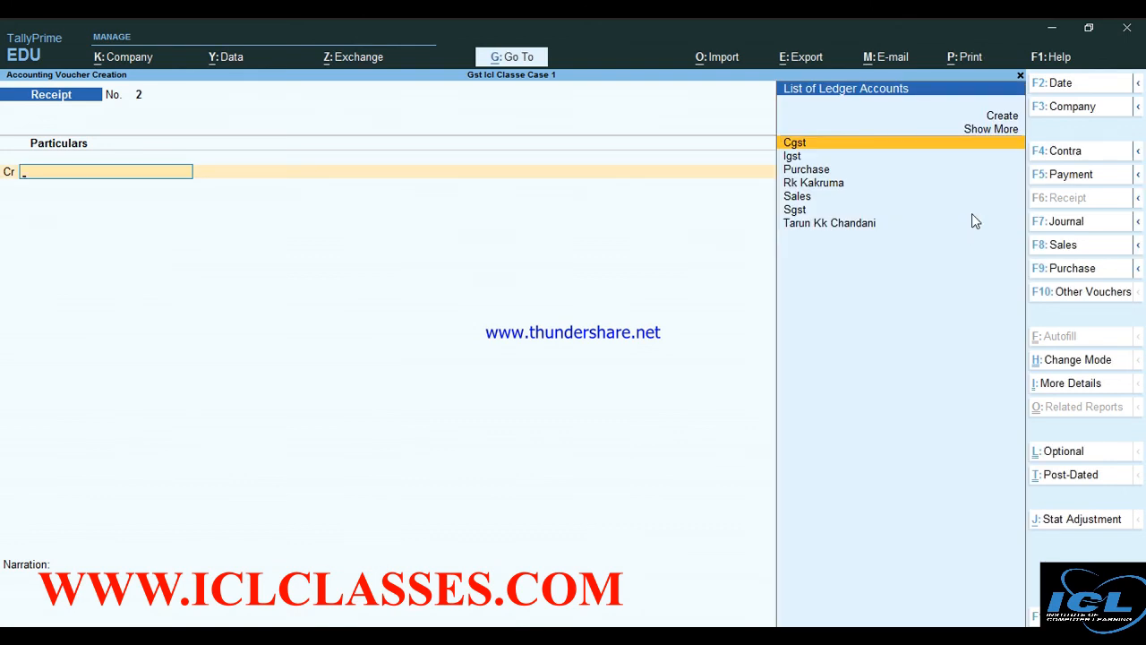
pyautogui.press('Escape')
pyautogui.press('Return')
pyautogui.press('Down')
pyautogui.press('Down')
pyautogui.press('Down')
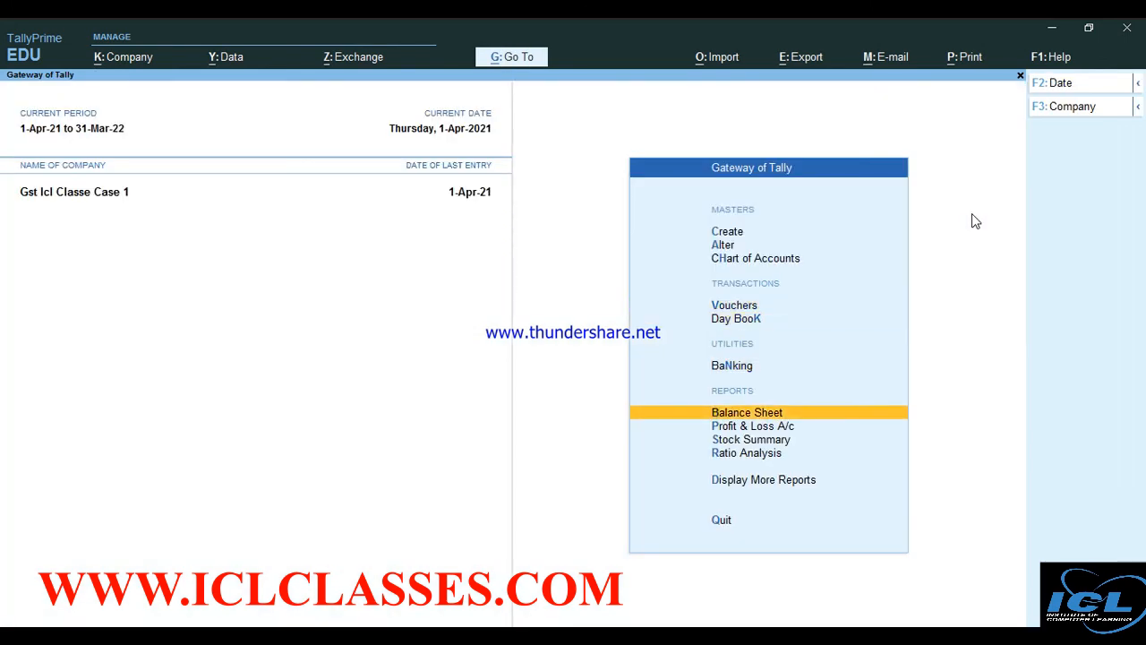
pyautogui.press('Return')
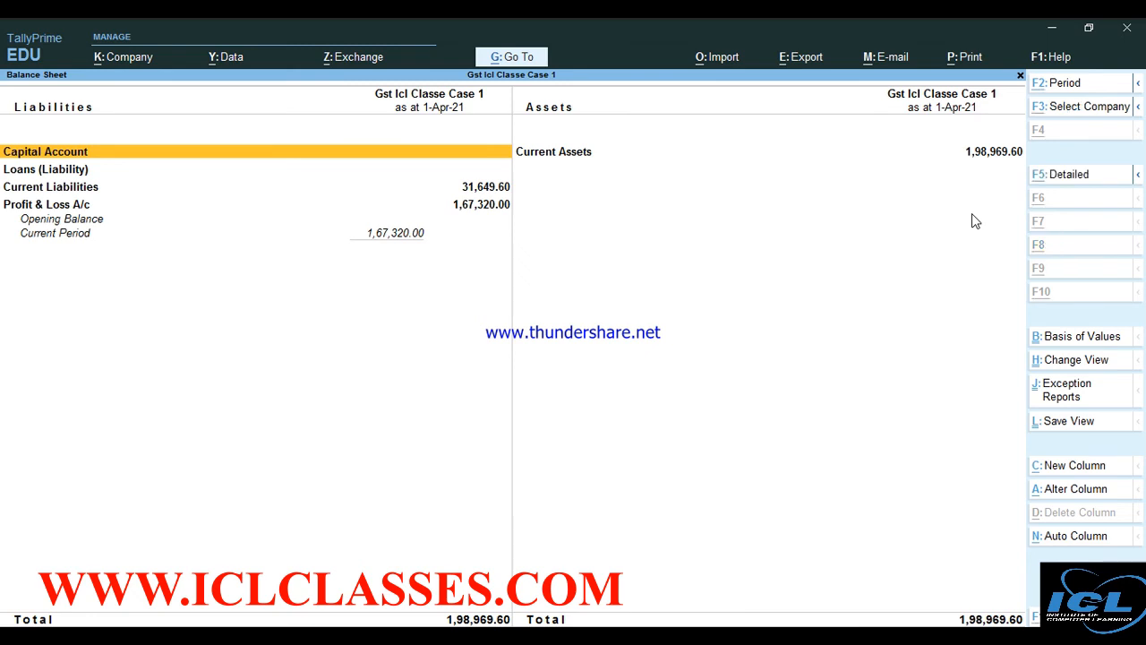
pyautogui.hotkey('alt', 'F5')
pyautogui.press('Down')
pyautogui.press('Down')
pyautogui.press('Down')
pyautogui.press('Down')
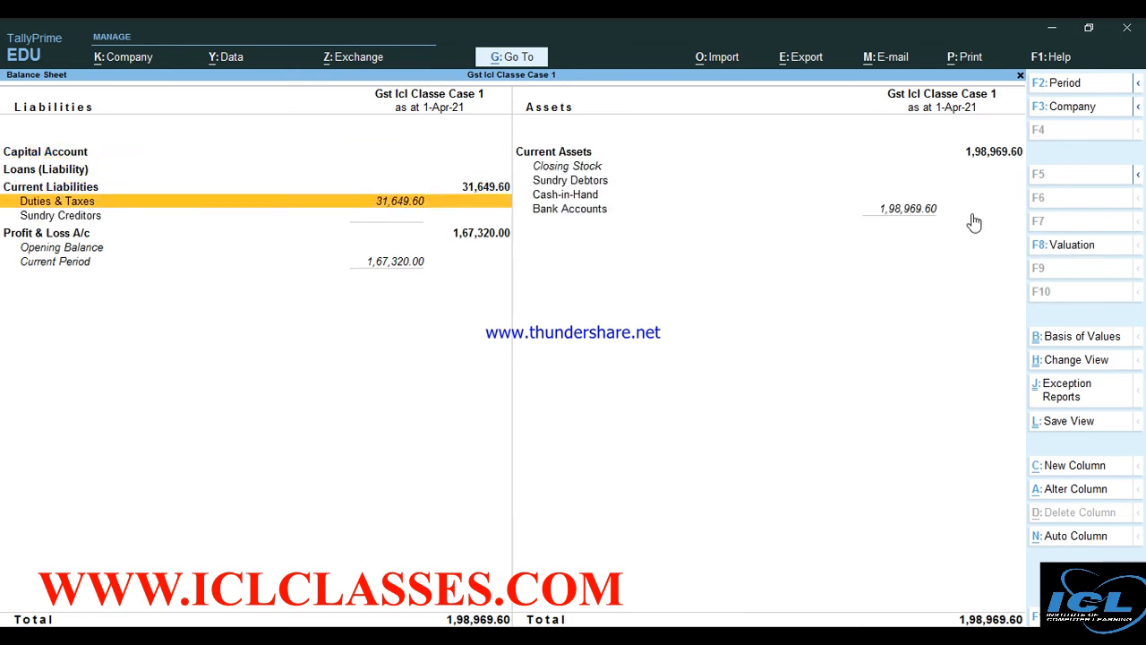
pyautogui.press('Right')
pyautogui.press('Up')
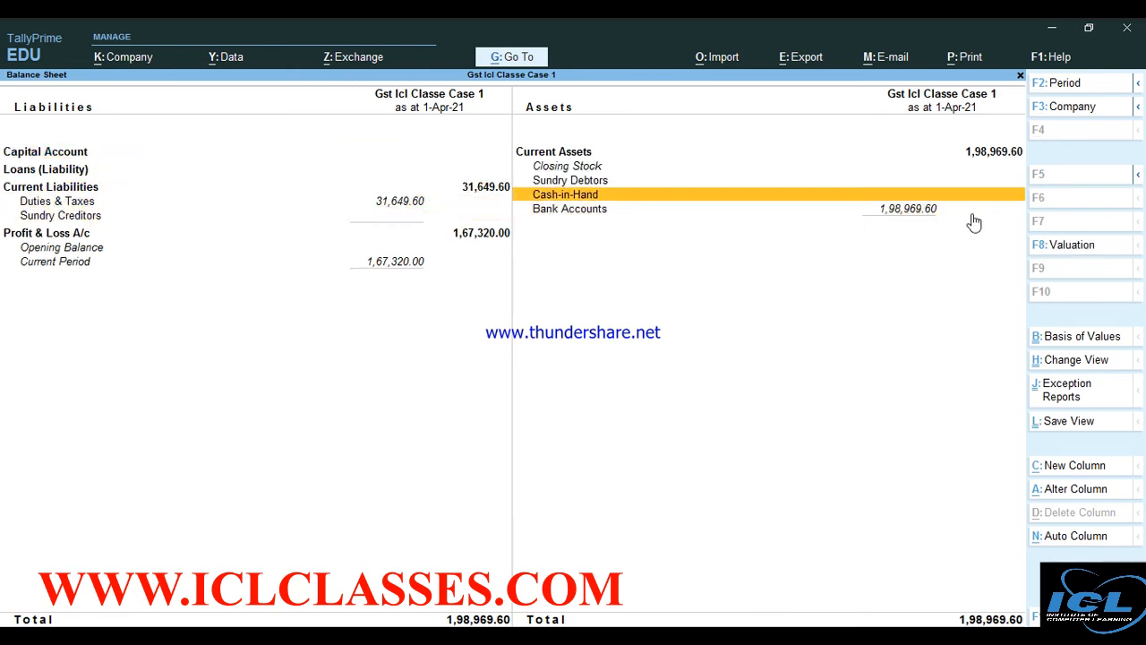
pyautogui.press('Left')
pyautogui.press('Down')
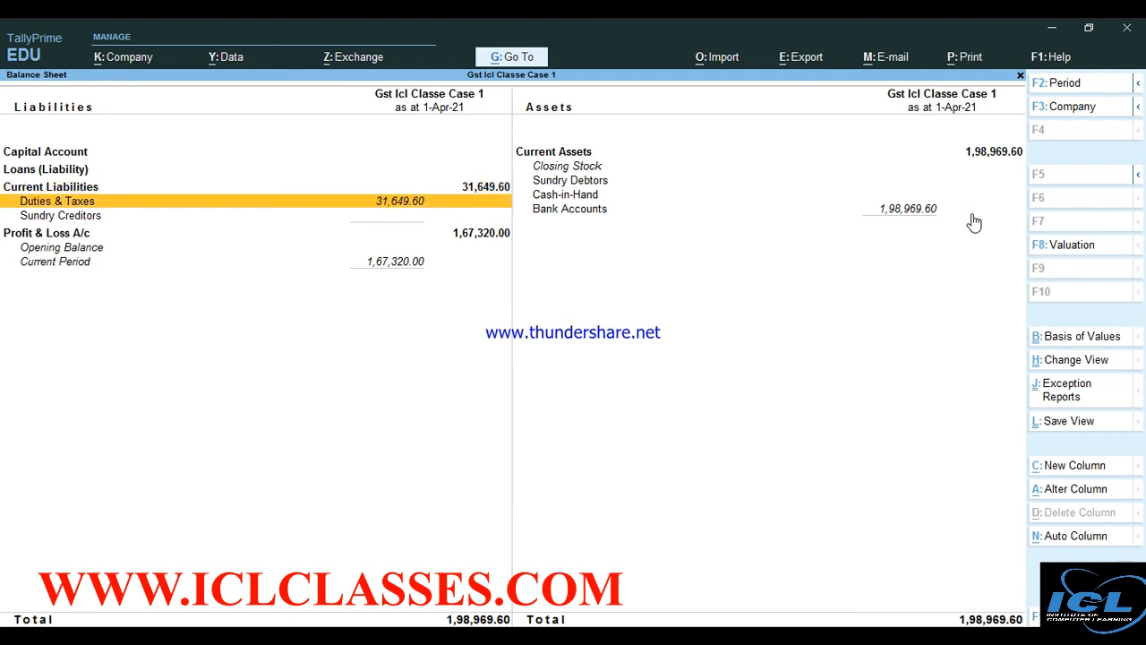
pyautogui.press('Escape')
pyautogui.press('Down')
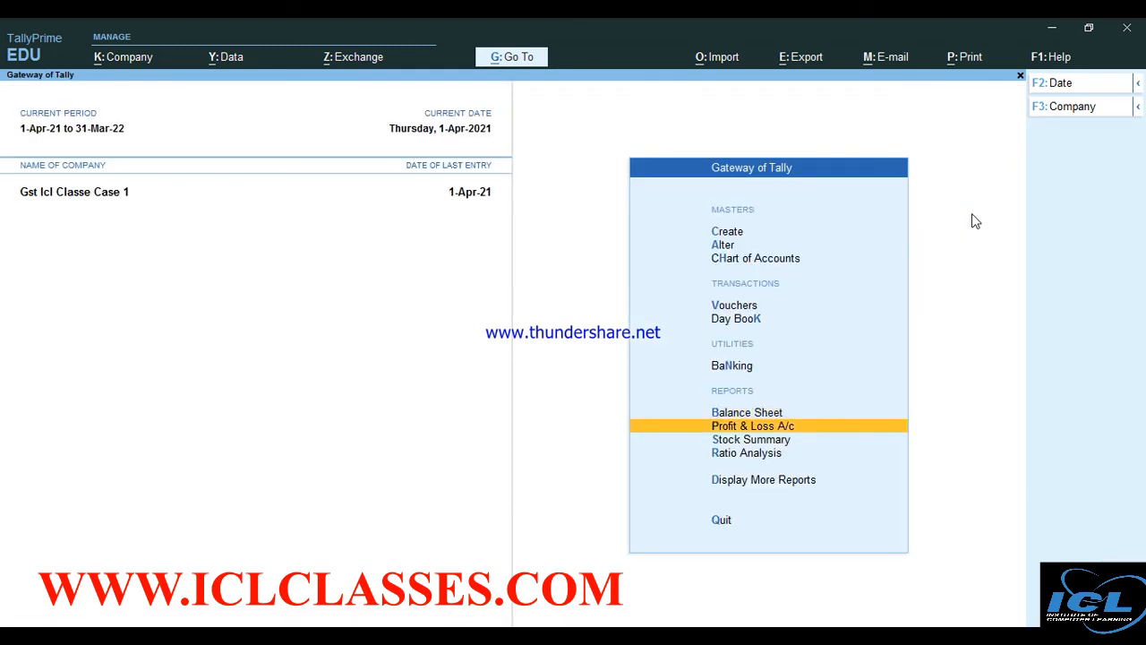
pyautogui.press('Down')
pyautogui.press('Down')
pyautogui.press('Down')
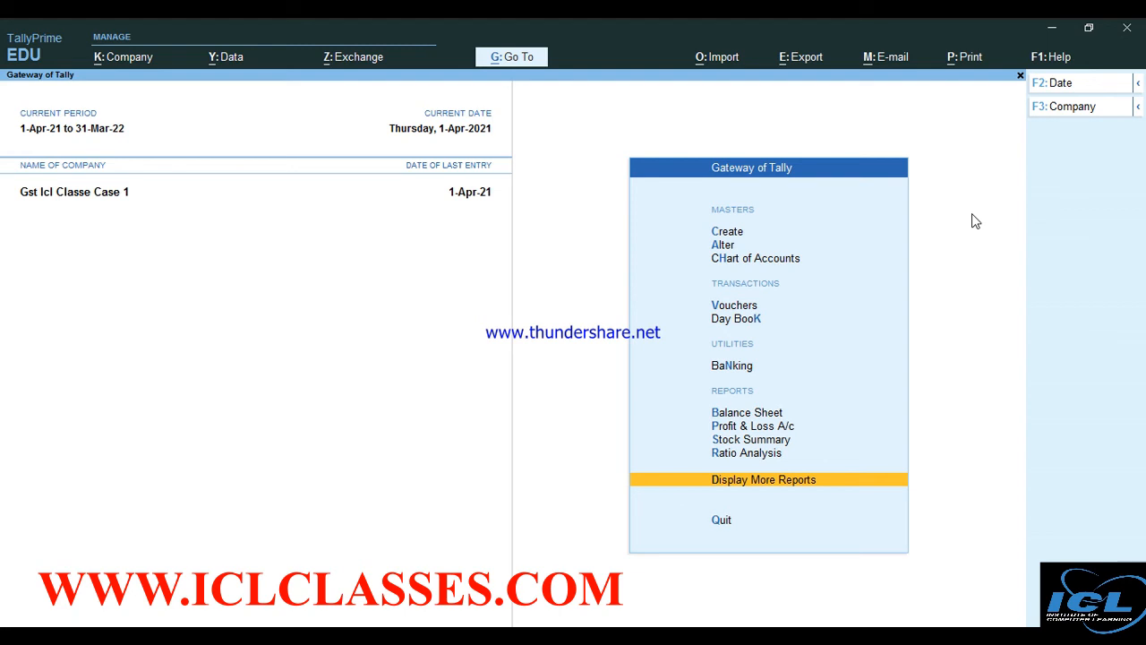
# Open GSTR-1 for April 2021 and check its statistics: 4 vouchers, 3 not relevant, 1 uncertain
pyautogui.press('Return')
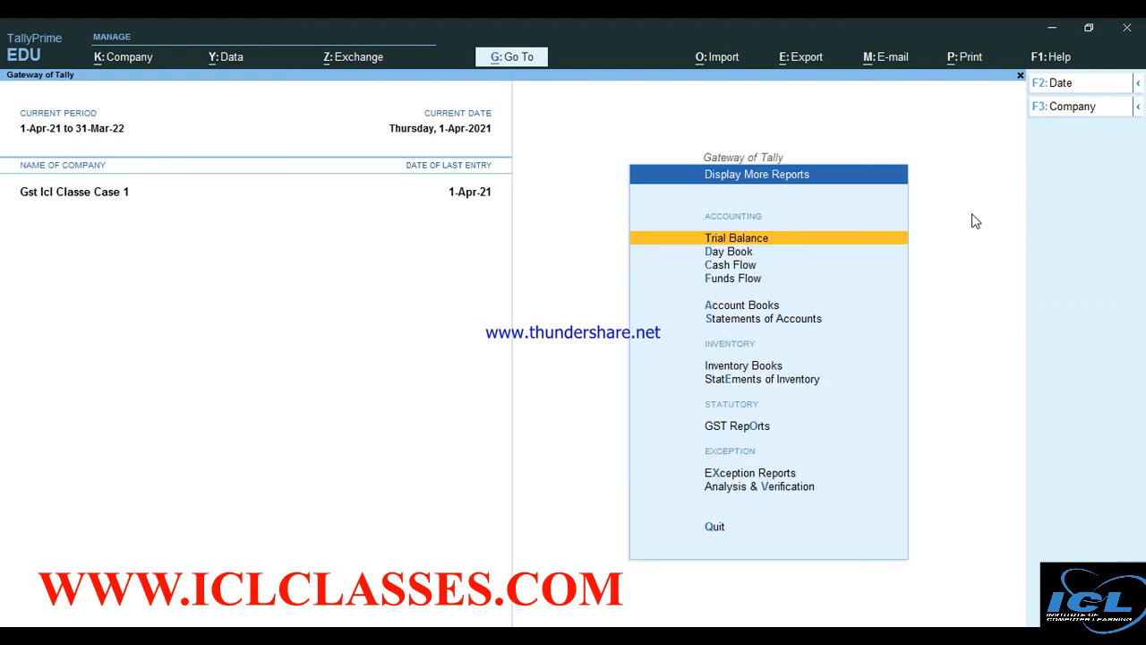
pyautogui.press('Down')
pyautogui.press('Down')
pyautogui.press('Down')
pyautogui.press('Down')
pyautogui.press('Down')
pyautogui.press('Down')
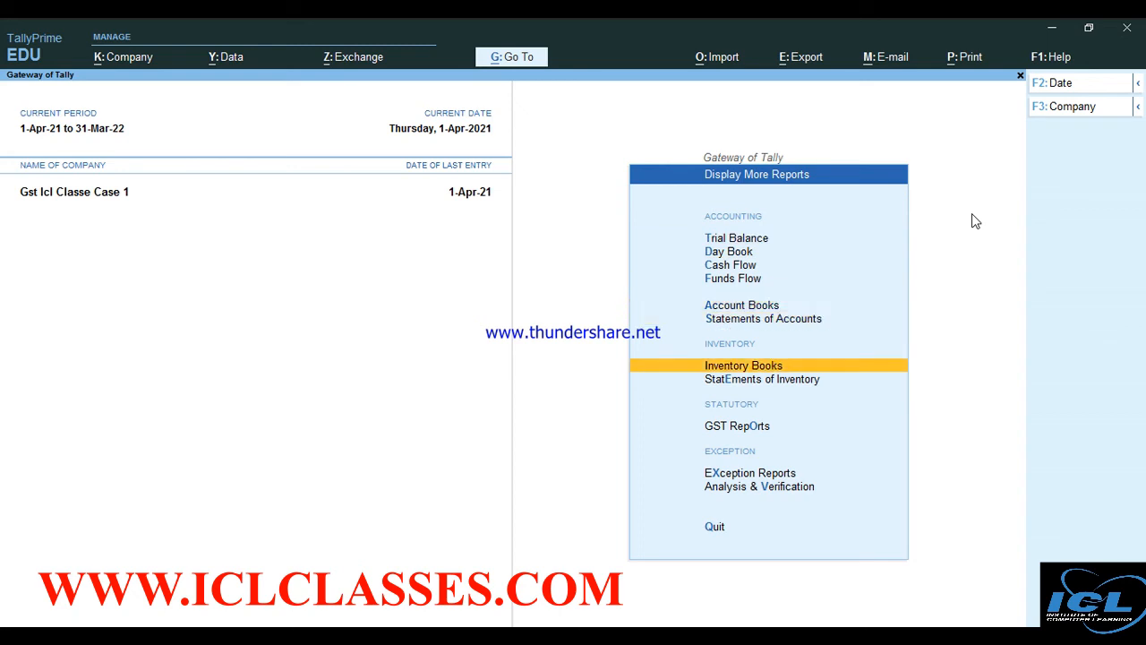
pyautogui.press('Down')
pyautogui.press('Down')
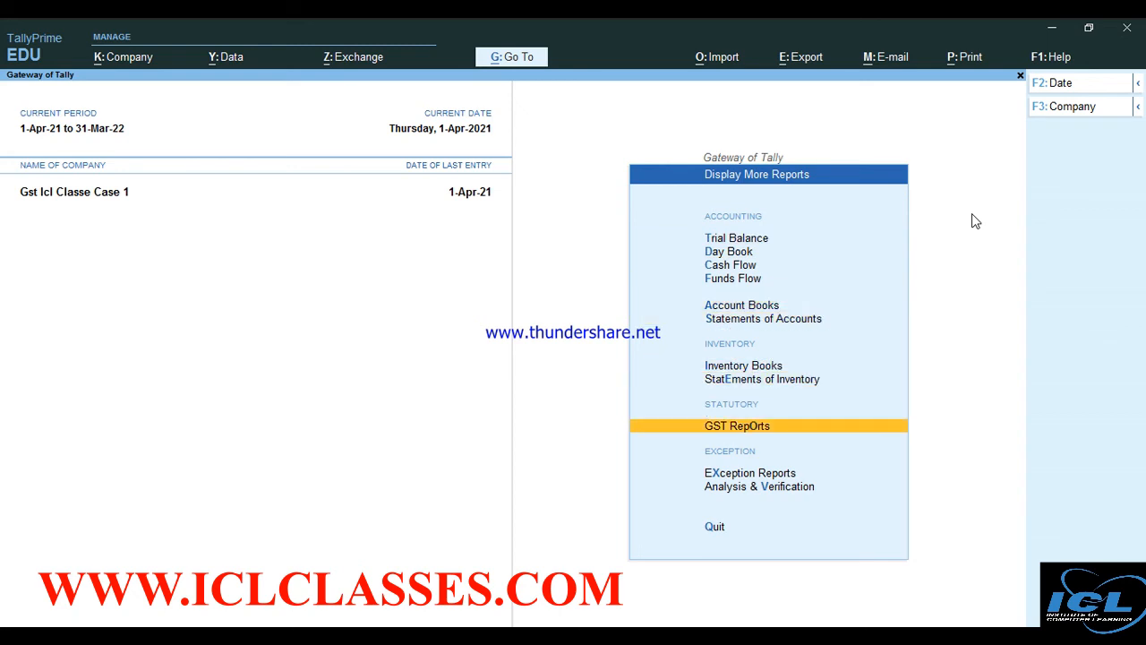
pyautogui.press('Return')
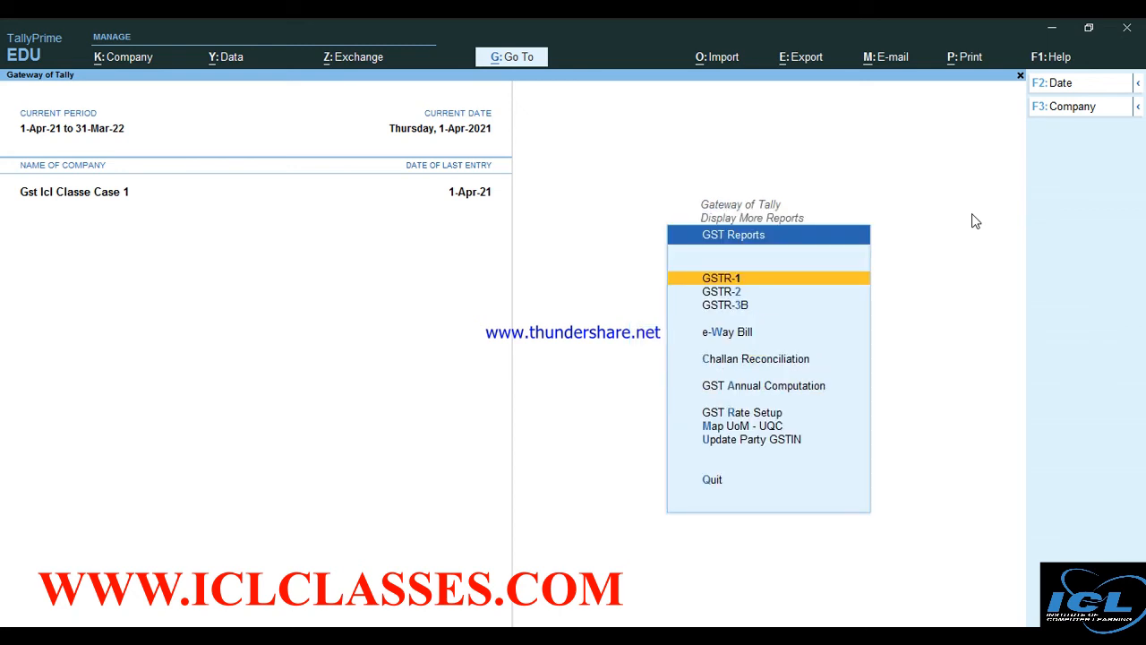
pyautogui.press('Down')
pyautogui.press('Up')
pyautogui.press('Return')
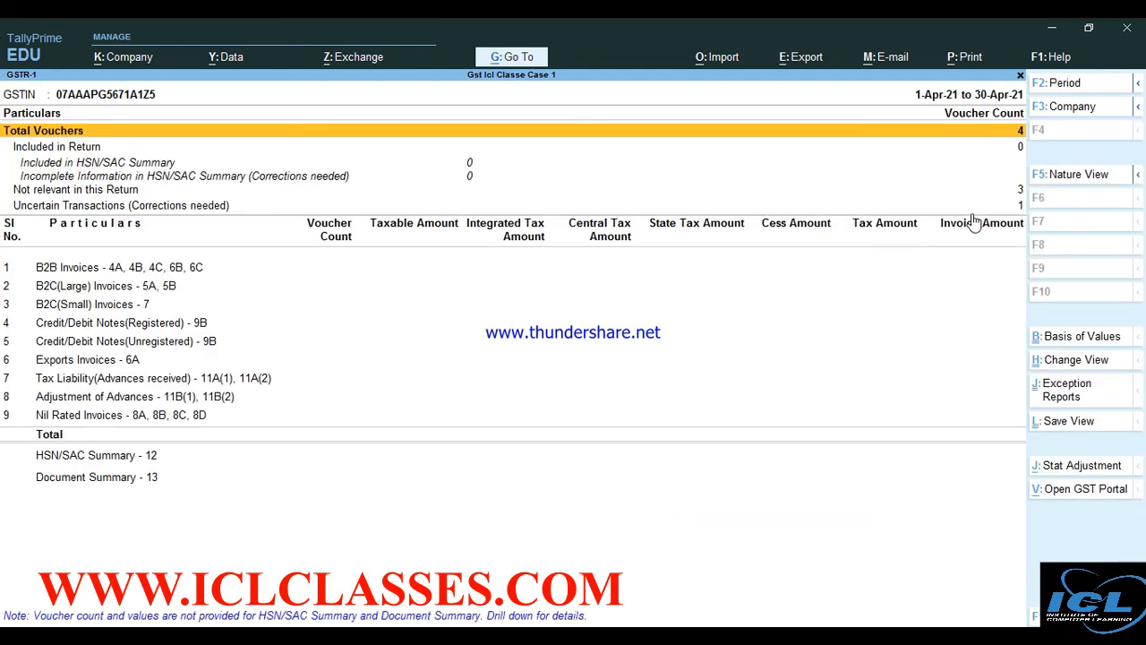
pyautogui.press('Return')
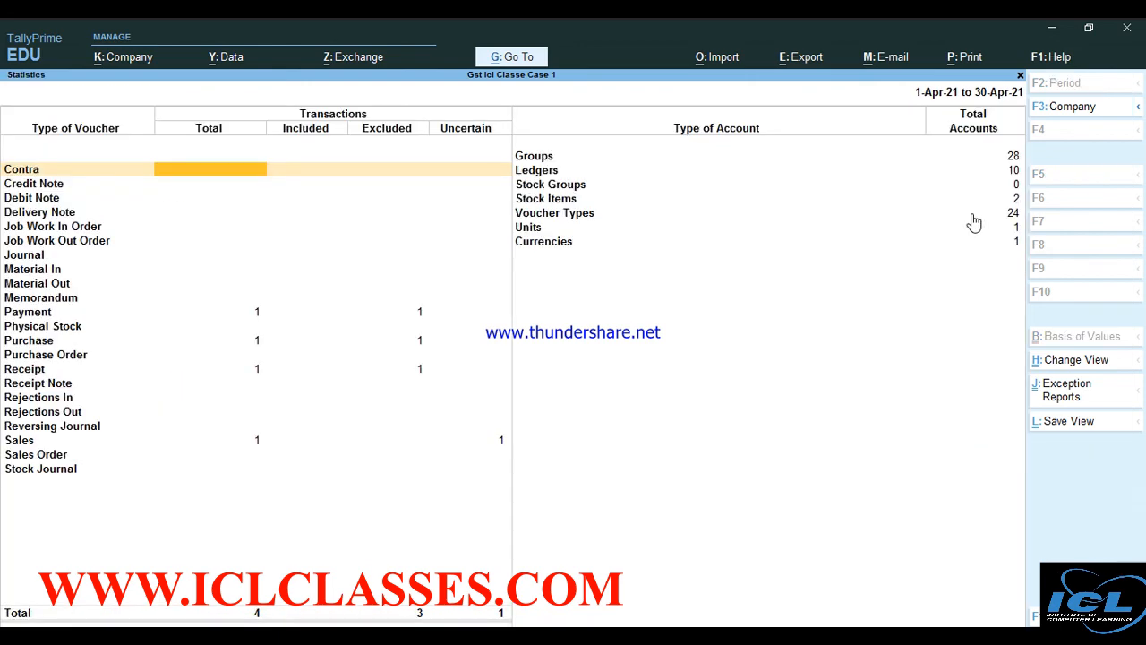
pyautogui.press('Escape')
pyautogui.press('Escape')
pyautogui.press('Down')
pyautogui.press('Down')
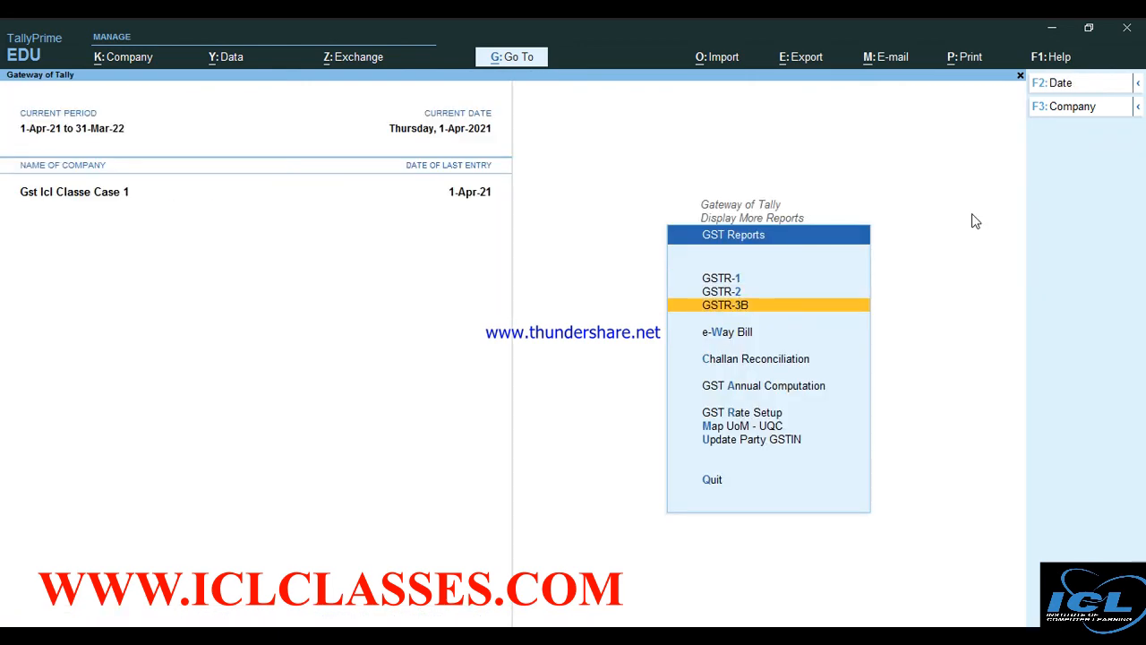
# Open GSTR-3B and keep a zero allowed tax value difference in its basis-of-values settings
pyautogui.press('Return')
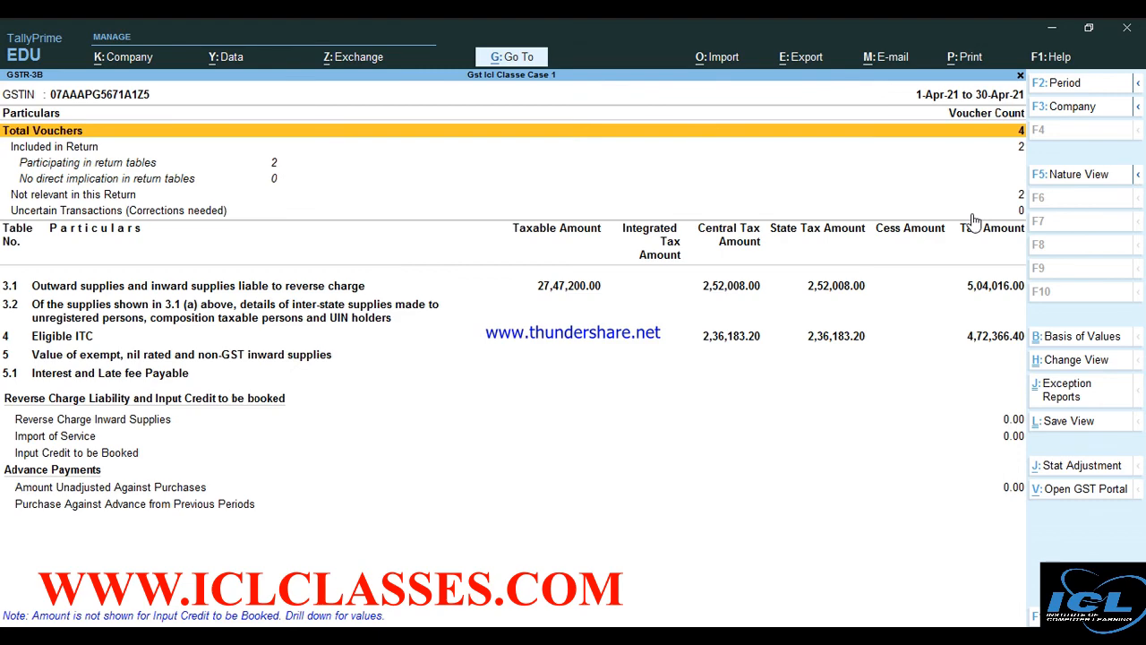
pyautogui.click(1070, 335)
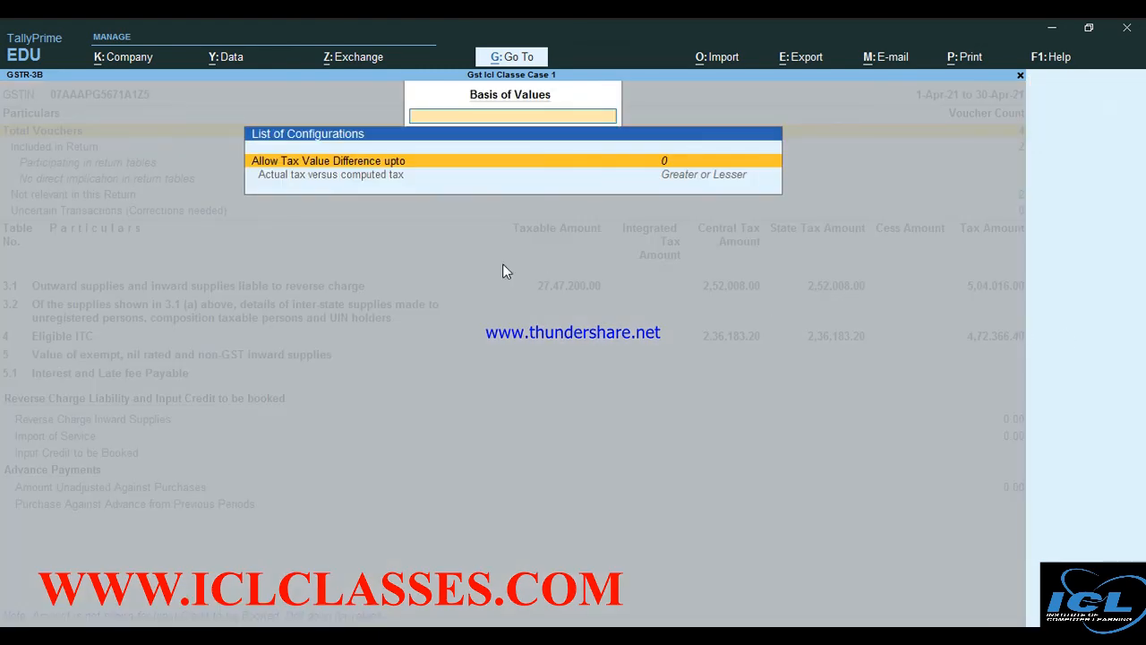
pyautogui.click(340, 176)
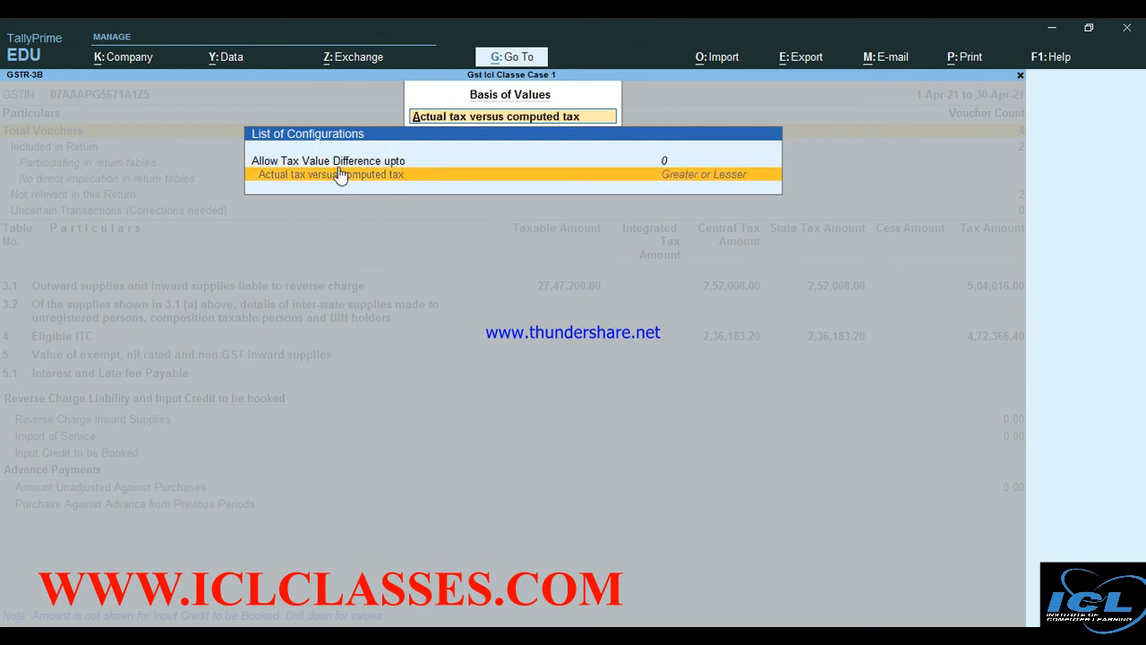
pyautogui.click(337, 161)
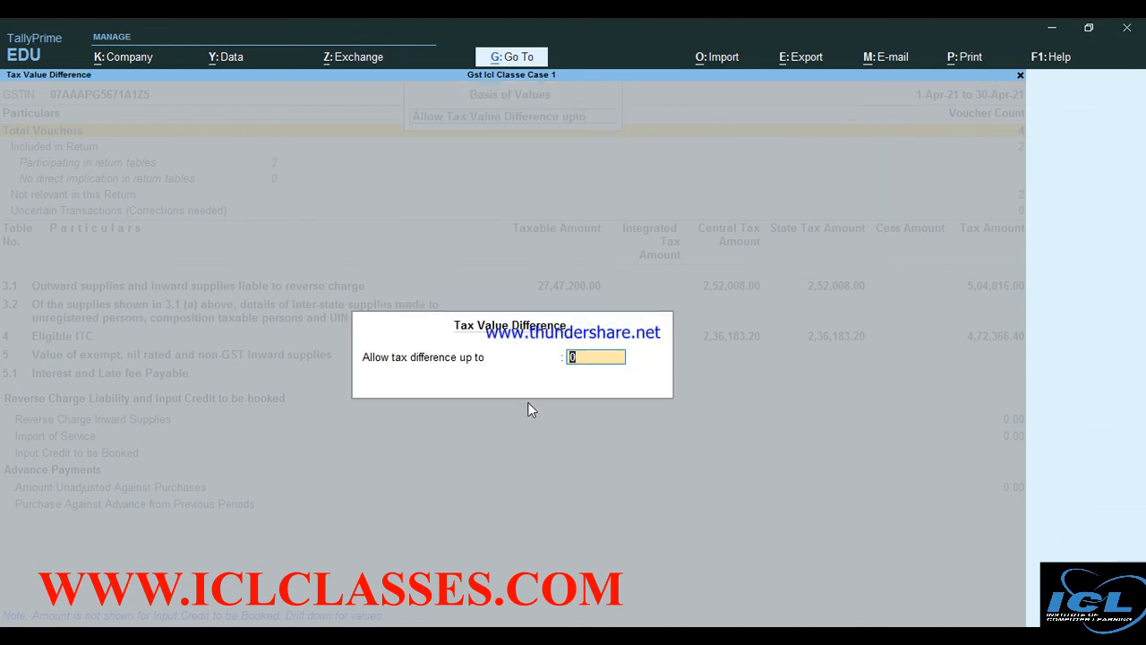
pyautogui.press('Escape')
pyautogui.press('Return')
pyautogui.press('Return')
pyautogui.hotkey('ctrl', 'a')
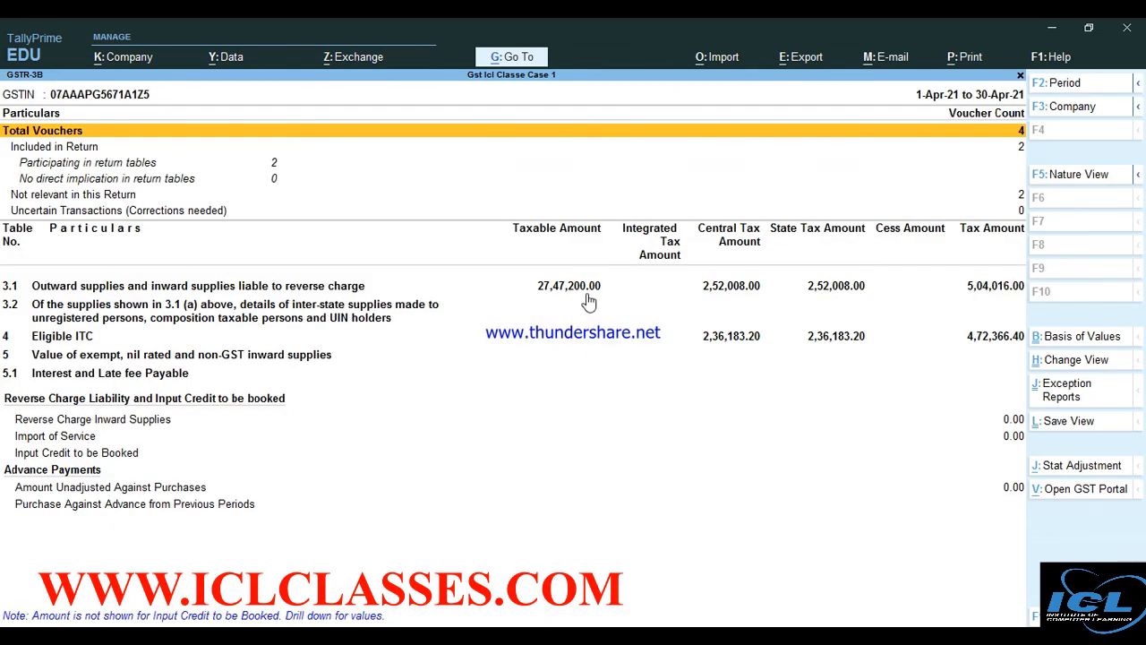
# Show GSTR-3B in Nature-wise view, reviewing 5,04,016.00 liability against 4,72,366.40 ITC, then close it
pyautogui.click(1075, 363)
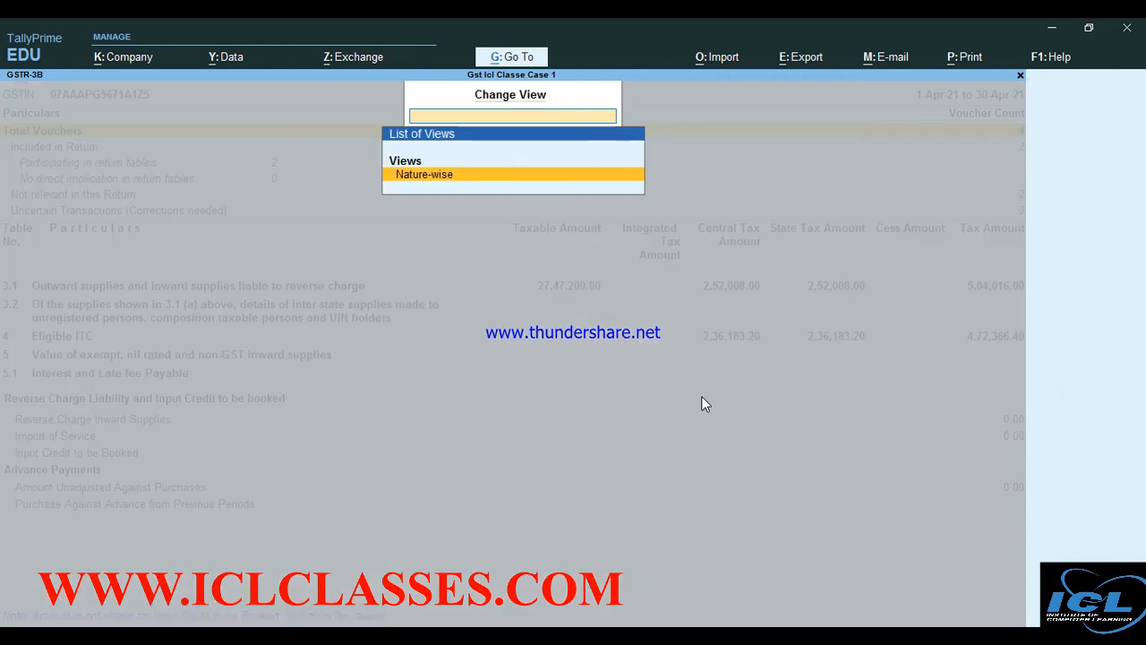
pyautogui.click(417, 174)
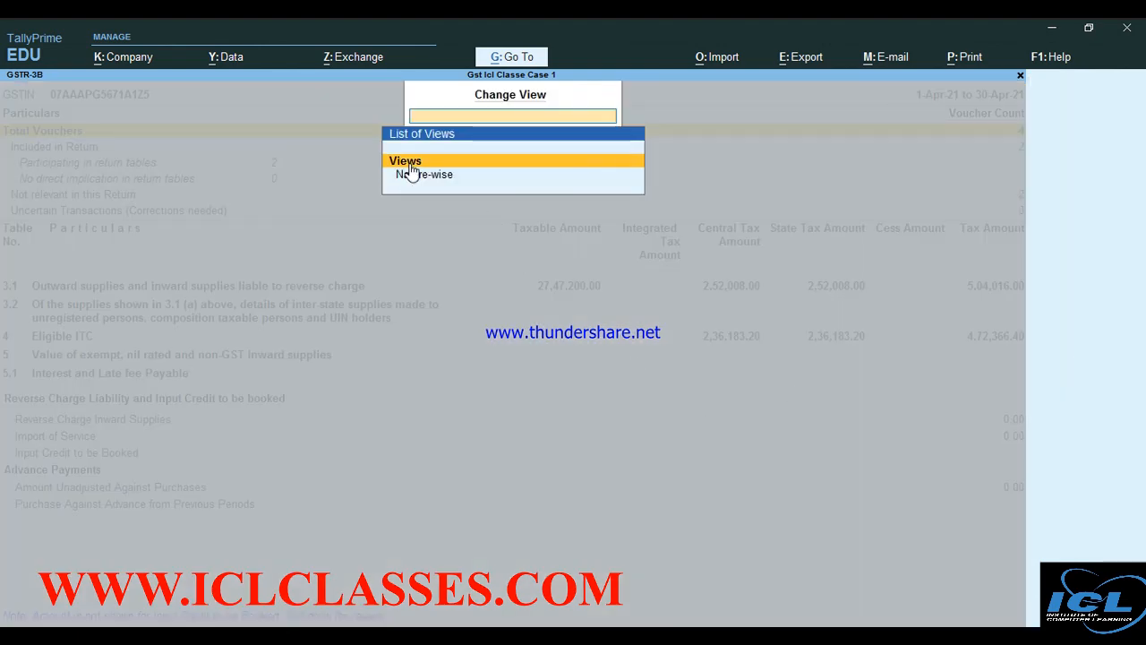
pyautogui.click(411, 173)
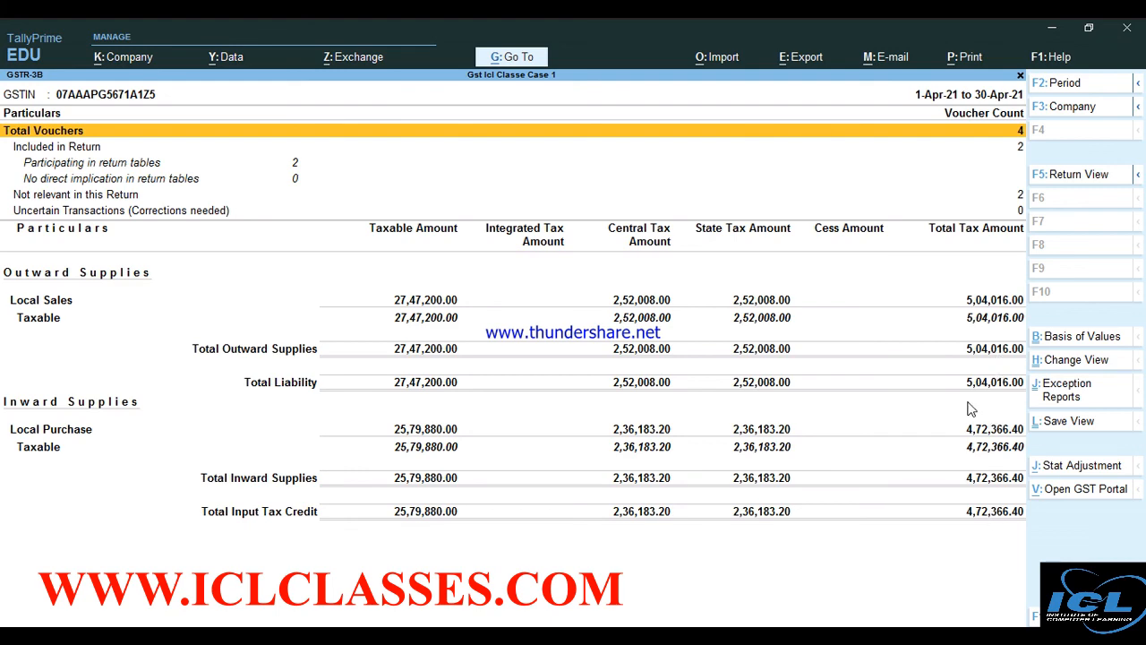
pyautogui.press('Escape')
pyautogui.press('Escape')
pyautogui.press('Escape')
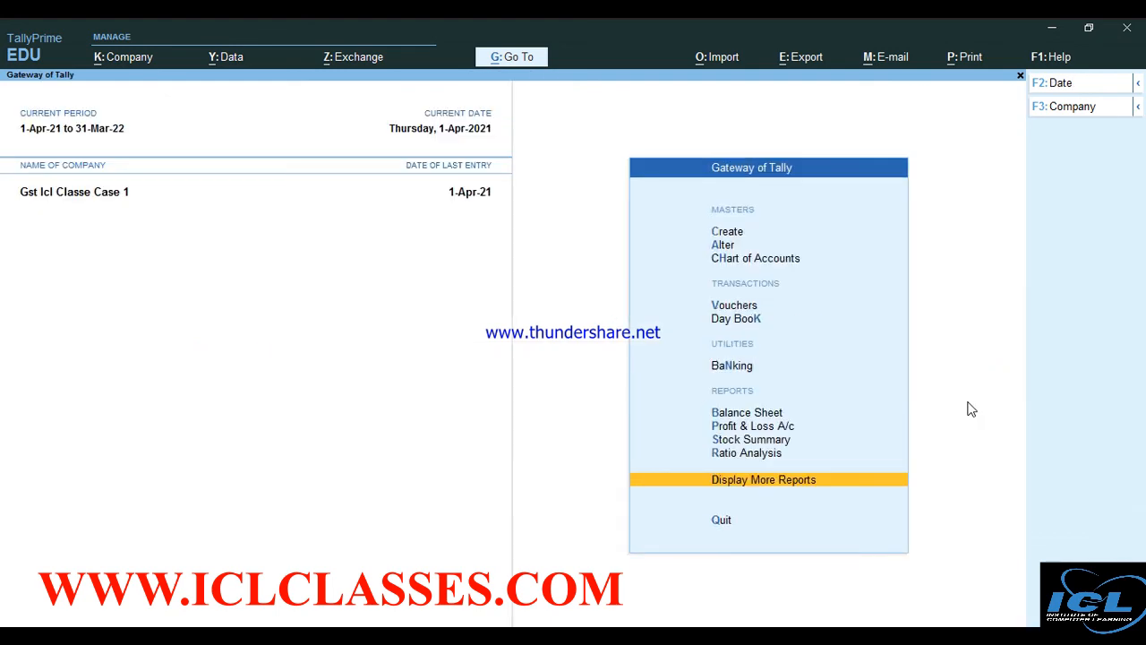
# Start Payment No. 2 debiting Cgst 15,824.80 and Sgst 15,824.80
pyautogui.press('Up')
pyautogui.press('Up')
pyautogui.press('Up')
pyautogui.press('Up')
pyautogui.press('Up')
pyautogui.press('Up')
pyautogui.press('Up')
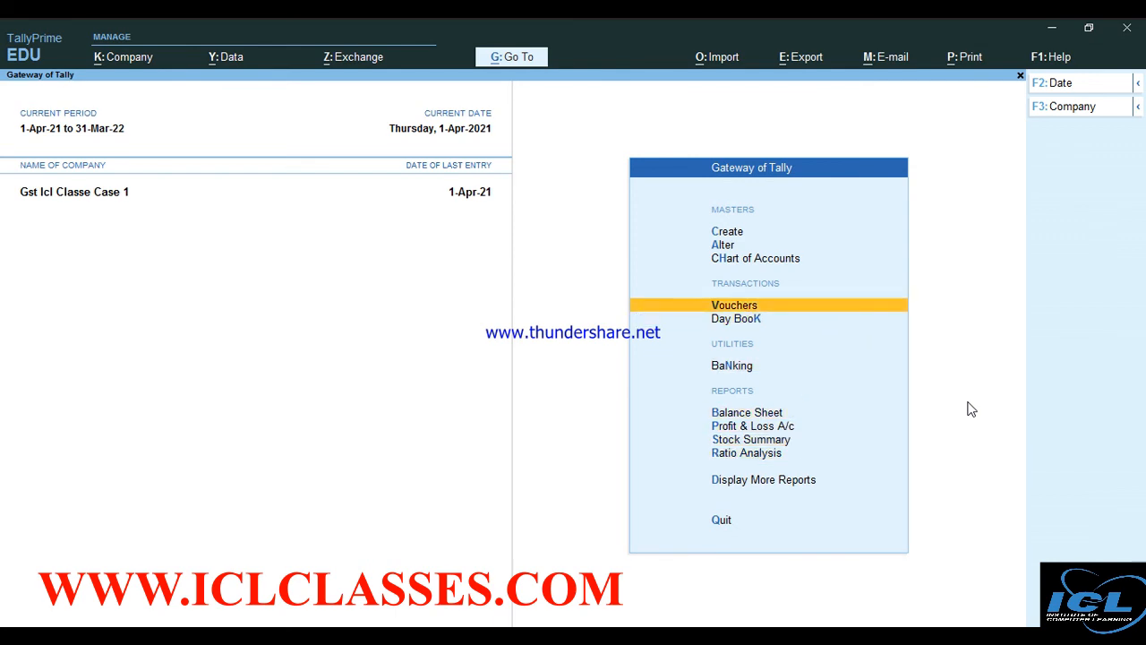
pyautogui.press('Return')
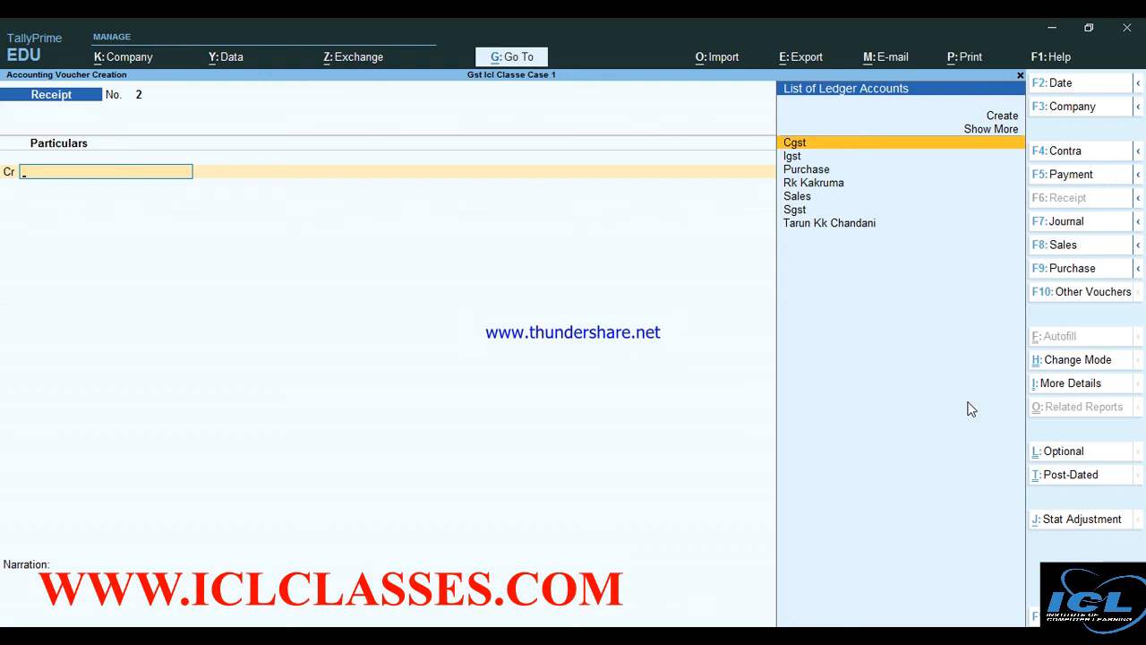
pyautogui.press('F5')
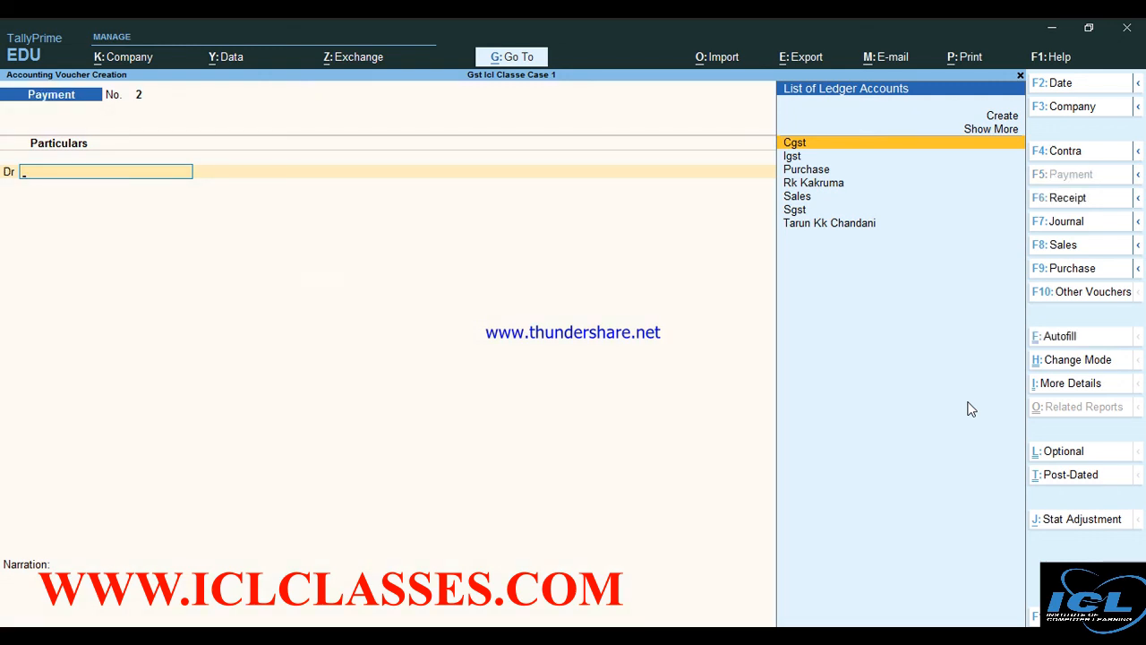
pyautogui.press('Return')
pyautogui.write('15')
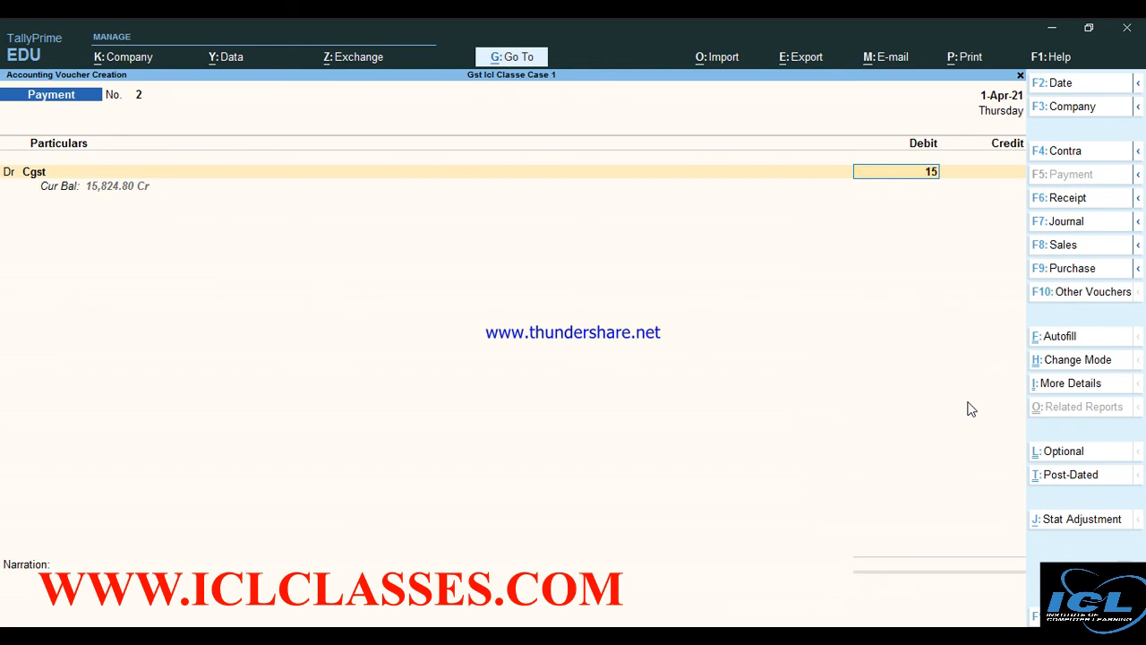
pyautogui.write('824.80')
pyautogui.press('Return')
pyautogui.press('Return')
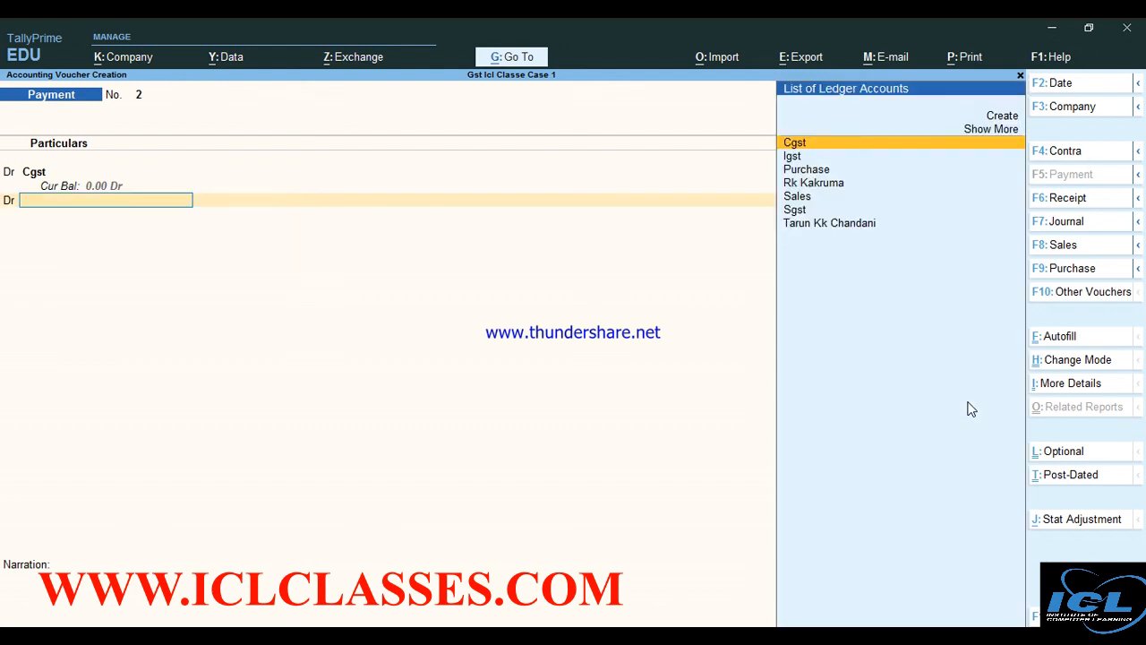
pyautogui.press('Down')
pyautogui.press('Down')
pyautogui.press('Down')
pyautogui.press('Down')
pyautogui.press('Down')
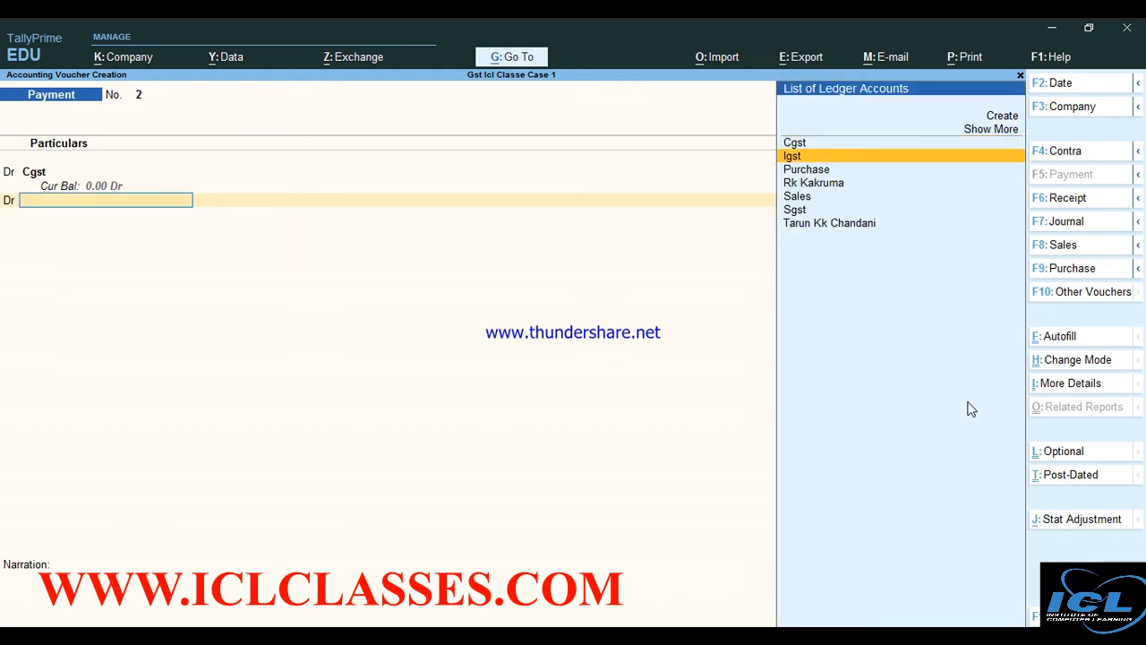
pyautogui.press('Return')
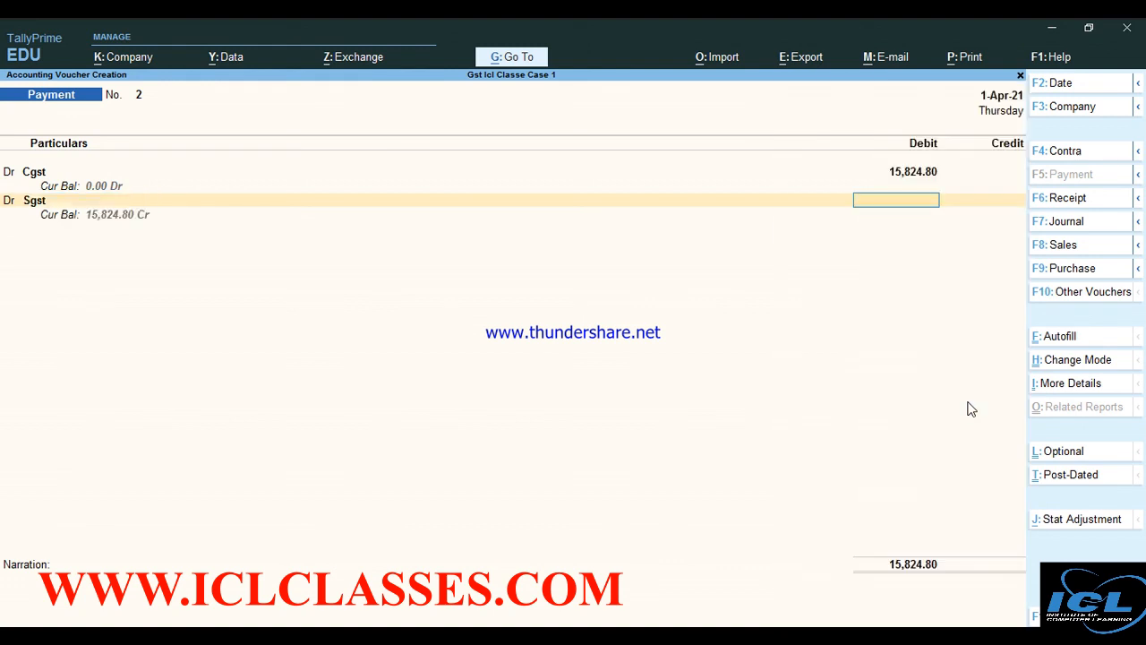
pyautogui.write('15,824.80')
pyautogui.press('Return')
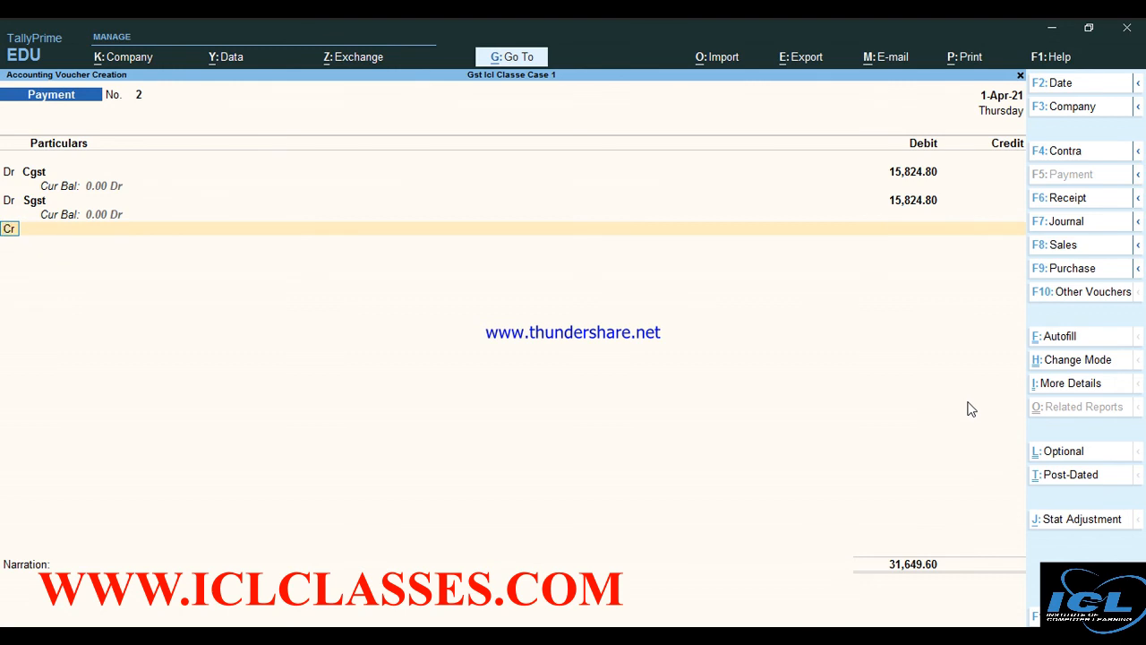
# Credit Axis Bank with the 31,649.60 total, save the payment and return to the Gateway
pyautogui.press('Return')
pyautogui.press('Return')
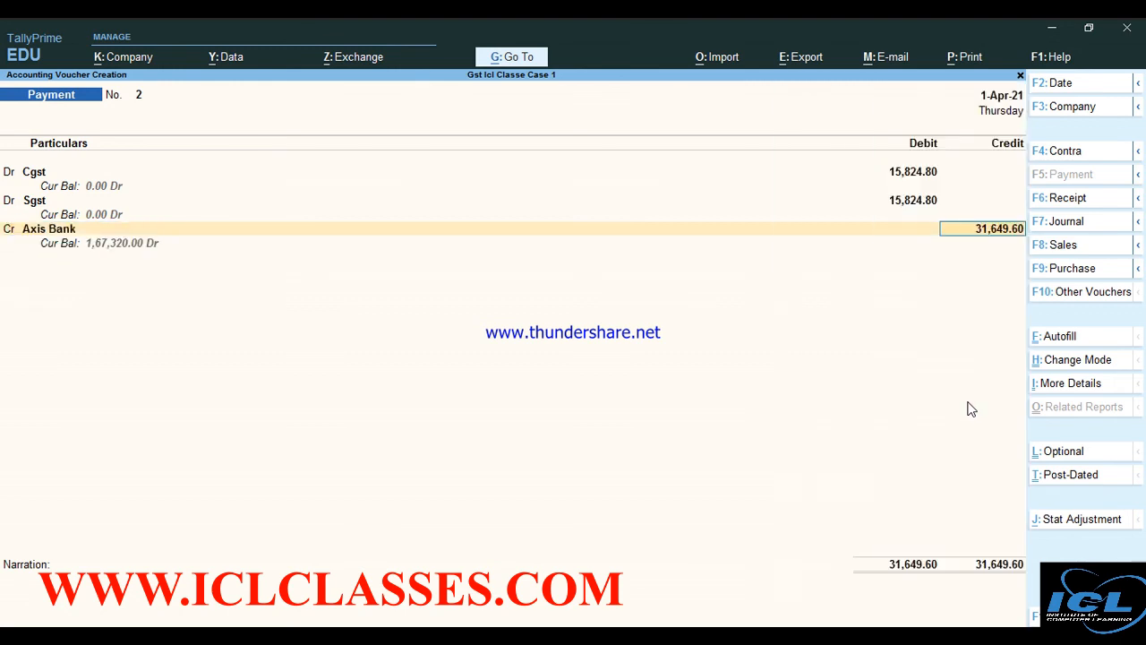
pyautogui.press('Return')
pyautogui.press('Return')
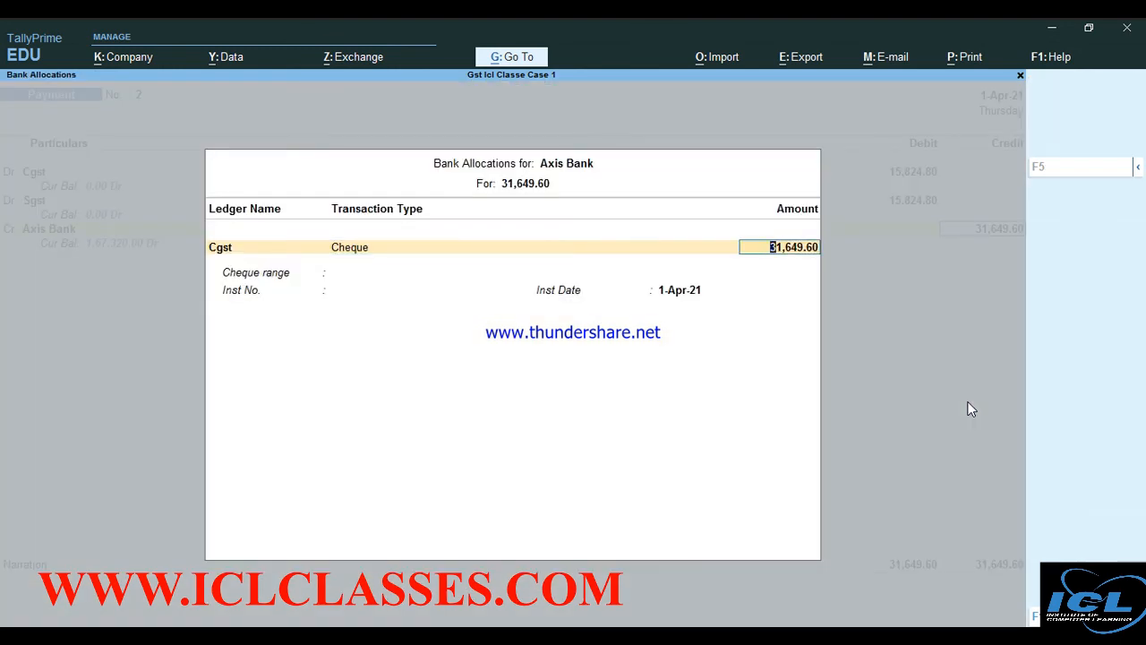
pyautogui.press('Return')
pyautogui.press('Return')
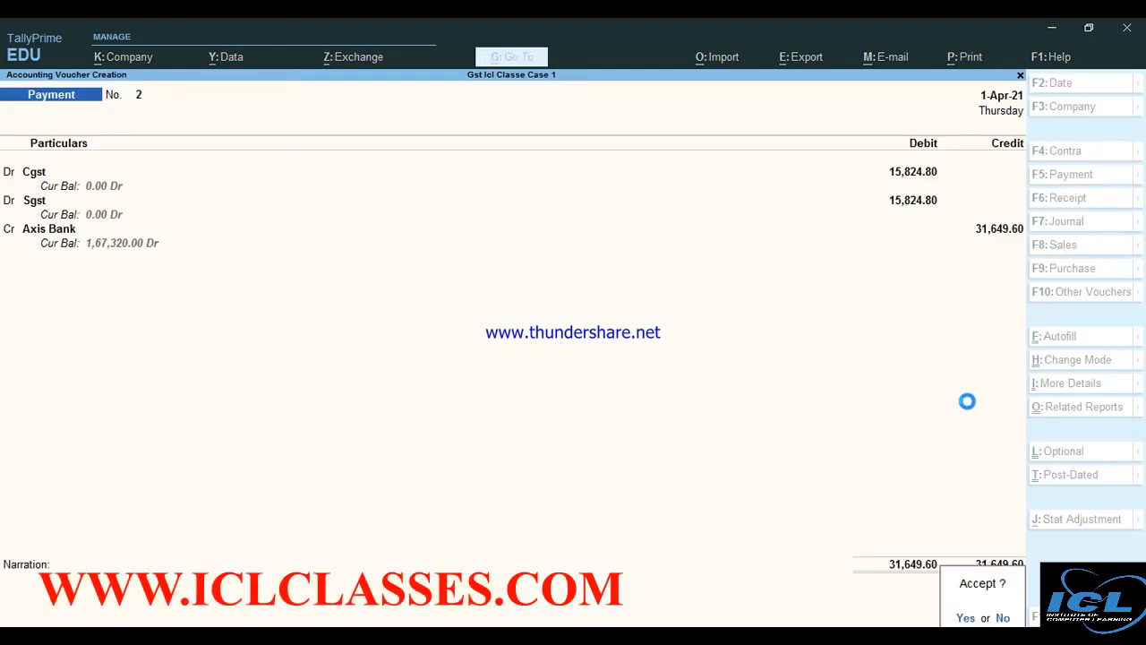
pyautogui.press('Return')
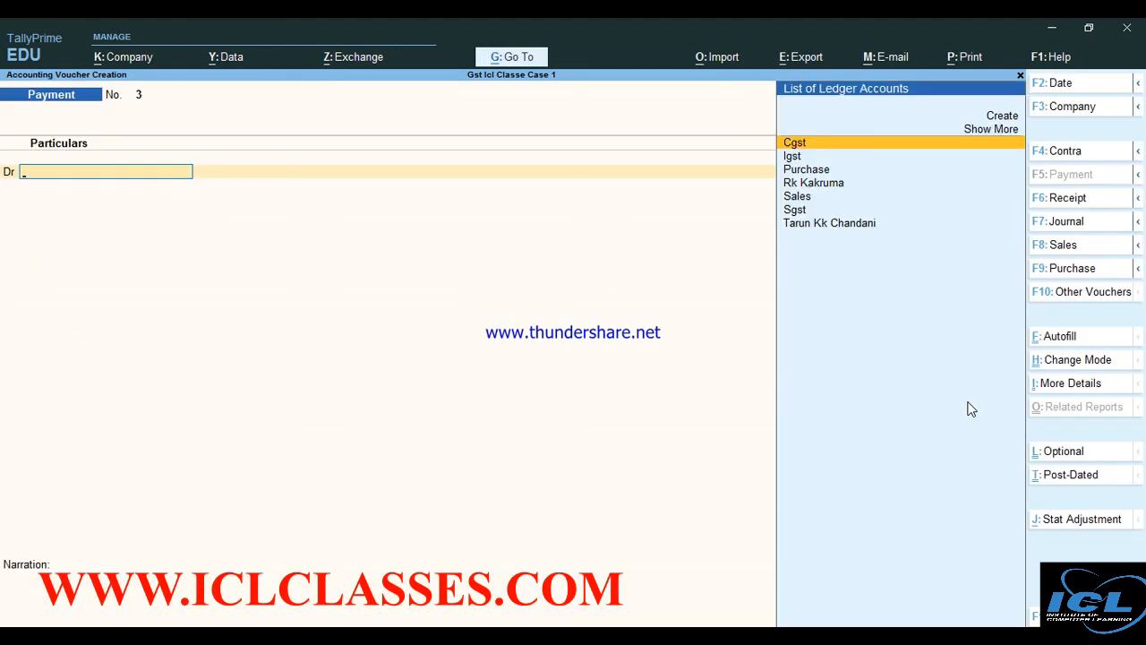
pyautogui.press('Escape')
pyautogui.press('Return')
pyautogui.press('Down')
pyautogui.press('Down')
pyautogui.press('Down')
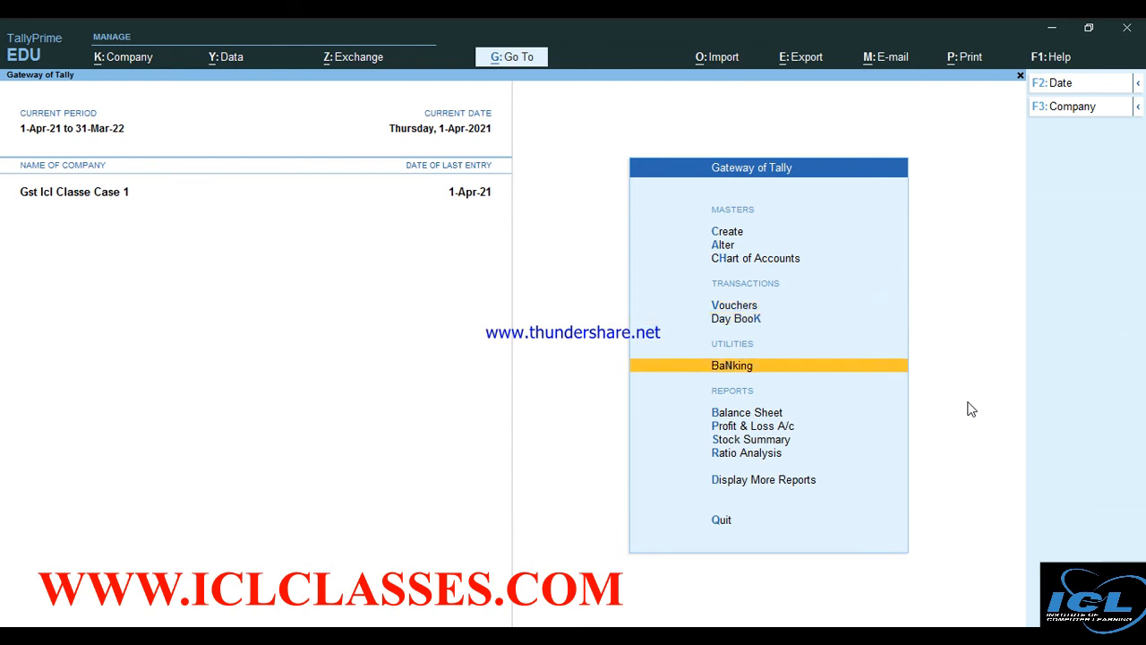
# View the detailed Balance Sheet, then open the 1-Apr-21 Day Book listing five vouchers
pyautogui.press('Return')
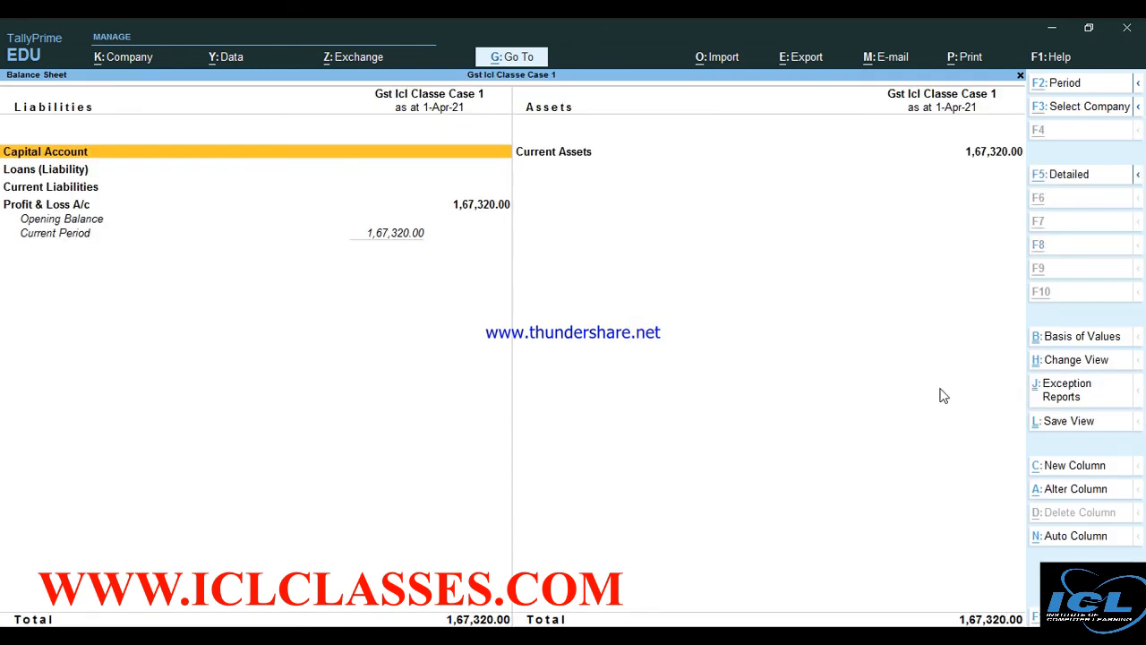
pyautogui.hotkey('alt', 'F5')
pyautogui.press('Escape')
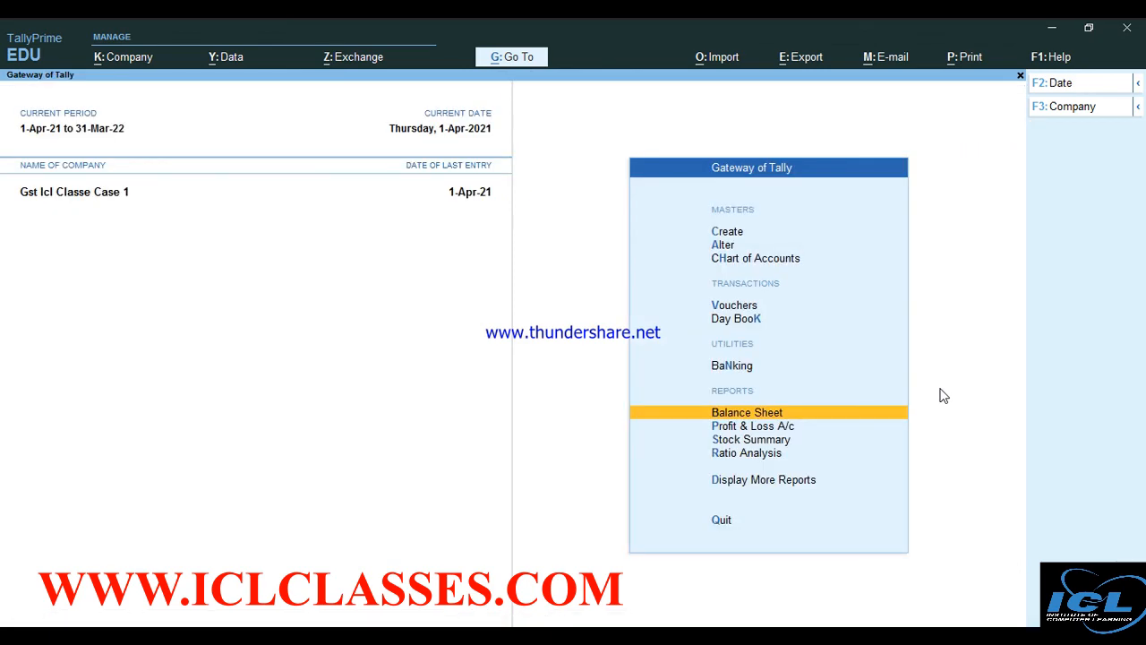
pyautogui.press('Up')
pyautogui.press('Up')
pyautogui.press('Up')
pyautogui.press('Return')
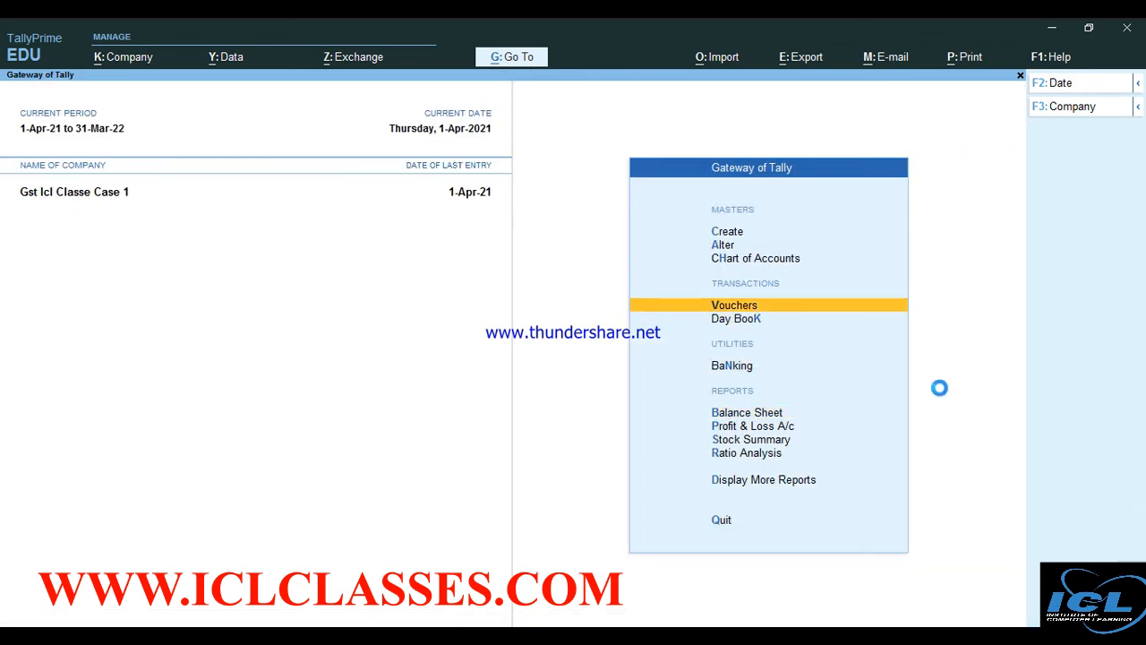
pyautogui.press('Escape')
pyautogui.press('Down')
pyautogui.press('Return')
pyautogui.press('Down')
pyautogui.press('Down')
pyautogui.press('Down')
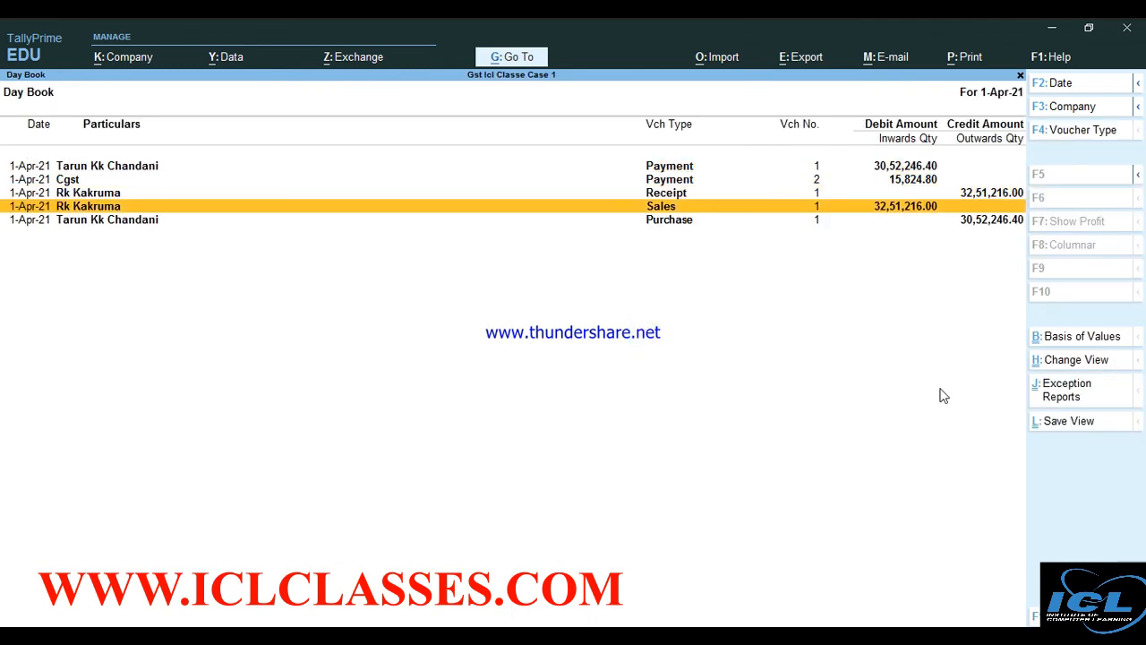
# Preview Sales voucher No. 1 as a zoomed Tax Invoice, scrolling to the 32,51,216.00 total and tax summary
pyautogui.press('Return')
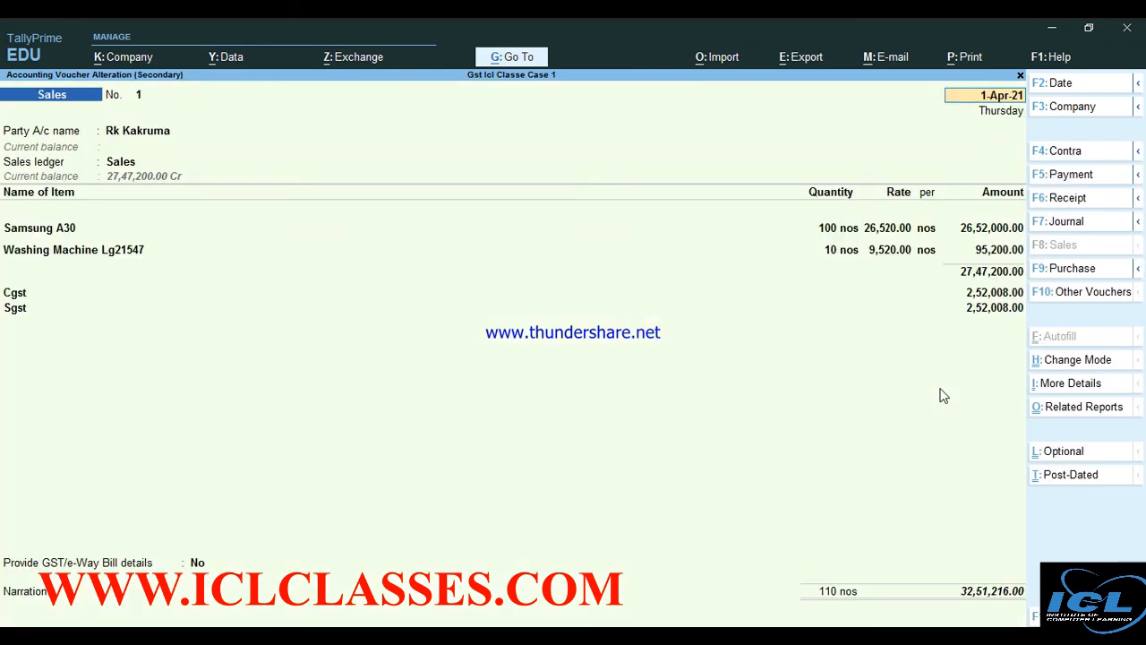
pyautogui.hotkey('ctrl', 'p')
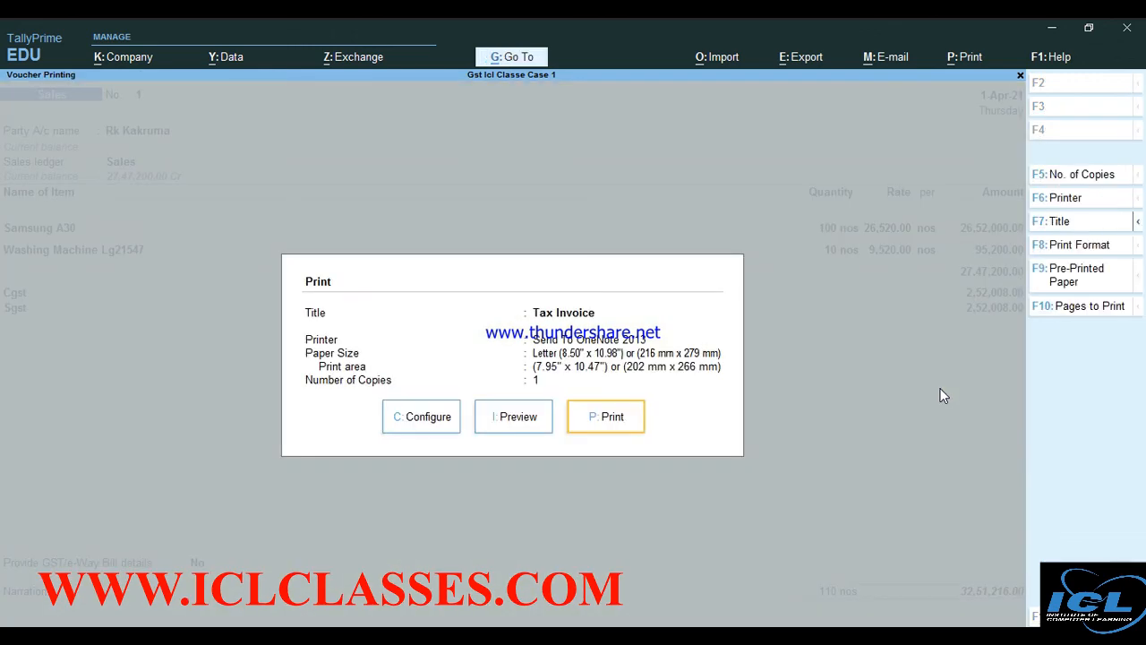
pyautogui.press('i')
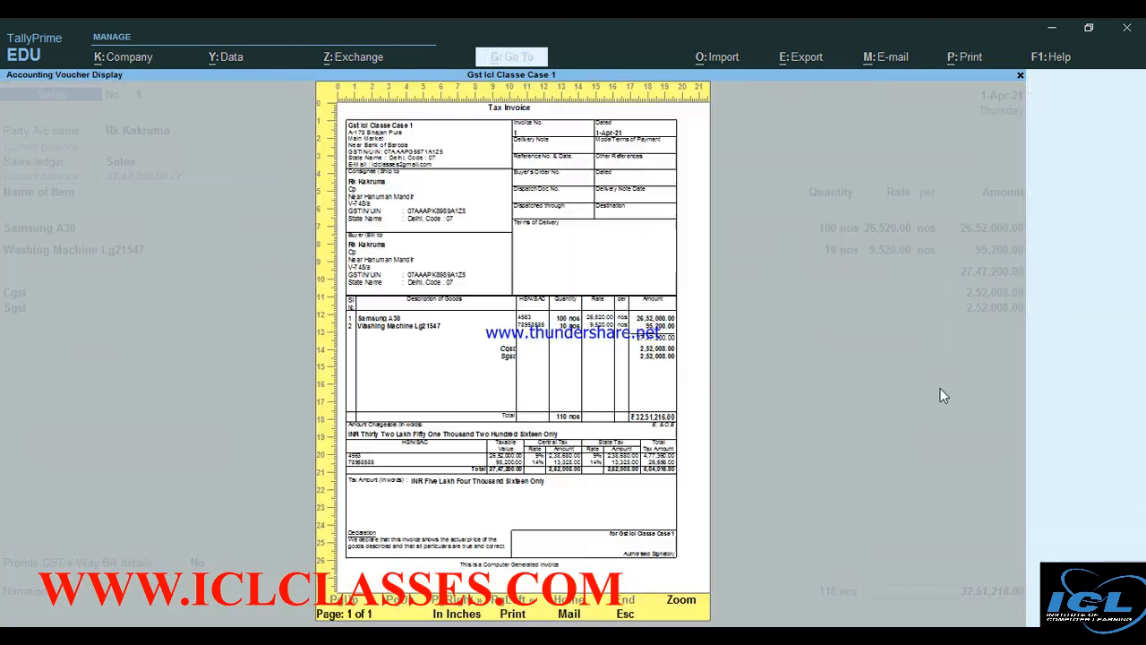
pyautogui.hotkey('alt', 'z')
pyautogui.scroll(-5, 942, 395)
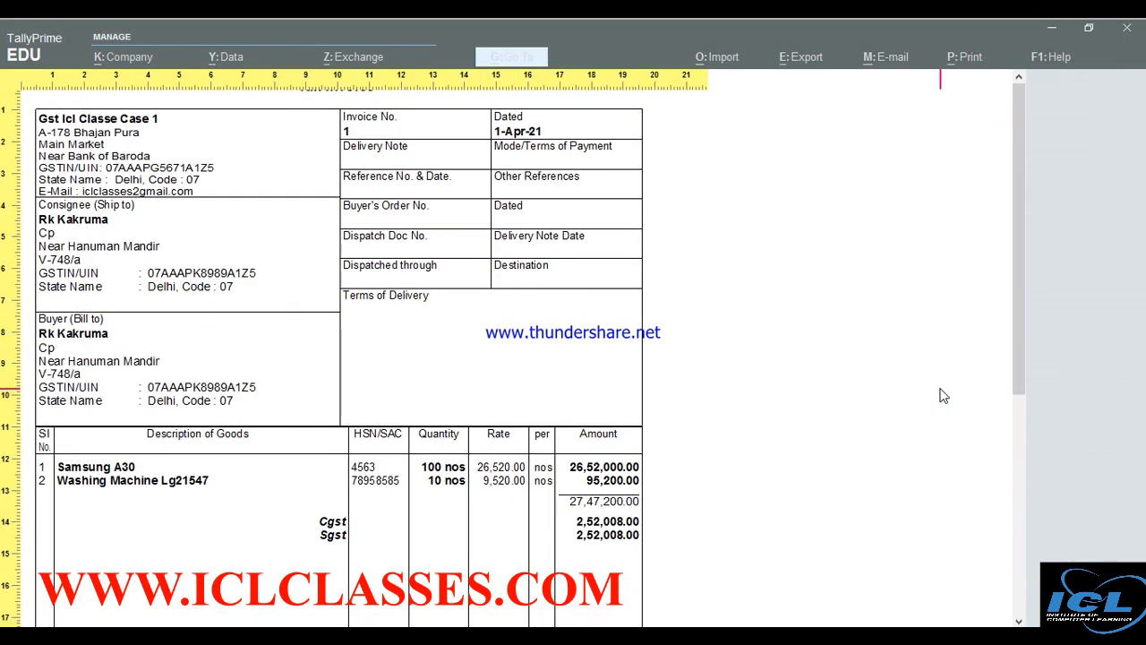
pyautogui.scroll(-2, 942, 395)
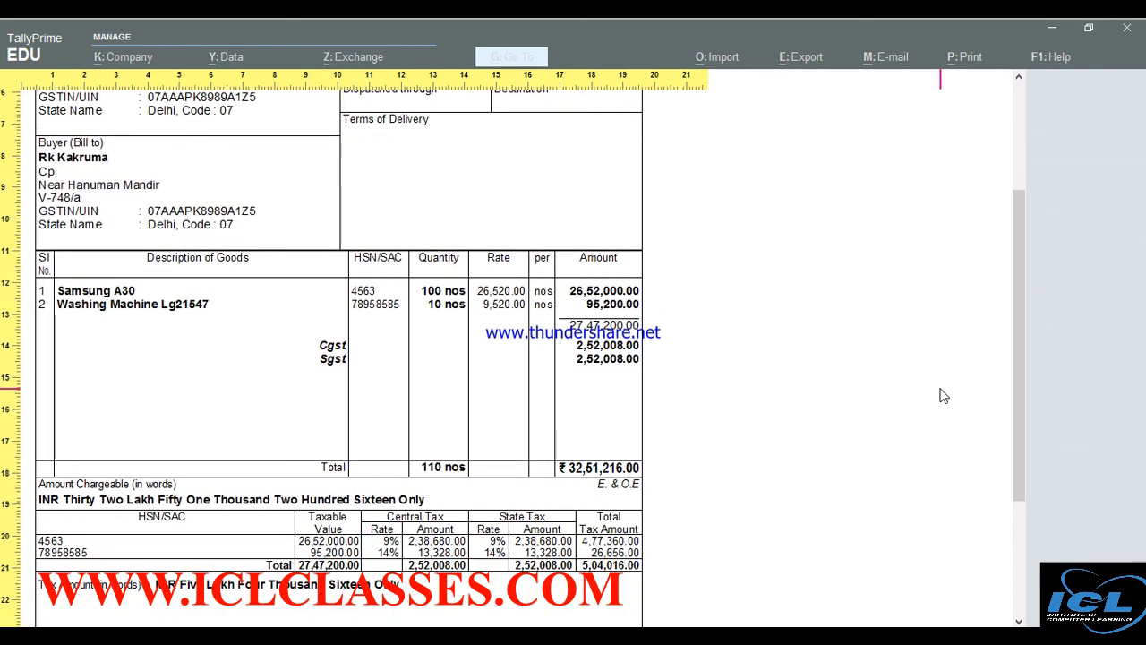